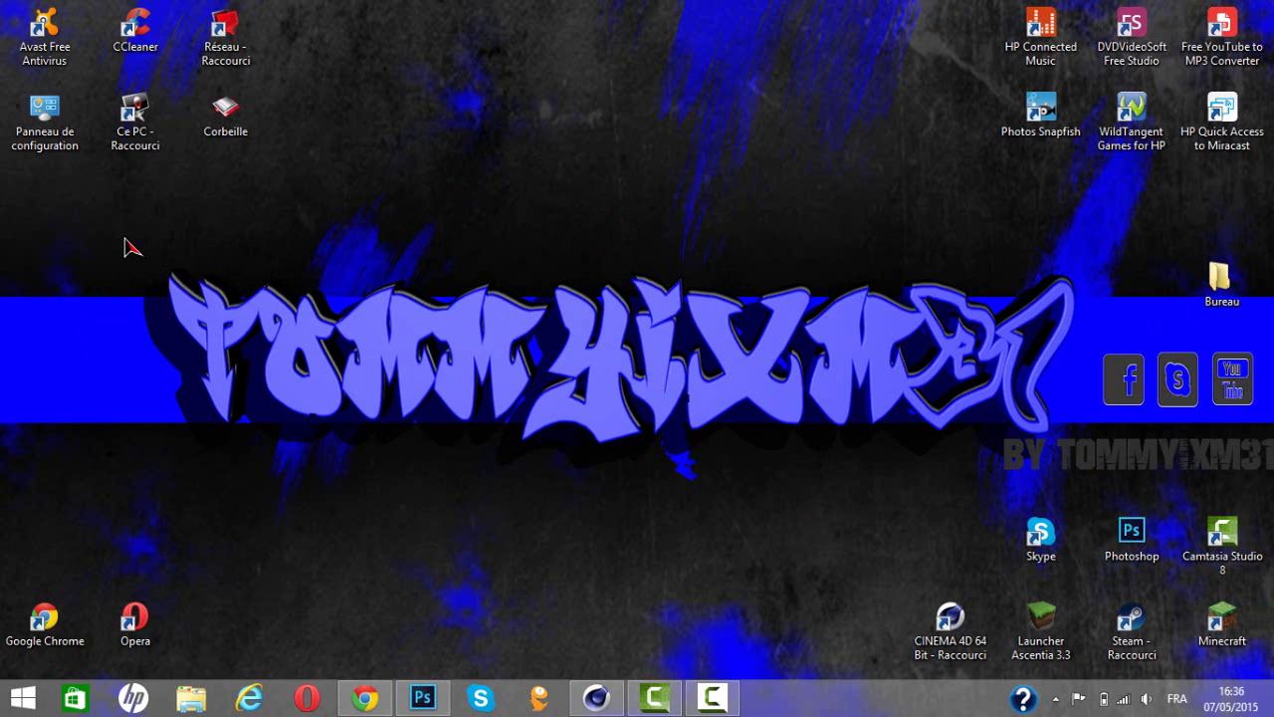
{"action": "left_click_drag", "start_coordinate": [126, 237], "coordinate": [560, 397]}
{"action": "left_click_drag", "start_coordinate": [486, 12], "coordinate": [701, 310]}
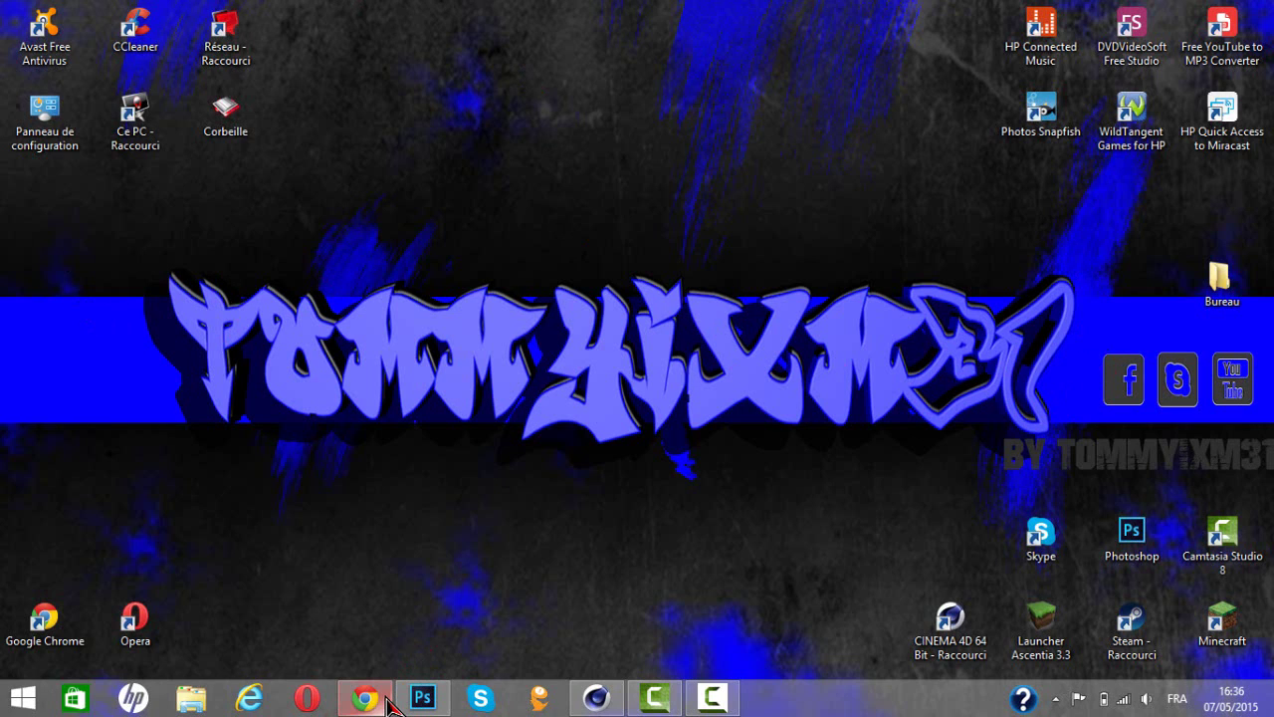
{"action": "mouse_move", "coordinate": [388, 704]}
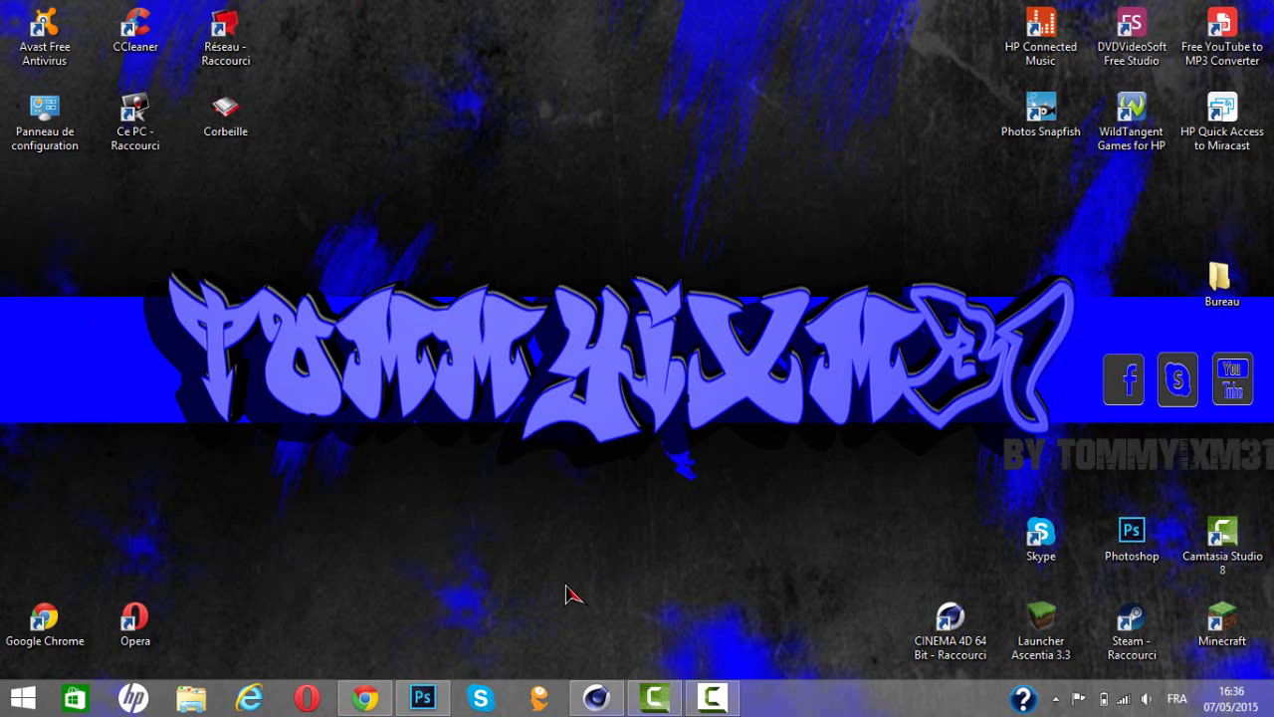
- Bring up Photoshop, CINEMA 4D and Camtasia Studio in turn, minimising each window back to the desktop
{"action": "left_click", "coordinate": [423, 696]}
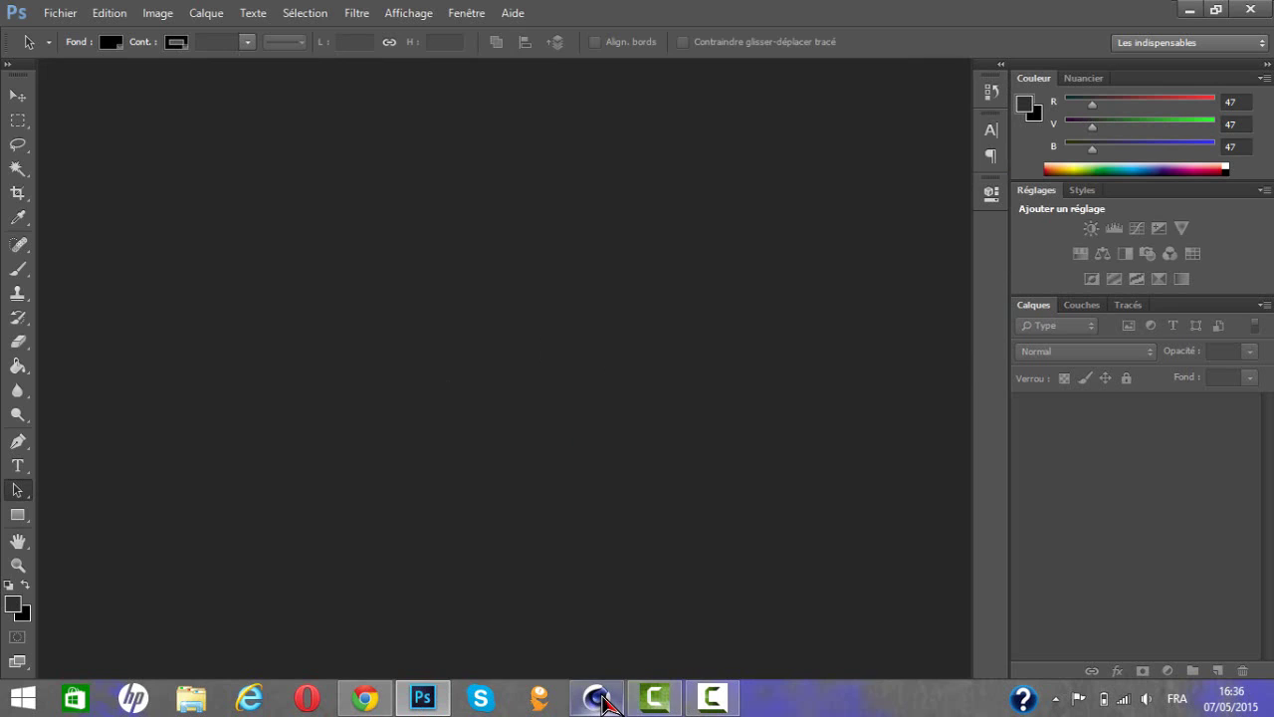
{"action": "left_click", "coordinate": [595, 696]}
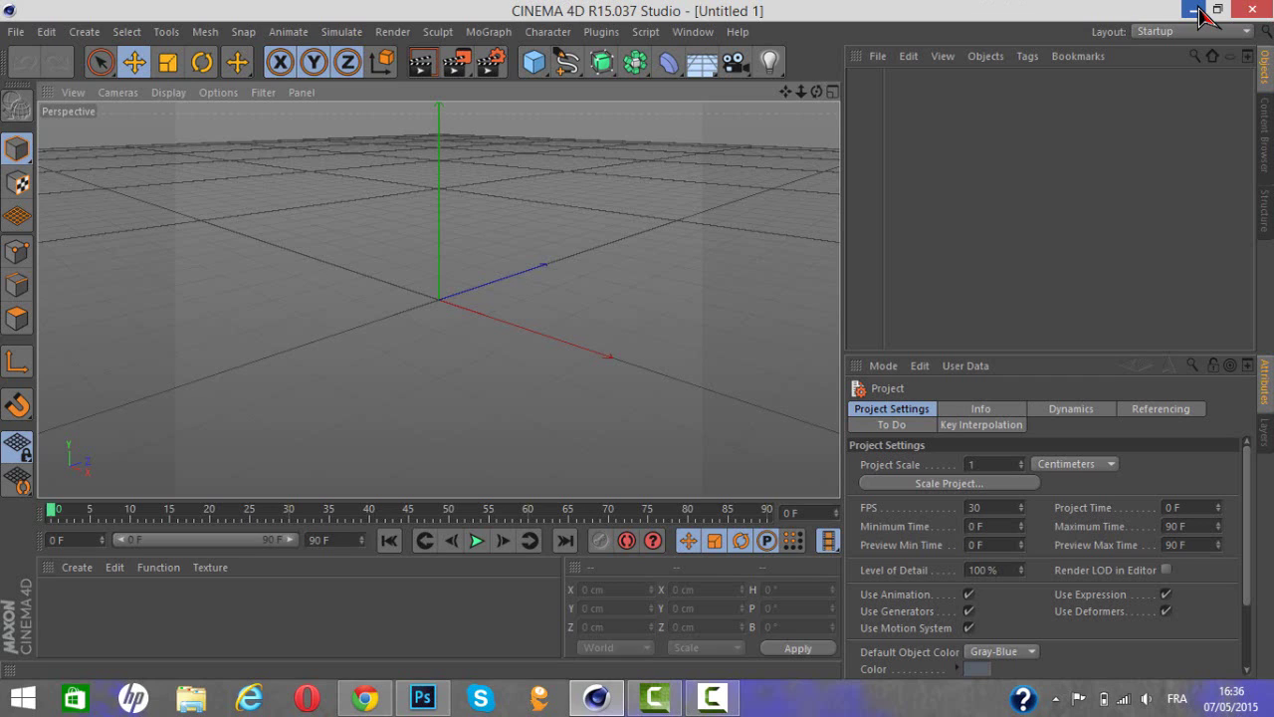
{"action": "left_click", "coordinate": [1194, 10]}
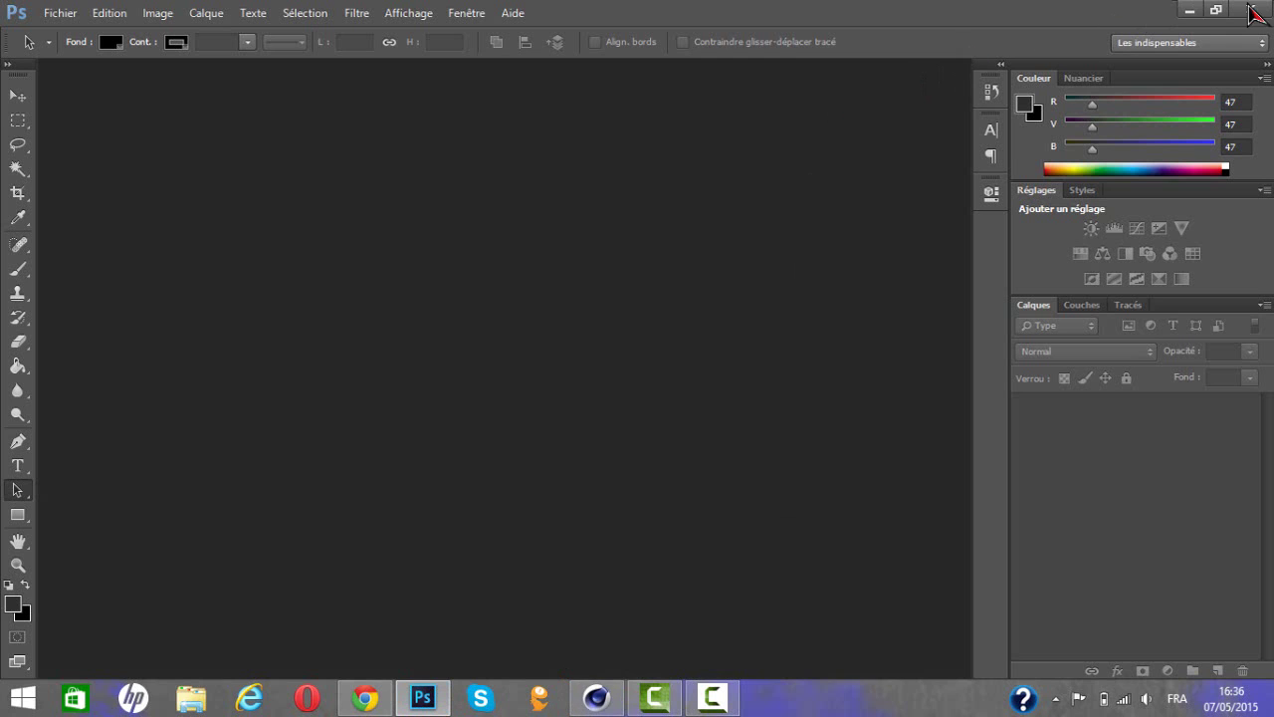
{"action": "left_click", "coordinate": [1190, 10]}
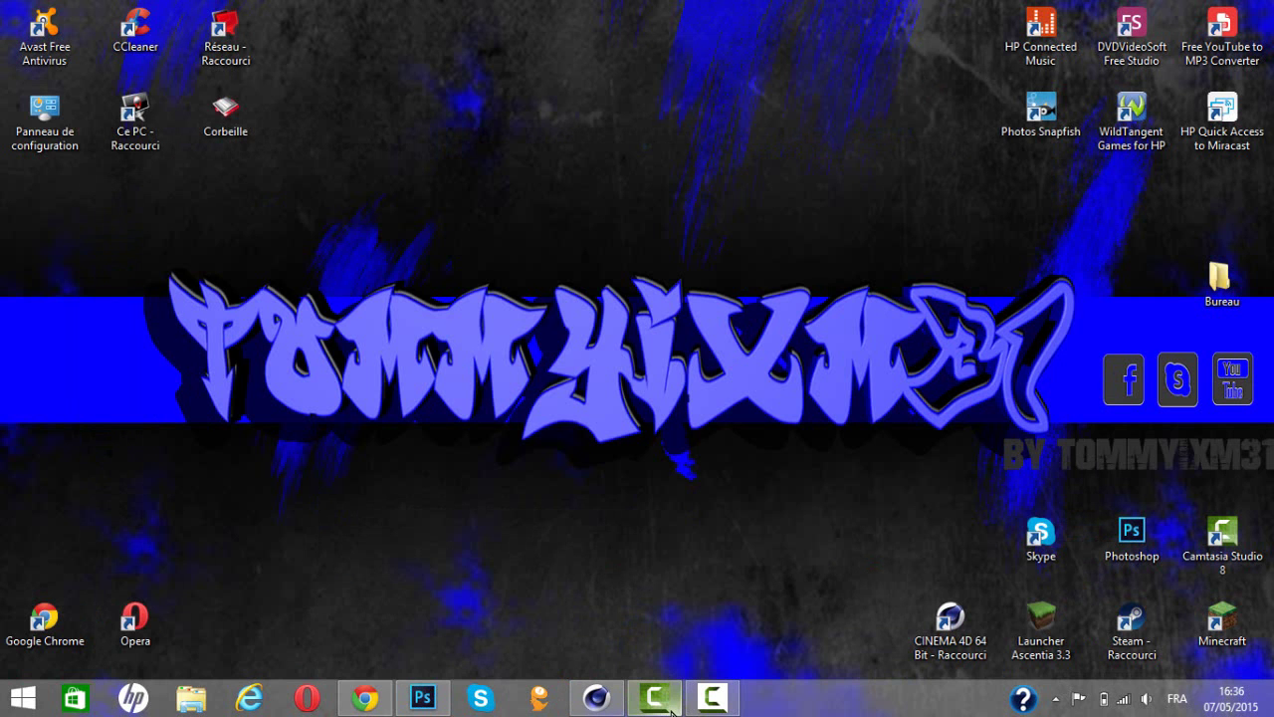
{"action": "left_click", "coordinate": [672, 709]}
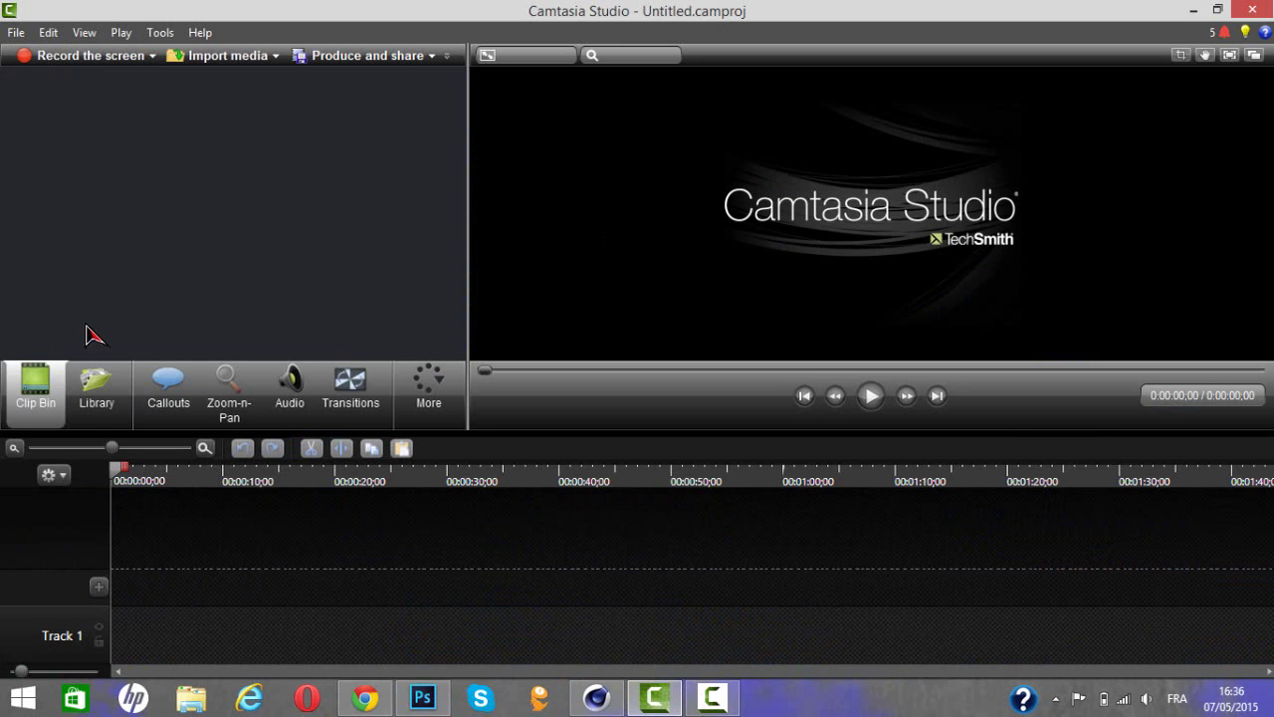
{"action": "left_click", "coordinate": [1193, 10]}
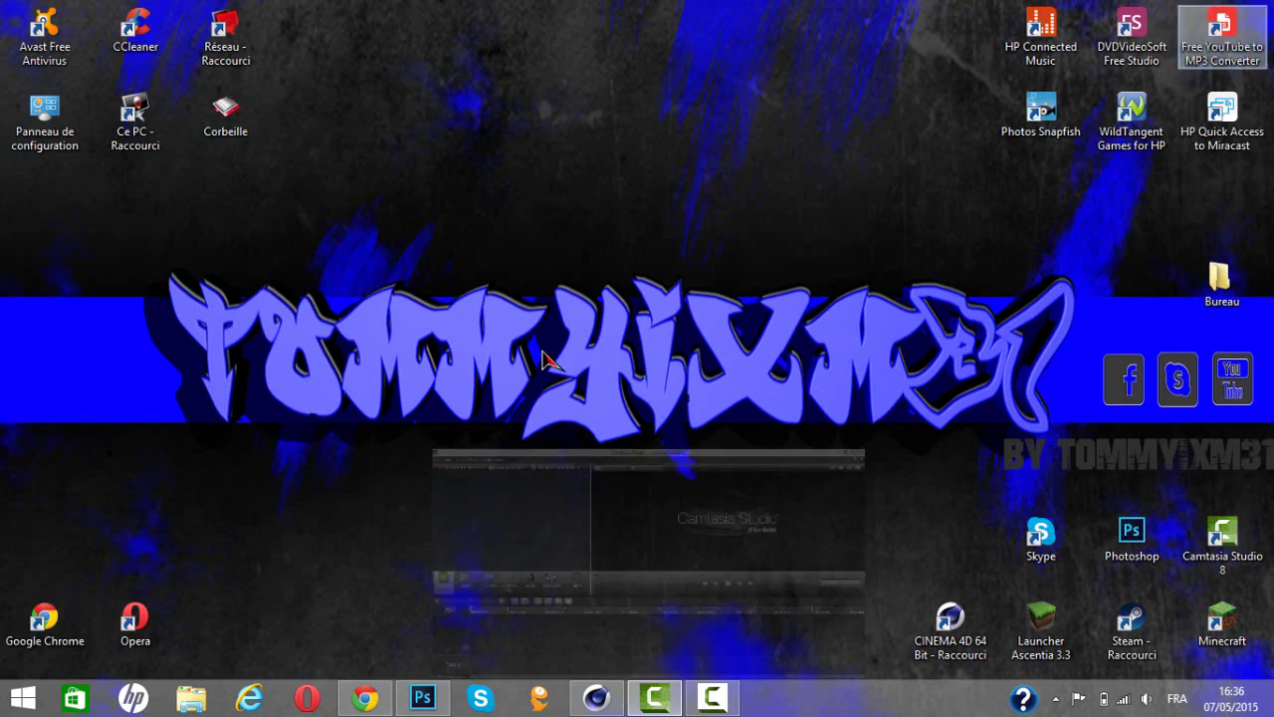
- Switch to Chrome and look through the Google Images results for "paysage fond d'écran hd", then minimise the browser
{"action": "left_click", "coordinate": [366, 702]}
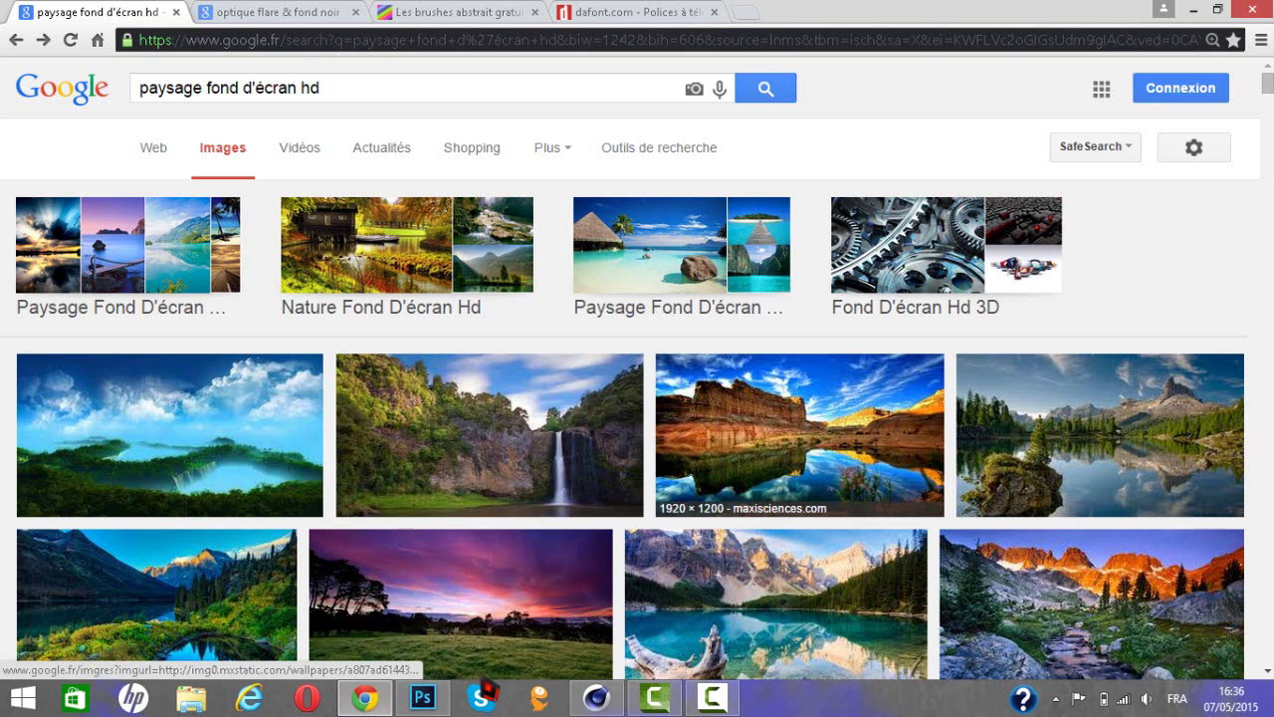
{"action": "scroll", "coordinate": [164, 299], "scroll_direction": "down", "scroll_amount": 1}
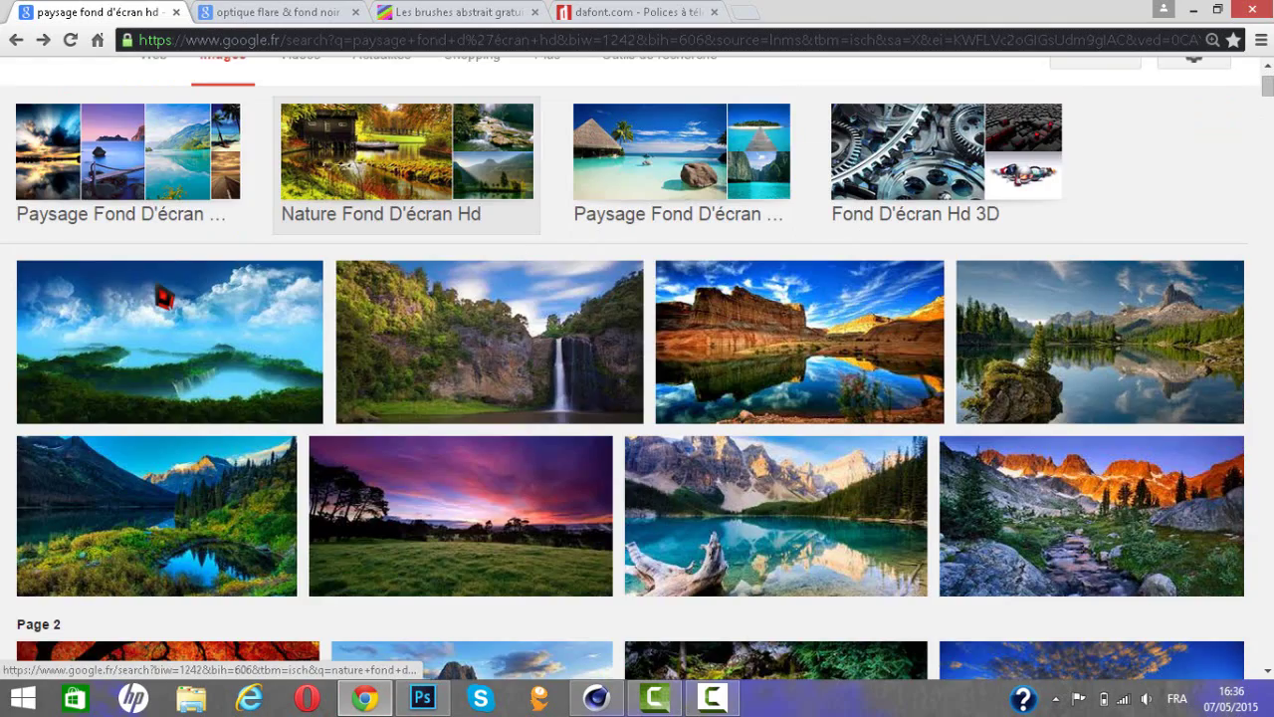
{"action": "scroll", "coordinate": [384, 333], "scroll_direction": "down", "scroll_amount": 1}
{"action": "scroll", "coordinate": [703, 342], "scroll_direction": "down", "scroll_amount": 3}
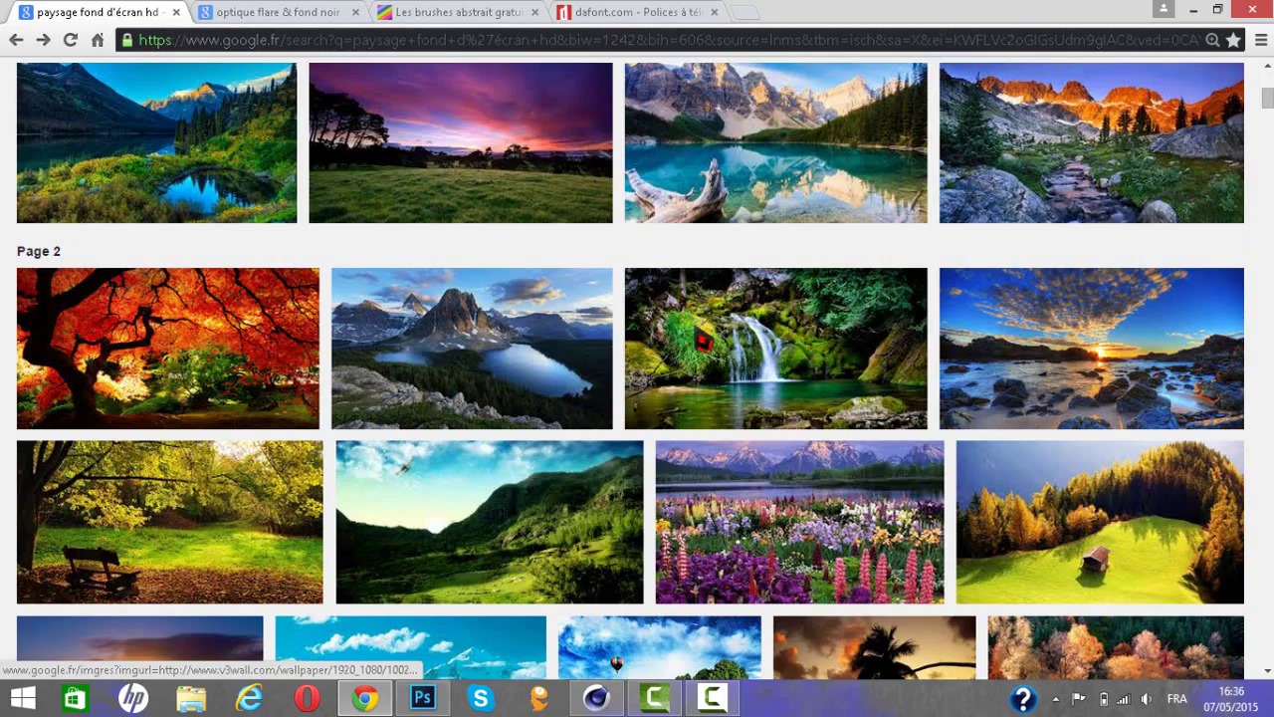
{"action": "scroll", "coordinate": [677, 318], "scroll_direction": "down", "scroll_amount": 2}
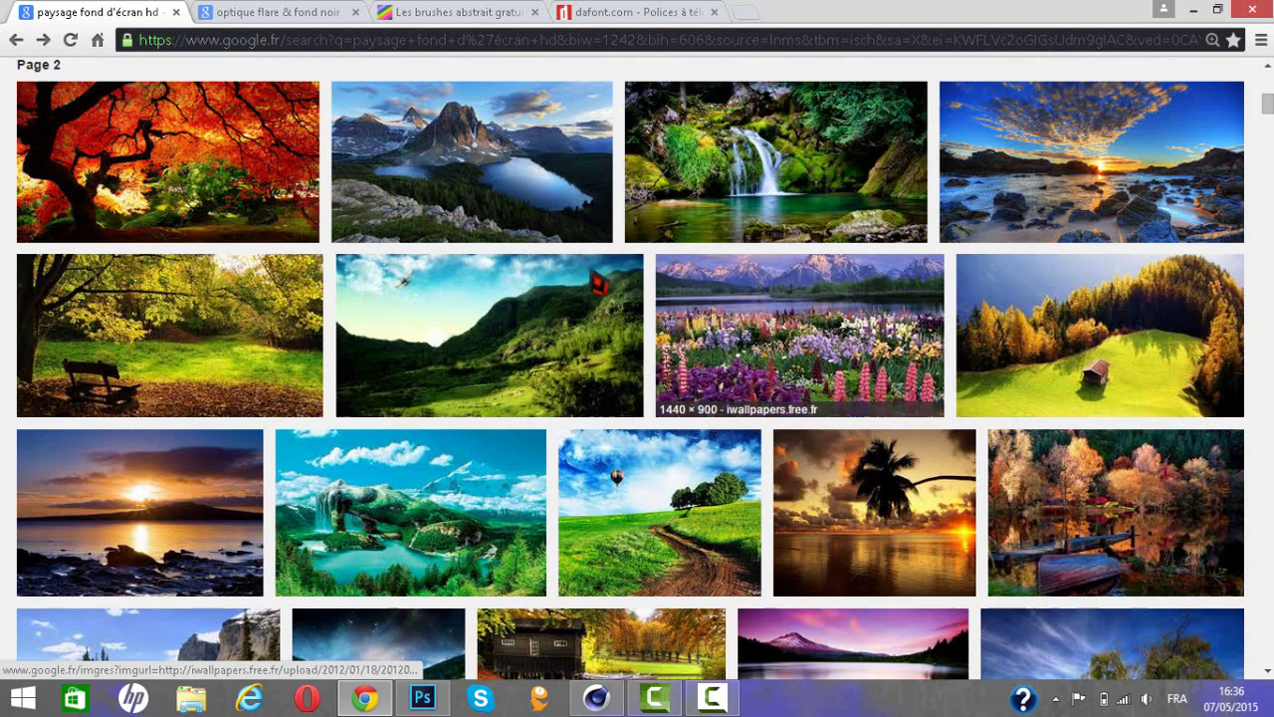
{"action": "scroll", "coordinate": [600, 283], "scroll_direction": "down", "scroll_amount": 2}
{"action": "scroll", "coordinate": [528, 374], "scroll_direction": "down", "scroll_amount": 1}
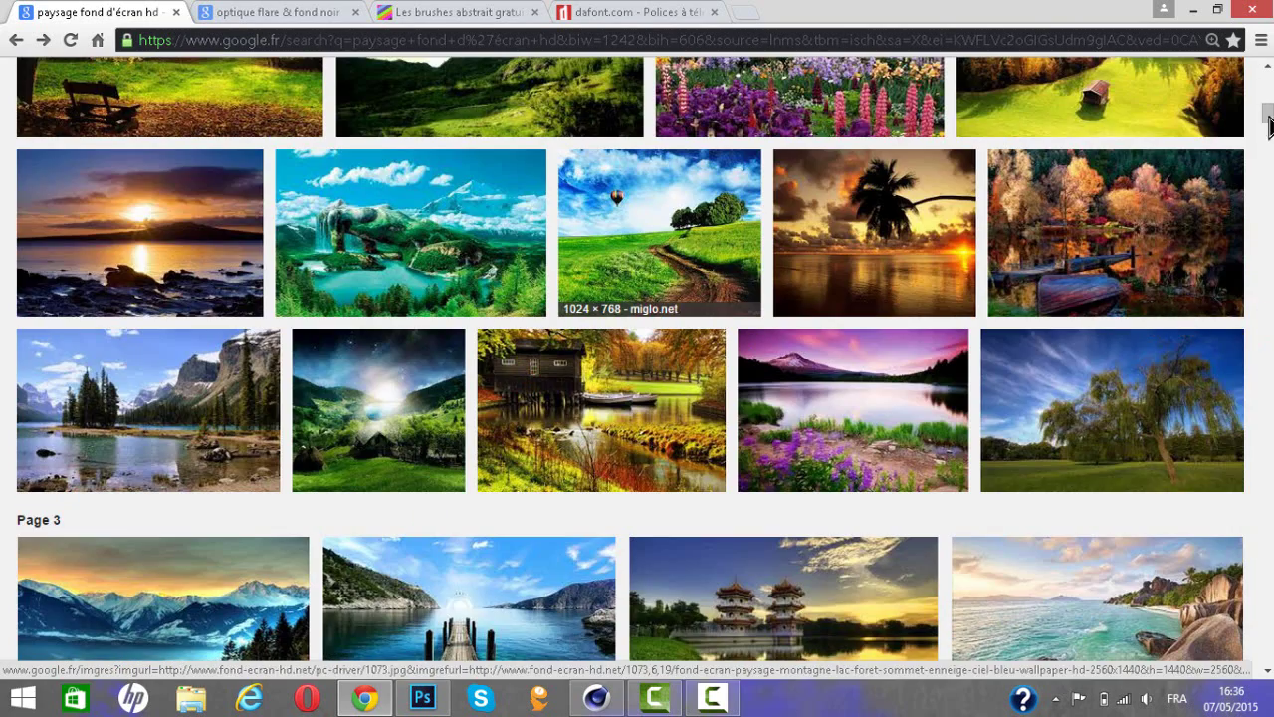
{"action": "scroll", "coordinate": [1269, 78], "scroll_direction": "down", "scroll_amount": 3}
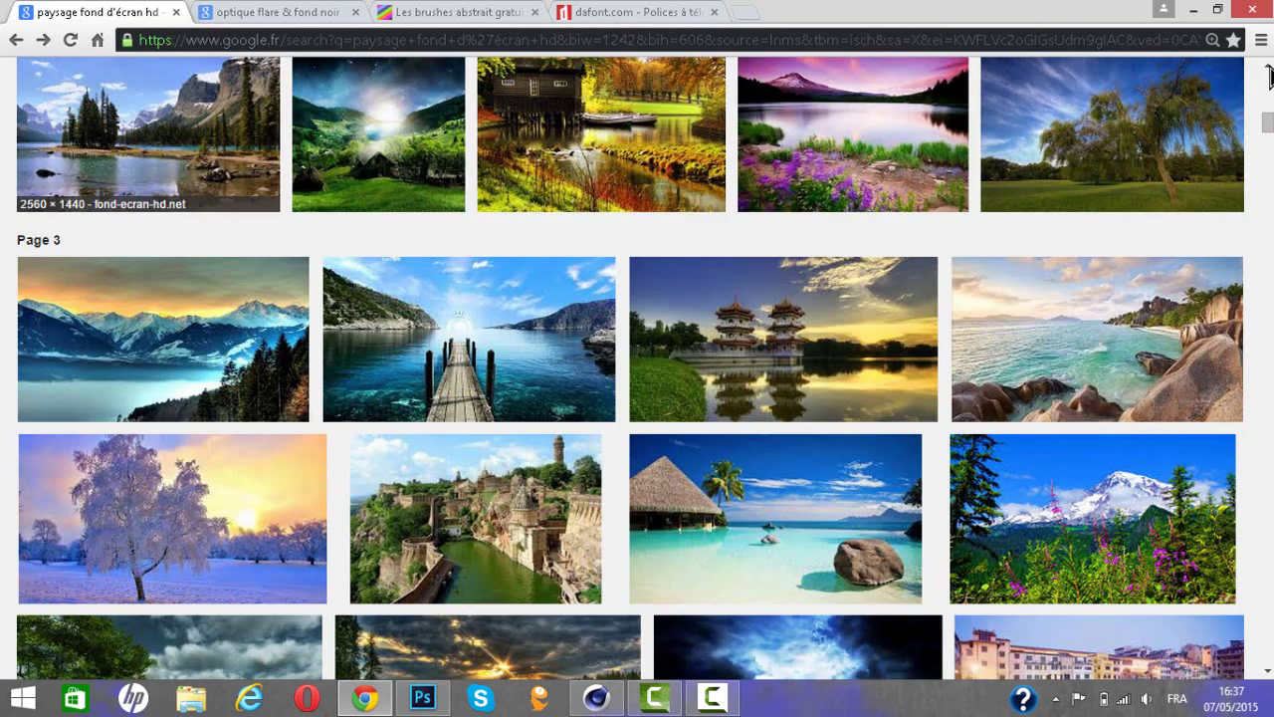
{"action": "left_click_drag", "start_coordinate": [1268, 123], "coordinate": [1268, 75]}
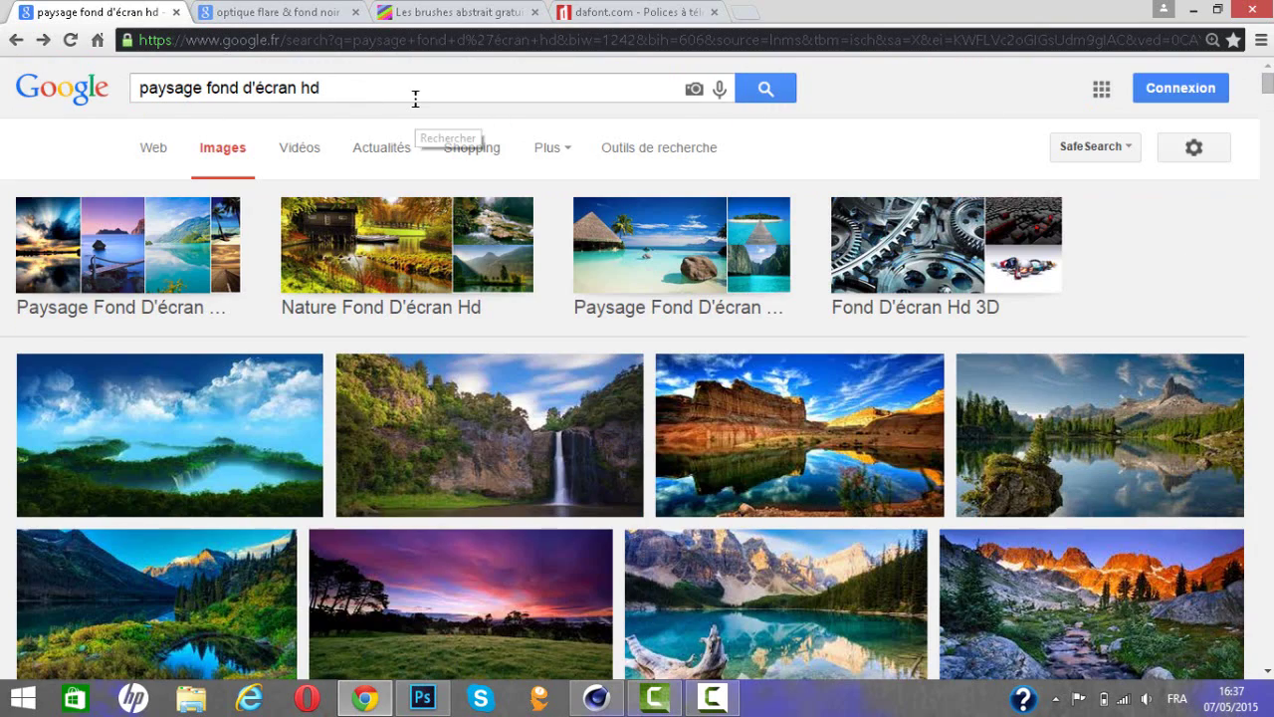
{"action": "left_click", "coordinate": [1194, 12]}
- In Photoshop, create a new document named "fond youtube", 1366 × 768 pixels at 300 pixels/centimetre with a white background
{"action": "left_click", "coordinate": [421, 698]}
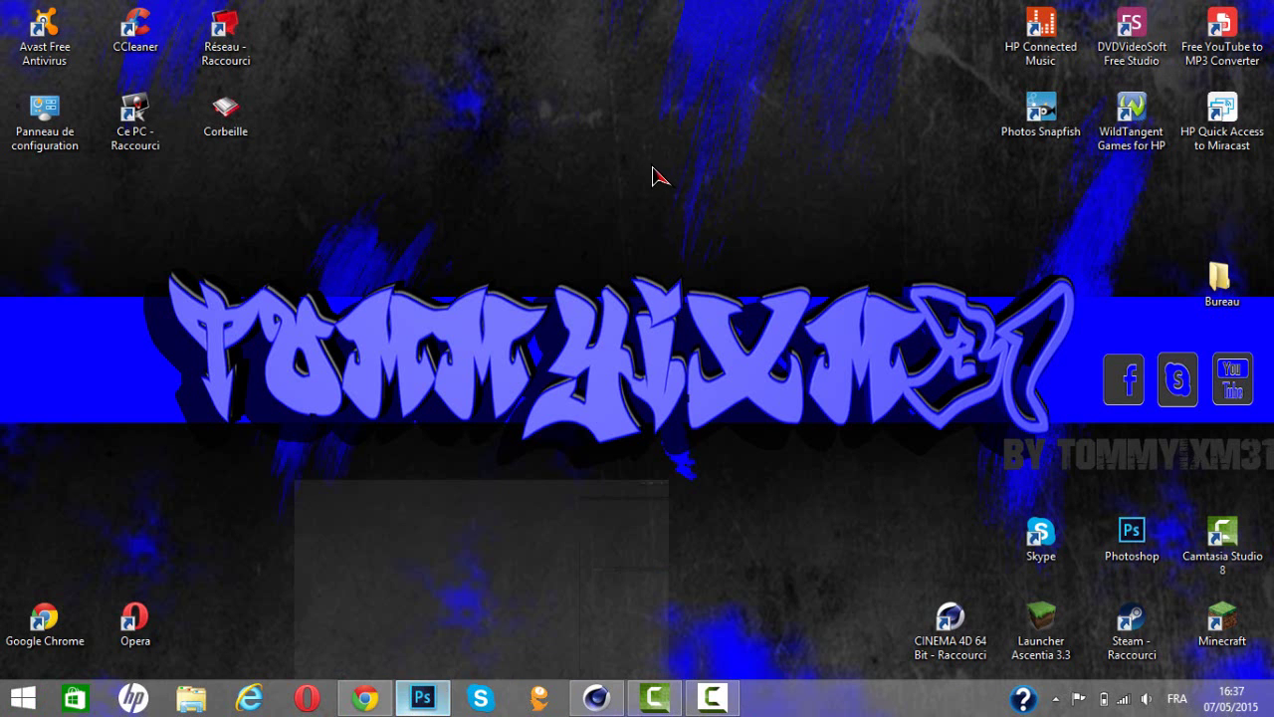
{"action": "left_click", "coordinate": [69, 20]}
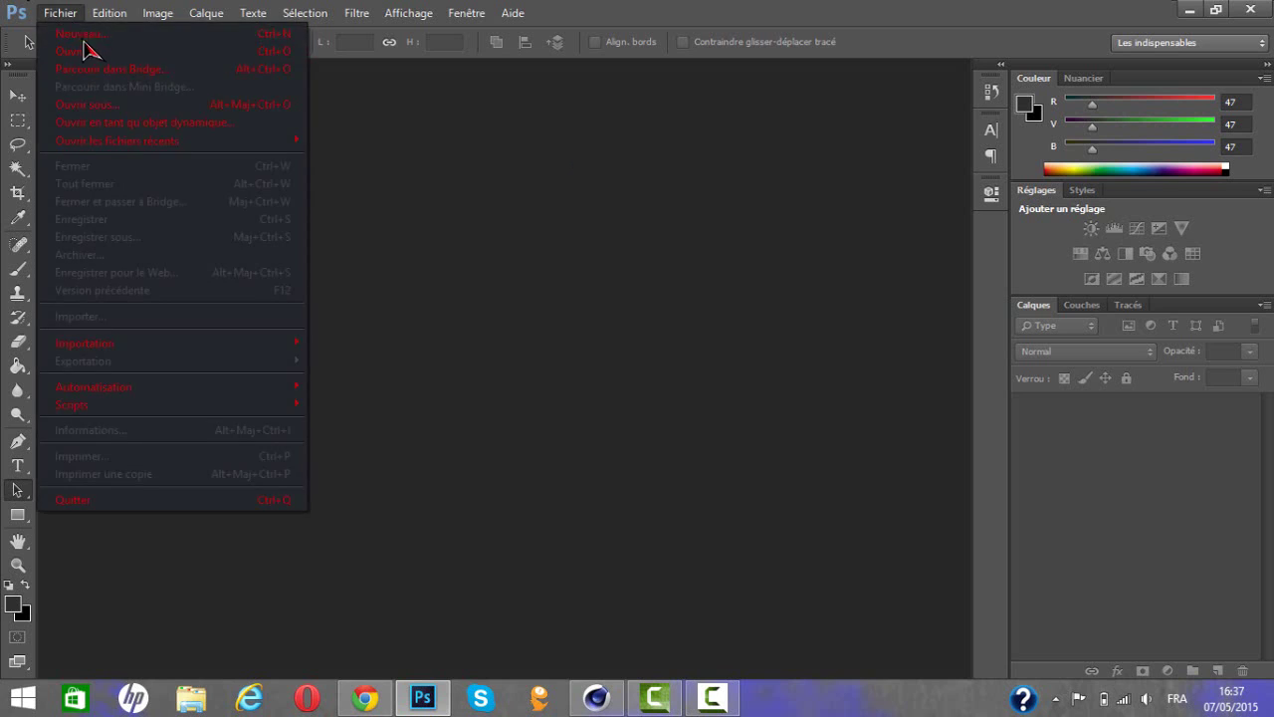
{"action": "left_click", "coordinate": [86, 47]}
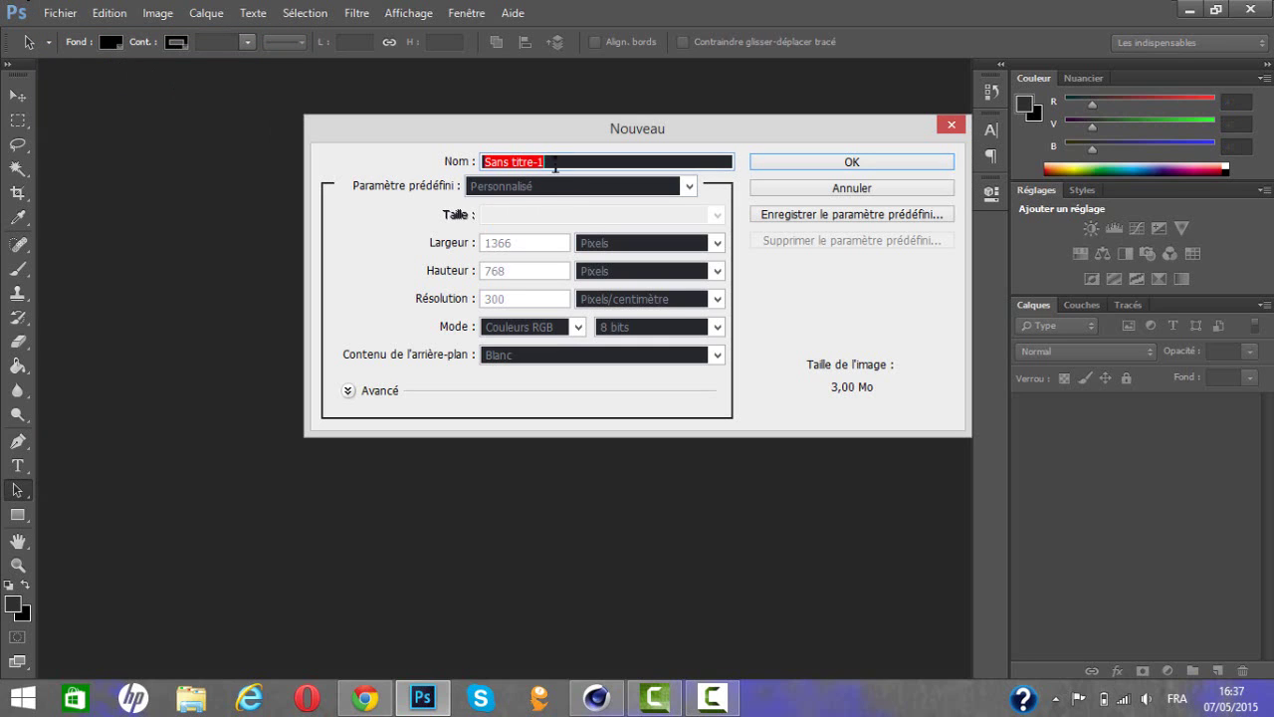
{"action": "type", "text": "t"}
{"action": "type", "text": "d"}
{"action": "double_click", "coordinate": [508, 244]}
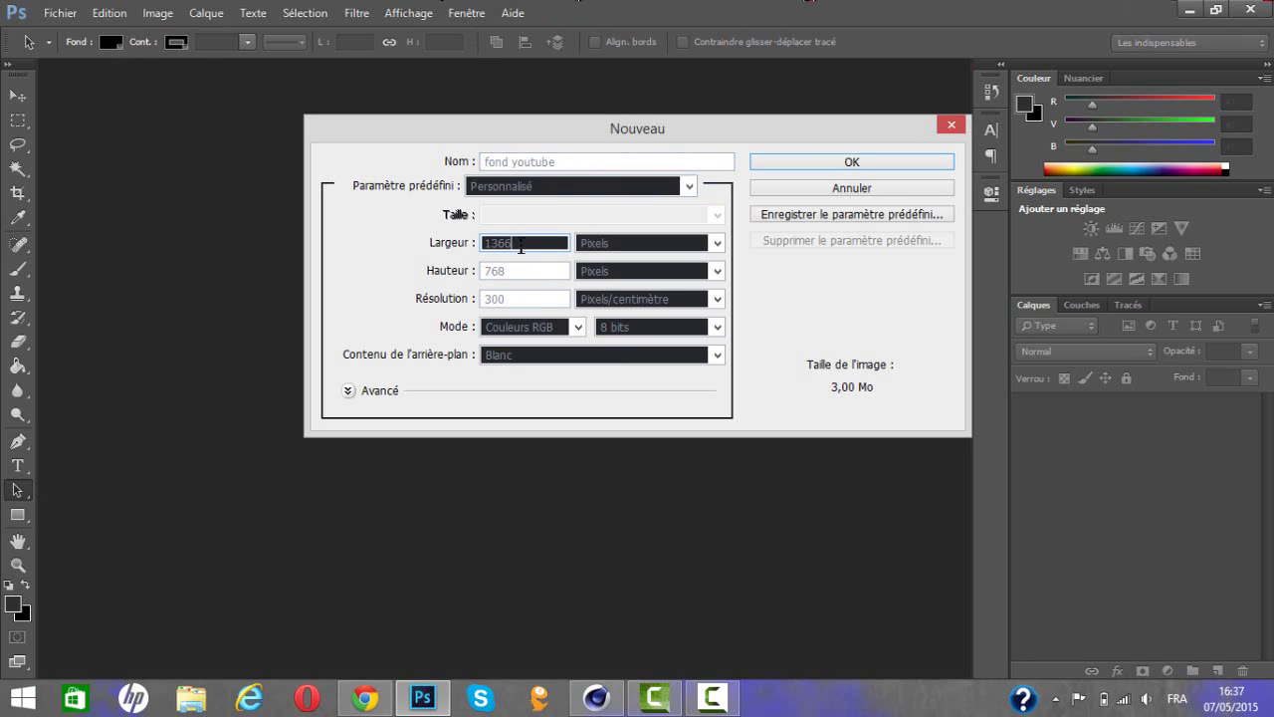
{"action": "double_click", "coordinate": [513, 271]}
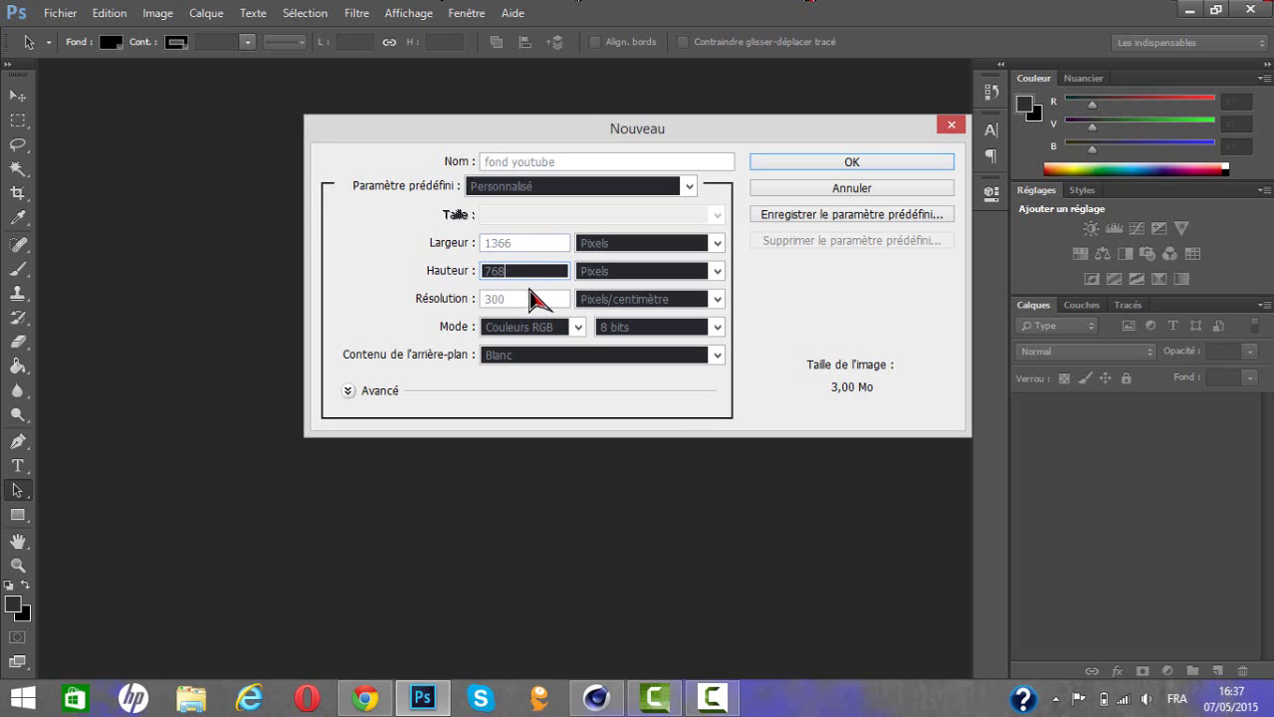
{"action": "double_click", "coordinate": [527, 298]}
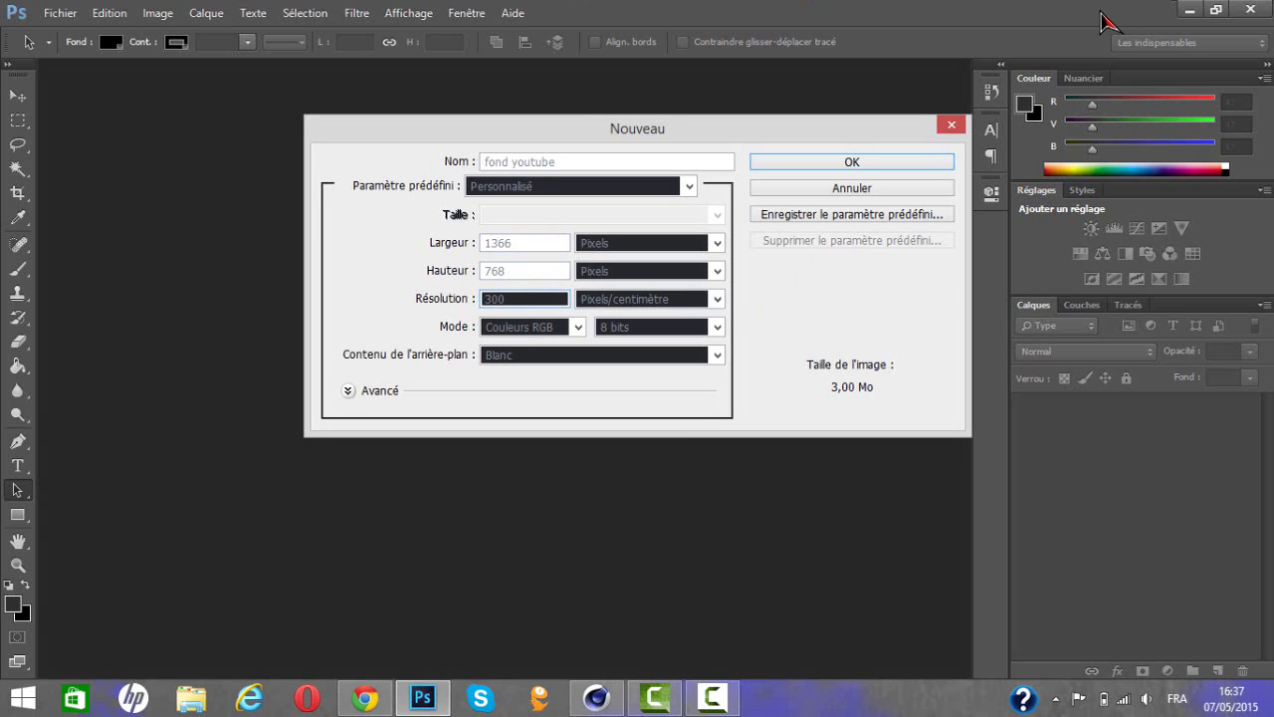
{"action": "left_click", "coordinate": [867, 162]}
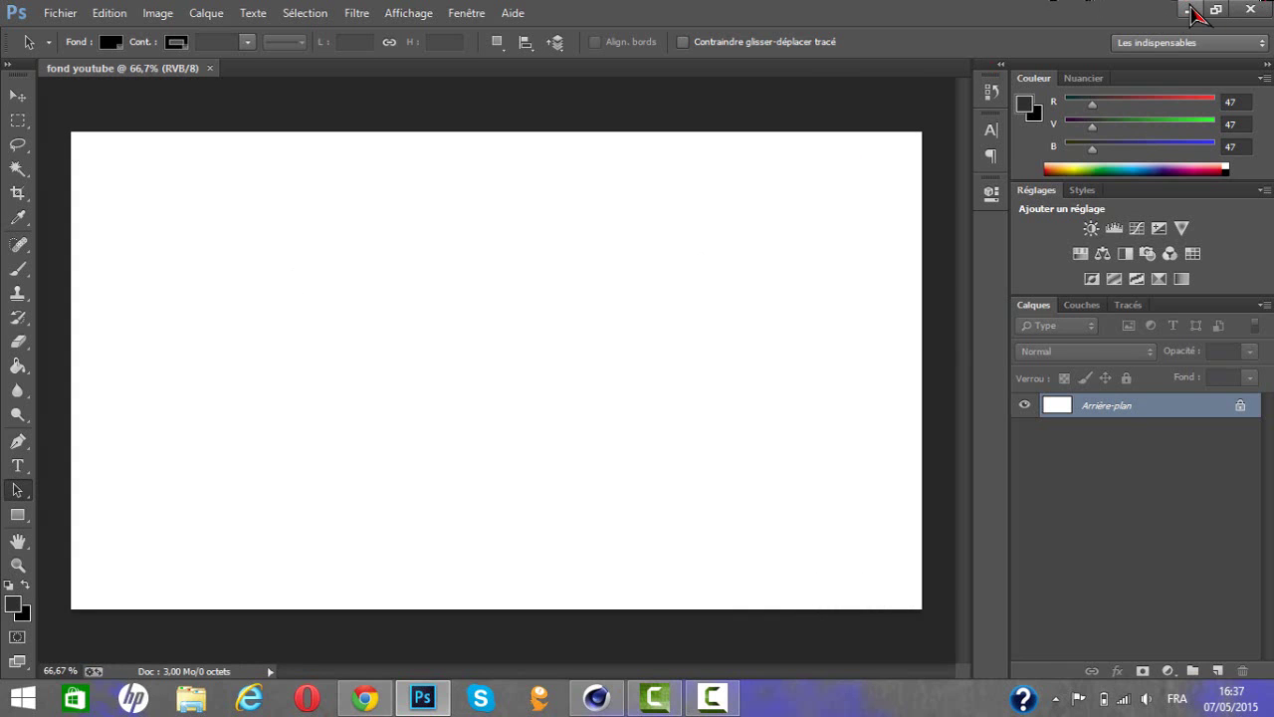
{"action": "left_click", "coordinate": [1190, 10]}
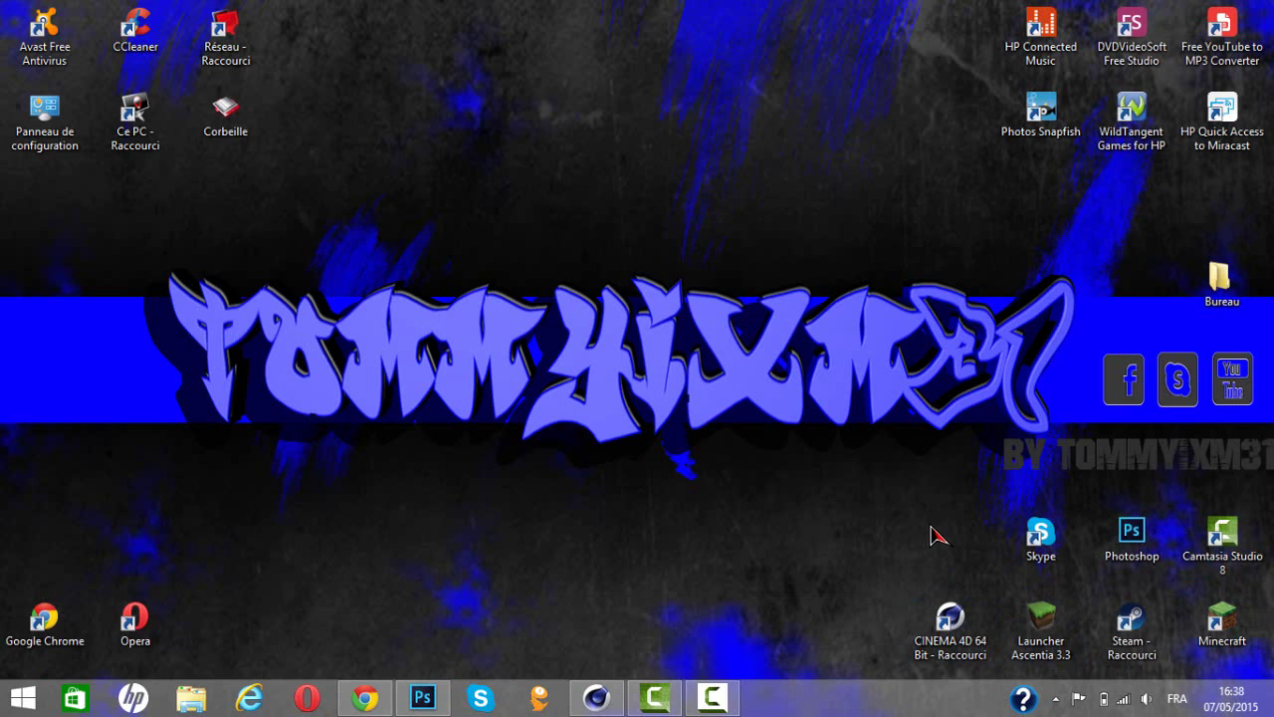
{"action": "left_click", "coordinate": [423, 697]}
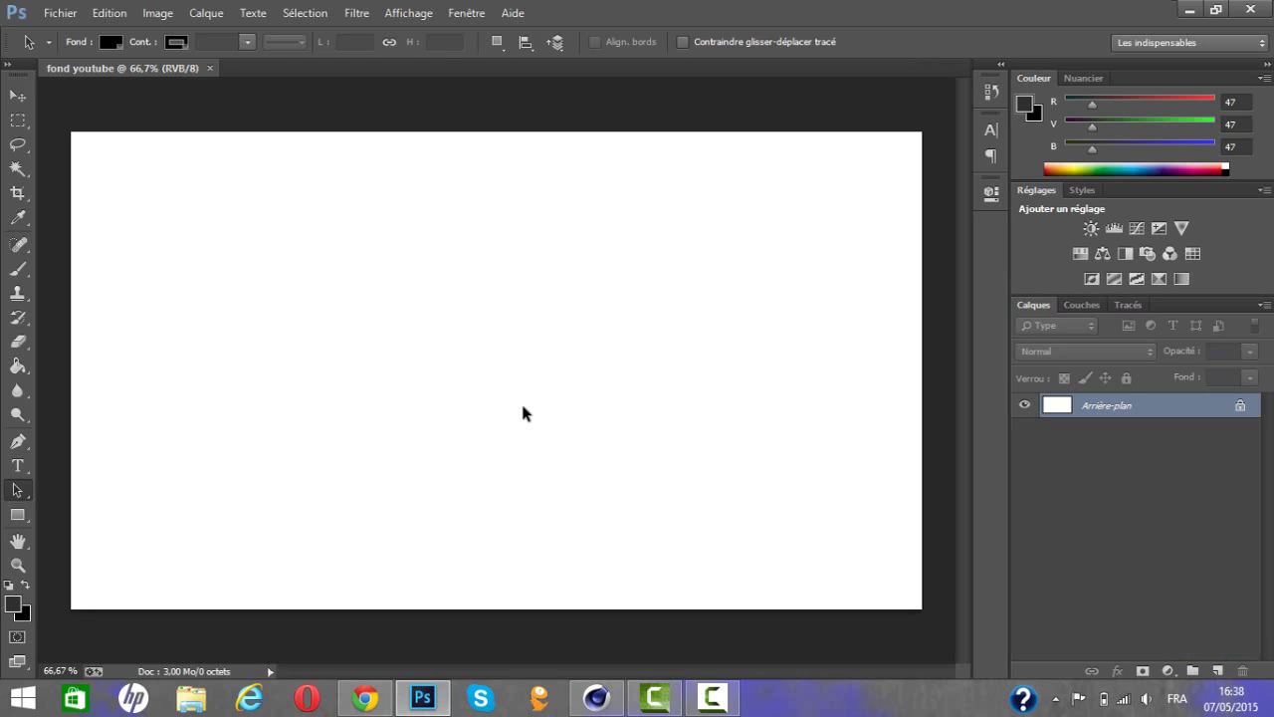
{"action": "left_click", "coordinate": [18, 492]}
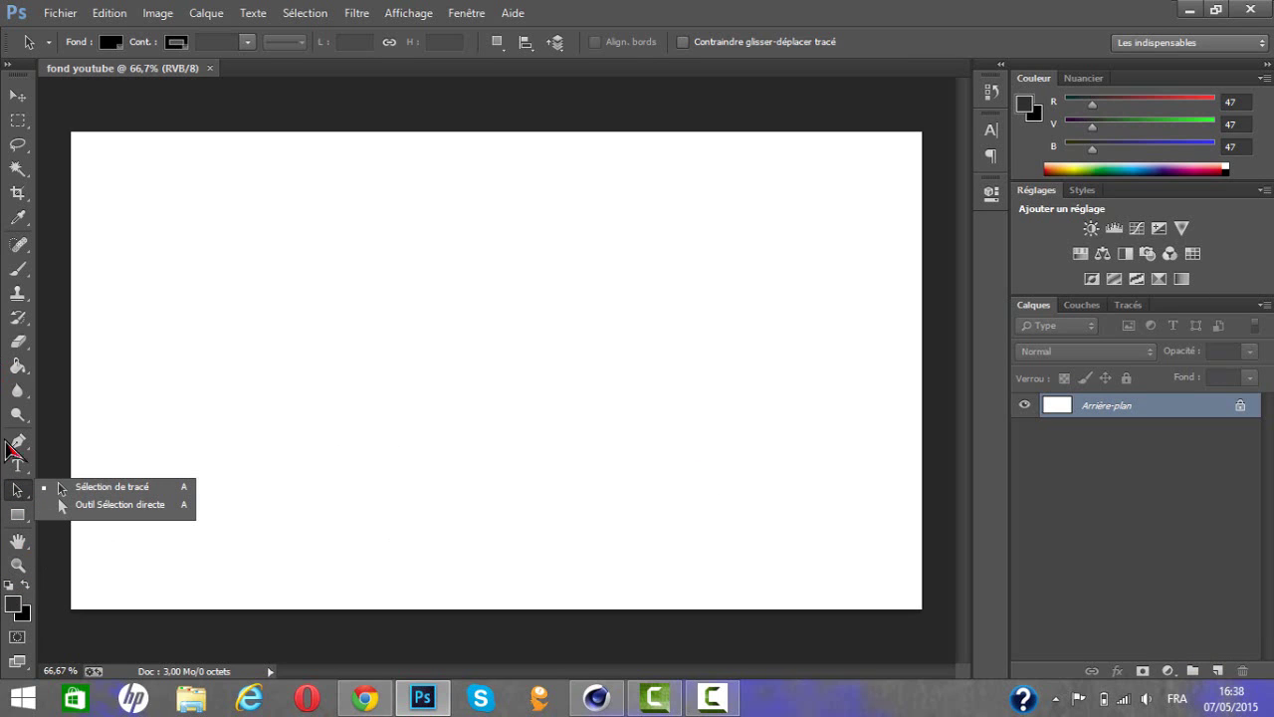
- Convert the locked Arrière-plan background into a regular layer named Calque 0 and deselect it
{"action": "double_click", "coordinate": [1195, 409]}
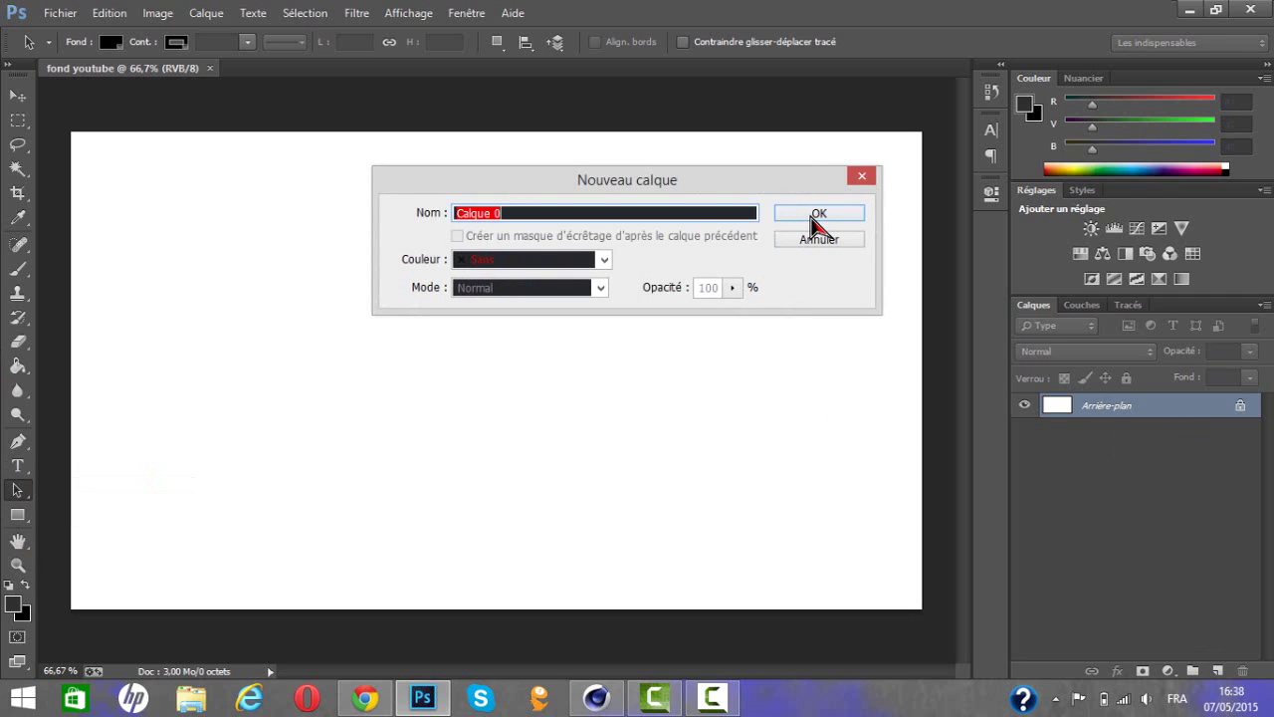
{"action": "left_click", "coordinate": [814, 217]}
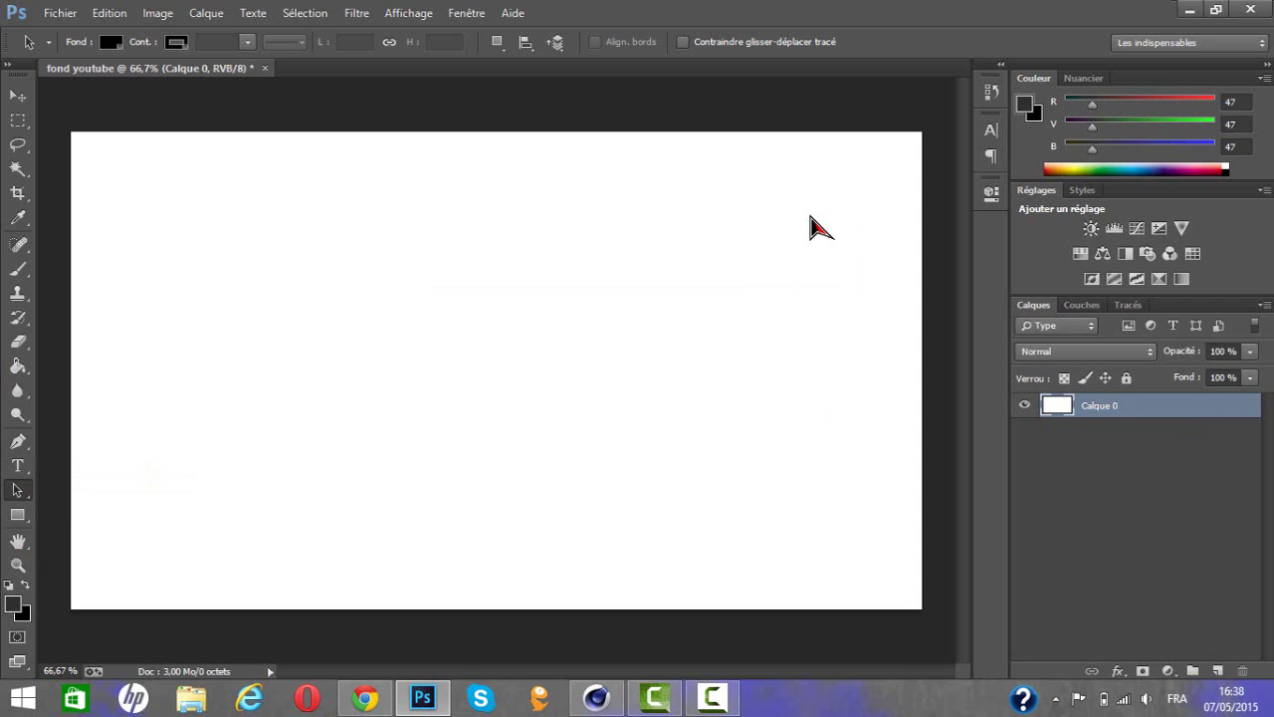
{"action": "left_click", "coordinate": [1047, 468]}
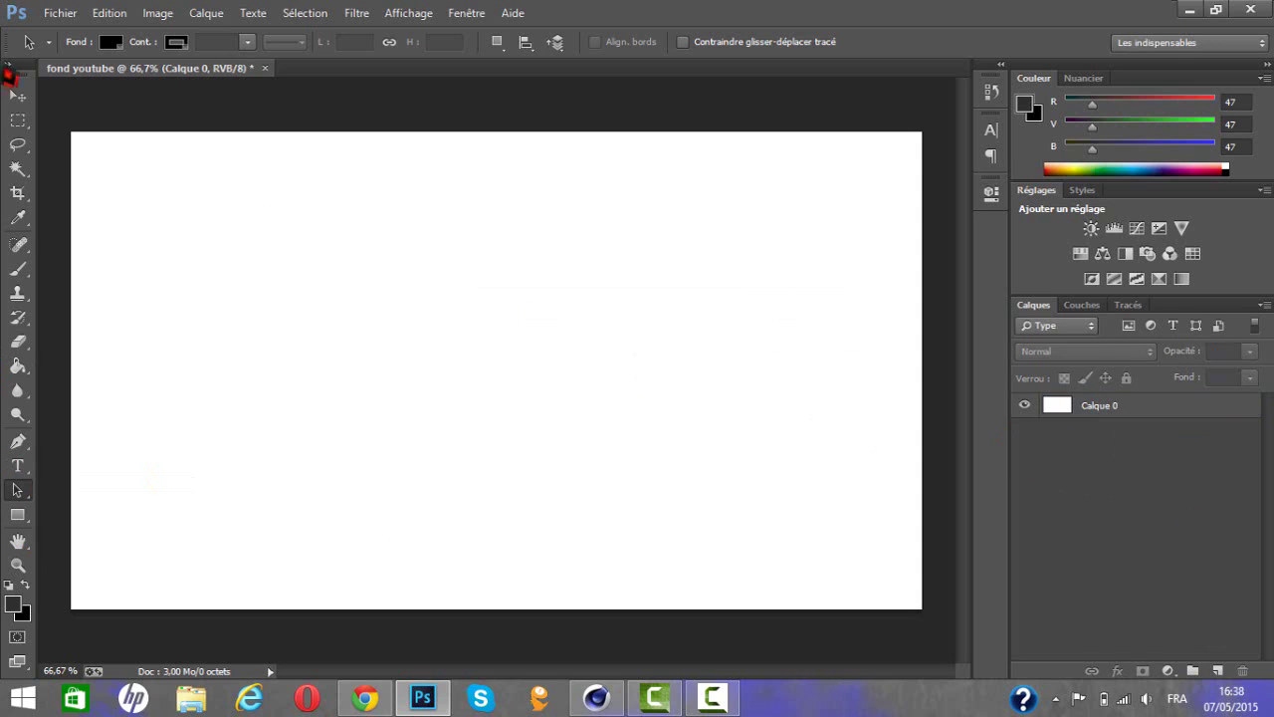
- Import the "fond hd nature" image from the Images > fond d'escrant folder into the fond youtube document
{"action": "left_click", "coordinate": [61, 13]}
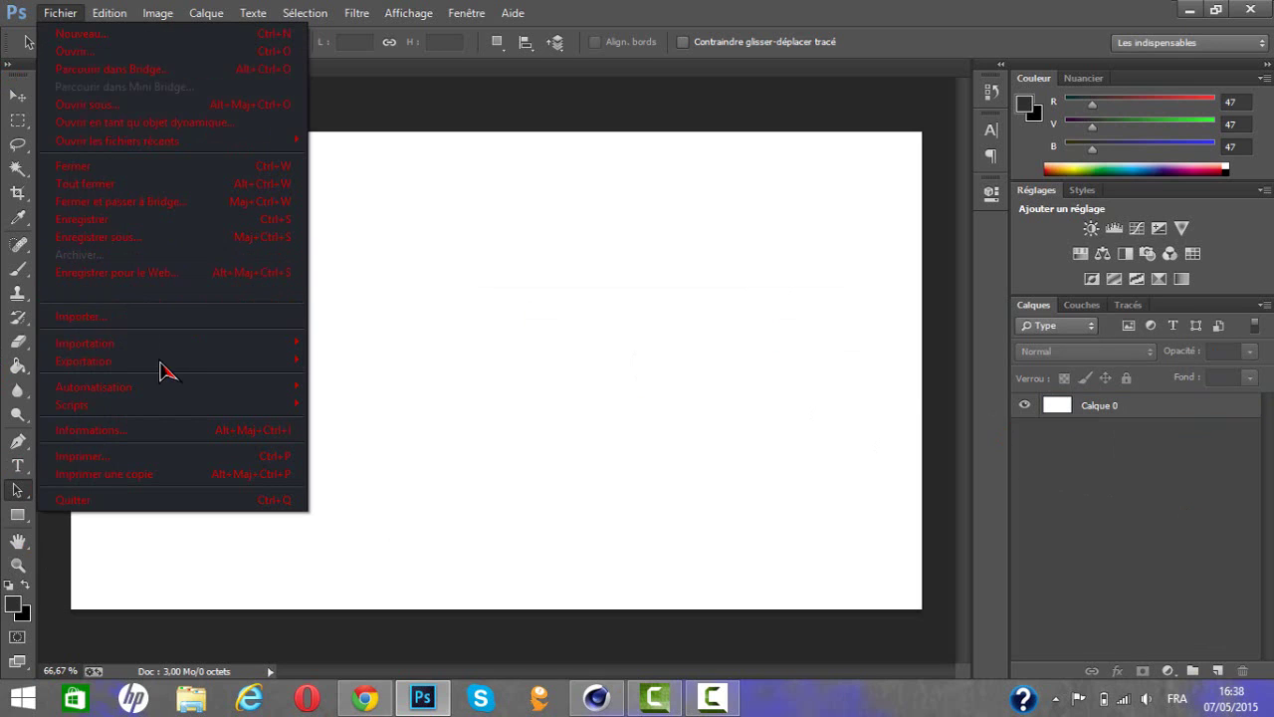
{"action": "left_click", "coordinate": [179, 323]}
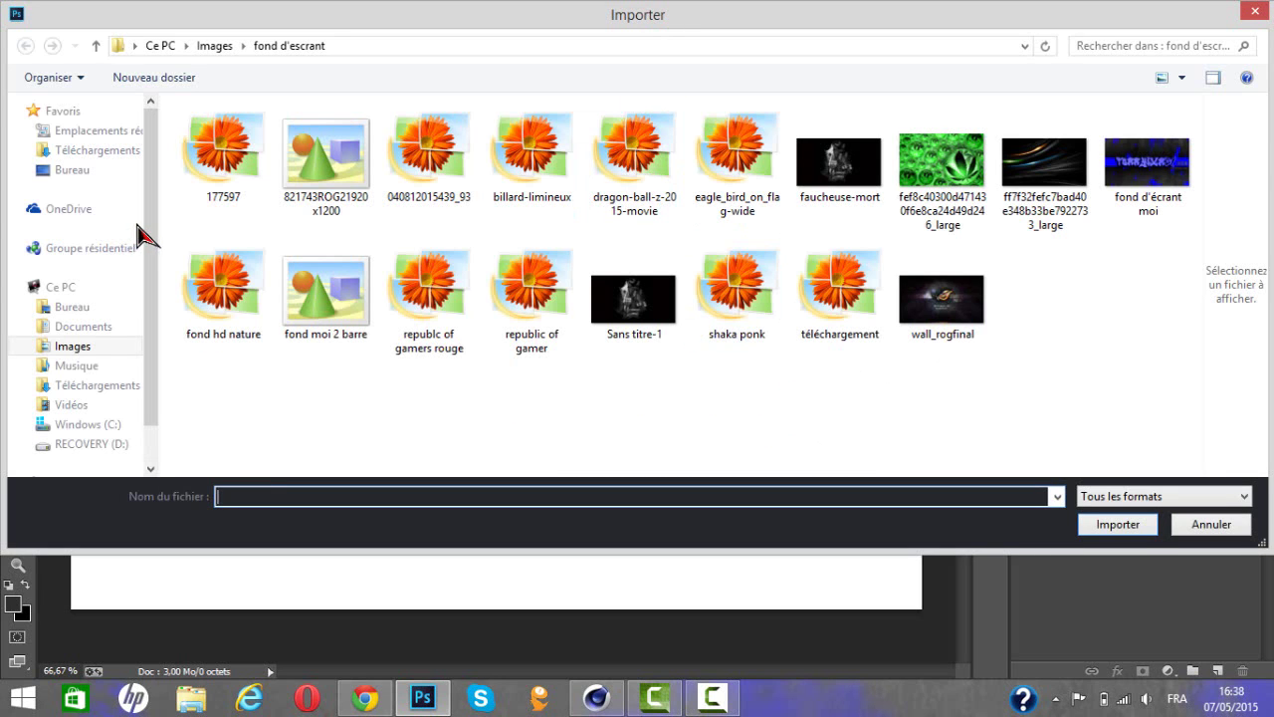
{"action": "left_click", "coordinate": [73, 347]}
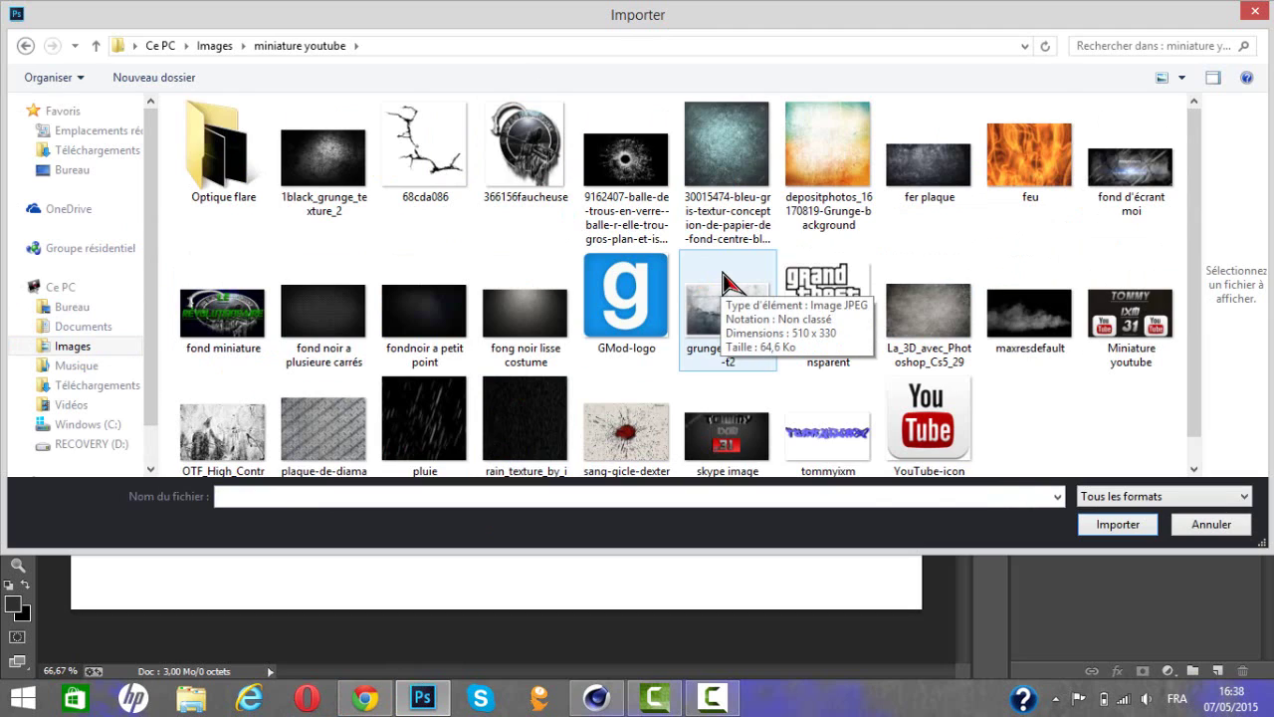
{"action": "scroll", "coordinate": [724, 279], "scroll_direction": "down", "scroll_amount": 1}
{"action": "scroll", "coordinate": [723, 282], "scroll_direction": "up", "scroll_amount": 1}
{"action": "scroll", "coordinate": [532, 426], "scroll_direction": "down", "scroll_amount": 1}
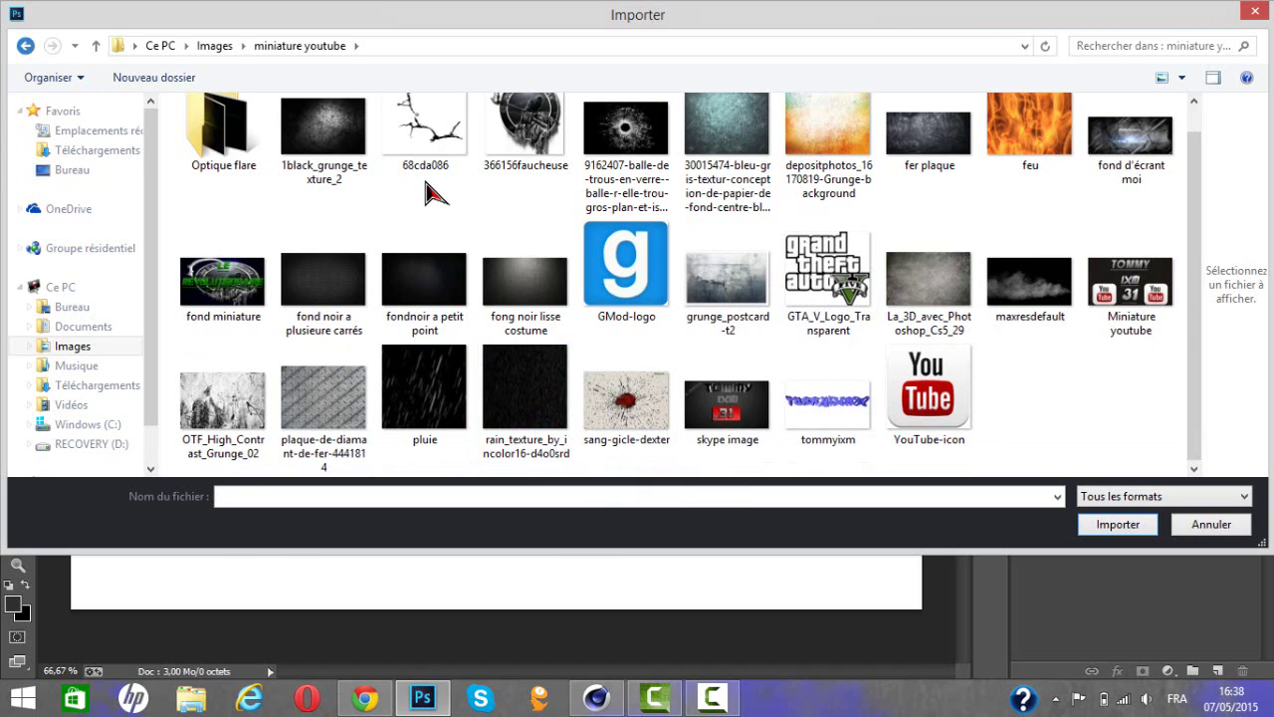
{"action": "key", "text": "BackSpace"}
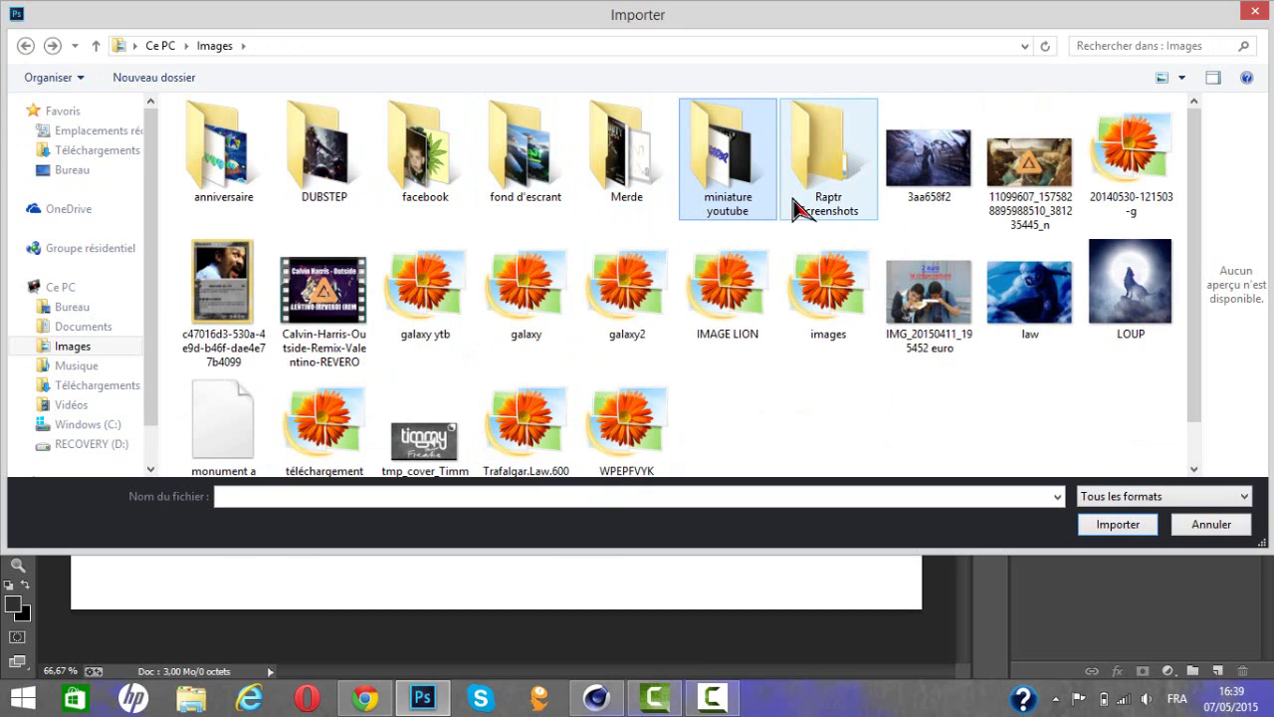
{"action": "double_click", "coordinate": [547, 171]}
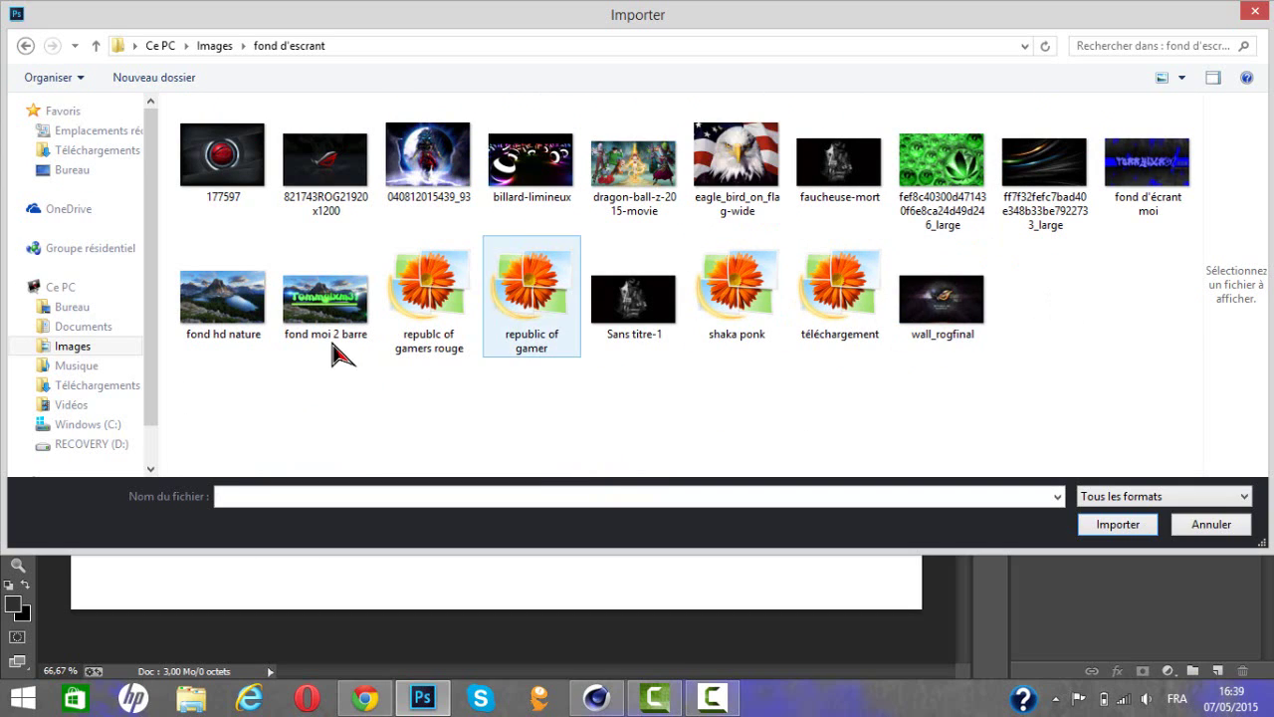
{"action": "left_click", "coordinate": [235, 315]}
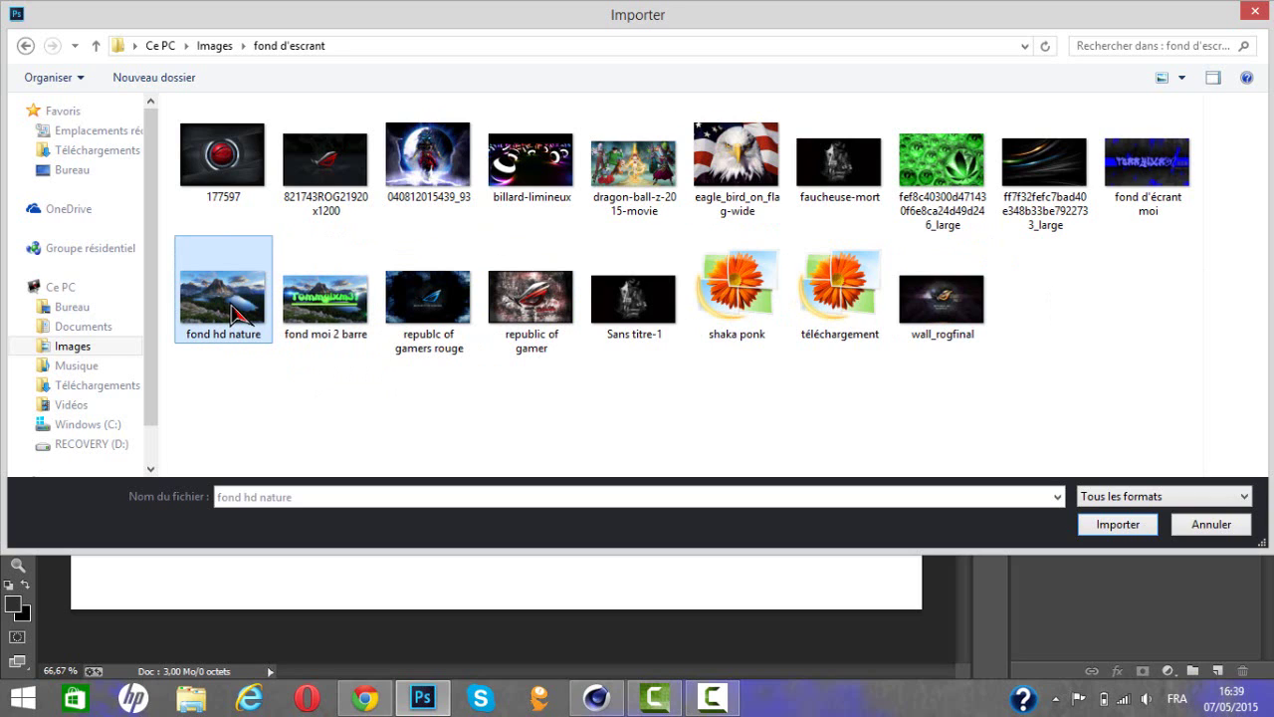
{"action": "double_click", "coordinate": [235, 314]}
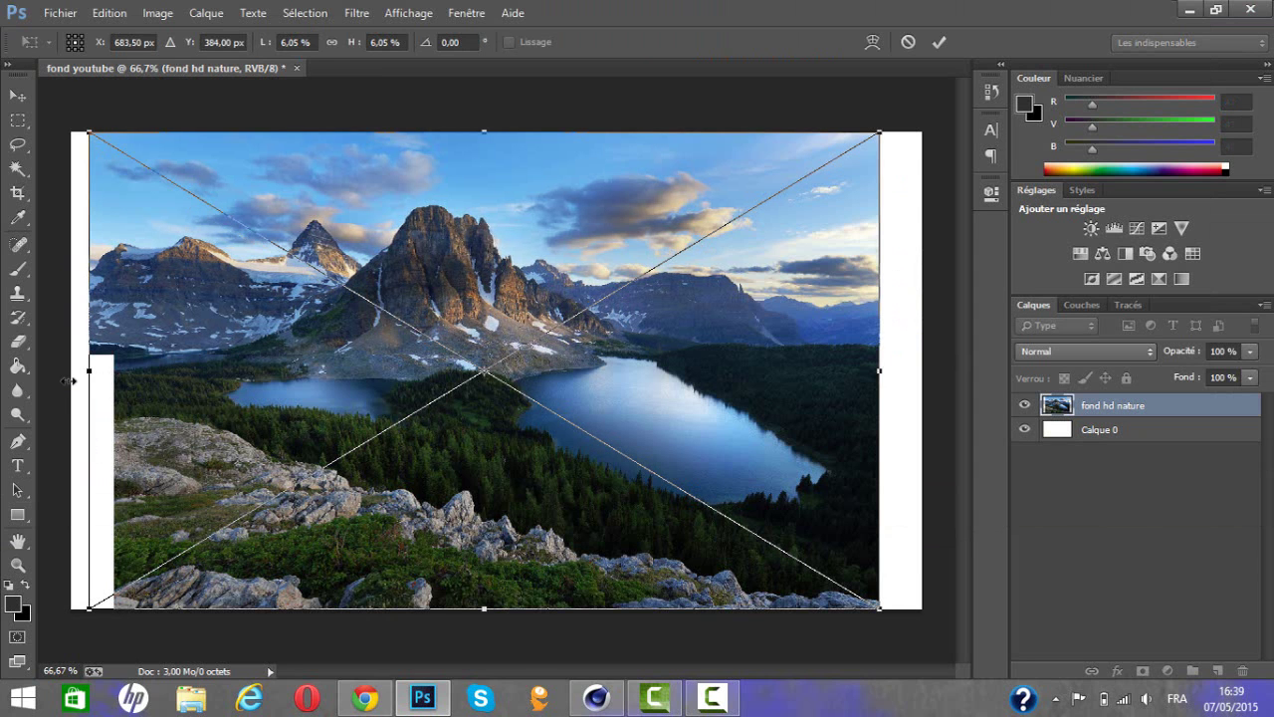
- Stretch the placed landscape horizontally on both sides so it covers the full canvas width, and commit the transformation
{"action": "left_click_drag", "start_coordinate": [87, 374], "coordinate": [70, 372]}
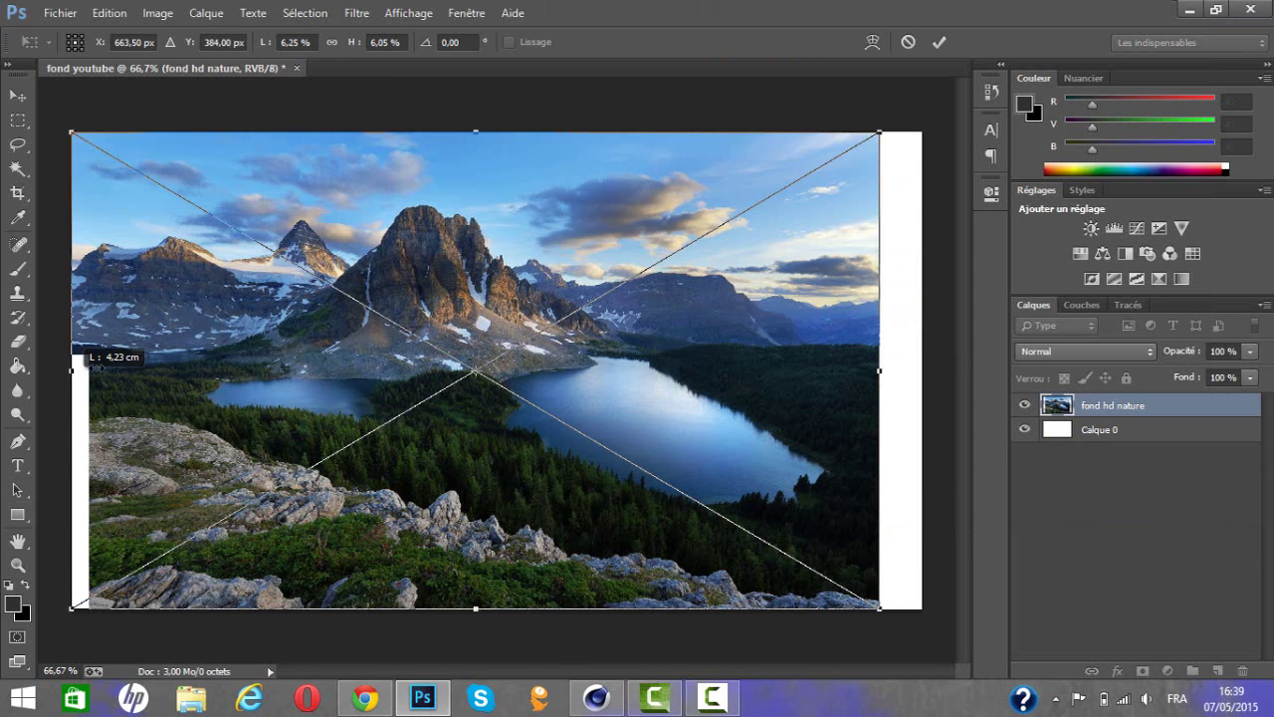
{"action": "left_click_drag", "start_coordinate": [879, 370], "coordinate": [923, 369]}
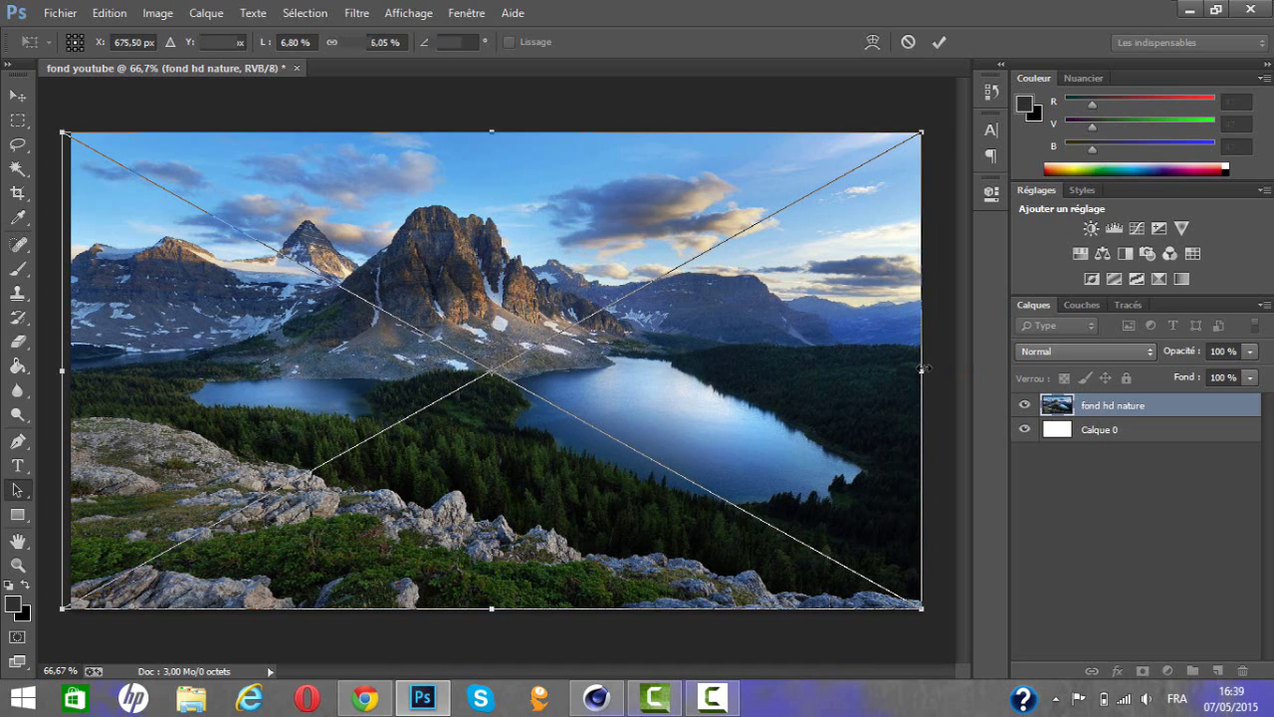
{"action": "key", "text": "Return"}
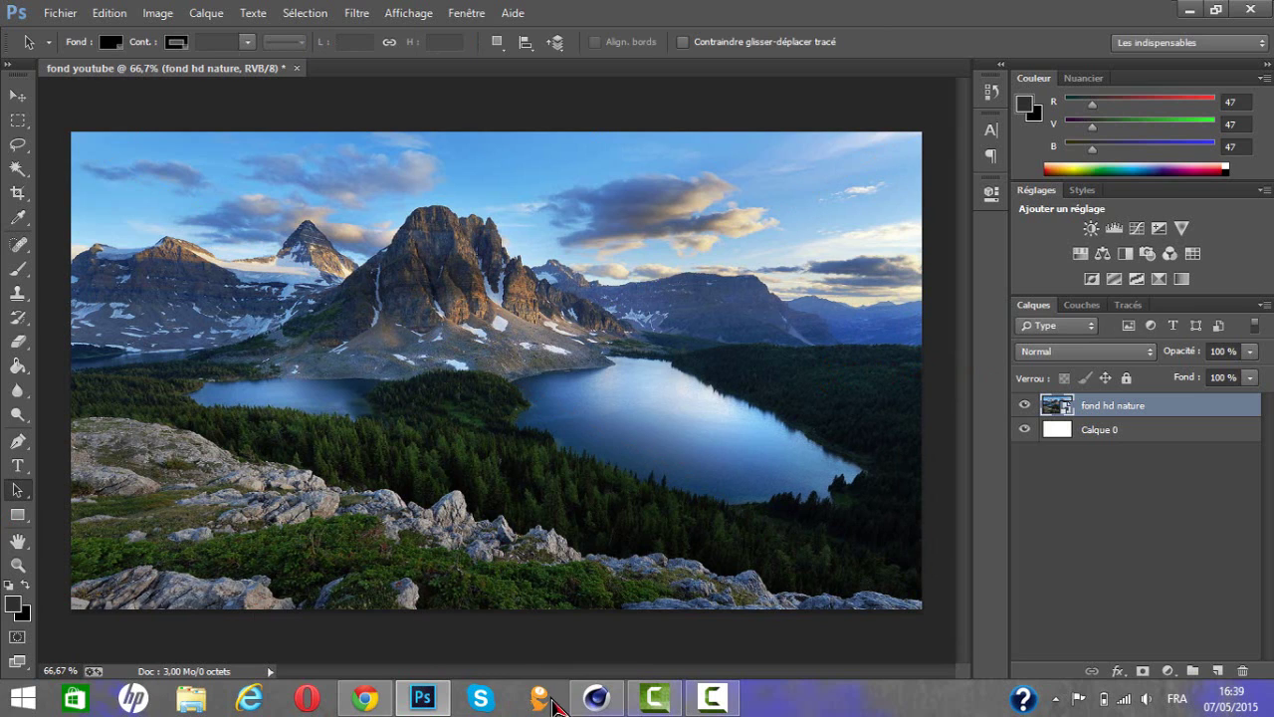
- Switch to CINEMA 4D, add a MoText object to the empty scene and show its object properties for text editing
{"action": "left_click", "coordinate": [603, 695]}
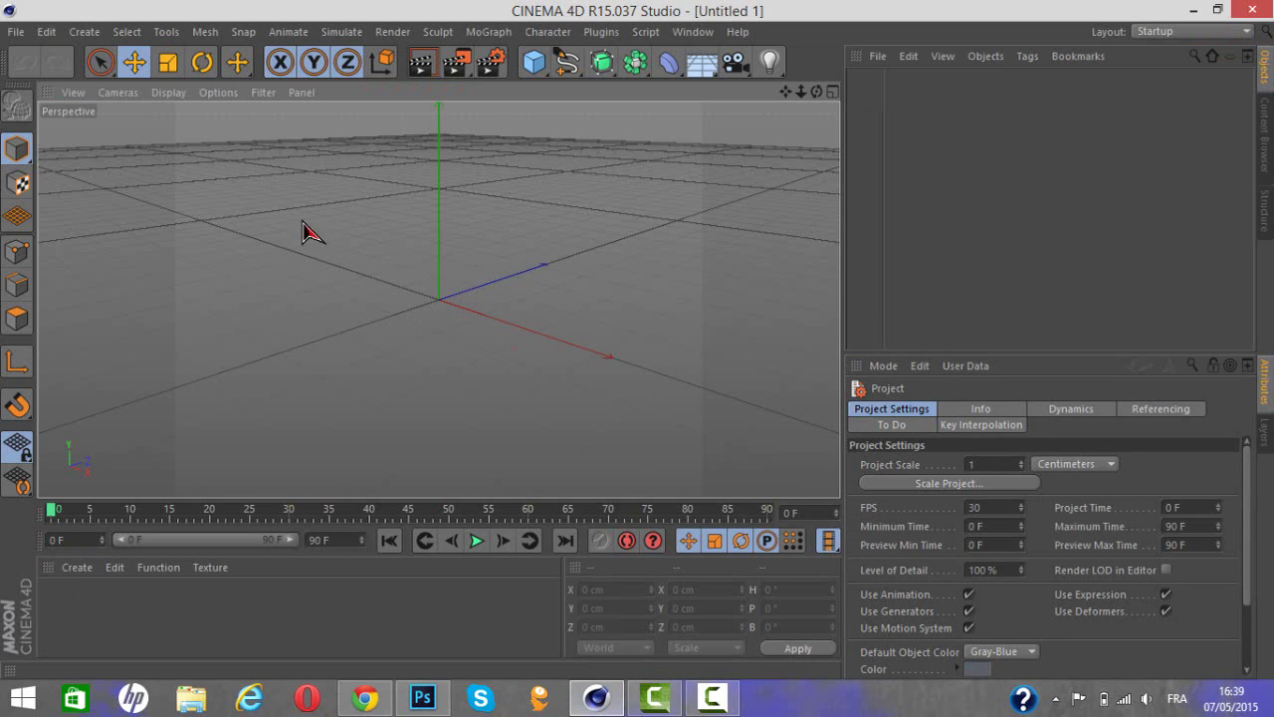
{"action": "left_click", "coordinate": [487, 32]}
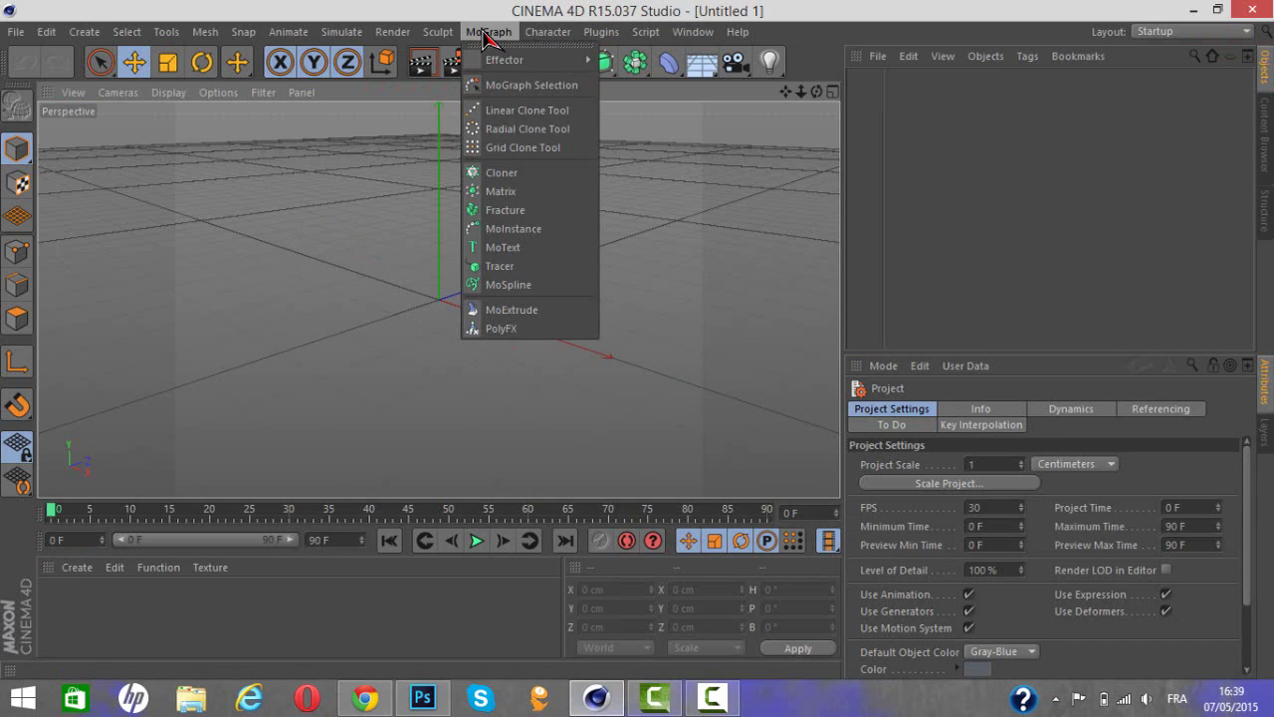
{"action": "left_click", "coordinate": [550, 266]}
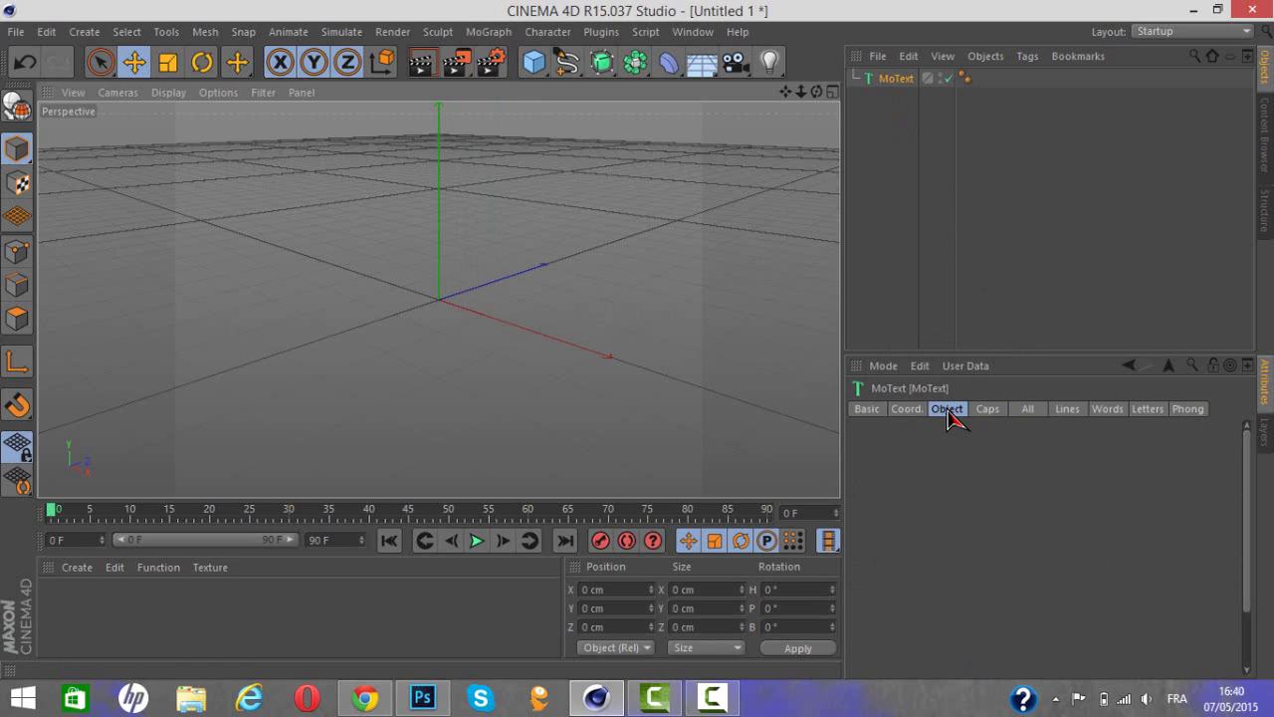
{"action": "left_click", "coordinate": [862, 403]}
{"action": "left_click", "coordinate": [1015, 515]}
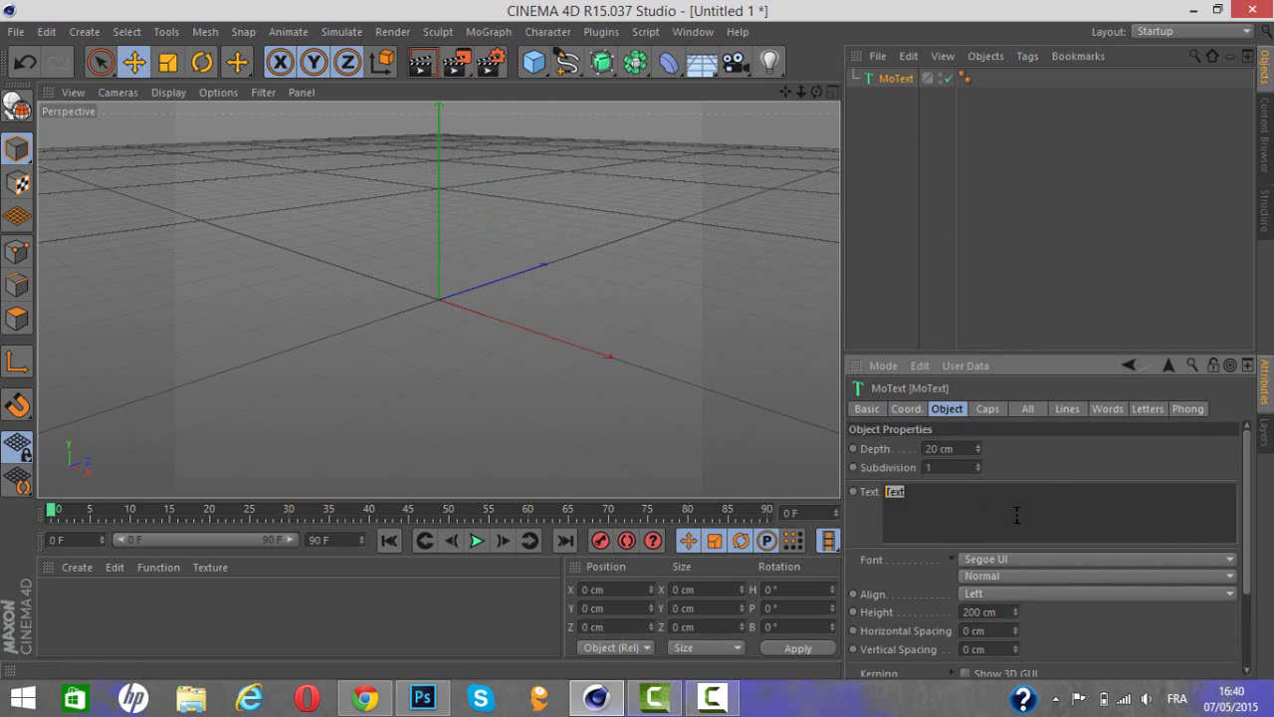
{"action": "left_click_drag", "start_coordinate": [1001, 511], "coordinate": [862, 492]}
{"action": "key", "text": "Delete"}
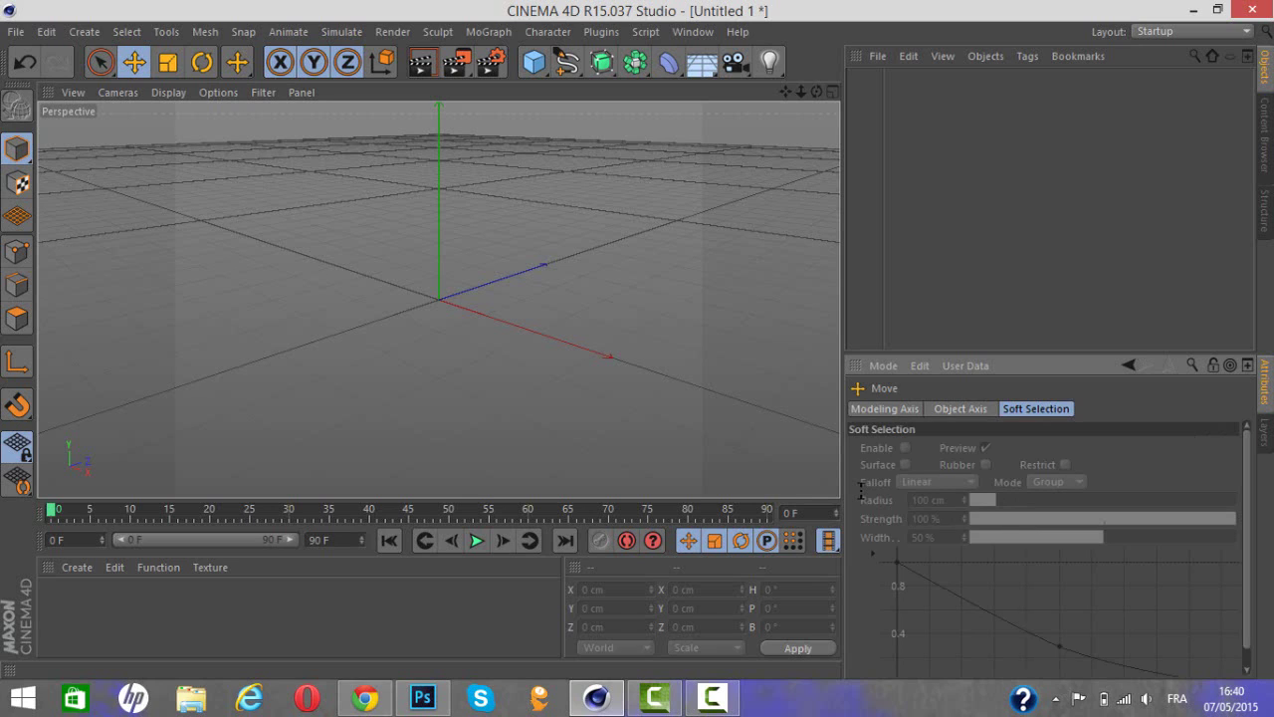
{"action": "key", "text": "i"}
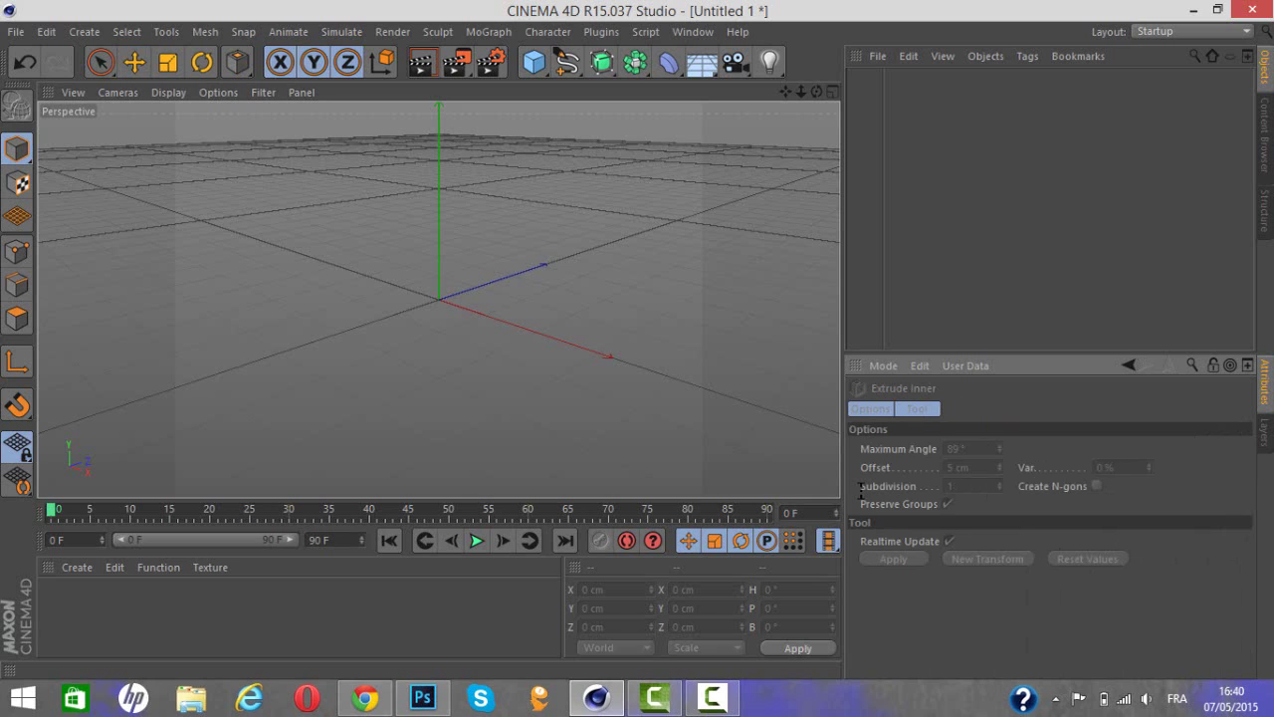
{"action": "key", "text": "x"}
{"action": "key", "text": "m"}
{"action": "left_click", "coordinate": [24, 63]}
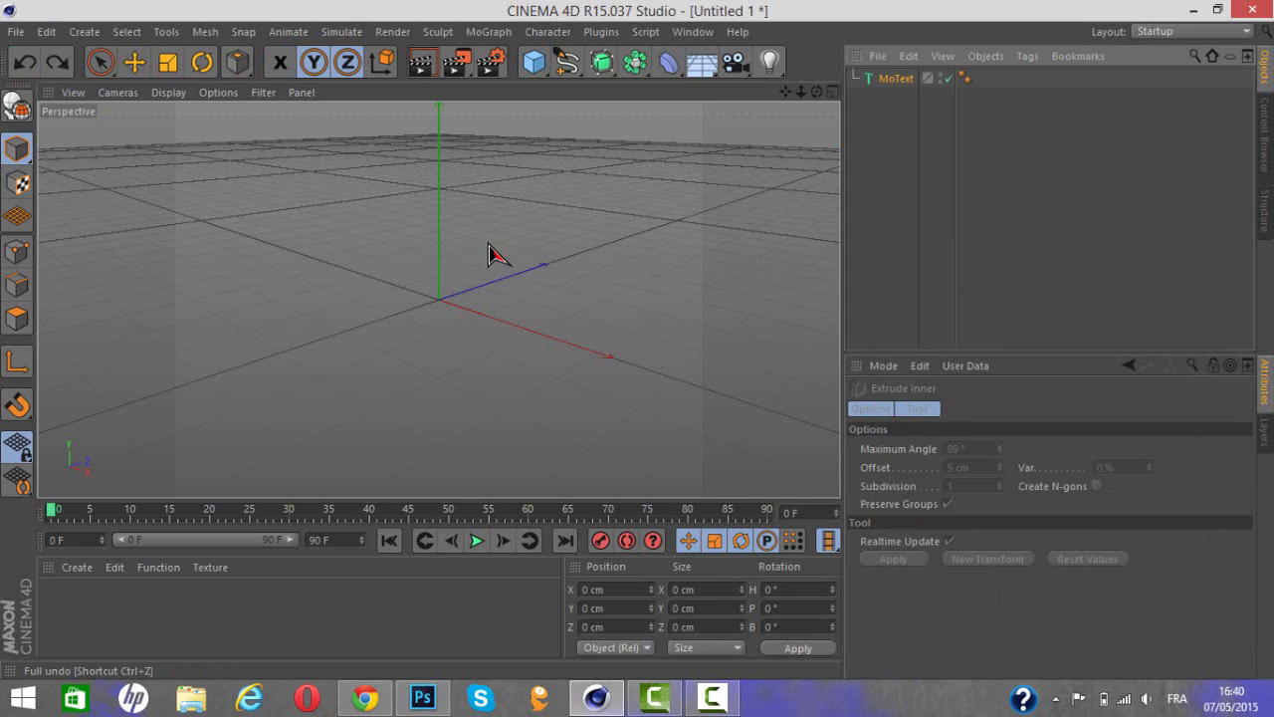
- Replace the MoText object's default text with "Tommyixm31", restoring the object after its accidental deletion
{"action": "left_click", "coordinate": [896, 80]}
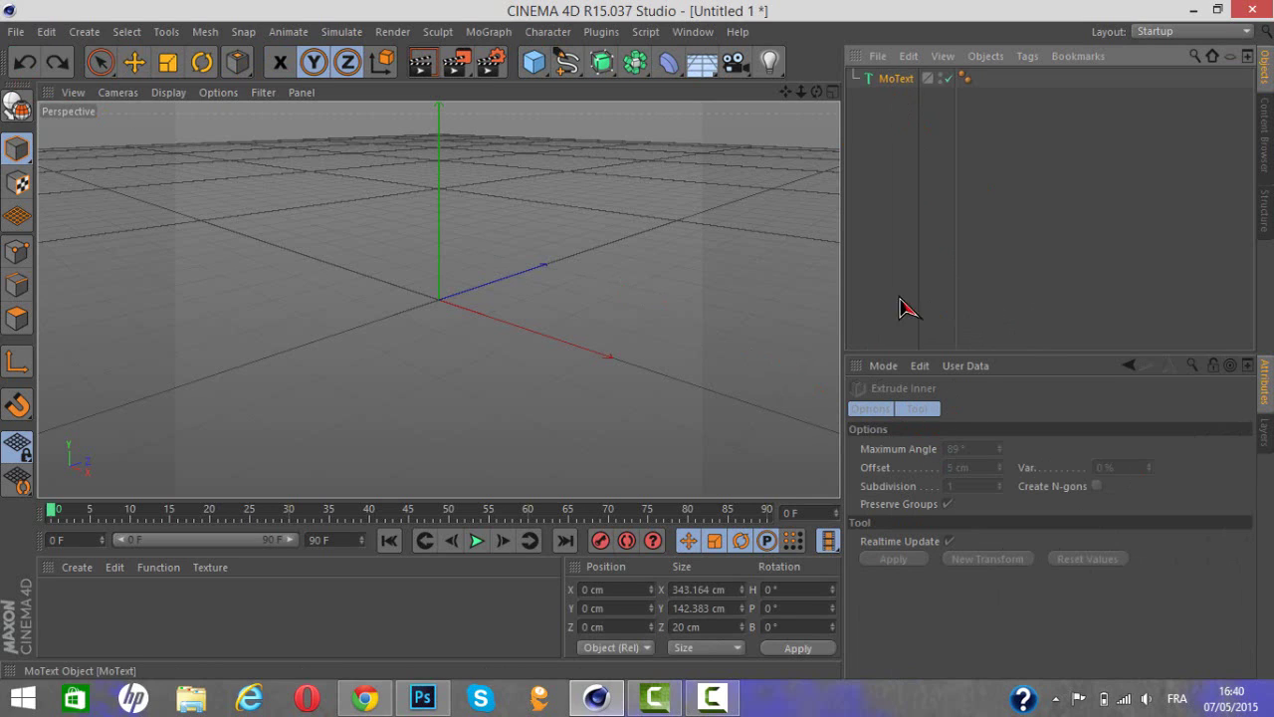
{"action": "left_click", "coordinate": [874, 86]}
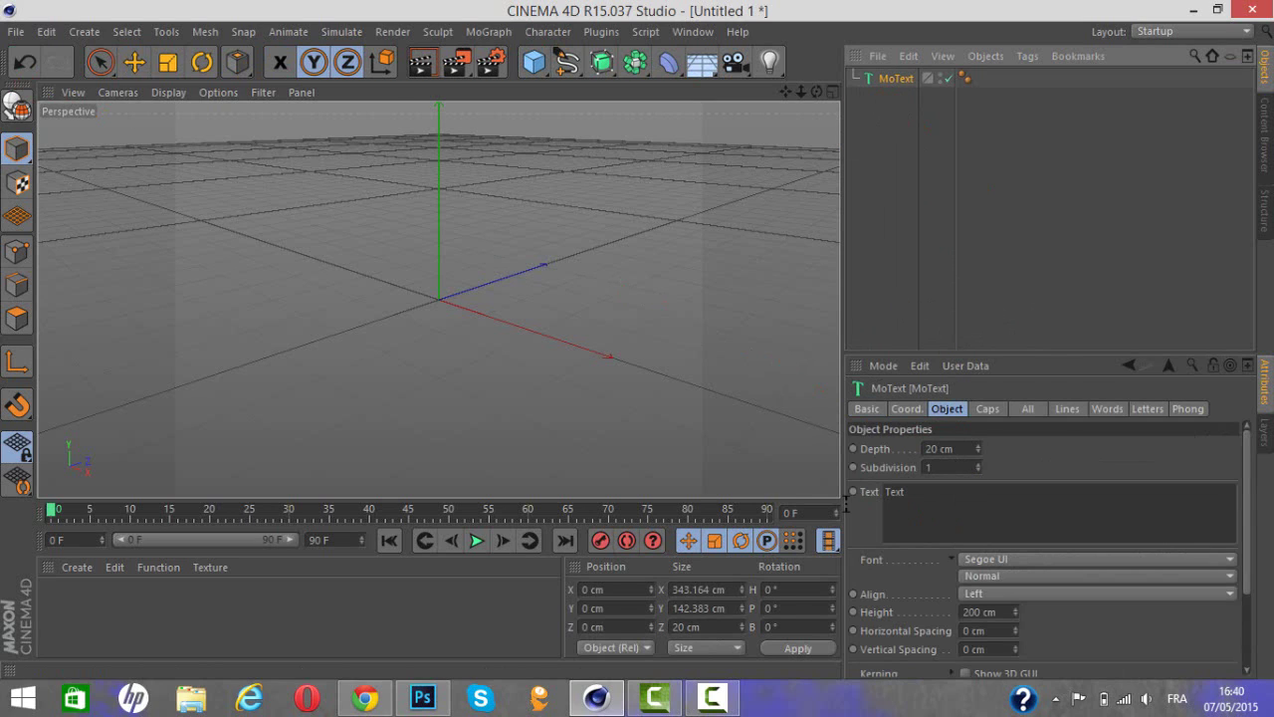
{"action": "double_click", "coordinate": [887, 490]}
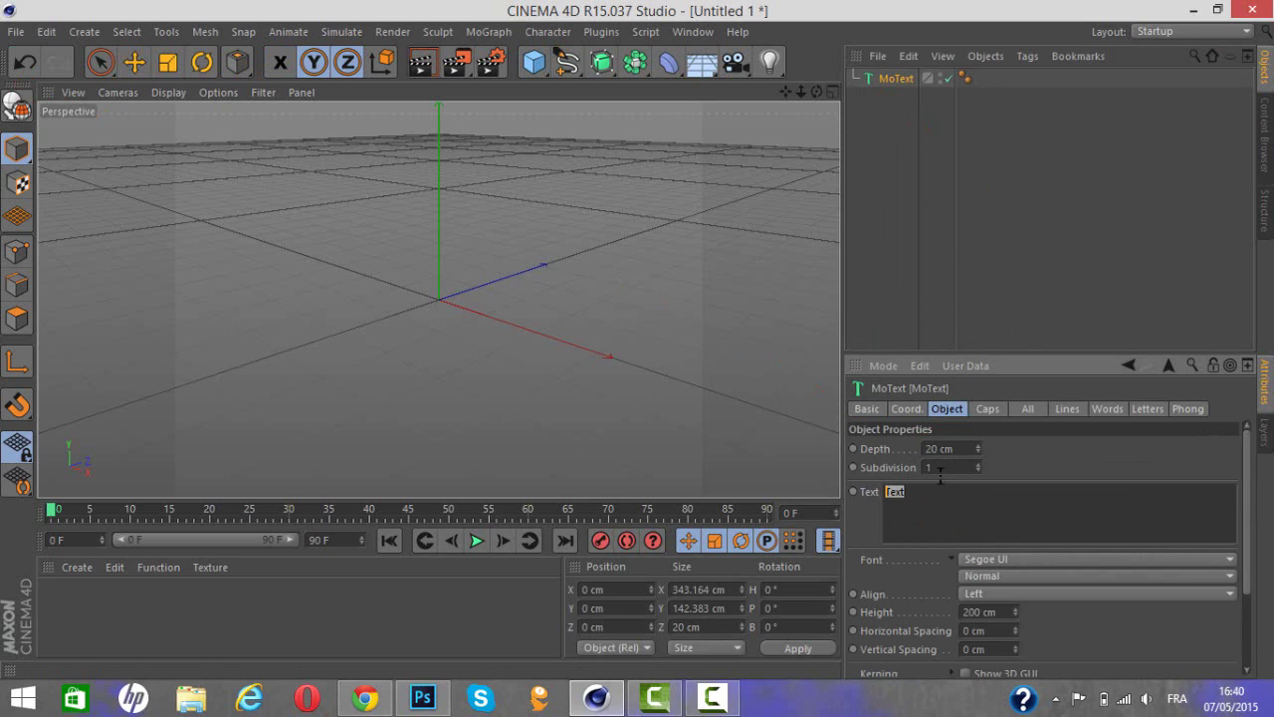
{"action": "key", "text": "BackSpace"}
{"action": "type", "text": "Tommyixm3"}
{"action": "key", "text": "Delete"}
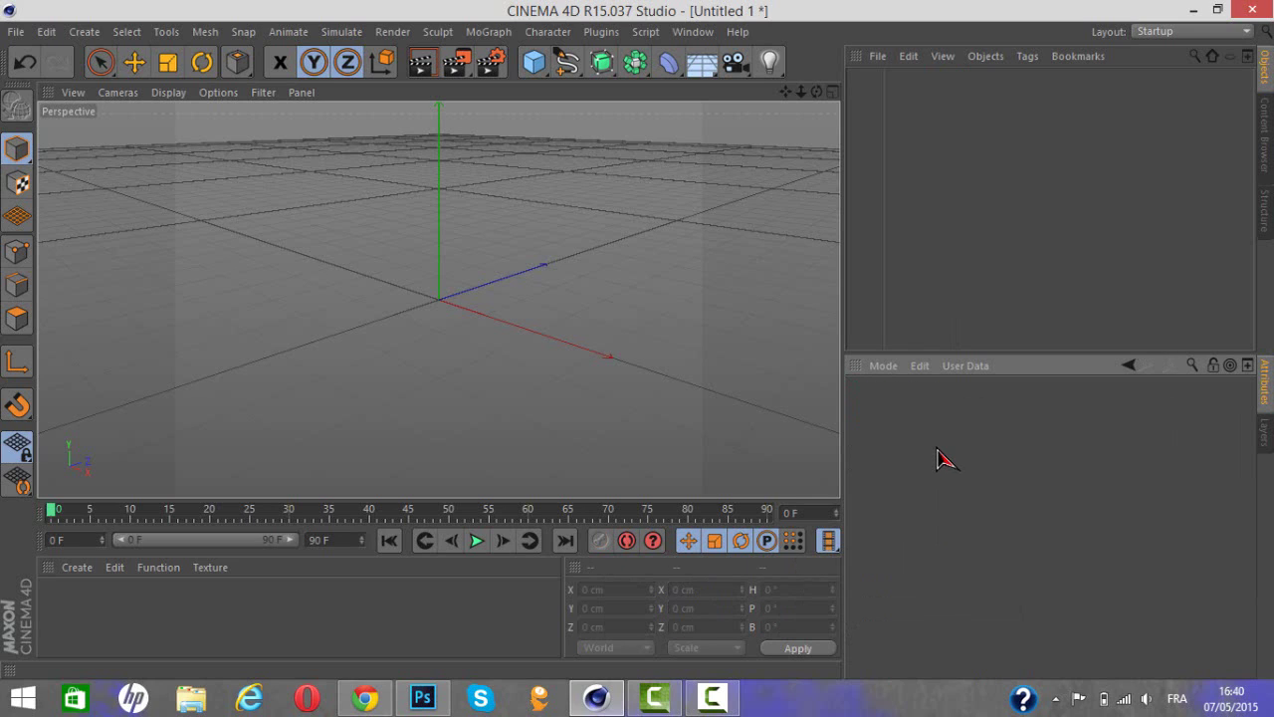
{"action": "left_click", "coordinate": [25, 62]}
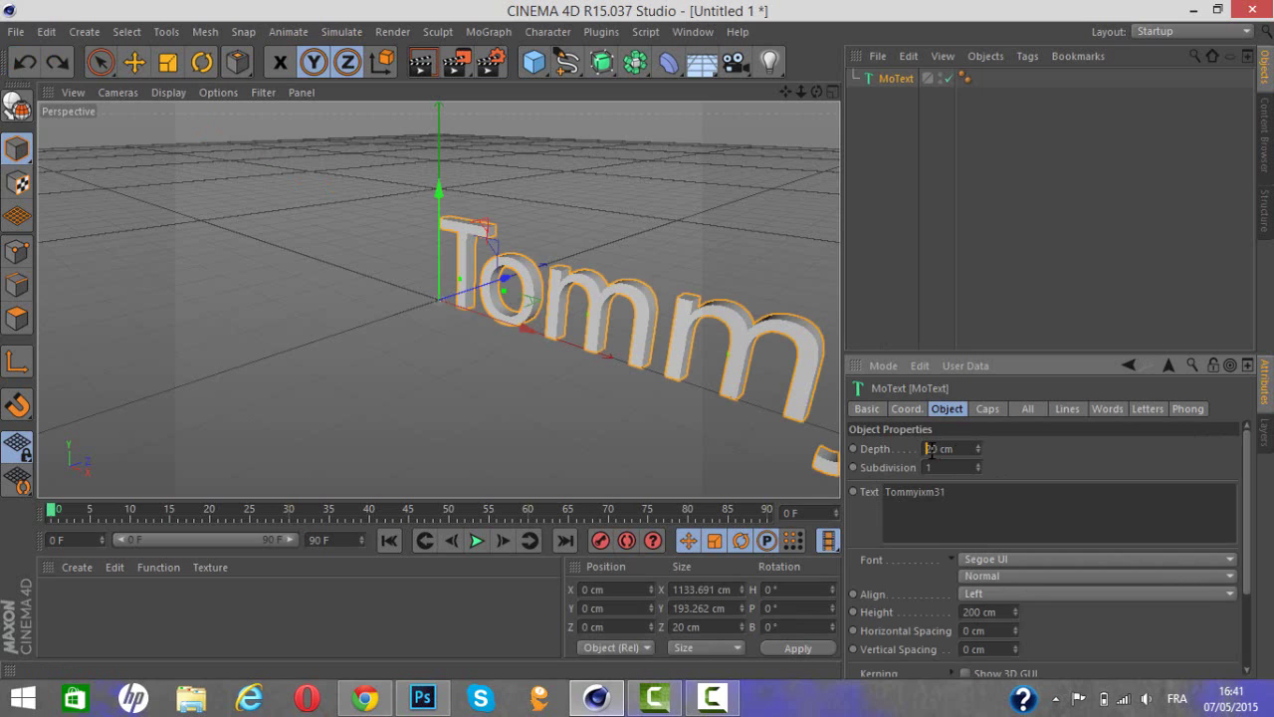
- Set the extrusion depth of the MoText object to 40 cm
{"action": "key", "text": "BackSpace"}
{"action": "type", "text": "4"}
{"action": "key", "text": "Return"}
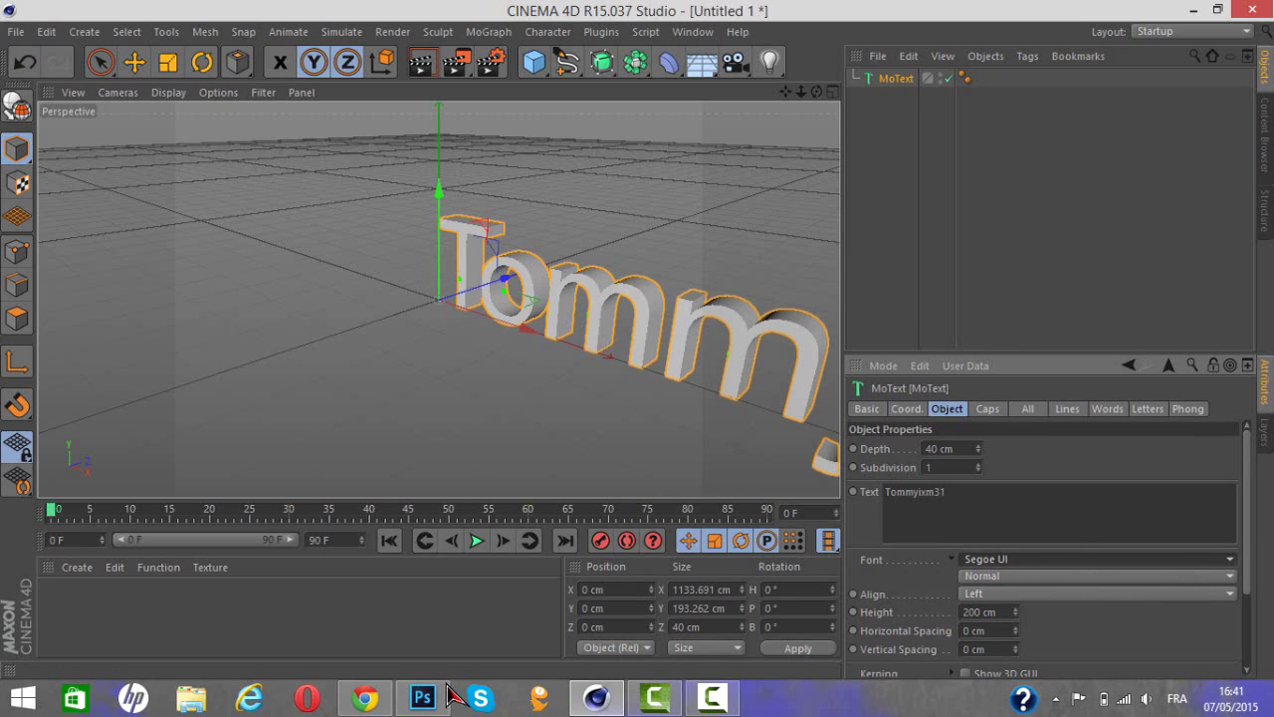
- Switch to Chrome and look over the dafont.com home page, including its font categories, installation instructions and recently added fonts
{"action": "left_click", "coordinate": [367, 699]}
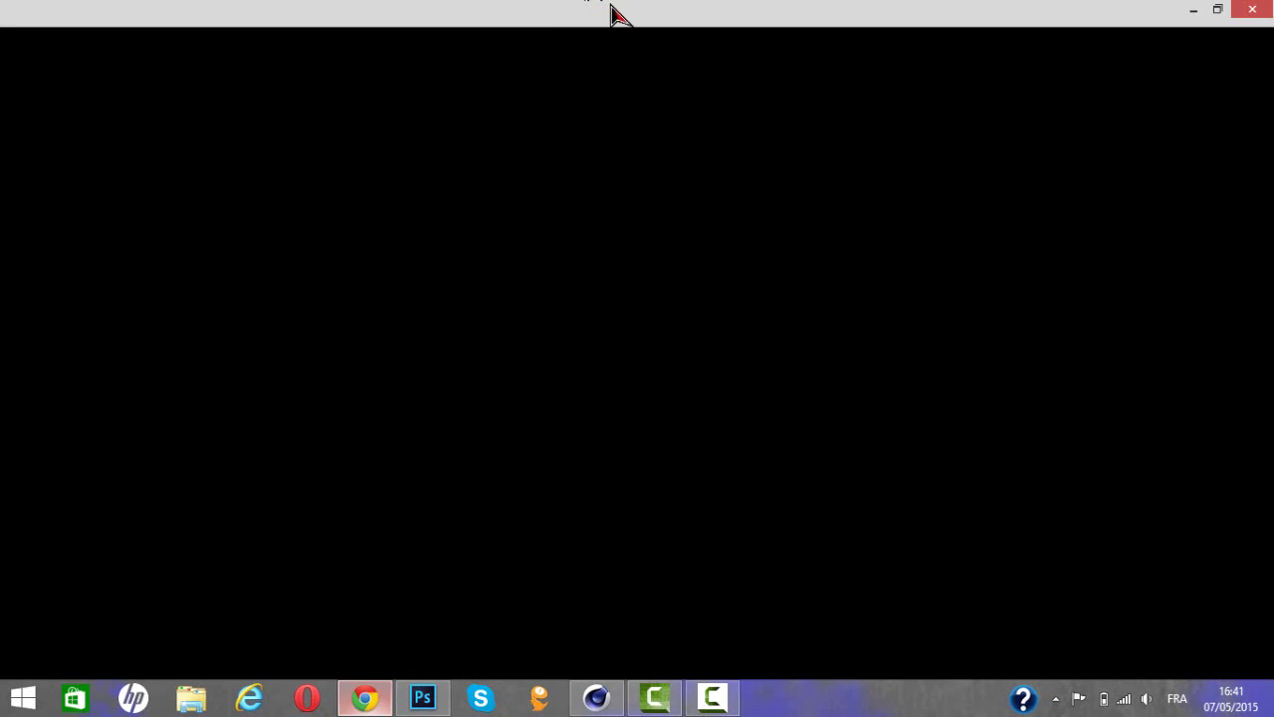
{"action": "left_click", "coordinate": [595, 16]}
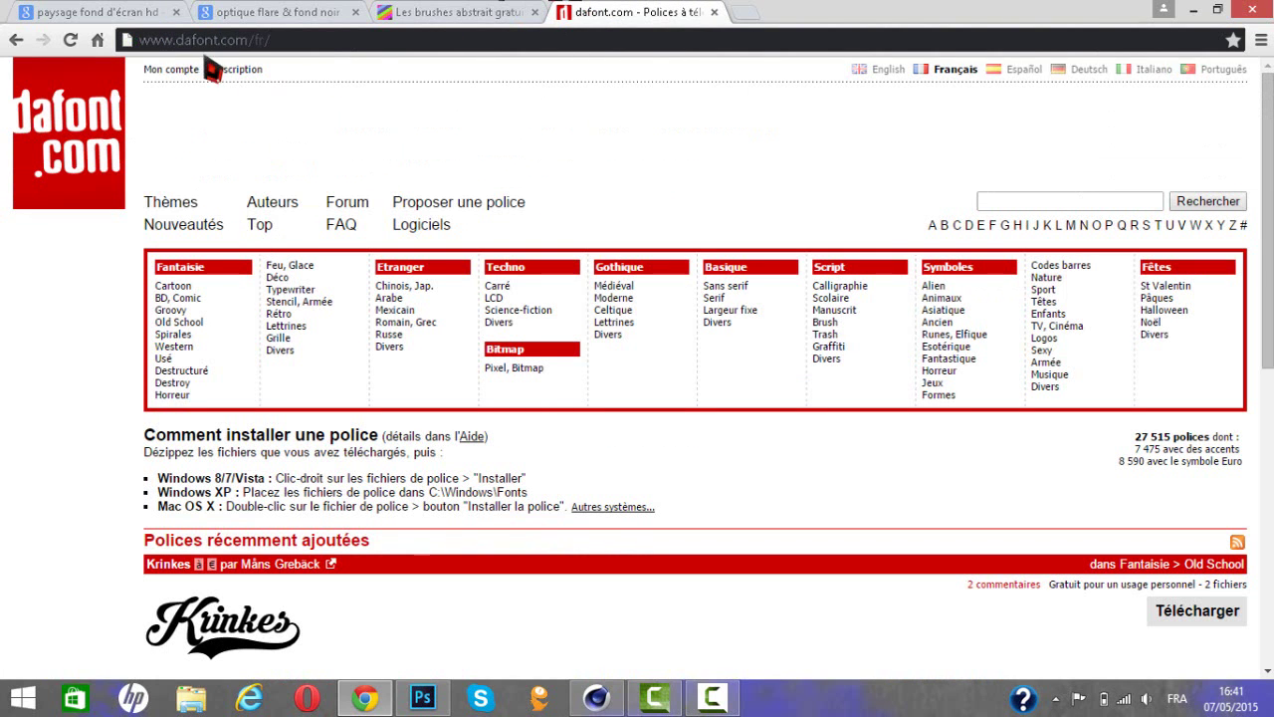
{"action": "left_click", "coordinate": [146, 39]}
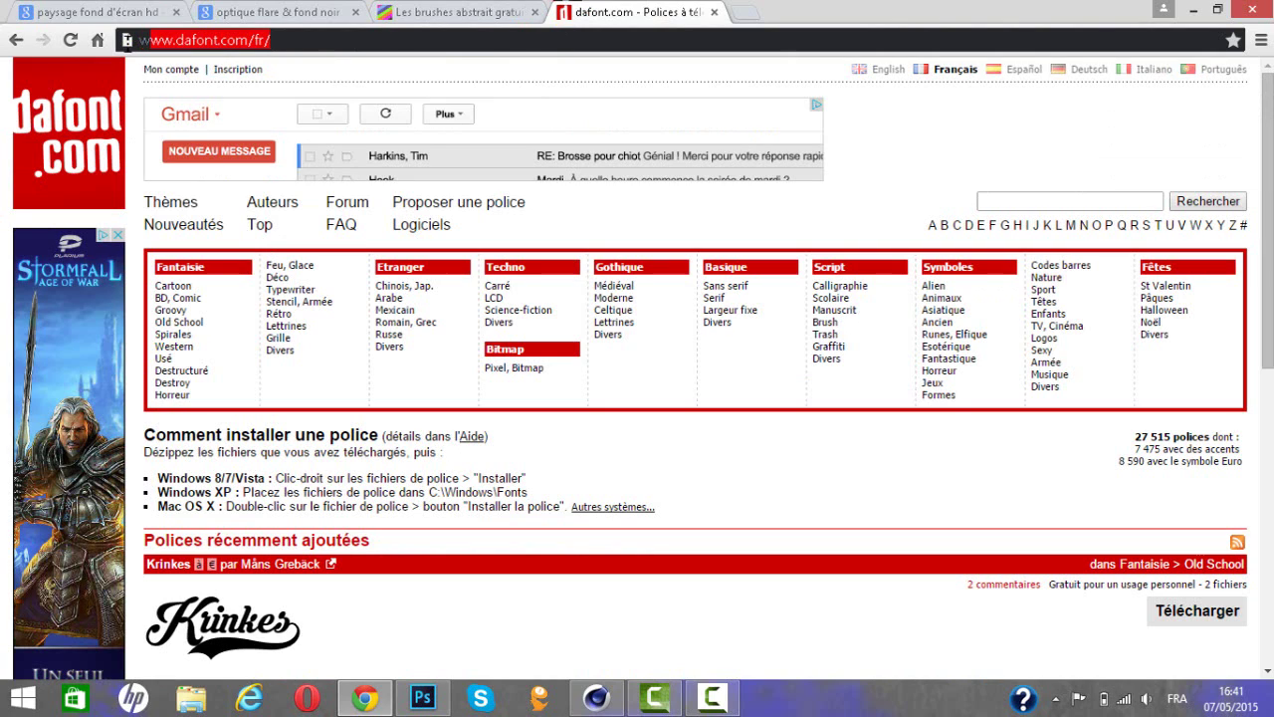
{"action": "left_click", "coordinate": [275, 40]}
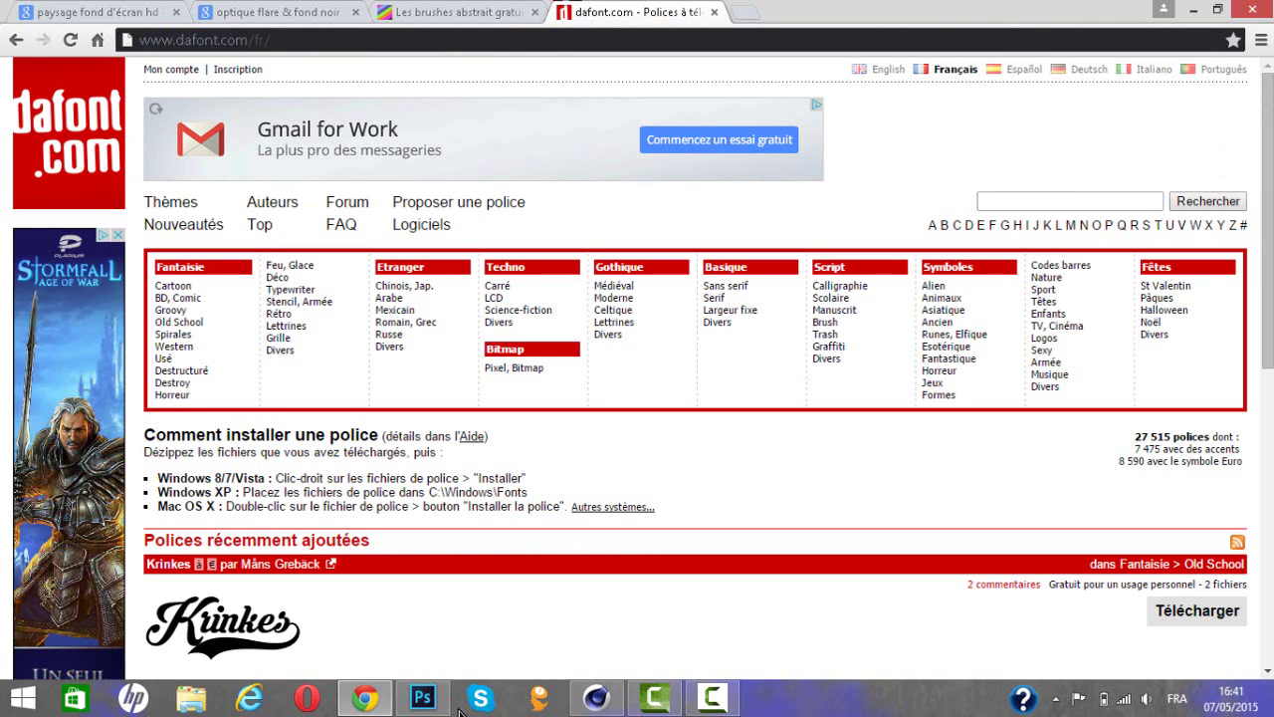
{"action": "scroll", "coordinate": [378, 281], "scroll_direction": "down", "scroll_amount": 4}
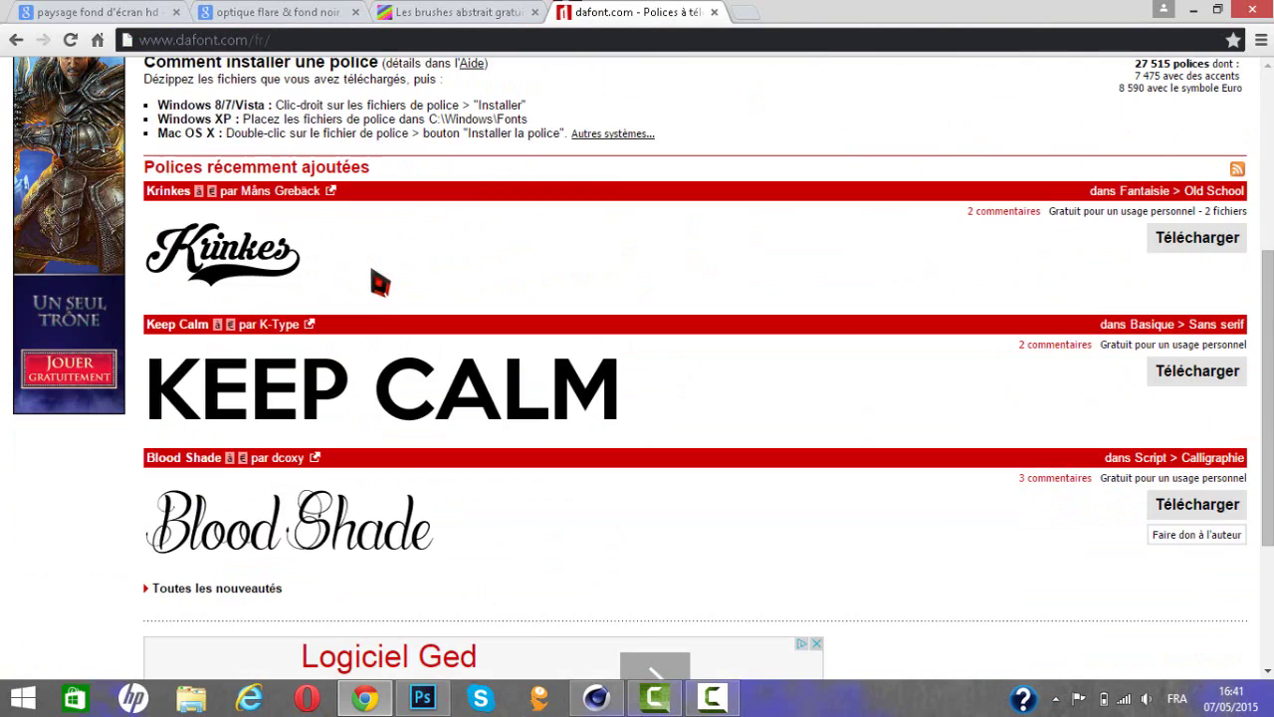
{"action": "scroll", "coordinate": [379, 281], "scroll_direction": "down", "scroll_amount": 3}
{"action": "scroll", "coordinate": [378, 288], "scroll_direction": "up", "scroll_amount": 3}
{"action": "scroll", "coordinate": [373, 289], "scroll_direction": "up", "scroll_amount": 4}
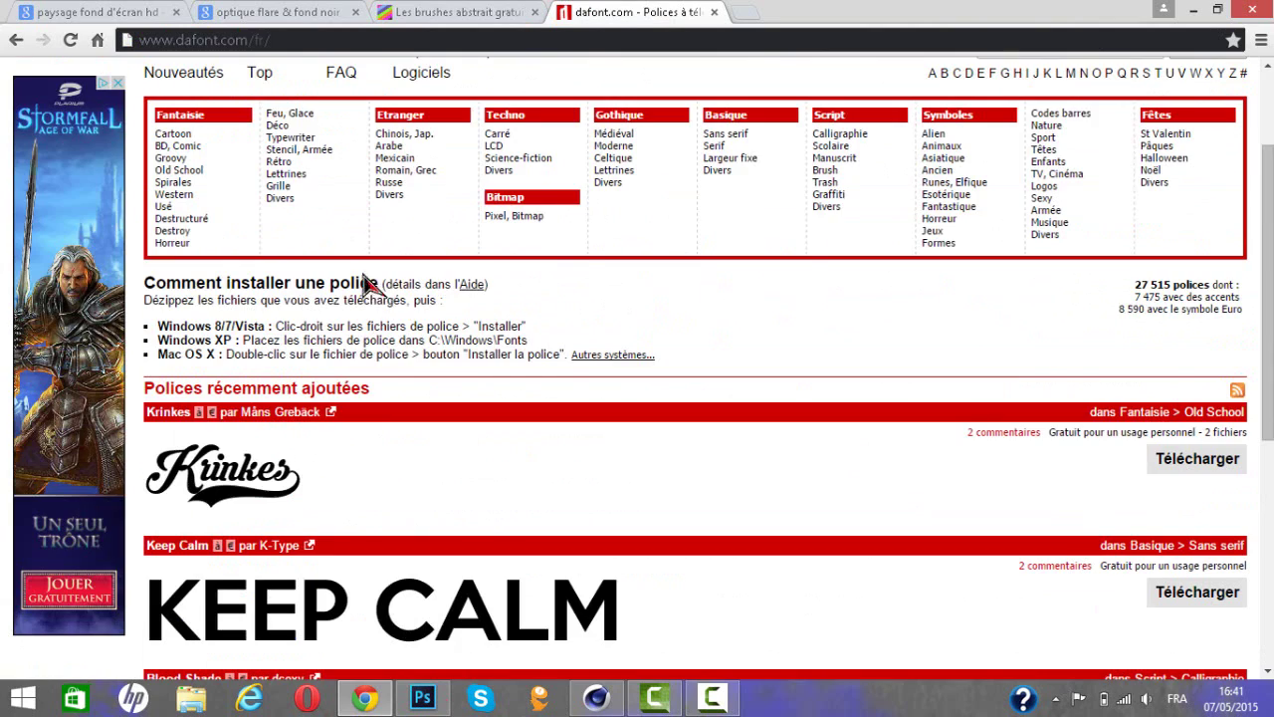
- Open the Fantaisie category on dafont.com and browse its font previews
{"action": "left_click", "coordinate": [214, 269]}
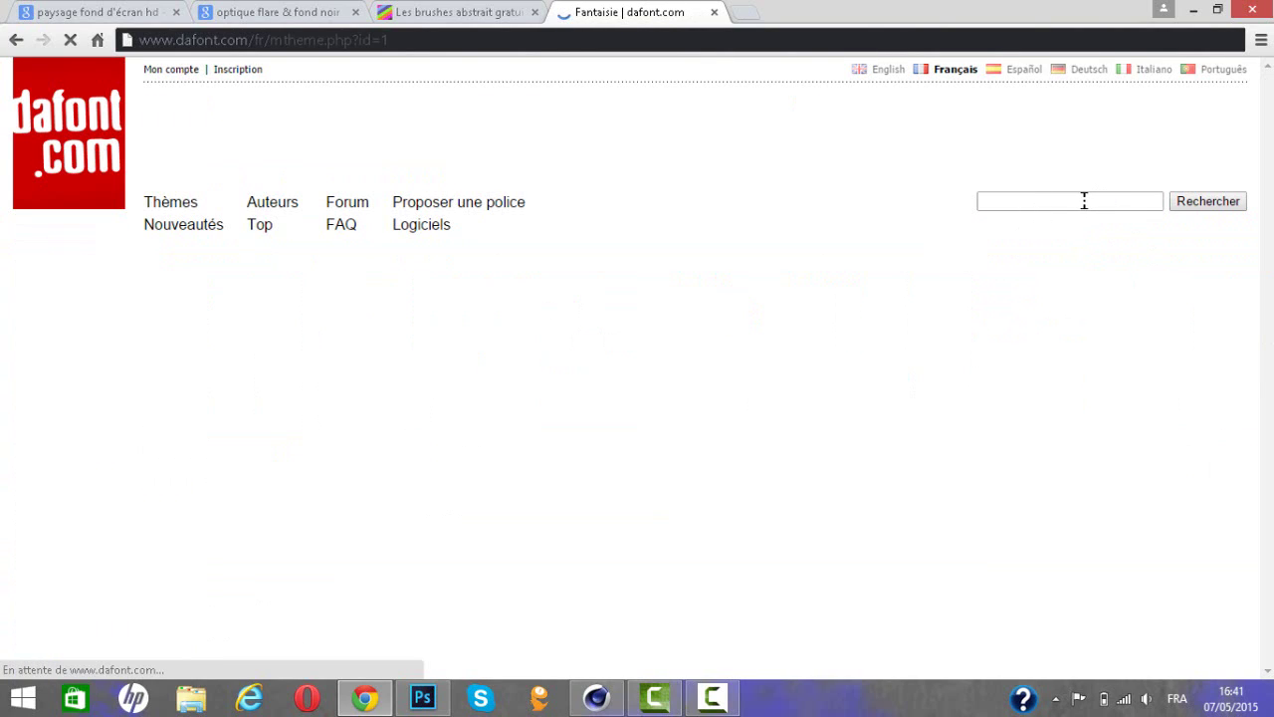
{"action": "scroll", "coordinate": [1083, 202], "scroll_direction": "down", "scroll_amount": 2}
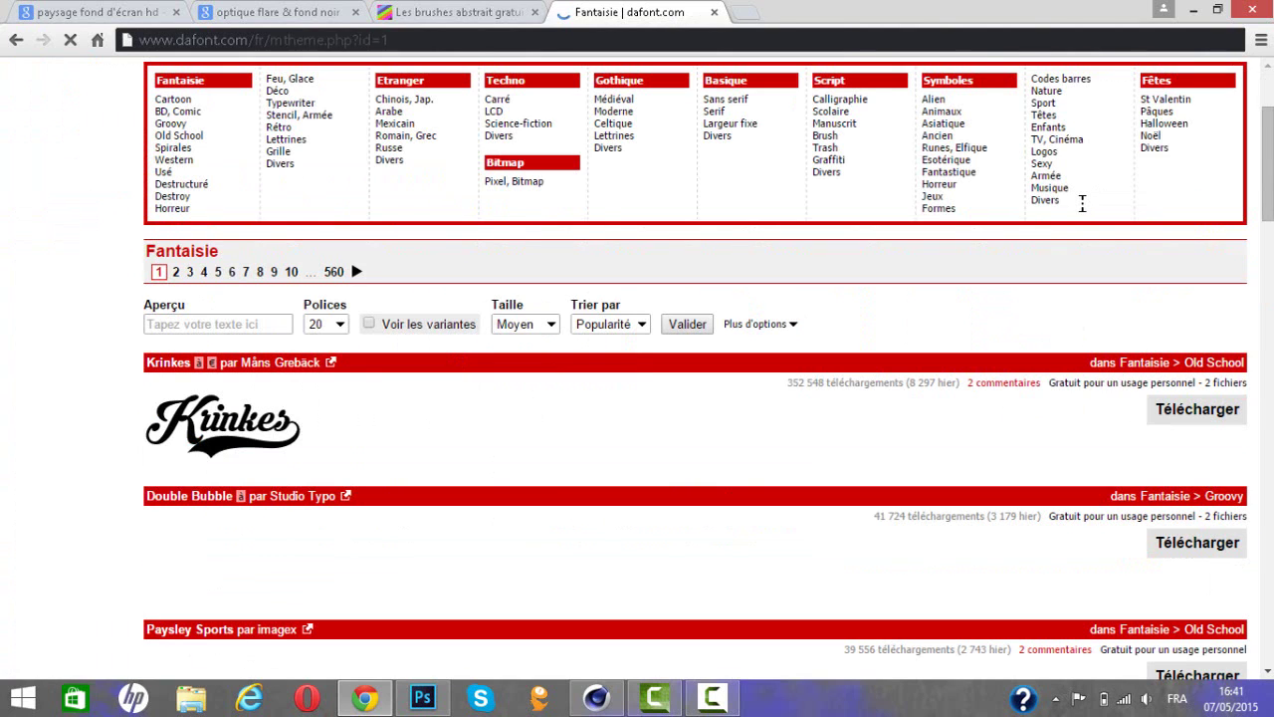
{"action": "scroll", "coordinate": [1083, 202], "scroll_direction": "down", "scroll_amount": 1}
{"action": "scroll", "coordinate": [1083, 202], "scroll_direction": "down", "scroll_amount": 1}
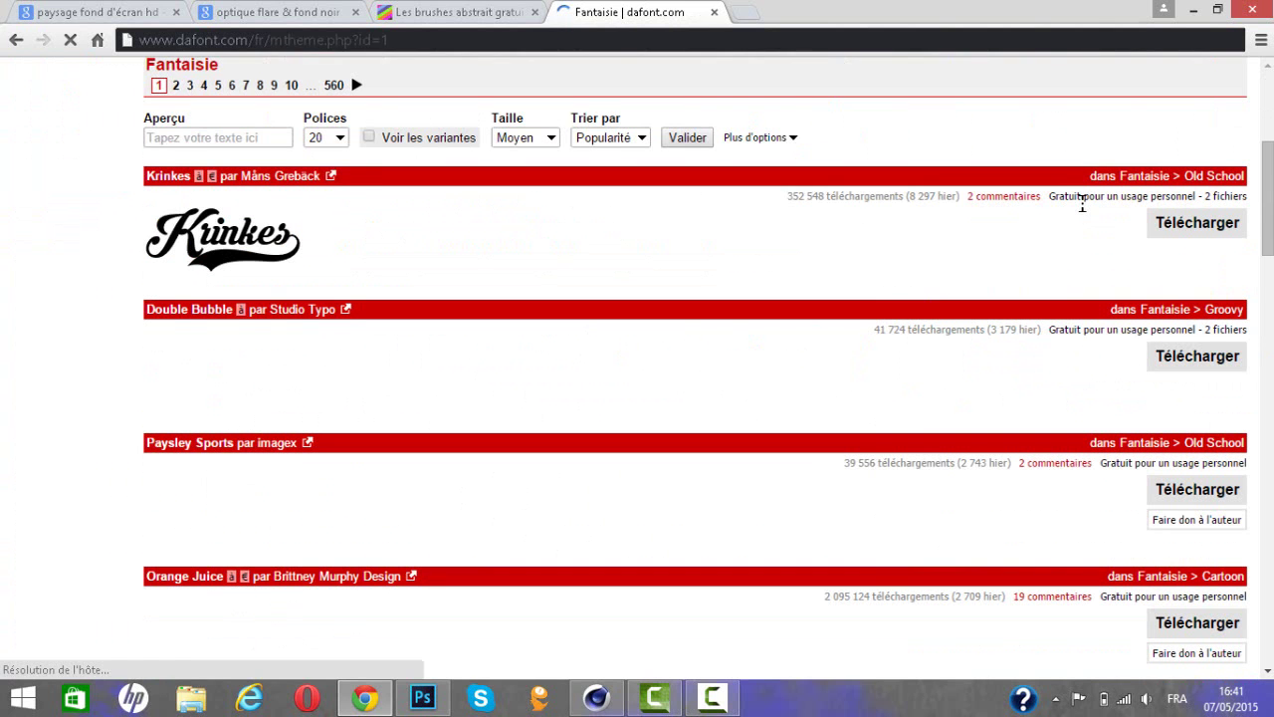
{"action": "scroll", "coordinate": [1083, 202], "scroll_direction": "down", "scroll_amount": 2}
{"action": "scroll", "coordinate": [452, 353], "scroll_direction": "down", "scroll_amount": 1}
{"action": "scroll", "coordinate": [567, 423], "scroll_direction": "up", "scroll_amount": 1}
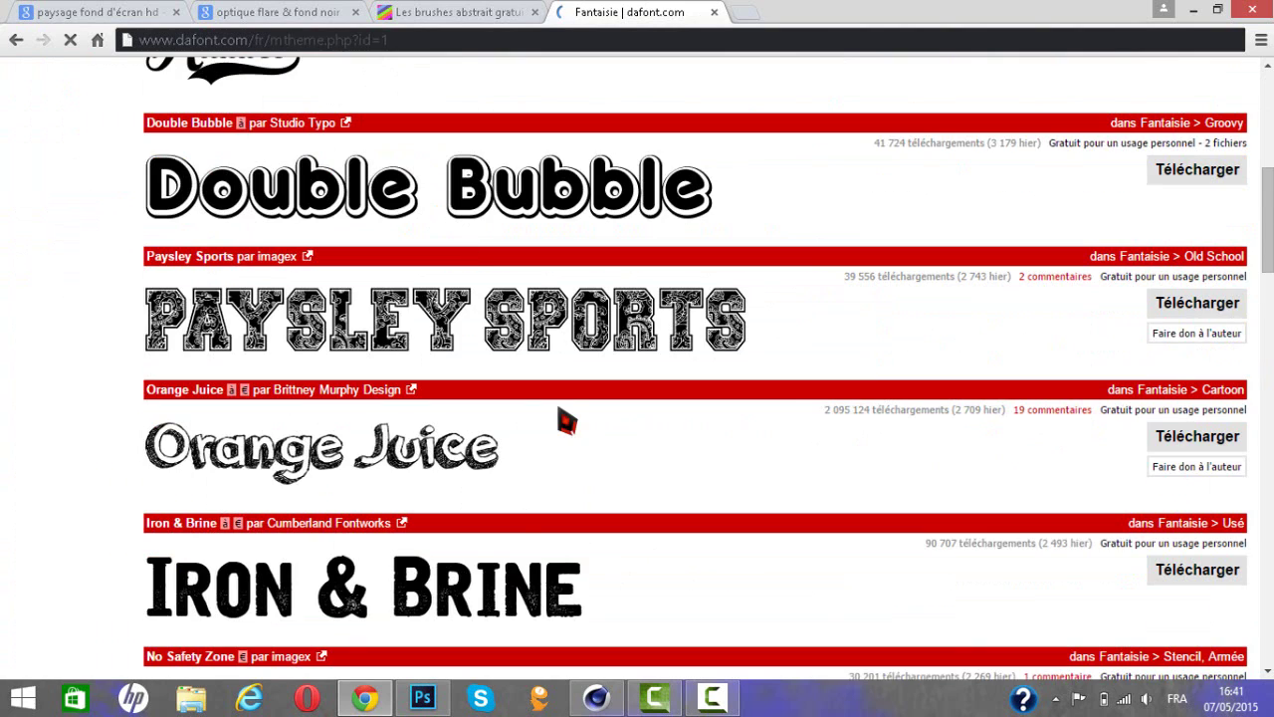
{"action": "scroll", "coordinate": [576, 571], "scroll_direction": "up", "scroll_amount": 6}
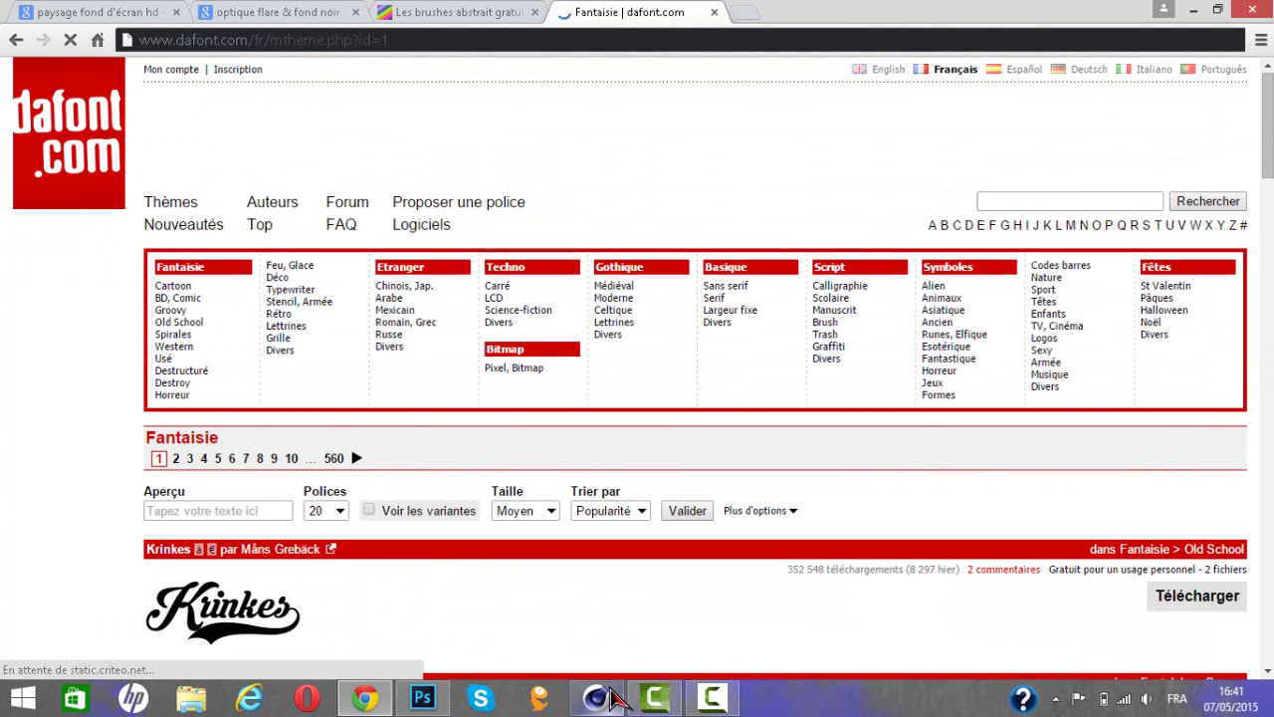
- Switch to CINEMA 4D and set the MoText object's font to BAD GRUNGE
{"action": "left_click", "coordinate": [616, 699]}
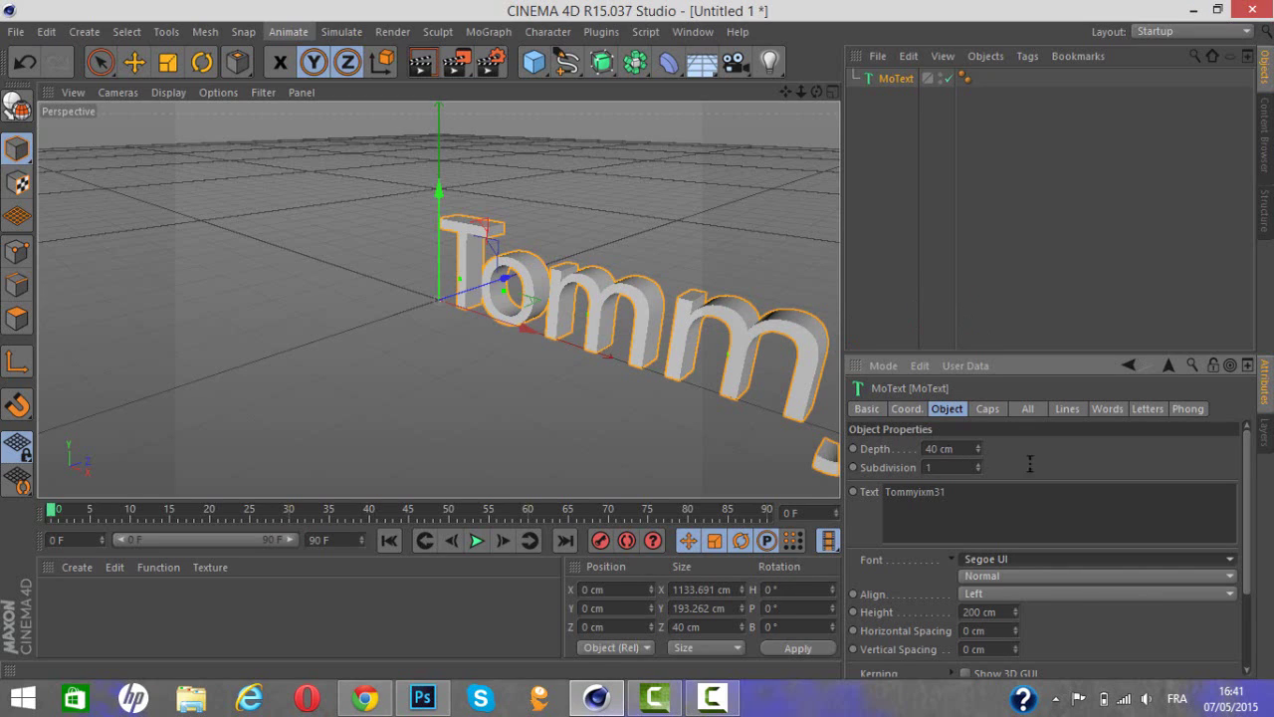
{"action": "left_click", "coordinate": [1231, 565]}
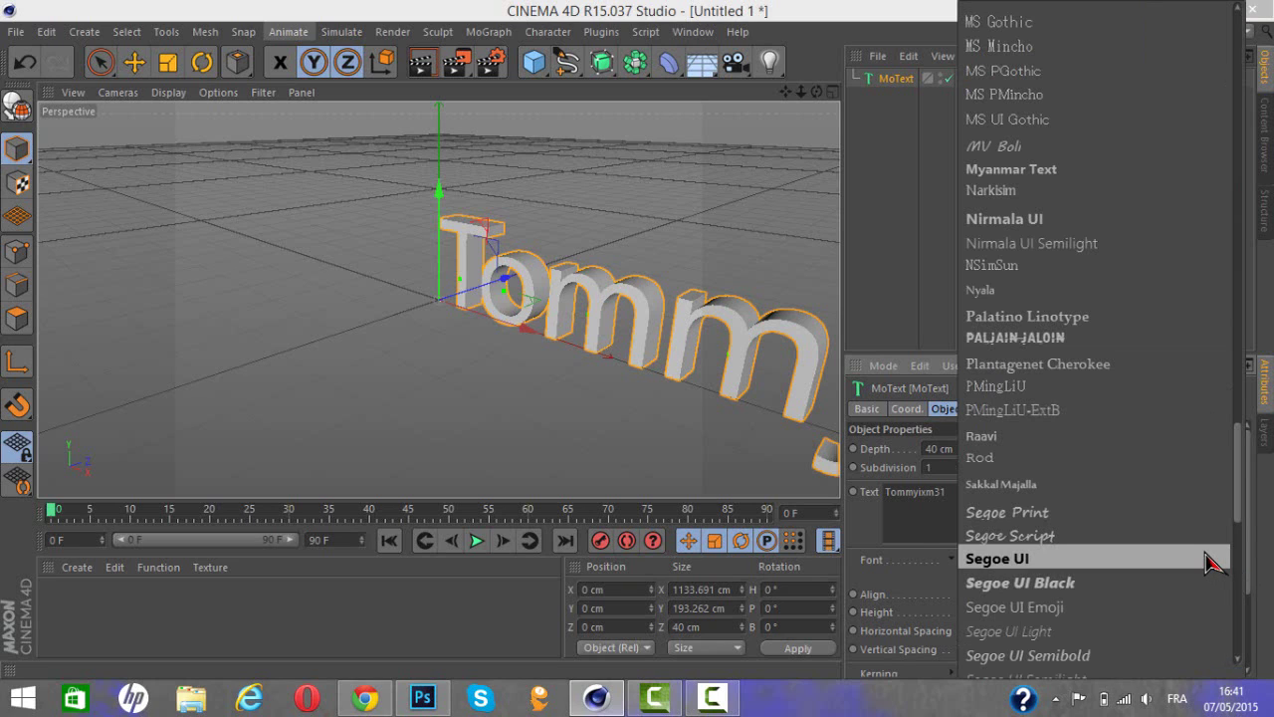
{"action": "left_click", "coordinate": [1208, 561]}
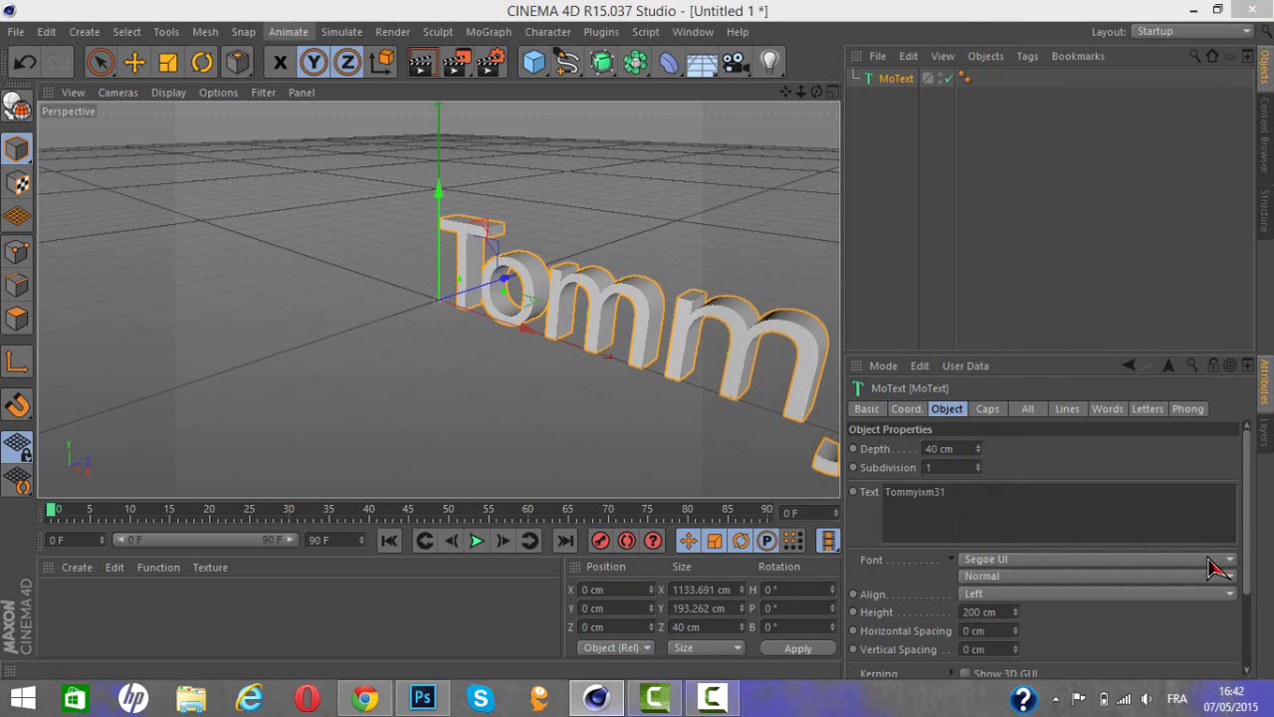
{"action": "left_click", "coordinate": [1211, 562]}
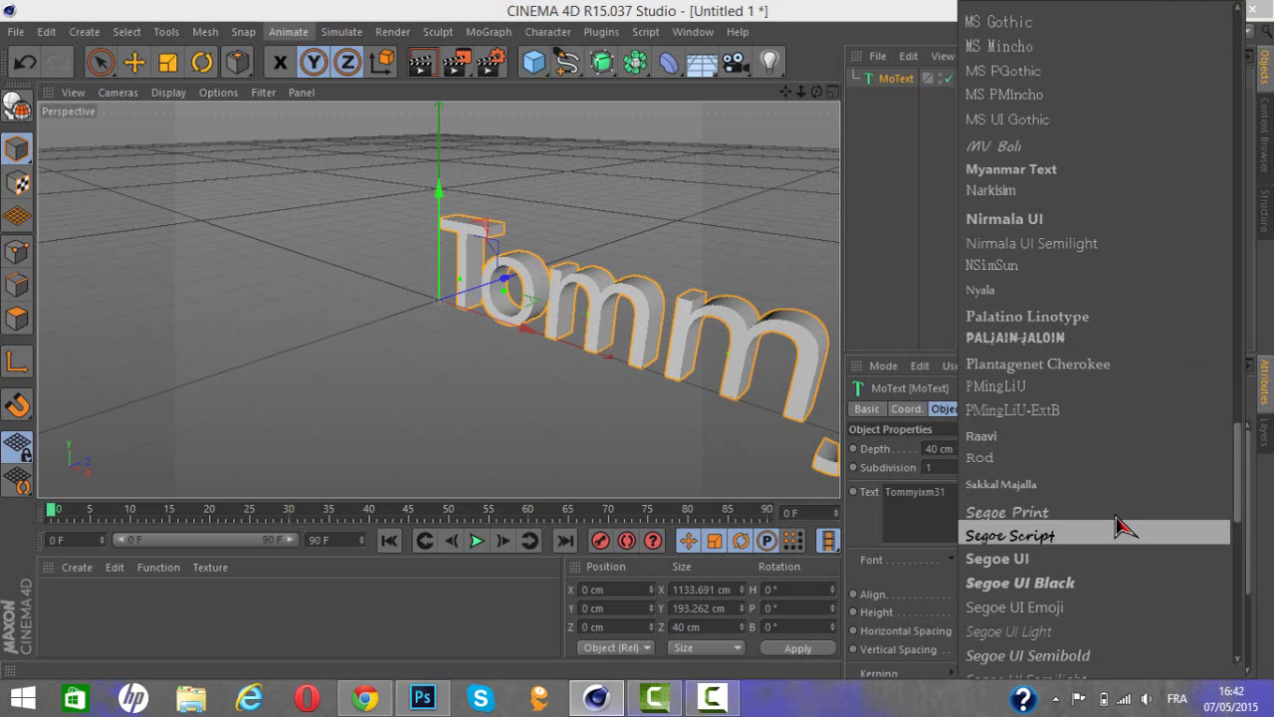
{"action": "scroll", "coordinate": [1120, 525], "scroll_direction": "up", "scroll_amount": 15}
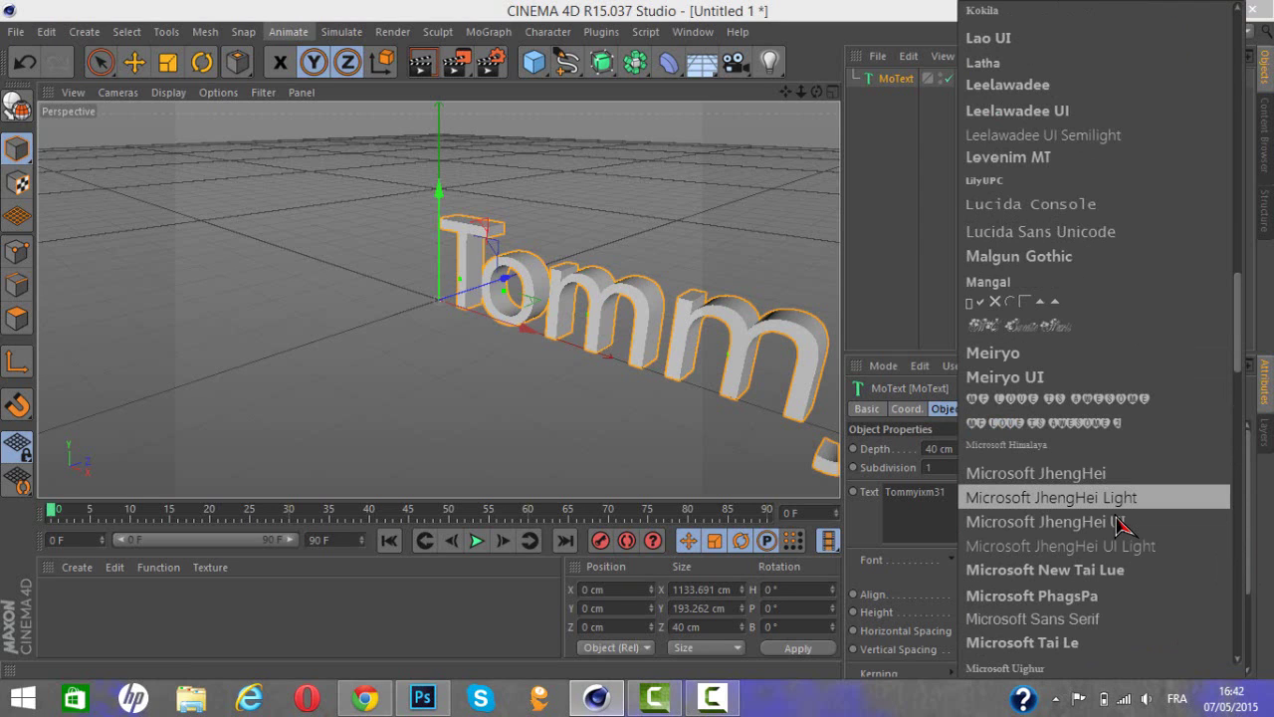
{"action": "scroll", "coordinate": [1120, 525], "scroll_direction": "up", "scroll_amount": 6}
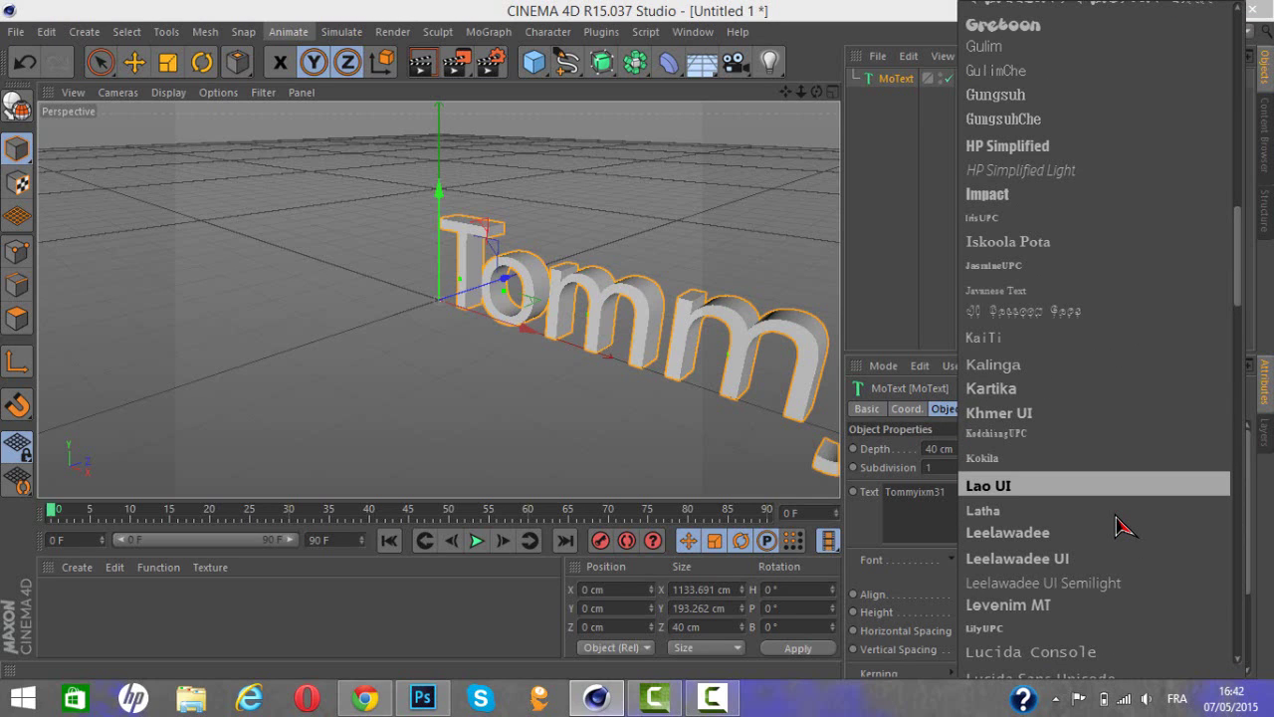
{"action": "scroll", "coordinate": [1120, 525], "scroll_direction": "up", "scroll_amount": 2}
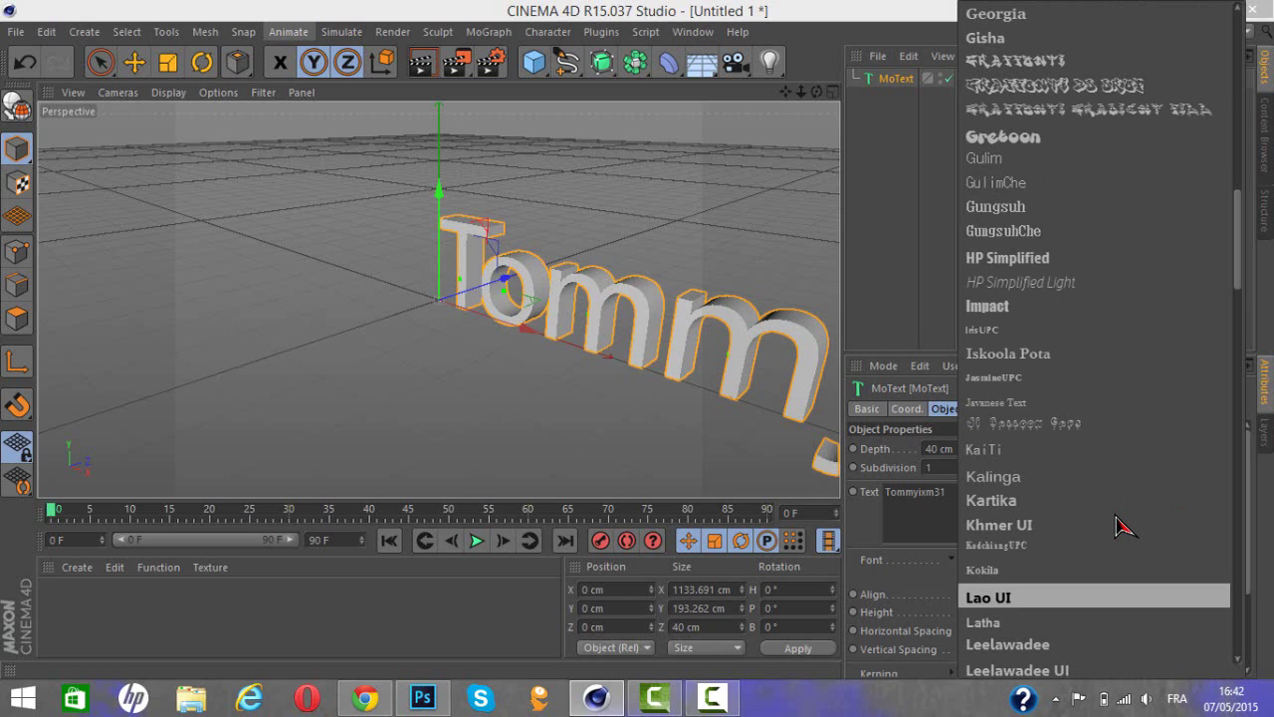
{"action": "scroll", "coordinate": [1120, 525], "scroll_direction": "up", "scroll_amount": 4}
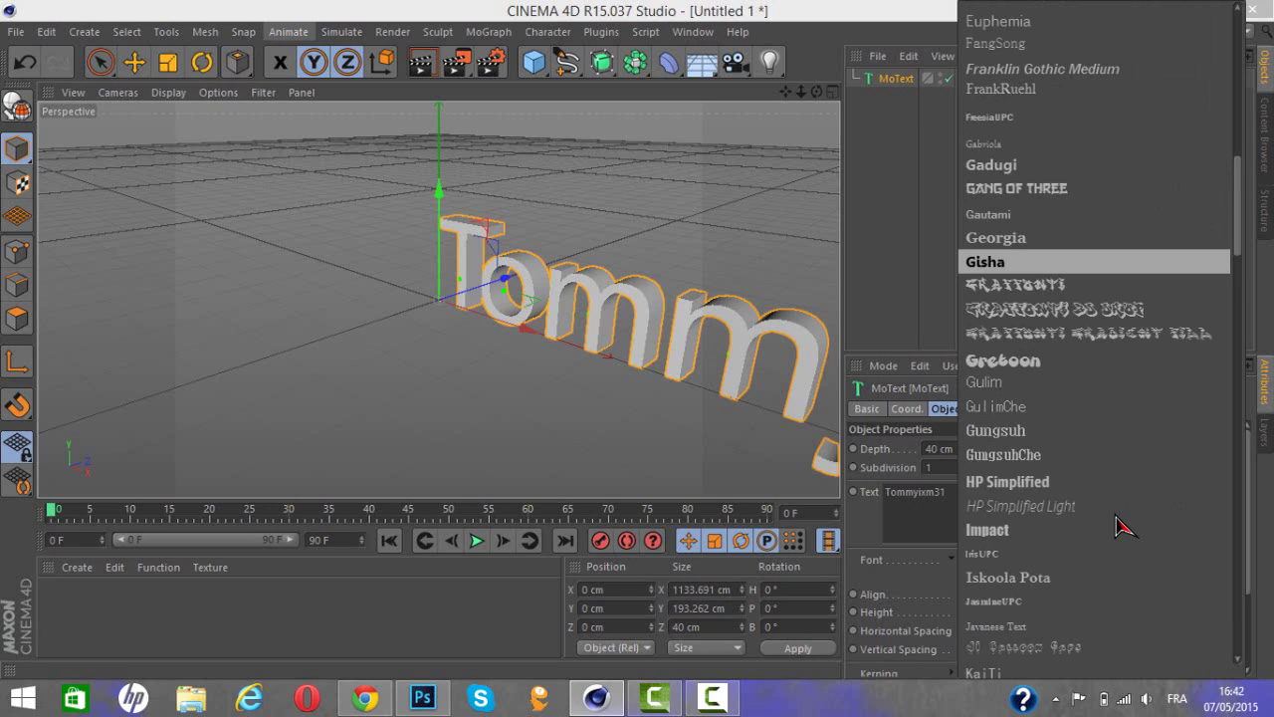
{"action": "scroll", "coordinate": [1120, 525], "scroll_direction": "up", "scroll_amount": 2}
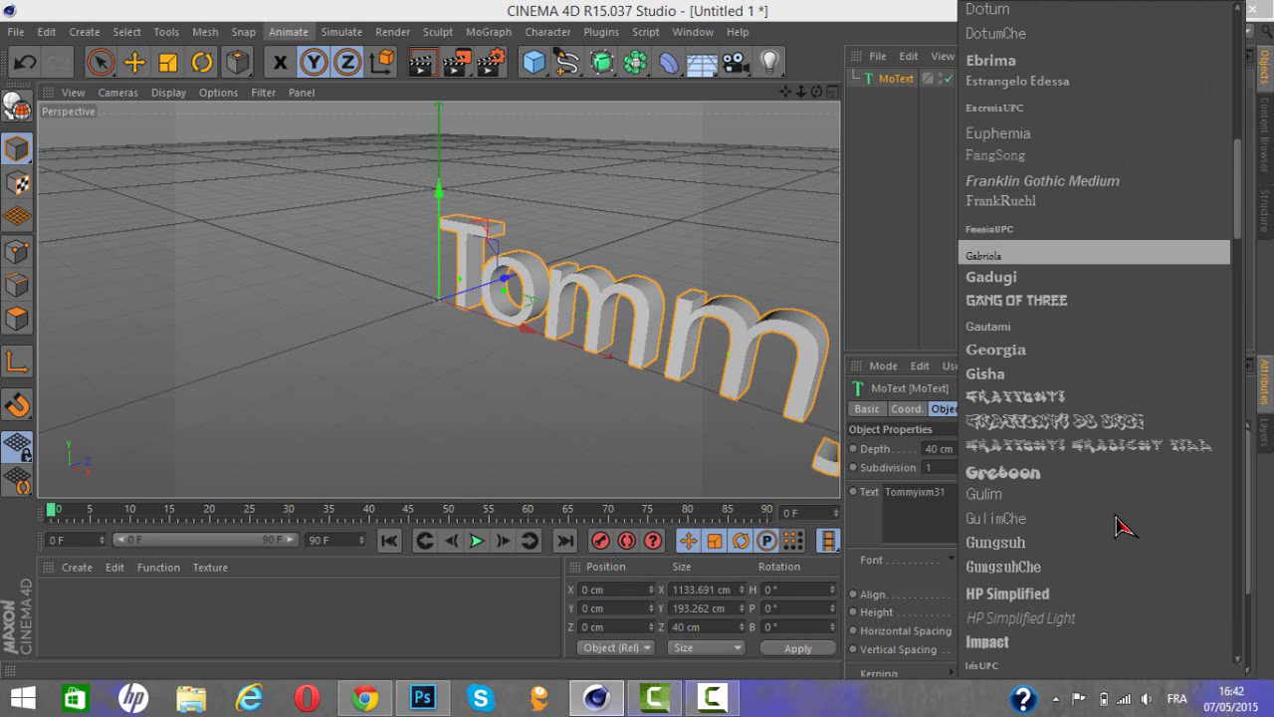
{"action": "key", "text": "f"}
{"action": "key", "text": "g"}
{"action": "key", "text": "r"}
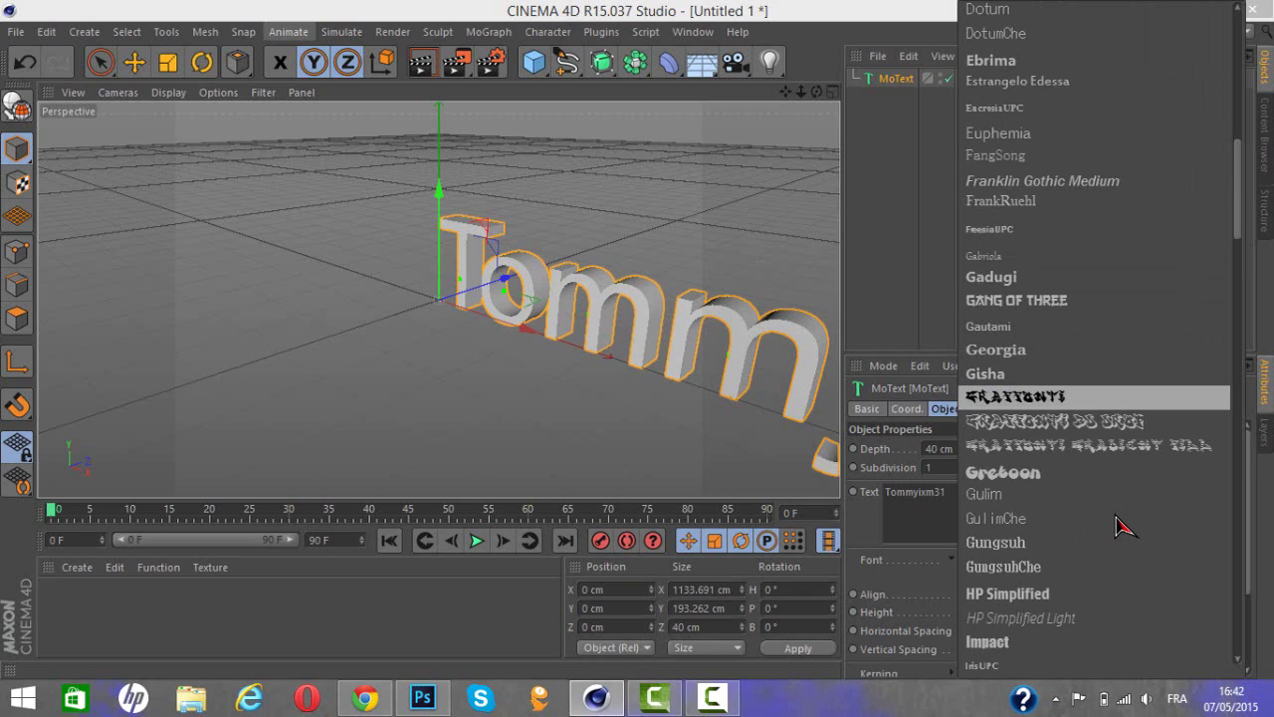
{"action": "scroll", "coordinate": [1117, 517], "scroll_direction": "up", "scroll_amount": 1}
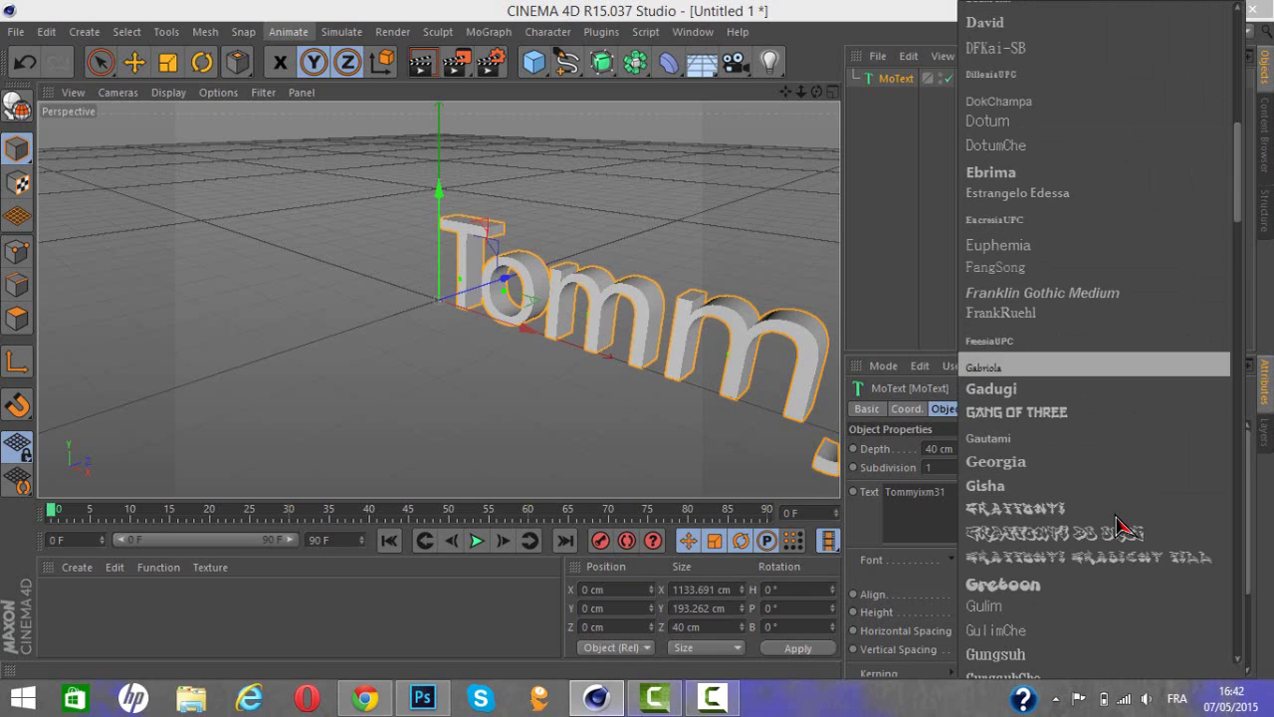
{"action": "scroll", "coordinate": [1117, 516], "scroll_direction": "up", "scroll_amount": 3}
{"action": "scroll", "coordinate": [1117, 516], "scroll_direction": "up", "scroll_amount": 1}
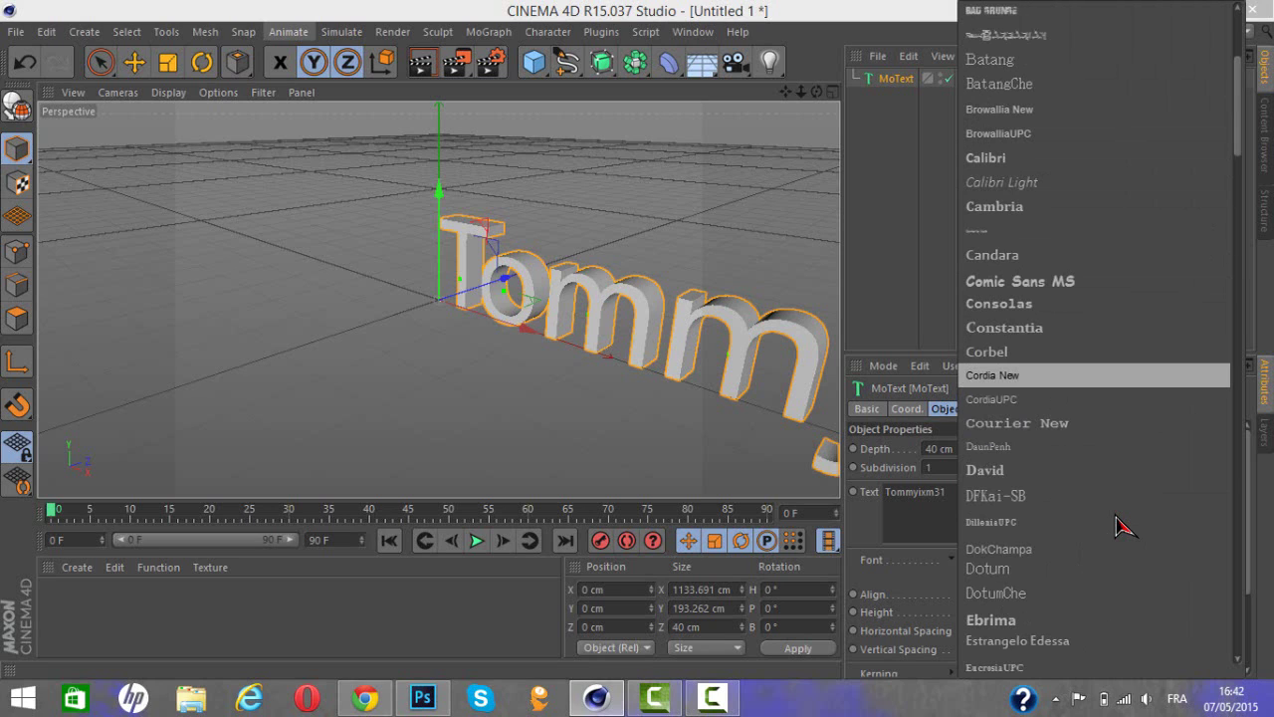
{"action": "key", "text": "Up"}
{"action": "key", "text": "Up"}
{"action": "key", "text": "Up"}
{"action": "key", "text": "Up"}
{"action": "key", "text": "Up"}
{"action": "key", "text": "Up"}
{"action": "key", "text": "Up"}
{"action": "key", "text": "Up"}
{"action": "key", "text": "Up"}
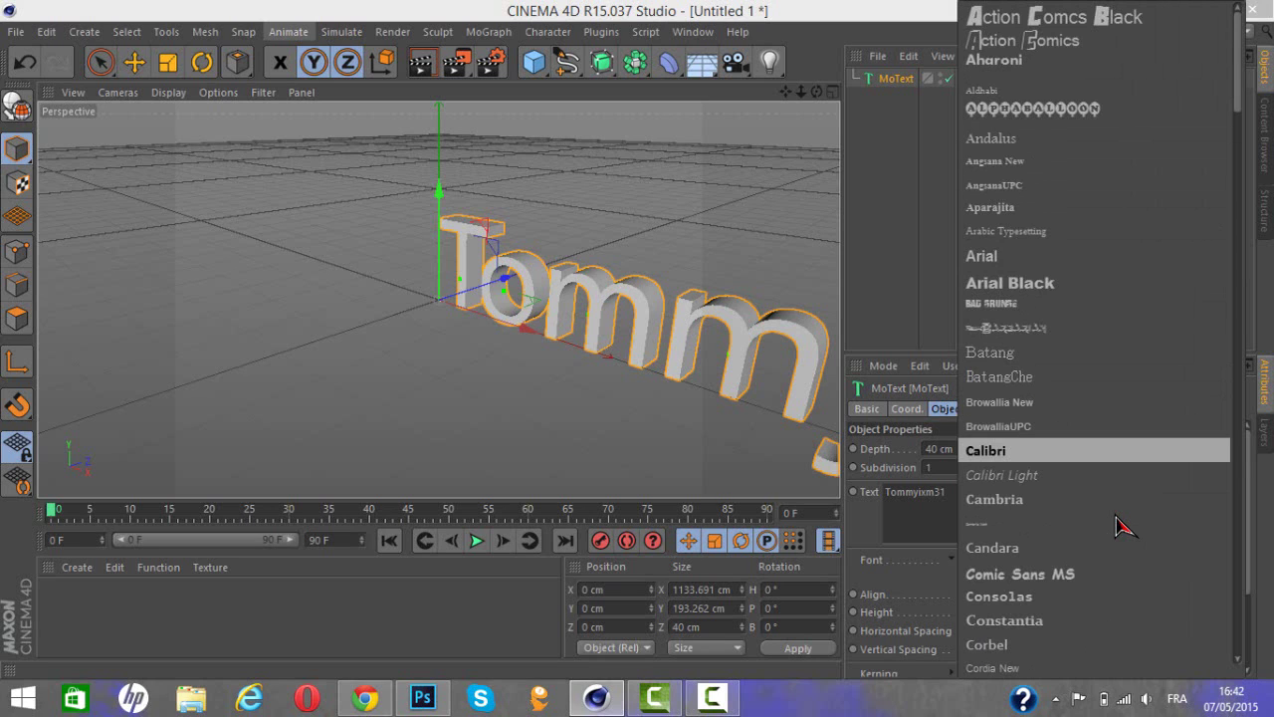
{"action": "key", "text": "Up"}
{"action": "key", "text": "Up"}
{"action": "key", "text": "Up"}
{"action": "key", "text": "Up"}
{"action": "key", "text": "Up"}
{"action": "key", "text": "Up"}
{"action": "key", "text": "Up"}
{"action": "key", "text": "Up"}
{"action": "key", "text": "Down"}
{"action": "key", "text": "Down"}
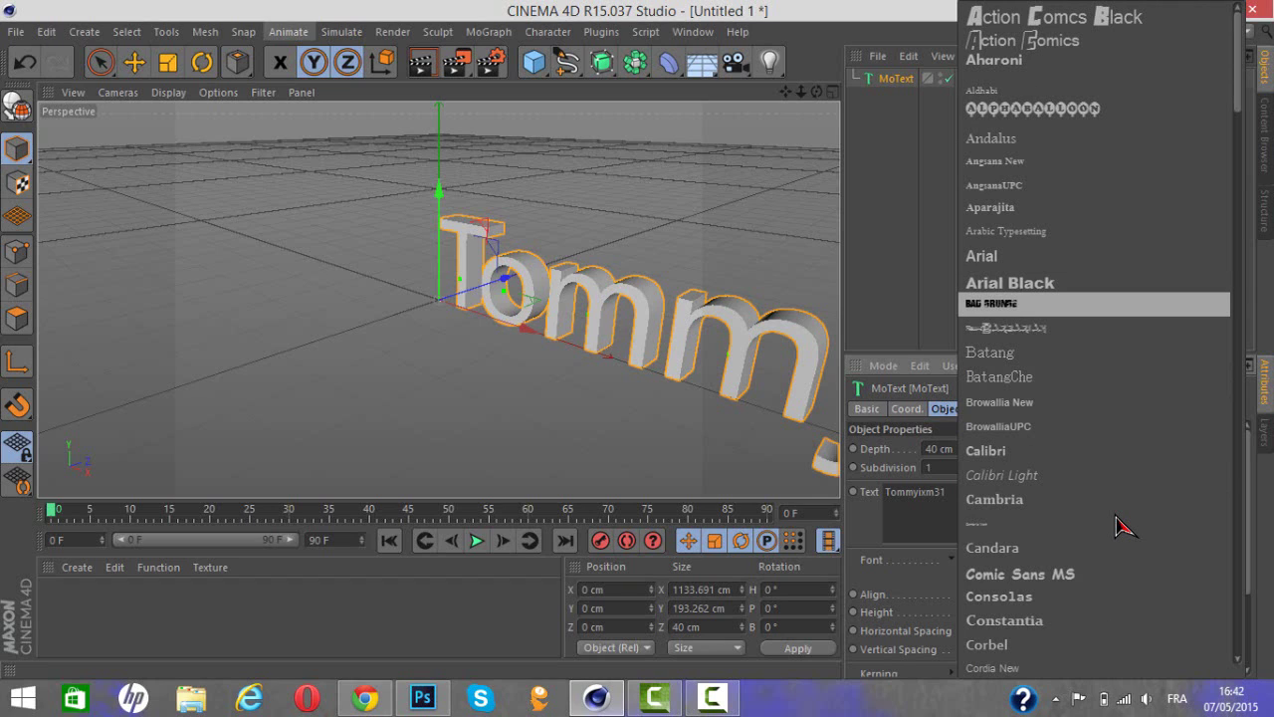
{"action": "key", "text": "Return"}
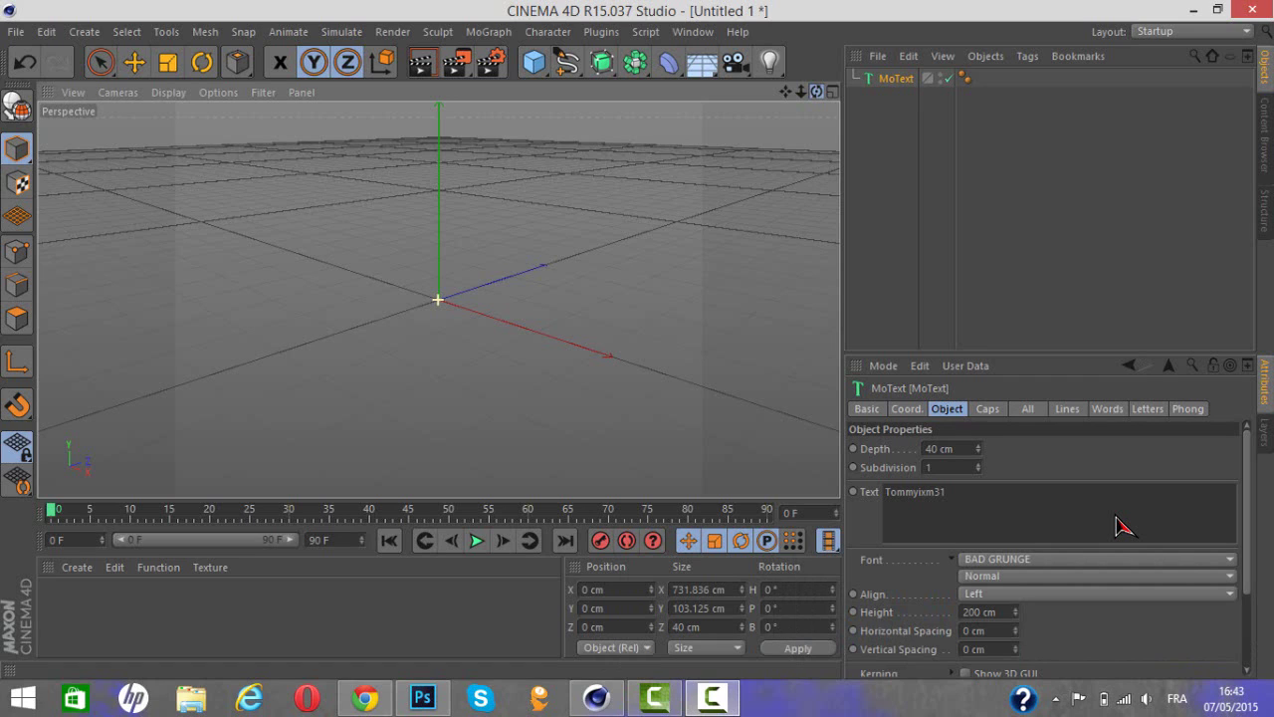
{"action": "key", "text": "shift"}
{"action": "key", "text": "shift"}
{"action": "key", "text": "shift"}
{"action": "key", "text": "shift"}
{"action": "key", "text": "shift"}
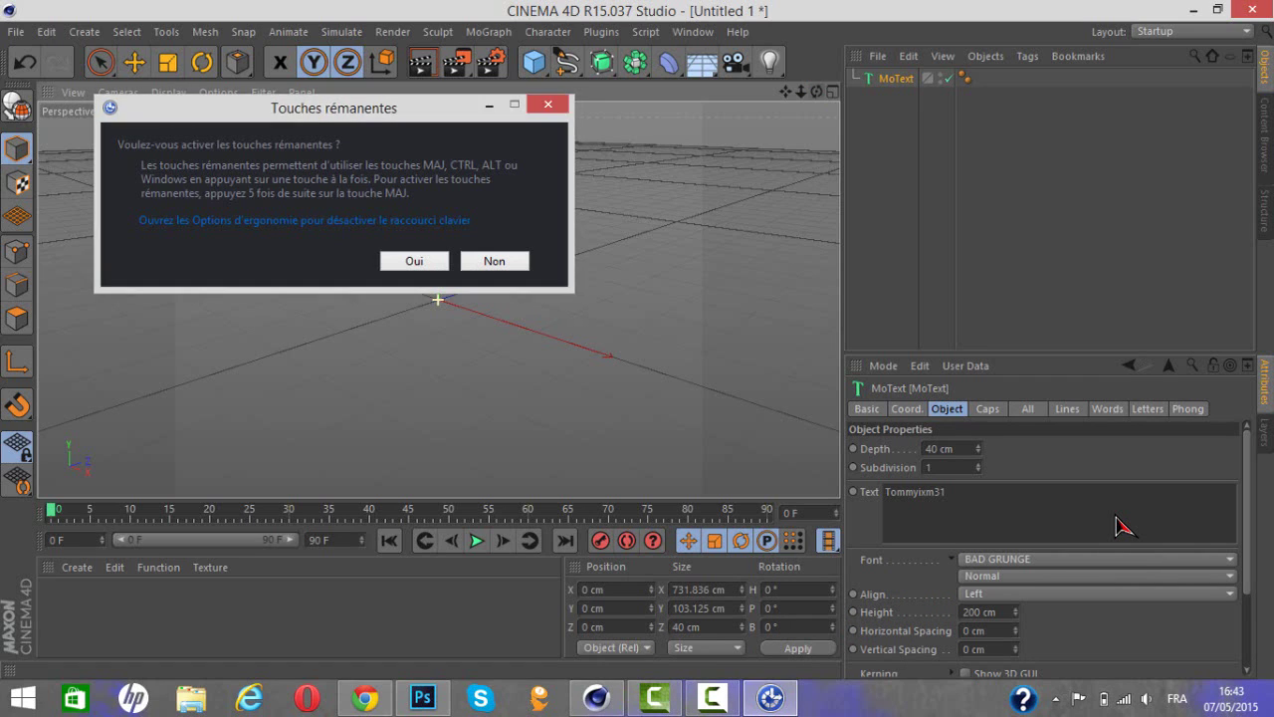
{"action": "key", "text": "Escape"}
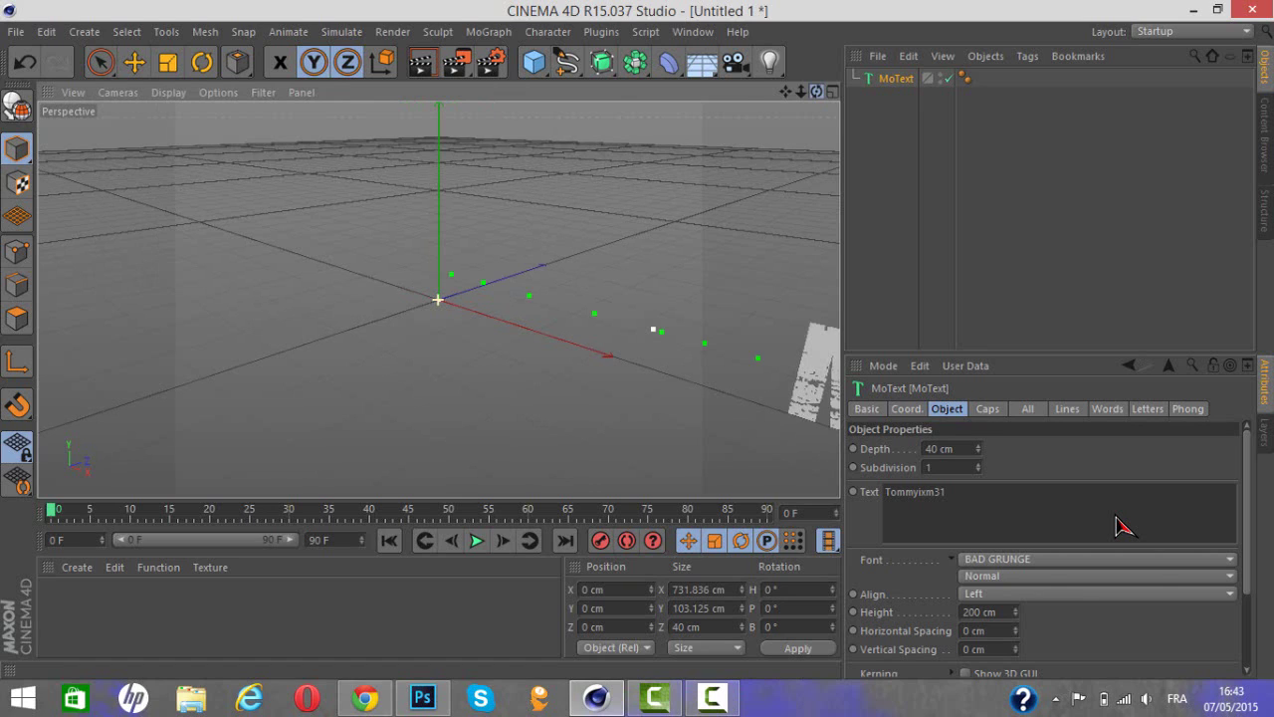
- Set both the start and end caps of the MoText object to Fillet Cap
{"action": "left_click_drag", "start_coordinate": [816, 92], "coordinate": [876, 130]}
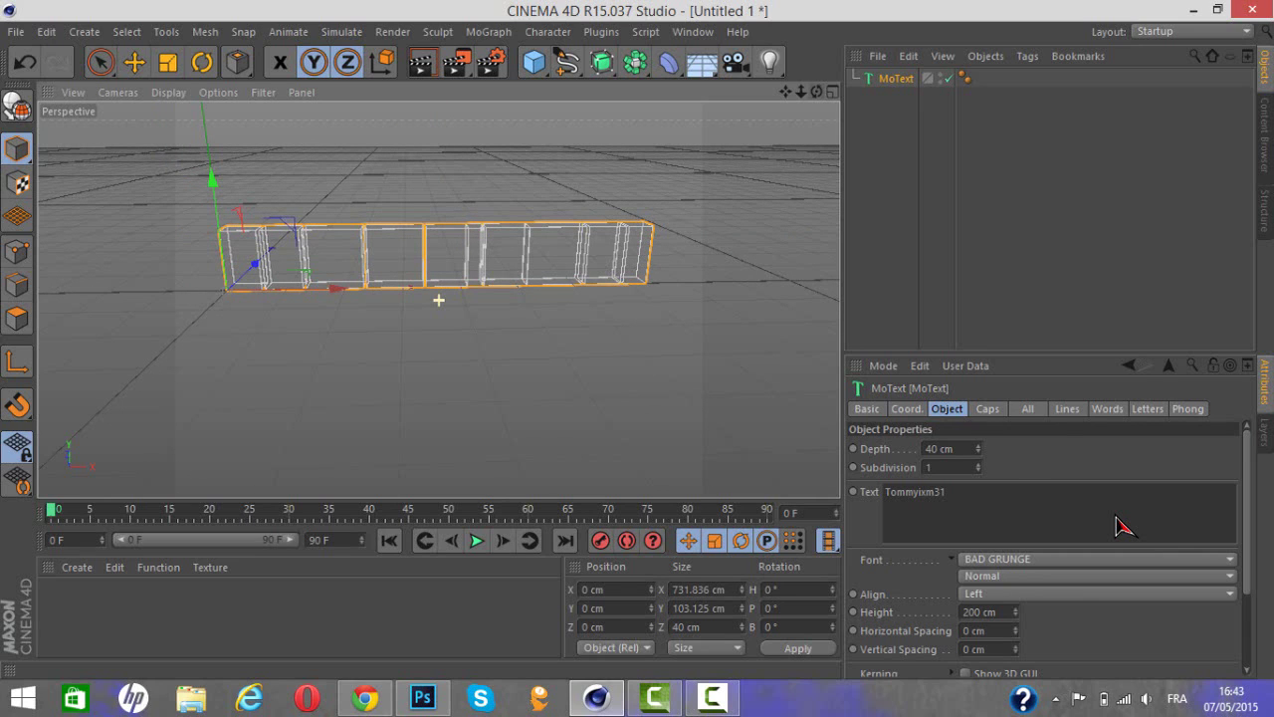
{"action": "left_click", "coordinate": [981, 406]}
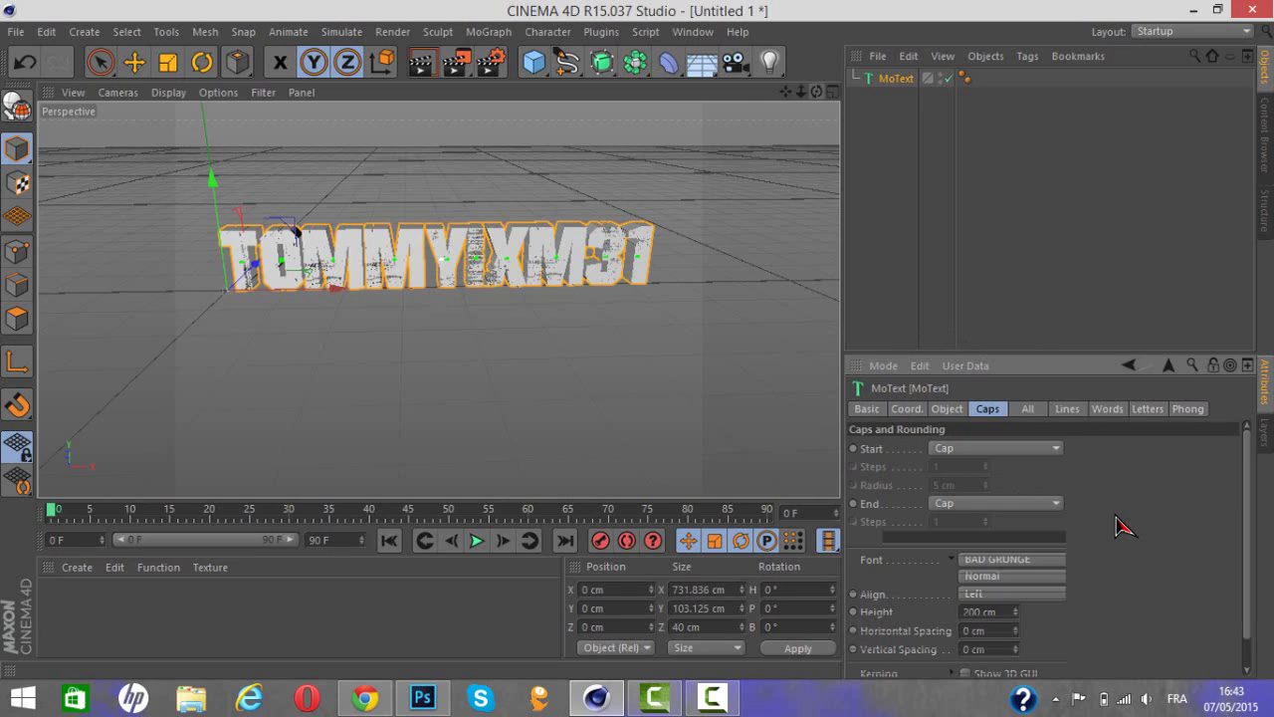
{"action": "left_click", "coordinate": [1011, 444]}
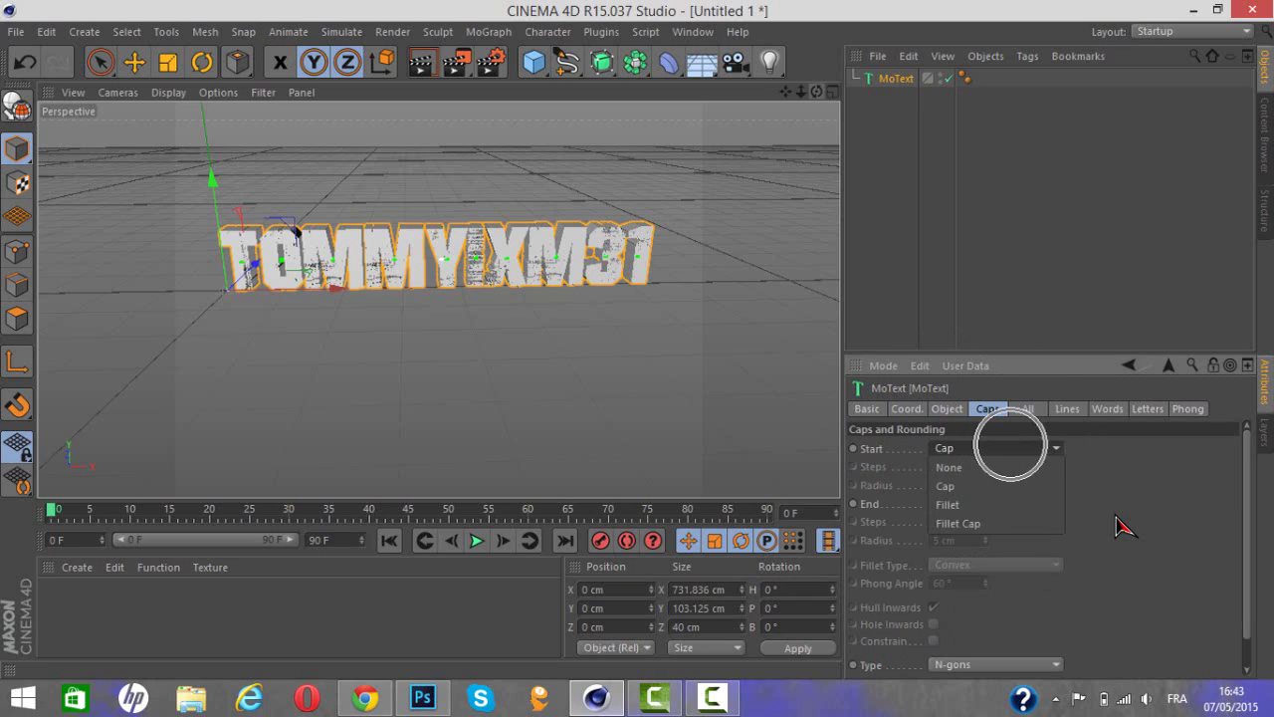
{"action": "key", "text": "Return"}
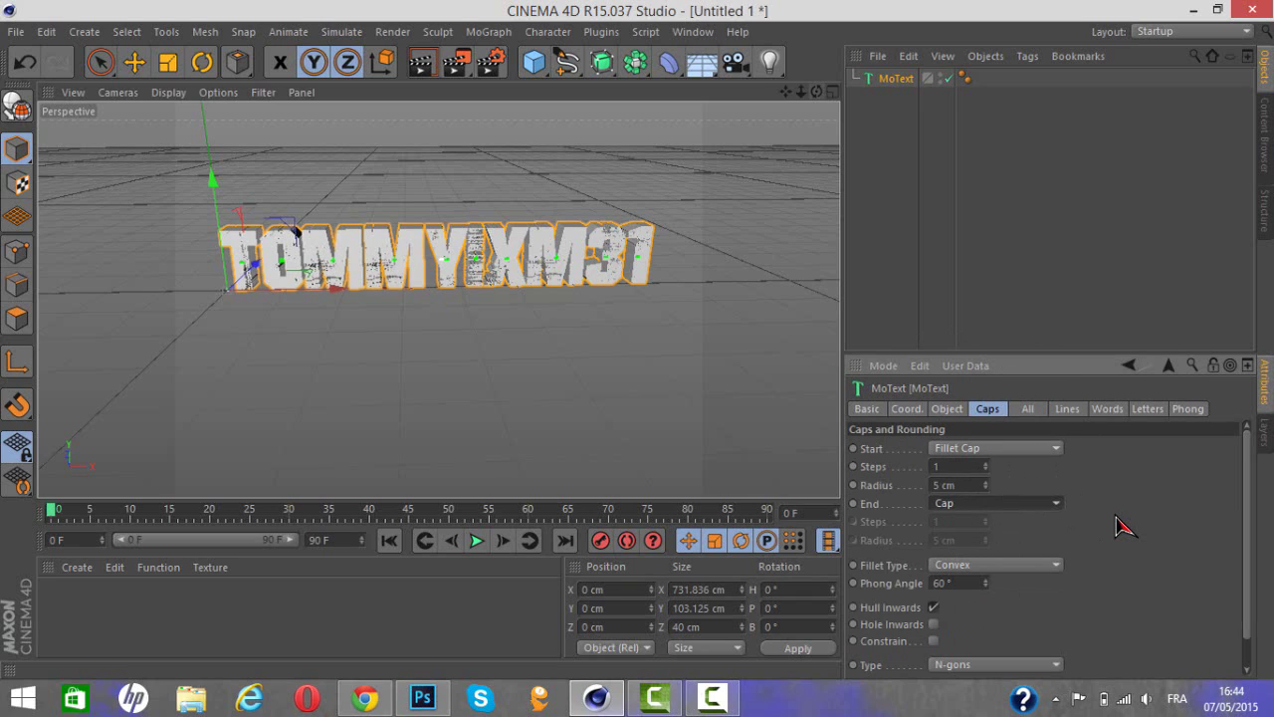
{"action": "key", "text": "space"}
{"action": "key", "text": "Down"}
{"action": "key", "text": "Down"}
{"action": "key", "text": "Return"}
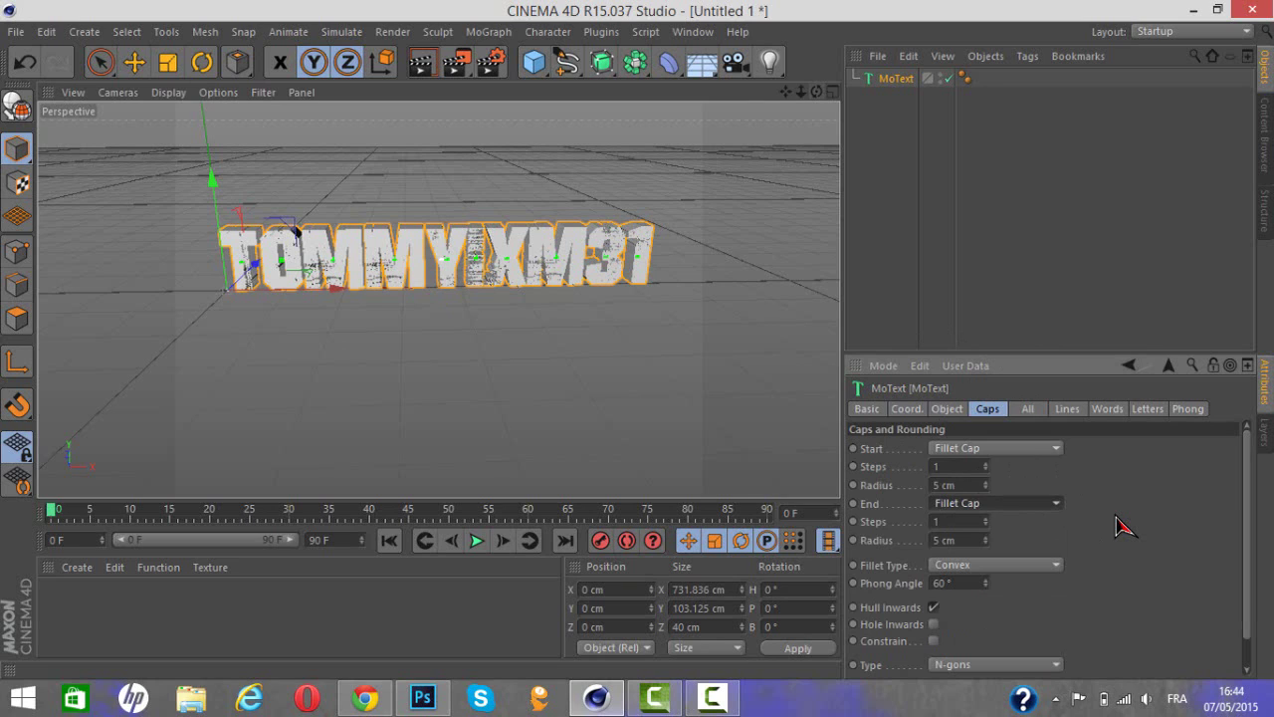
- Set the MoText start fillet to 5 steps with a 4 cm radius and the end fillet to 5 steps with a 10 cm radius
{"action": "key", "text": "Up"}
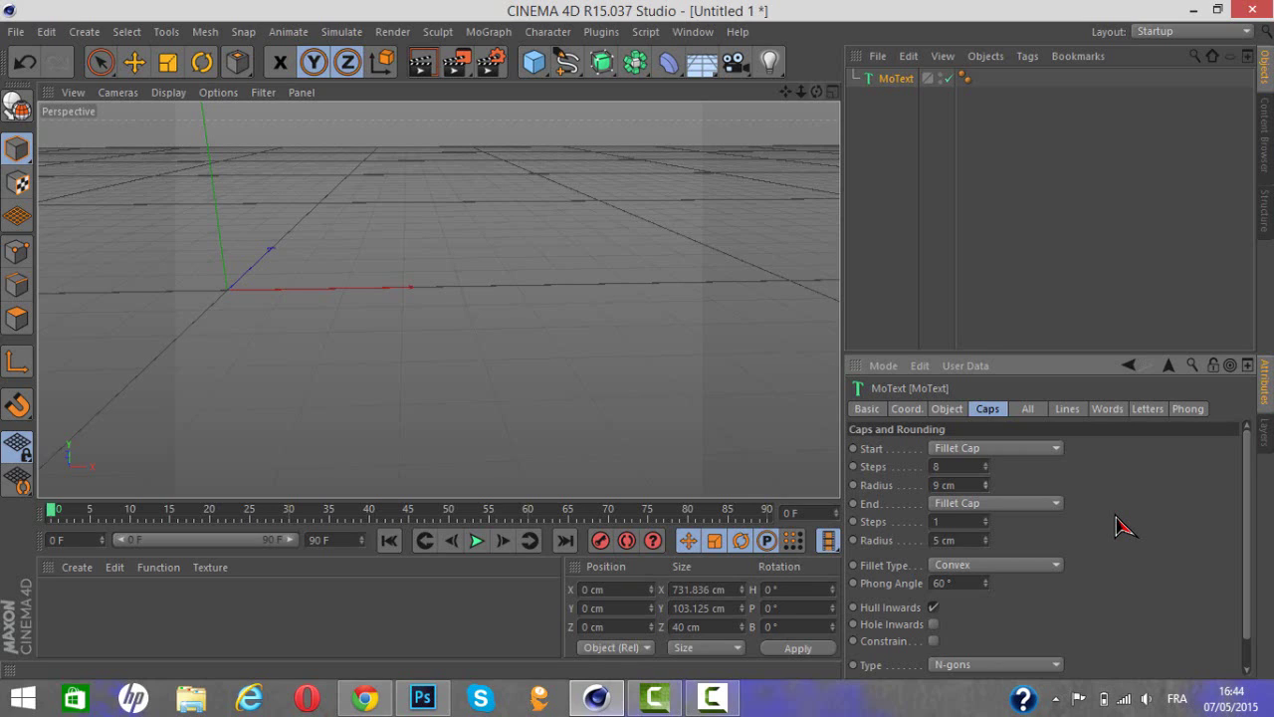
{"action": "key", "text": "Up"}
{"action": "key", "text": "Up"}
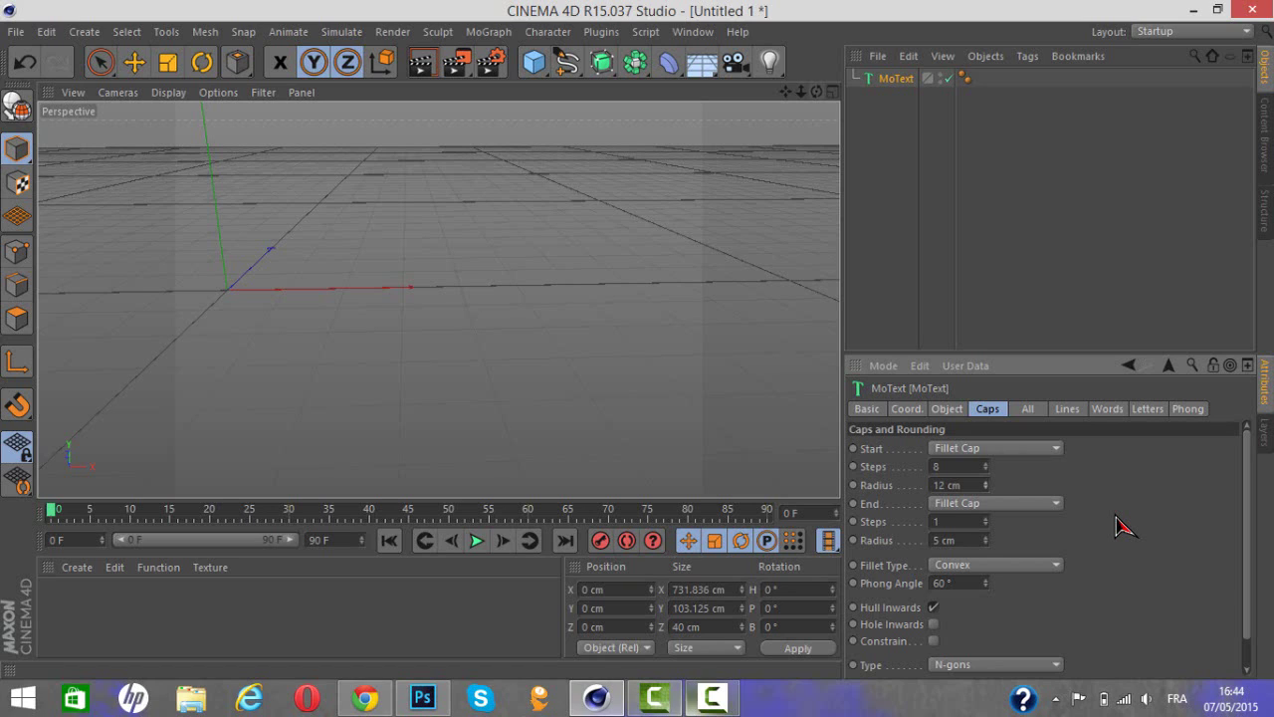
{"action": "key", "text": "alt+Tab"}
{"action": "left_click", "coordinate": [1185, 609]}
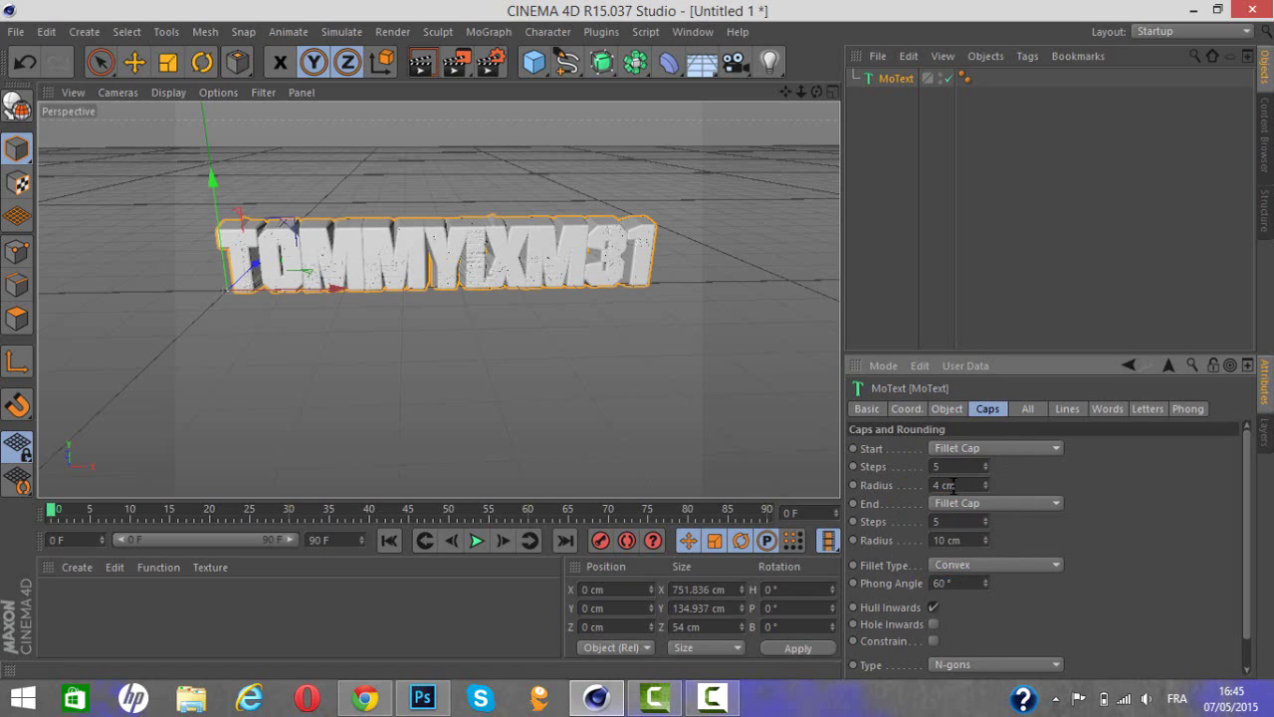
{"action": "key", "text": "ctrl"}
{"action": "key", "text": "ctrl"}
{"action": "left_click", "coordinate": [942, 521]}
{"action": "left_click", "coordinate": [954, 541]}
- Duplicate the MoText object by copying and pasting it in the scene
{"action": "left_click", "coordinate": [902, 86]}
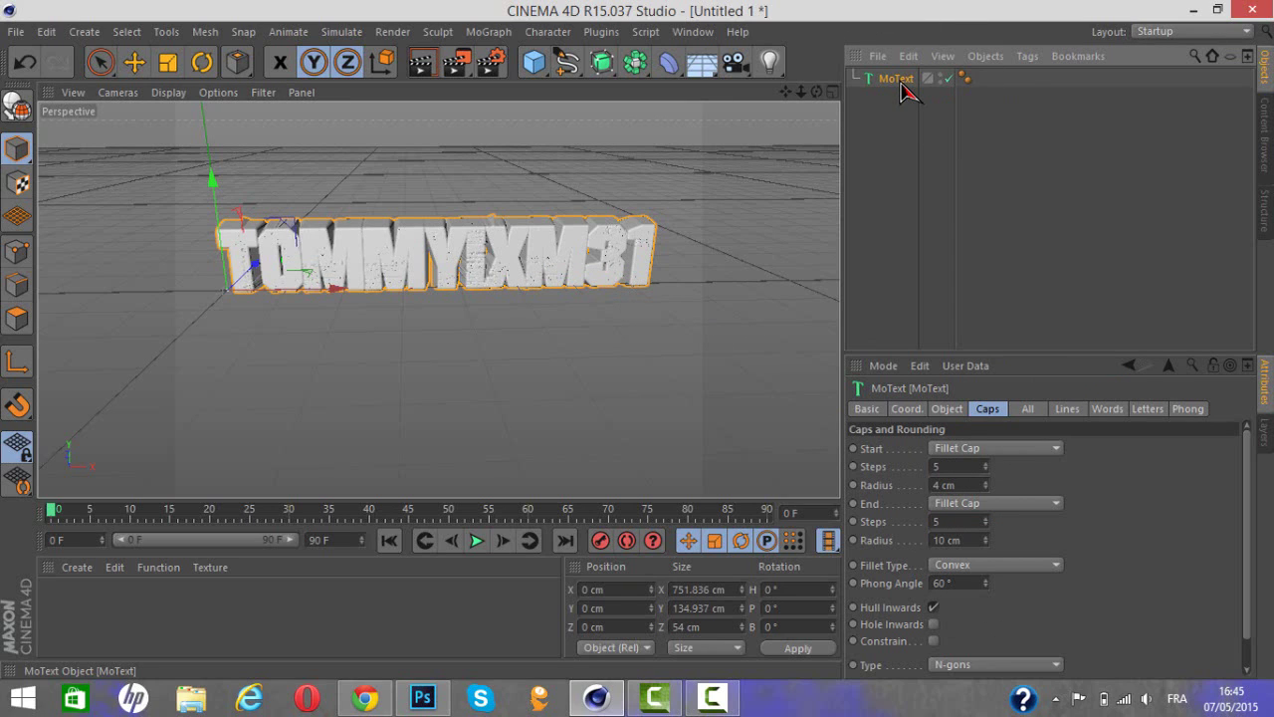
{"action": "left_click", "coordinate": [910, 152]}
{"action": "left_click", "coordinate": [906, 151]}
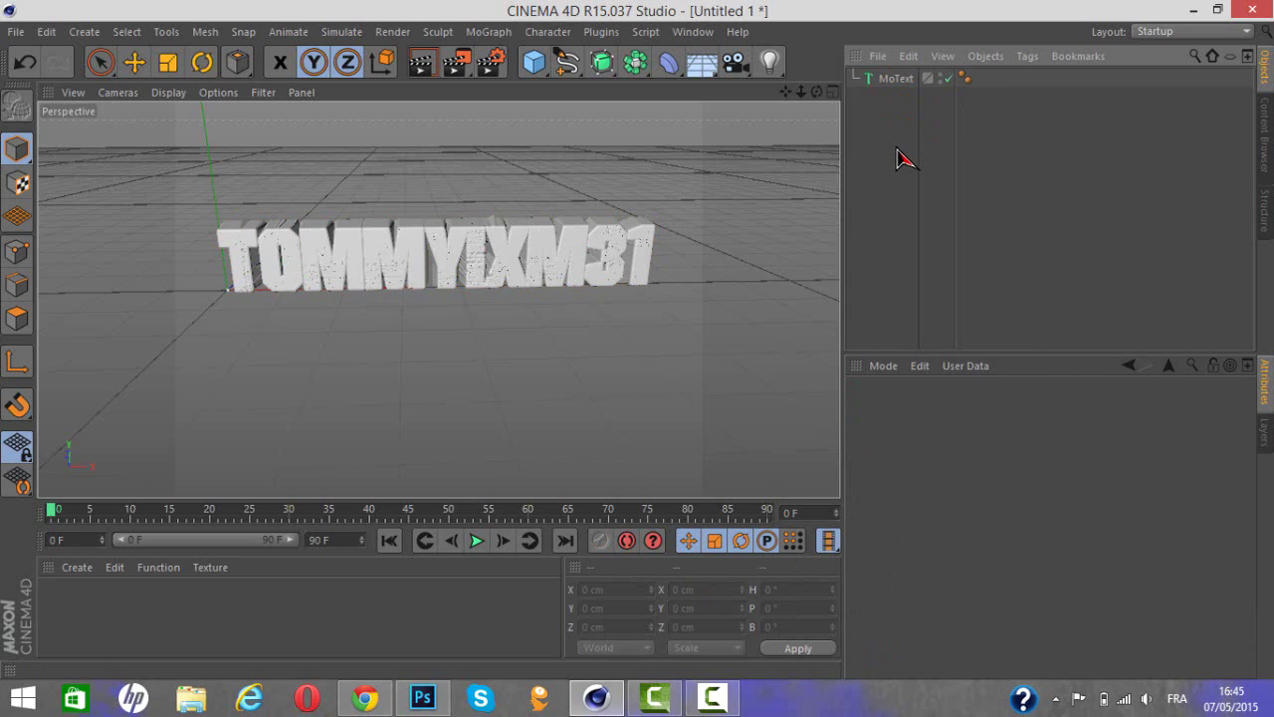
{"action": "key", "text": "ctrl+v"}
{"action": "left_click", "coordinate": [913, 137]}
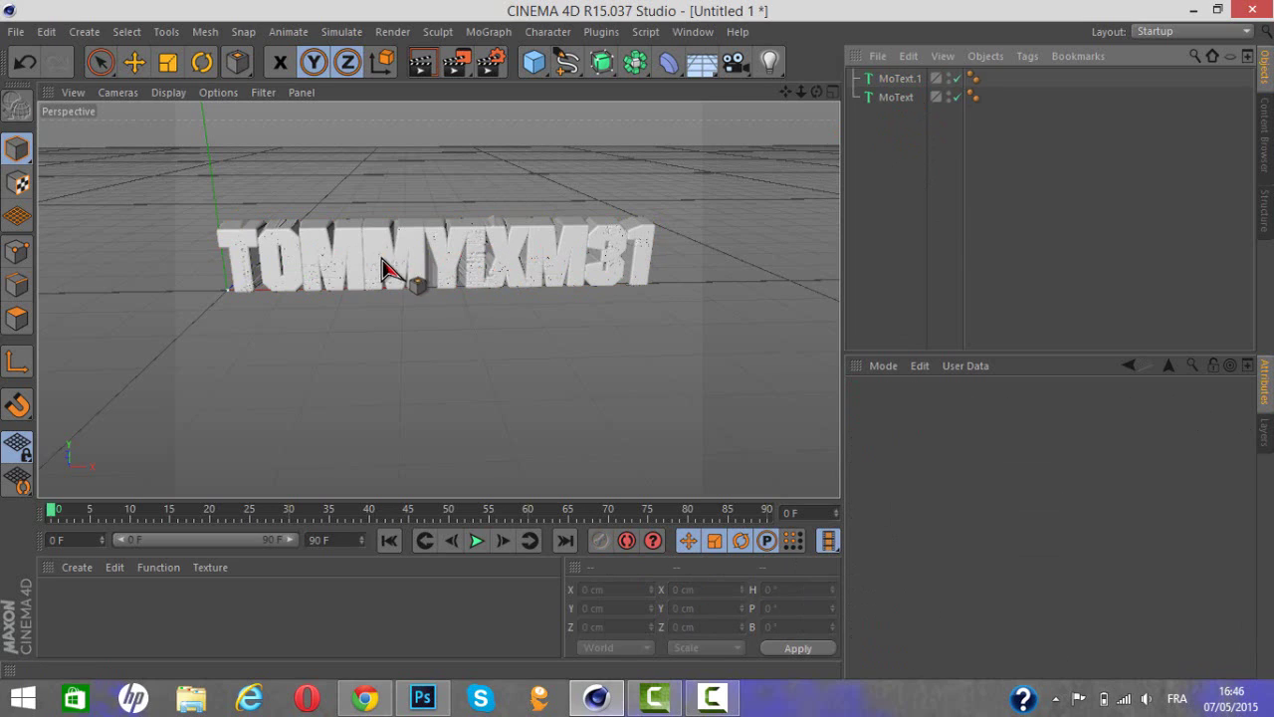
- Set the original MoText object's start fillet to 3 steps and a 2 cm radius
{"action": "left_click", "coordinate": [904, 102]}
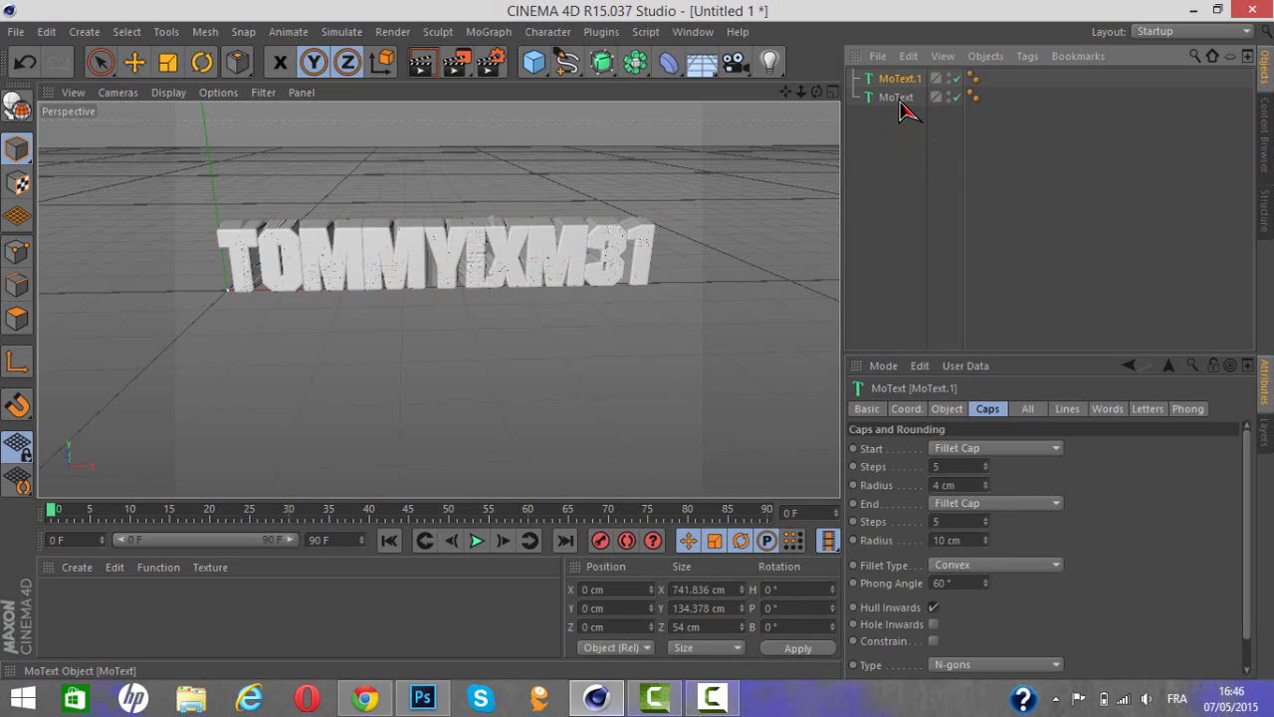
{"action": "left_click", "coordinate": [899, 99]}
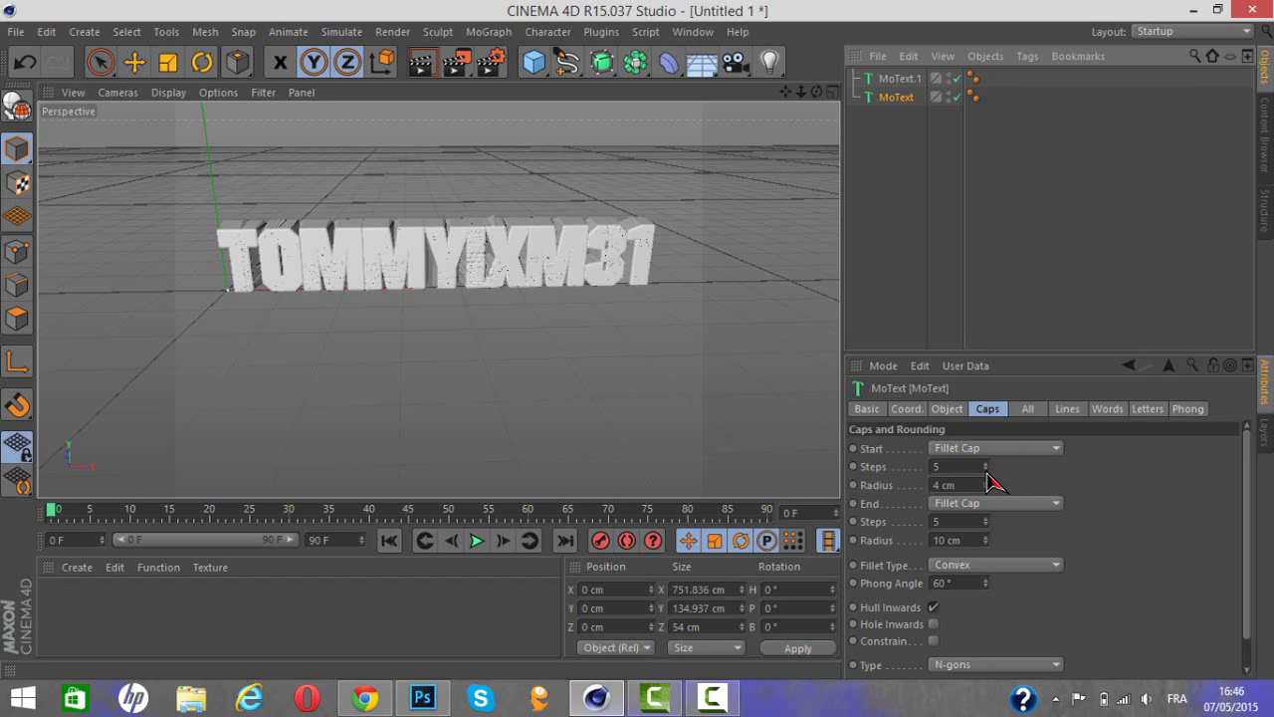
{"action": "left_click_drag", "start_coordinate": [987, 475], "coordinate": [986, 490]}
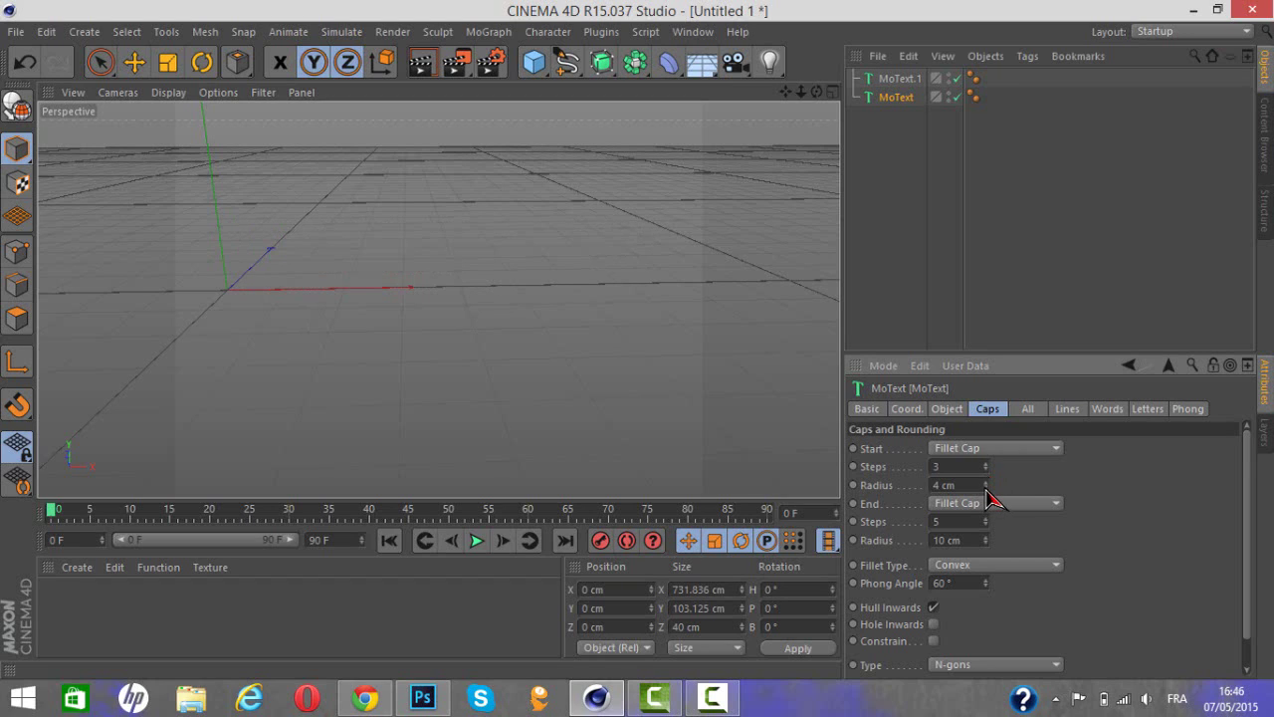
{"action": "left_click", "coordinate": [985, 481]}
{"action": "left_click", "coordinate": [985, 482]}
{"action": "double_click", "coordinate": [933, 485]}
{"action": "type", "text": "2"}
{"action": "key", "text": "Return"}
- Set the original MoText object's end fillet to 3 steps and an 8 cm radius
{"action": "double_click", "coordinate": [938, 521]}
{"action": "key", "text": "BackSpace"}
{"action": "type", "text": "3"}
{"action": "key", "text": "Return"}
{"action": "key", "text": "Return"}
{"action": "double_click", "coordinate": [937, 540]}
{"action": "type", "text": "8"}
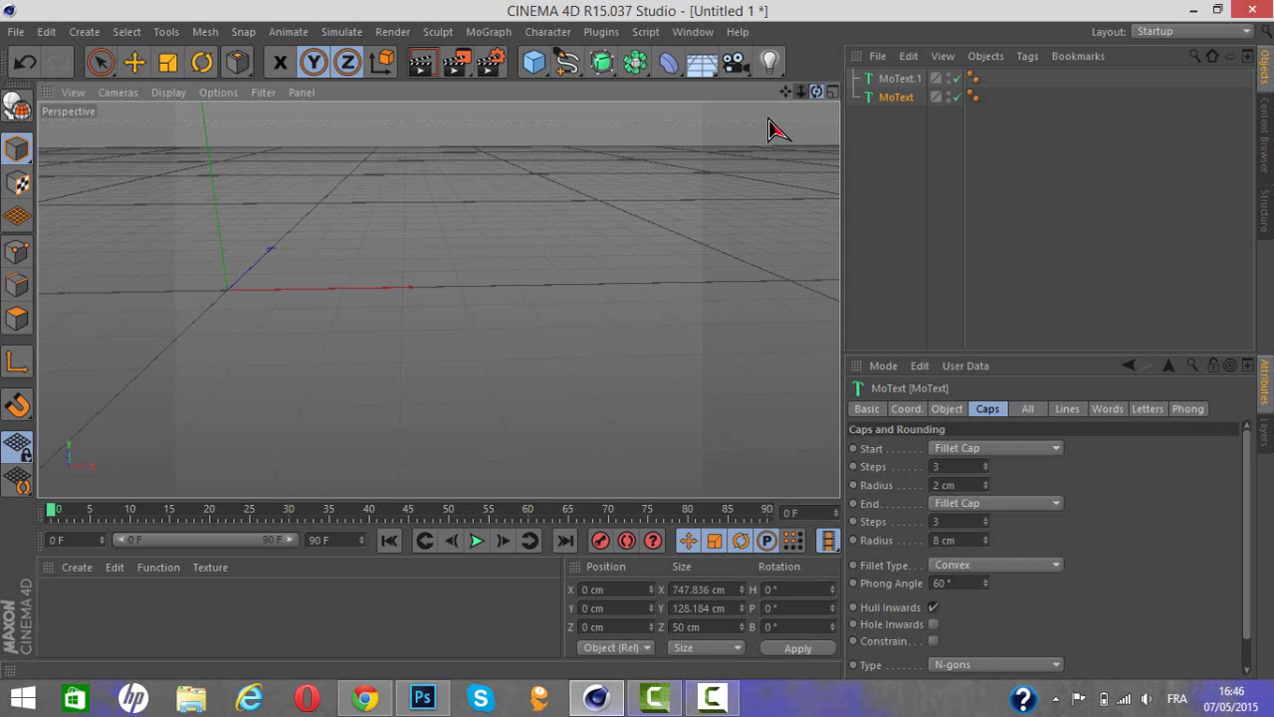
- Move the original MoText object along the Z axis to about -26.9 cm, in front of its copy
{"action": "left_click", "coordinate": [713, 697]}
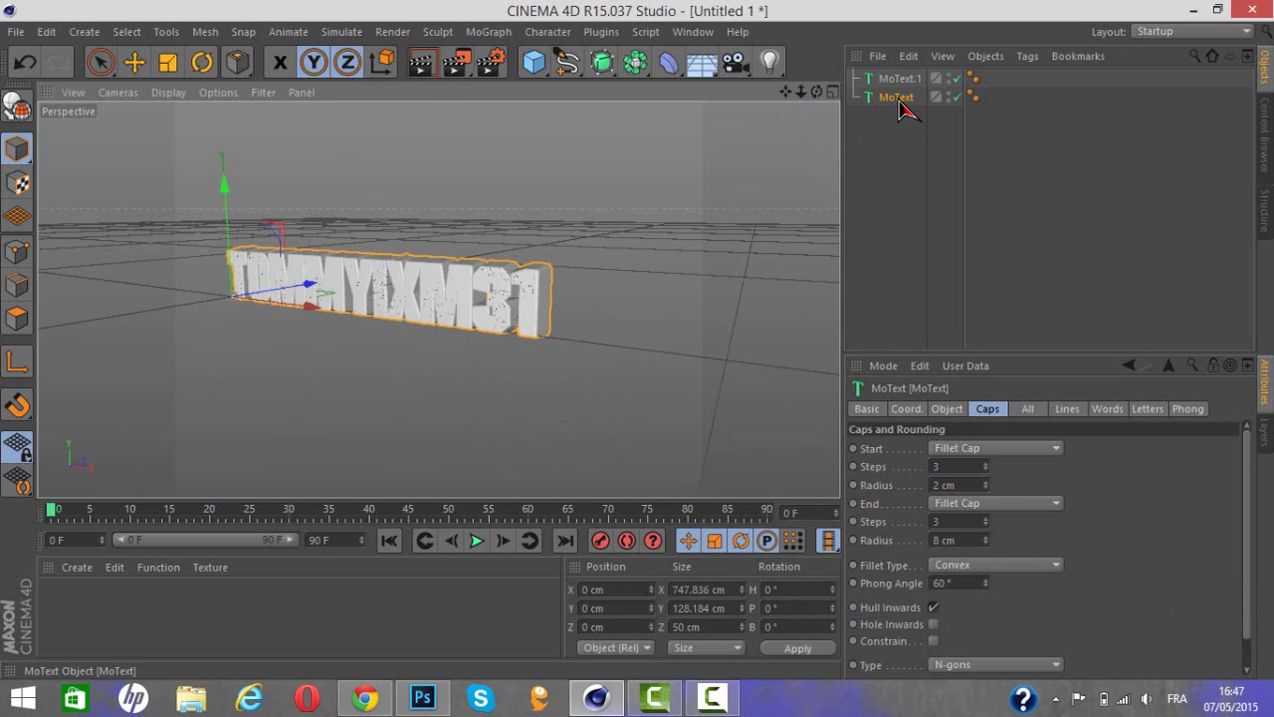
{"action": "left_click", "coordinate": [300, 299]}
{"action": "left_click_drag", "start_coordinate": [306, 293], "coordinate": [306, 291]}
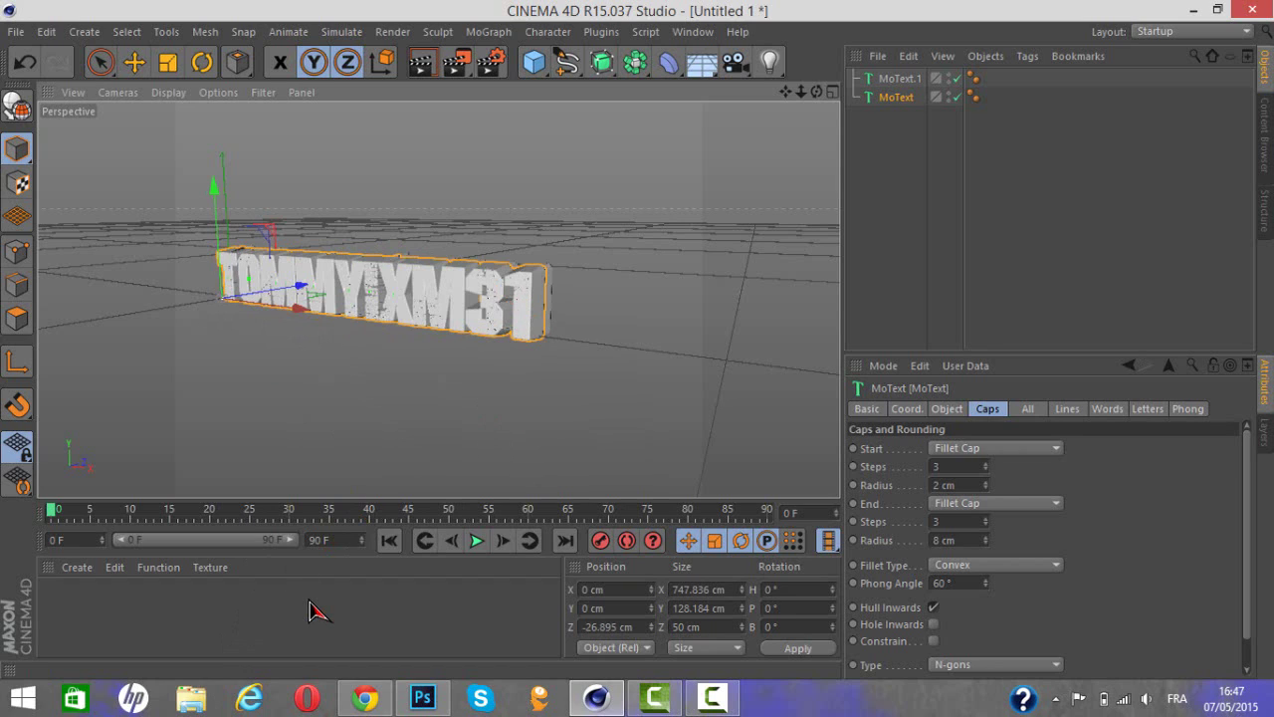
{"action": "left_click", "coordinate": [196, 611]}
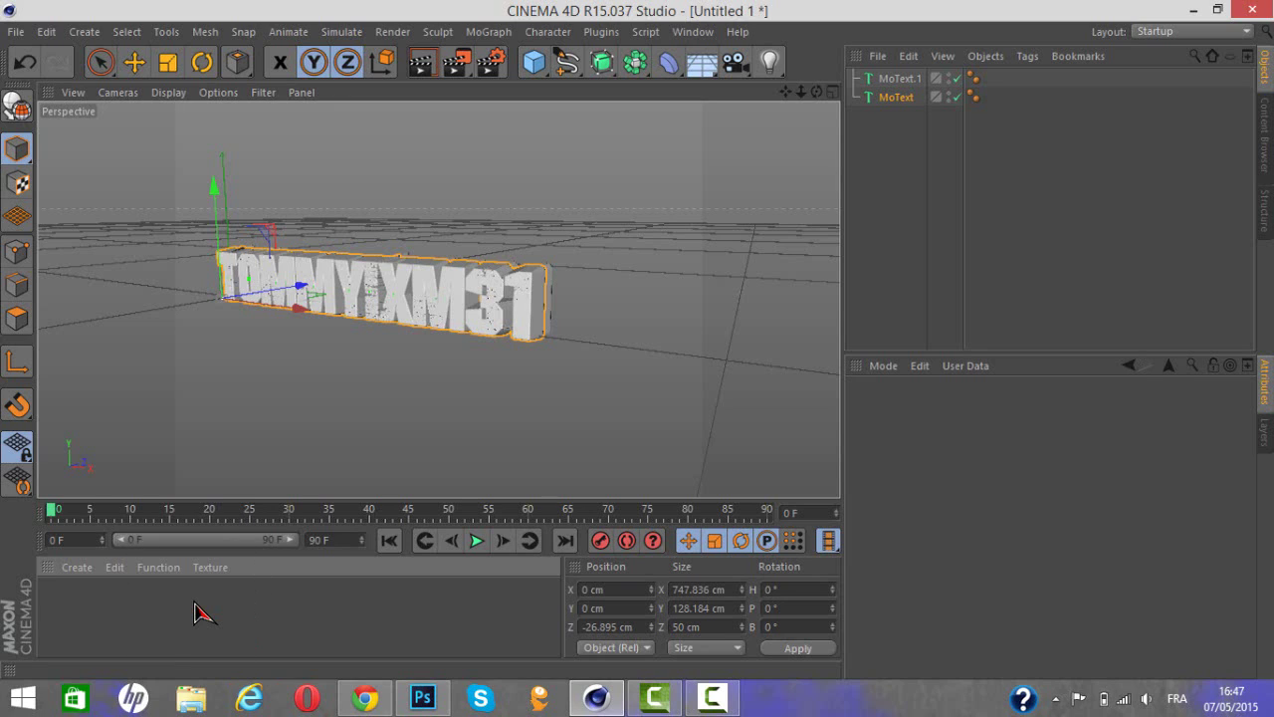
- Create a new material and set its color to pure red, RGB 255, 0, 0
{"action": "double_click", "coordinate": [61, 615]}
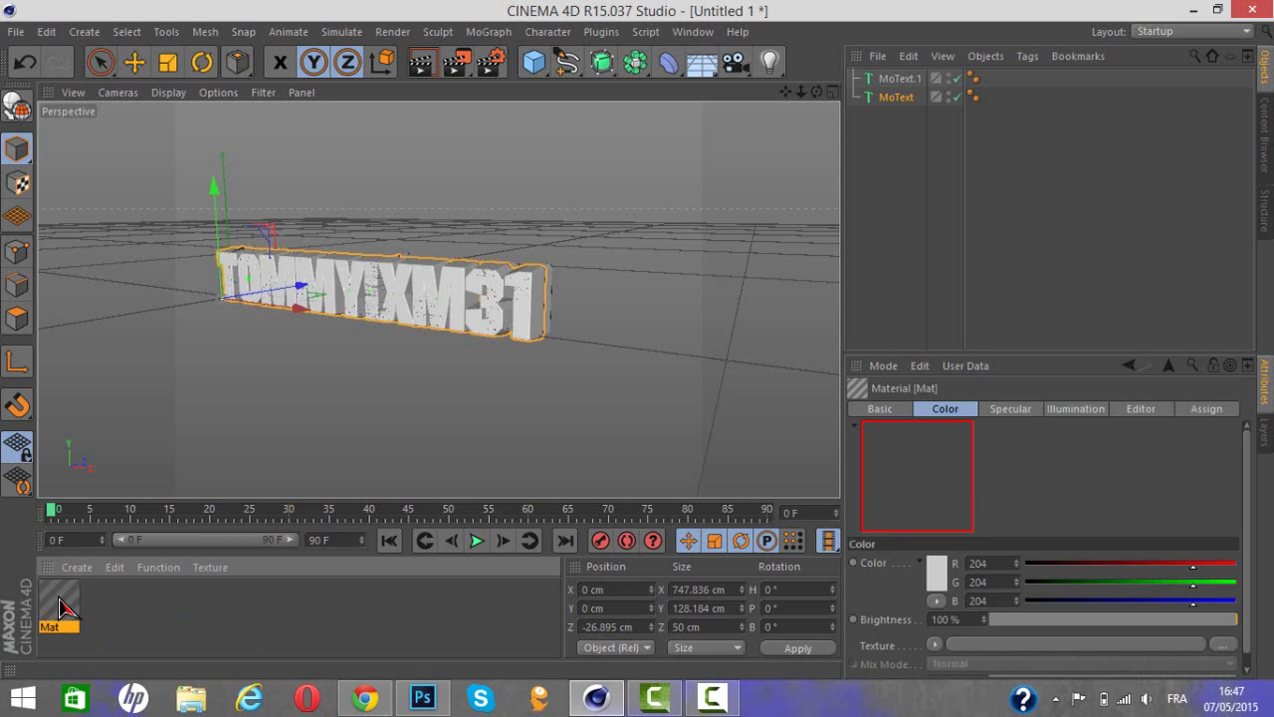
{"action": "double_click", "coordinate": [61, 605]}
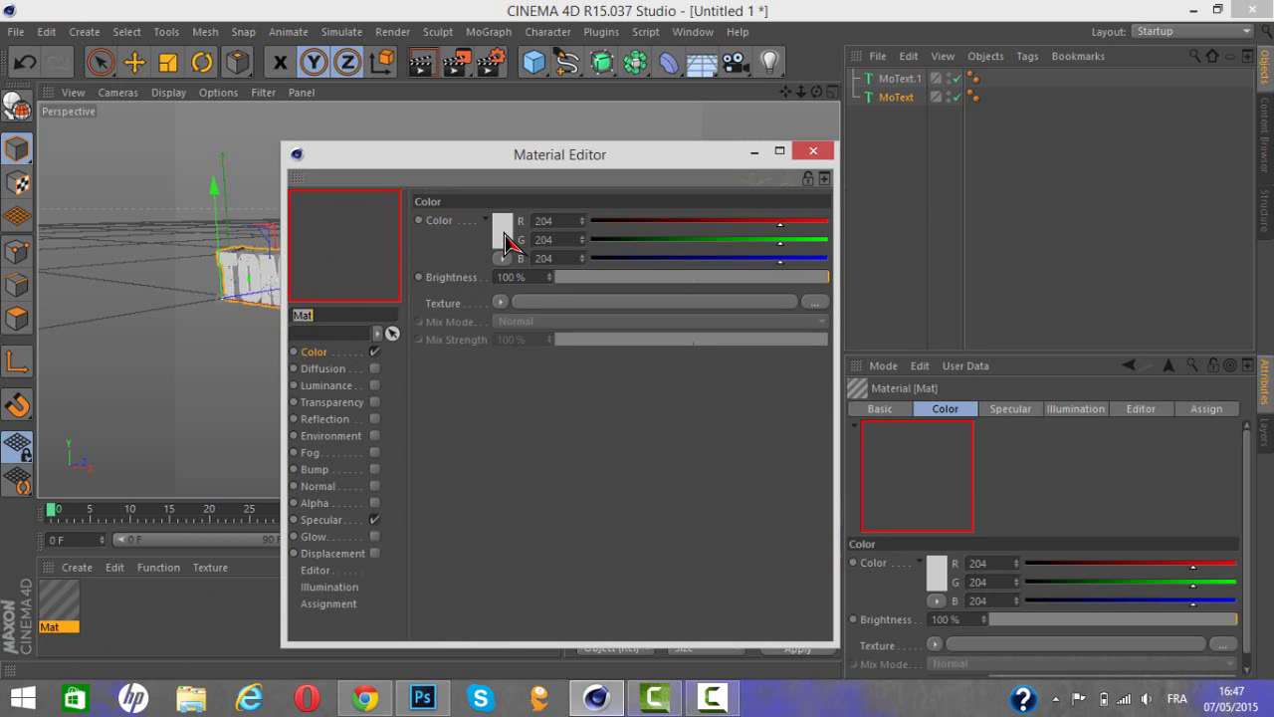
{"action": "left_click", "coordinate": [502, 239]}
{"action": "left_click", "coordinate": [449, 195]}
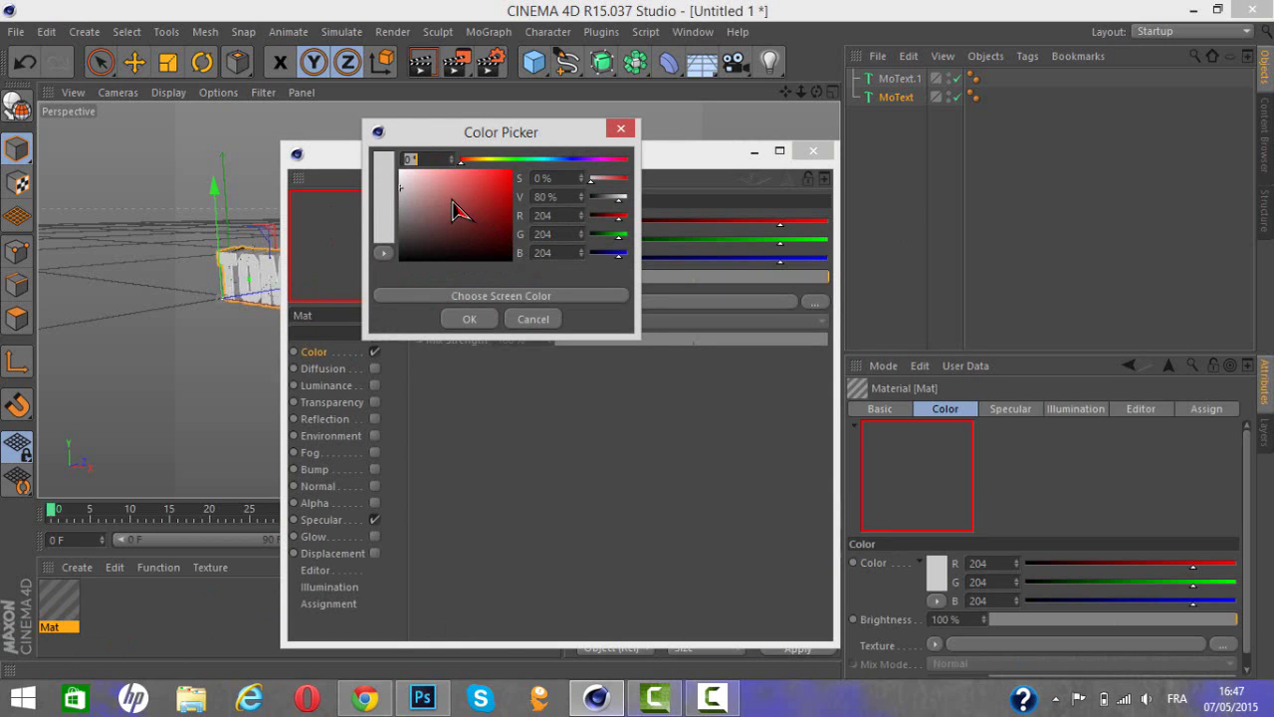
{"action": "left_click_drag", "start_coordinate": [522, 162], "coordinate": [451, 169]}
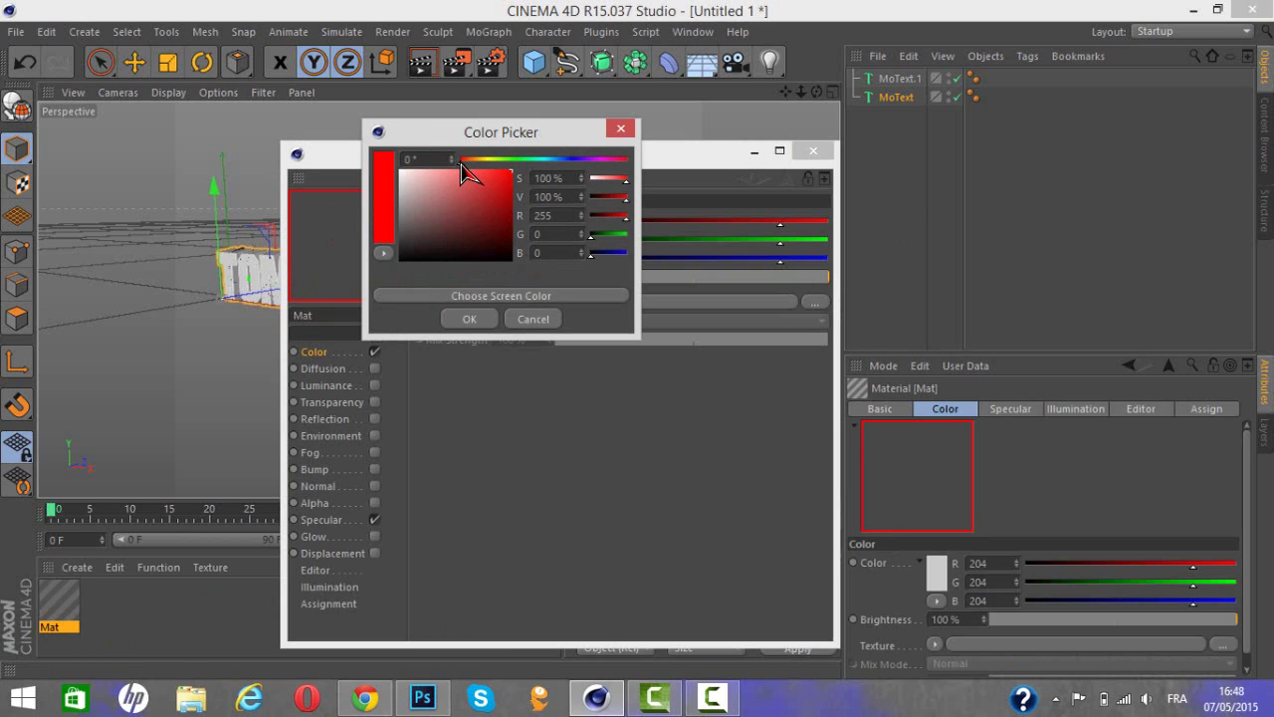
{"action": "left_click", "coordinate": [469, 319]}
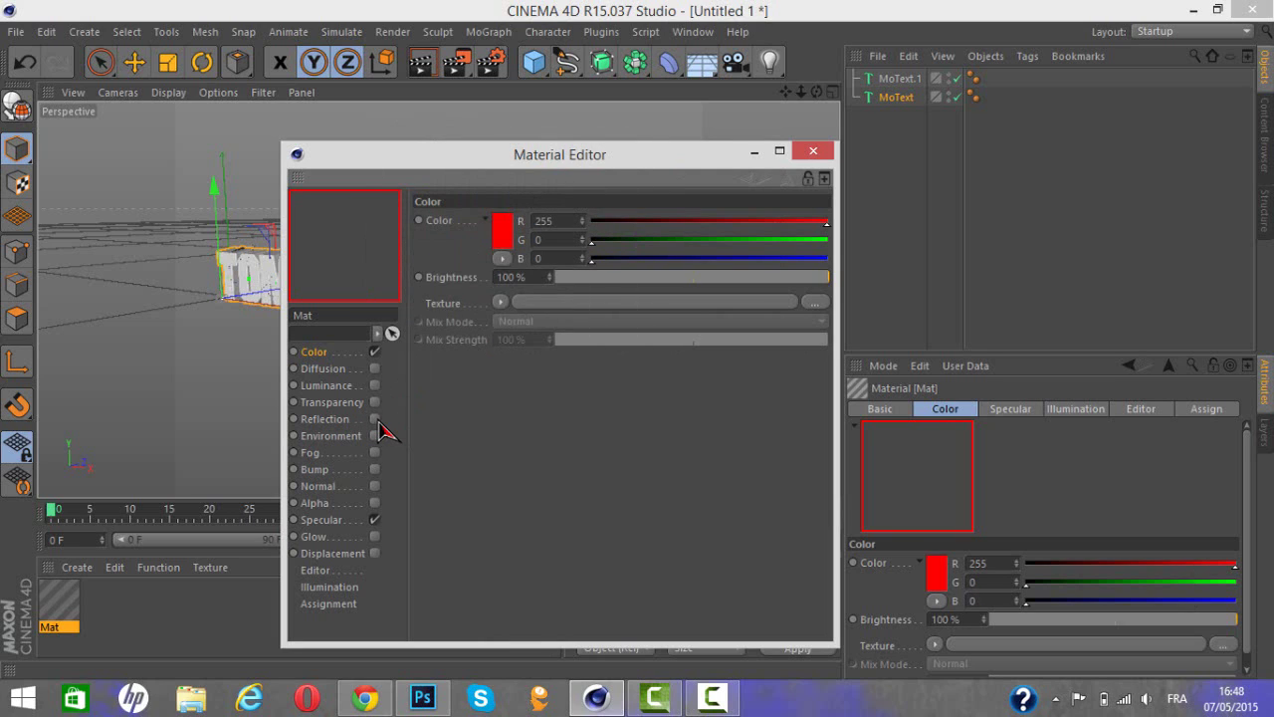
- Enable reflection on the red material and set the reflection brightness to 20%
{"action": "left_click", "coordinate": [375, 419]}
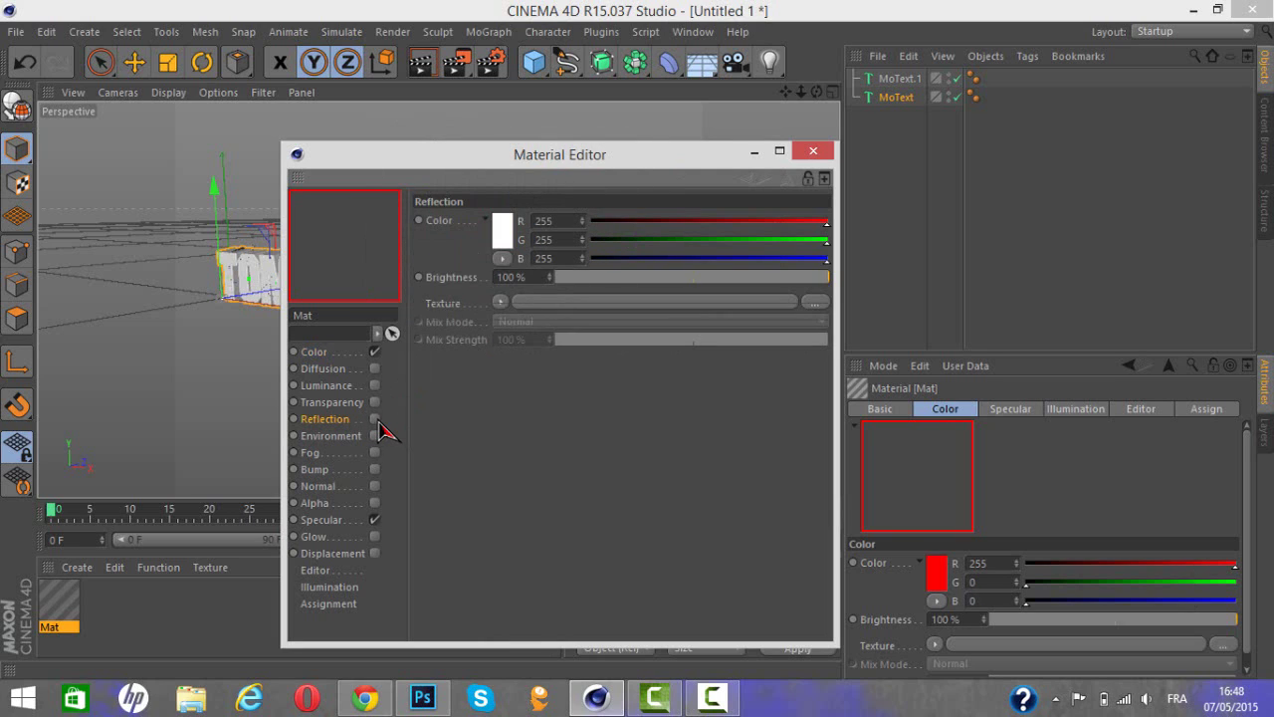
{"action": "left_click", "coordinate": [593, 276]}
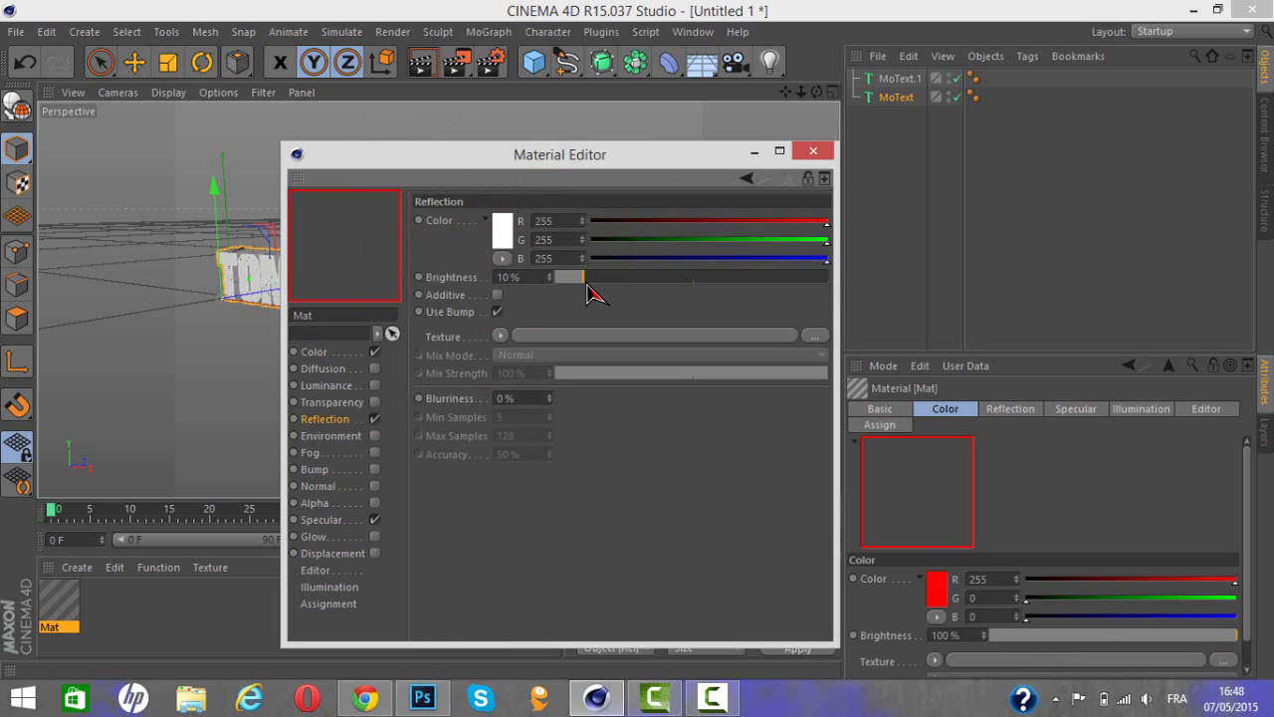
{"action": "left_click_drag", "start_coordinate": [587, 286], "coordinate": [612, 286]}
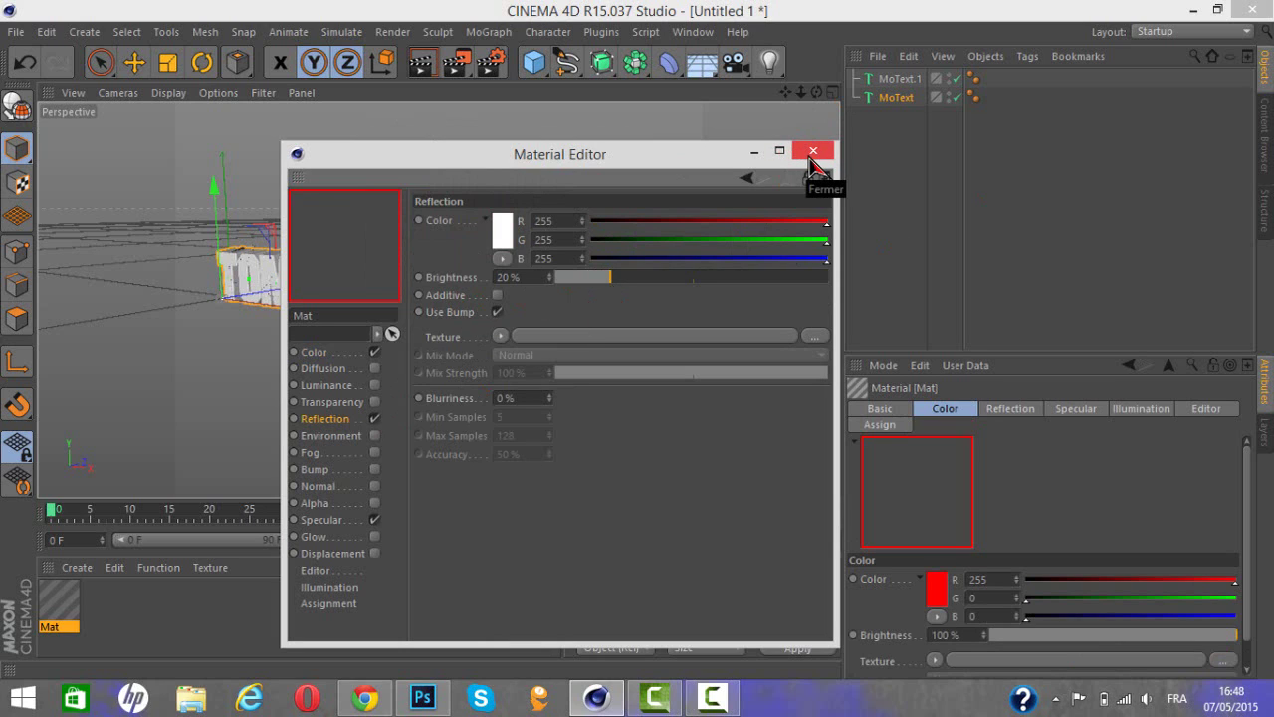
{"action": "left_click", "coordinate": [814, 151]}
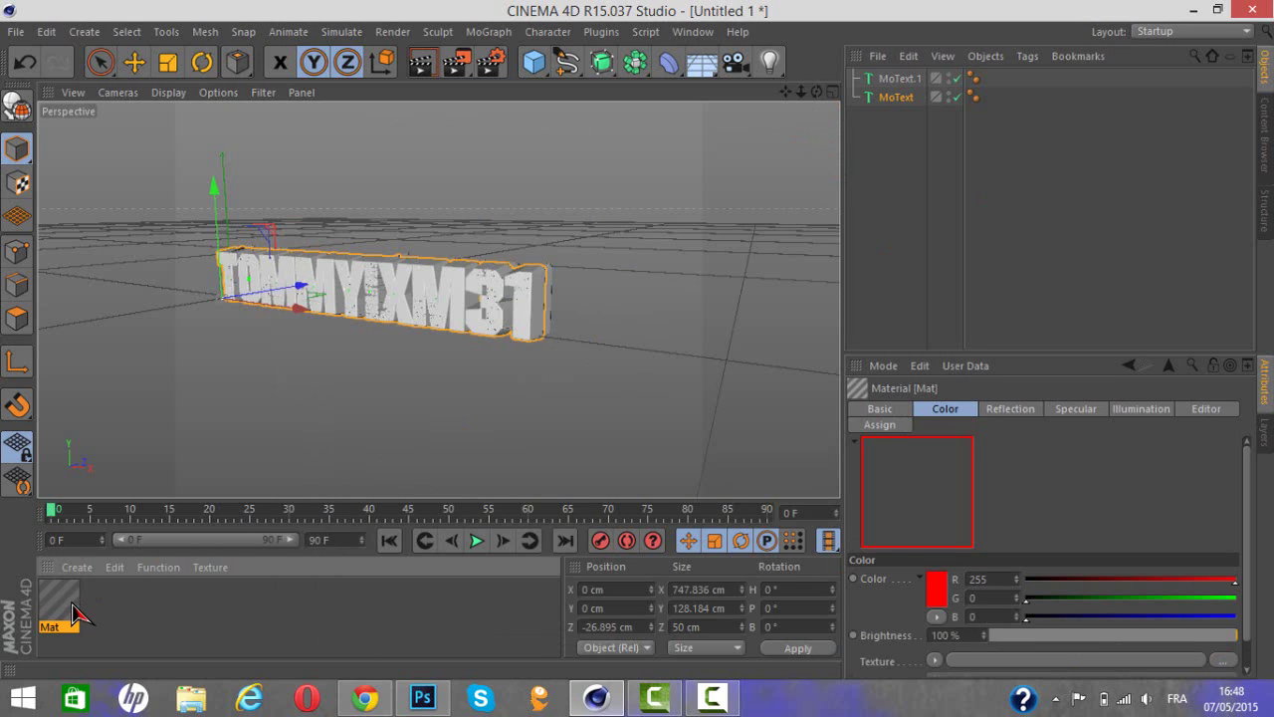
- Apply the red material to the original MoText object
{"action": "left_click_drag", "start_coordinate": [69, 604], "coordinate": [688, 270]}
{"action": "left_click_drag", "start_coordinate": [575, 321], "coordinate": [0, 224]}
{"action": "left_click_drag", "start_coordinate": [382, 322], "coordinate": [423, 313]}
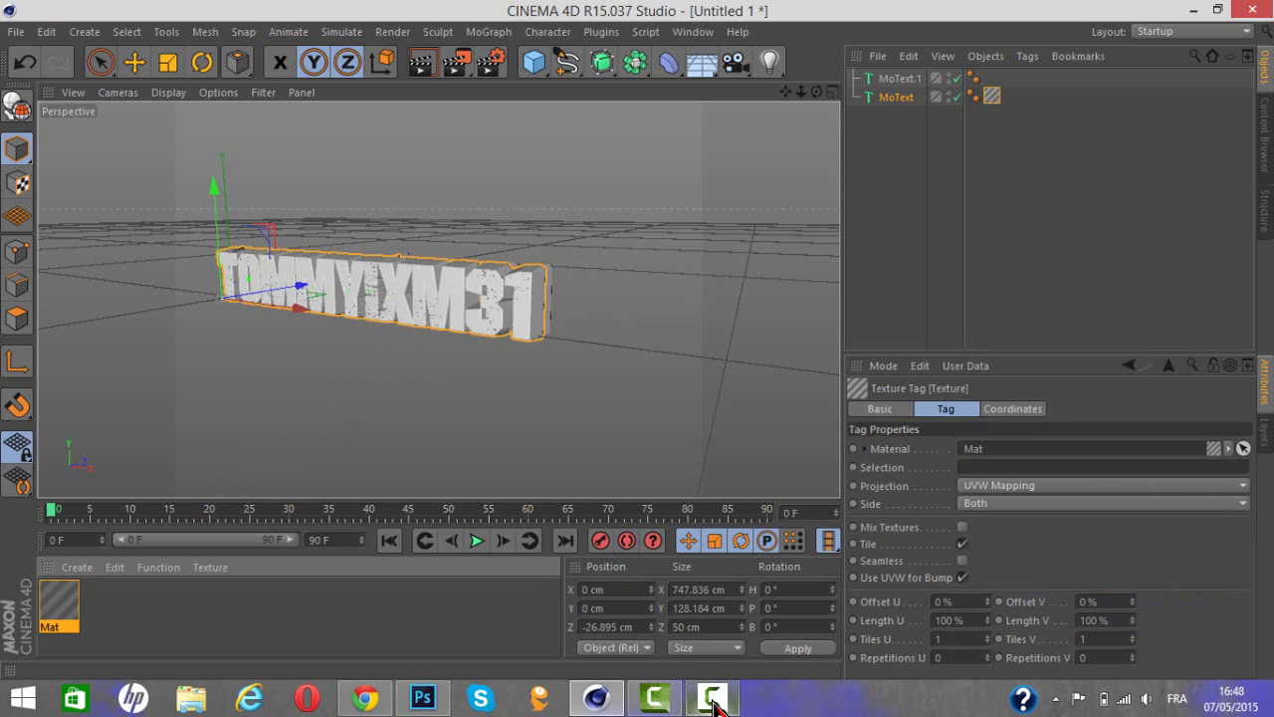
{"action": "mouse_move", "coordinate": [713, 701]}
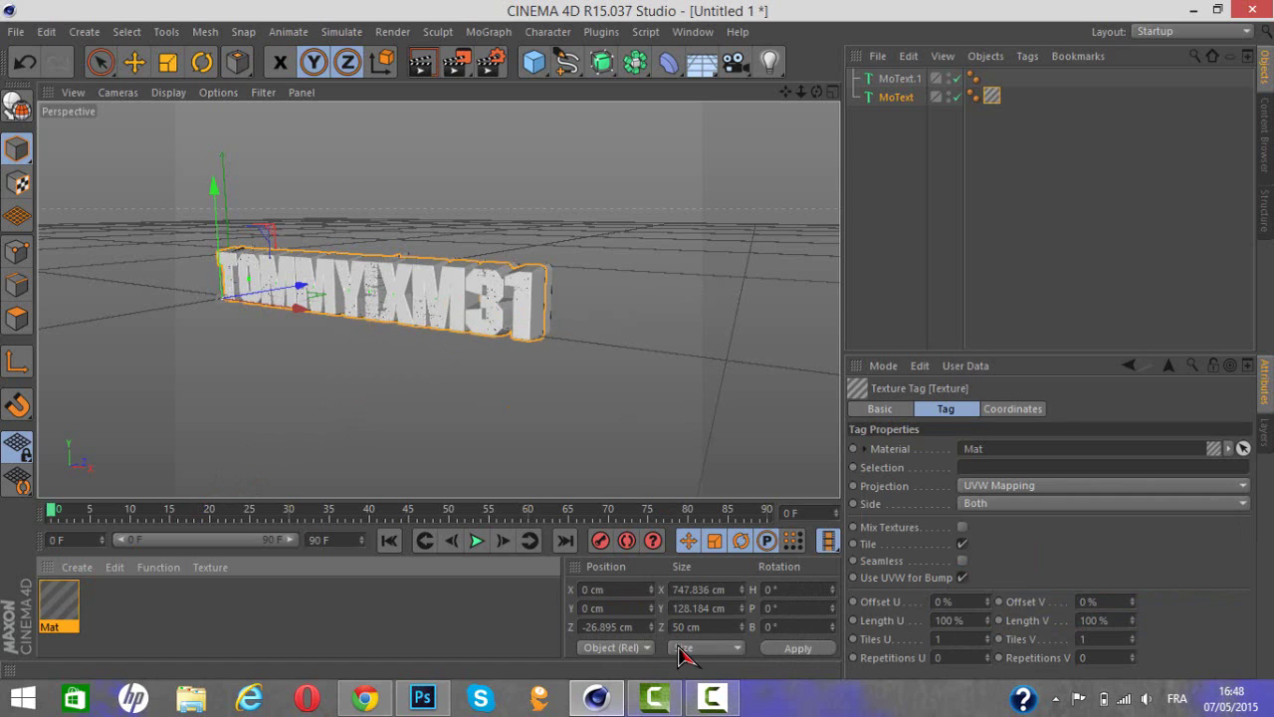
{"action": "left_click", "coordinate": [713, 700]}
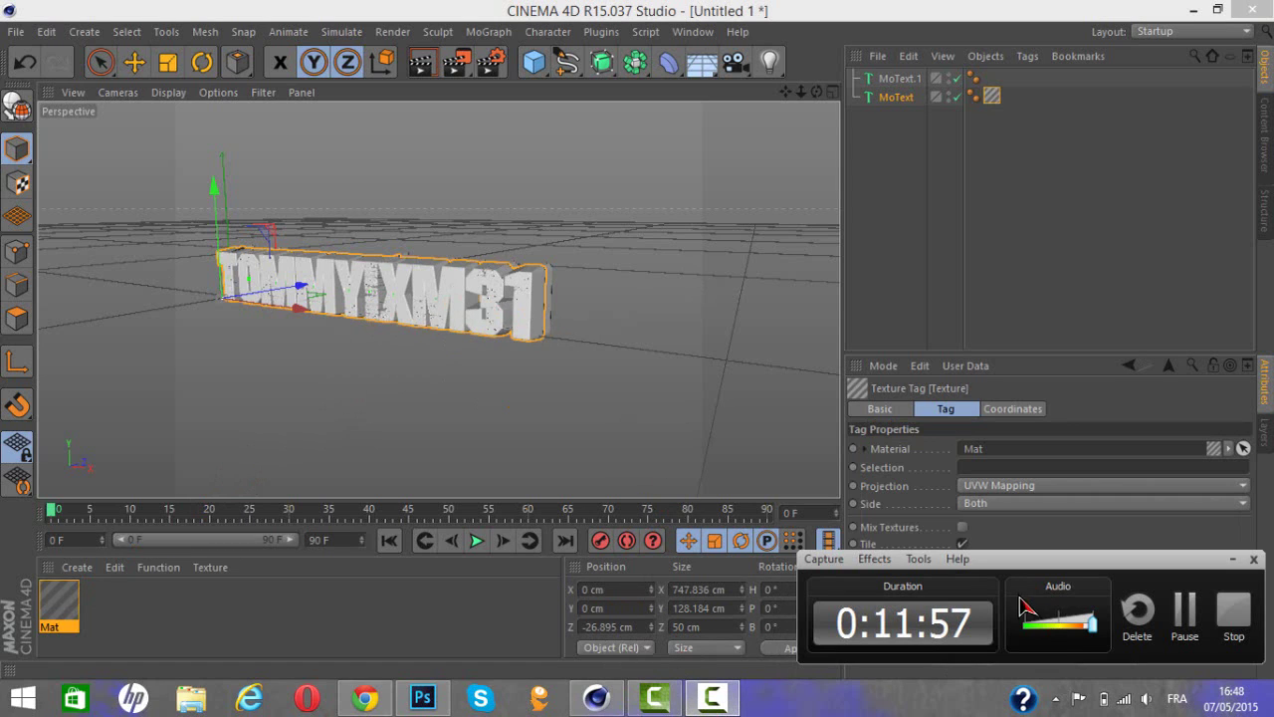
{"action": "left_click", "coordinate": [1184, 615]}
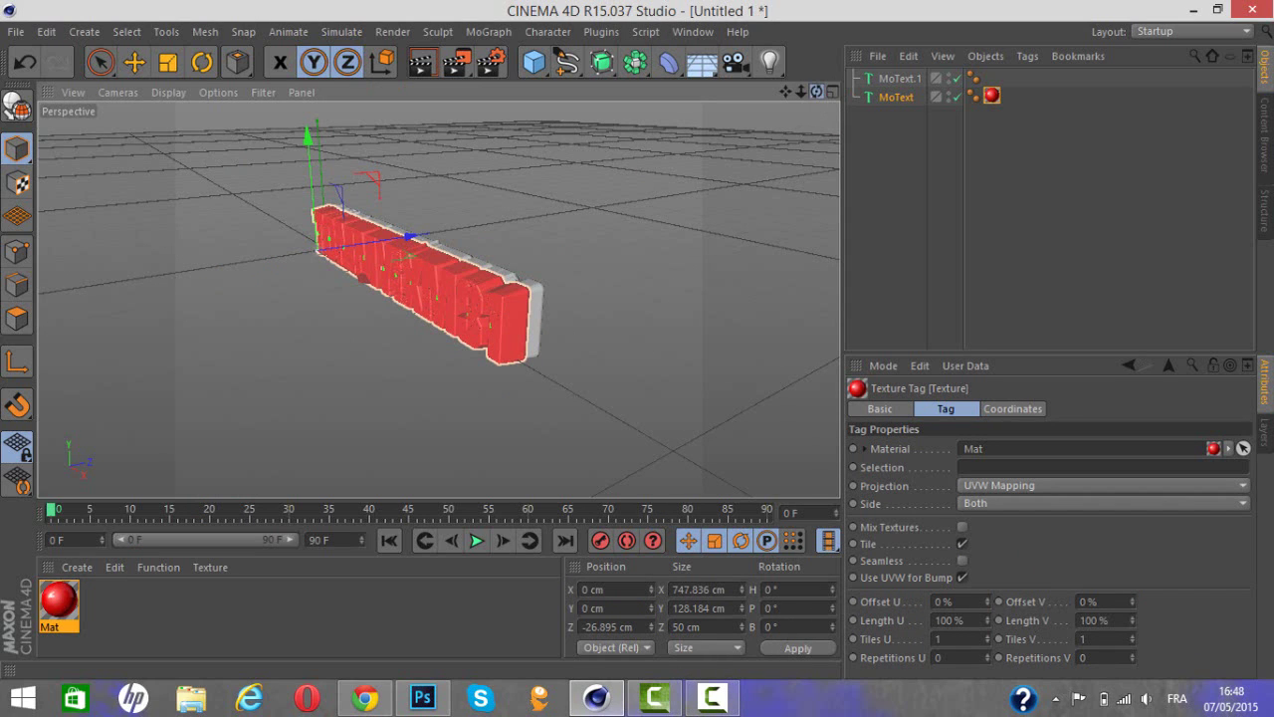
- Set the original MoText object's start fillet to 1 step and 0 cm radius, and its end fillet to 1 step and 6 cm radius
{"action": "mouse_move", "coordinate": [817, 92]}
{"action": "left_mouse_down"}
{"action": "mouse_move", "coordinate": [826, 87]}
{"action": "mouse_move", "coordinate": [776, 82]}
{"action": "mouse_move", "coordinate": [719, 95]}
{"action": "mouse_move", "coordinate": [795, 104]}
{"action": "mouse_move", "coordinate": [787, 93]}
{"action": "left_mouse_up"}
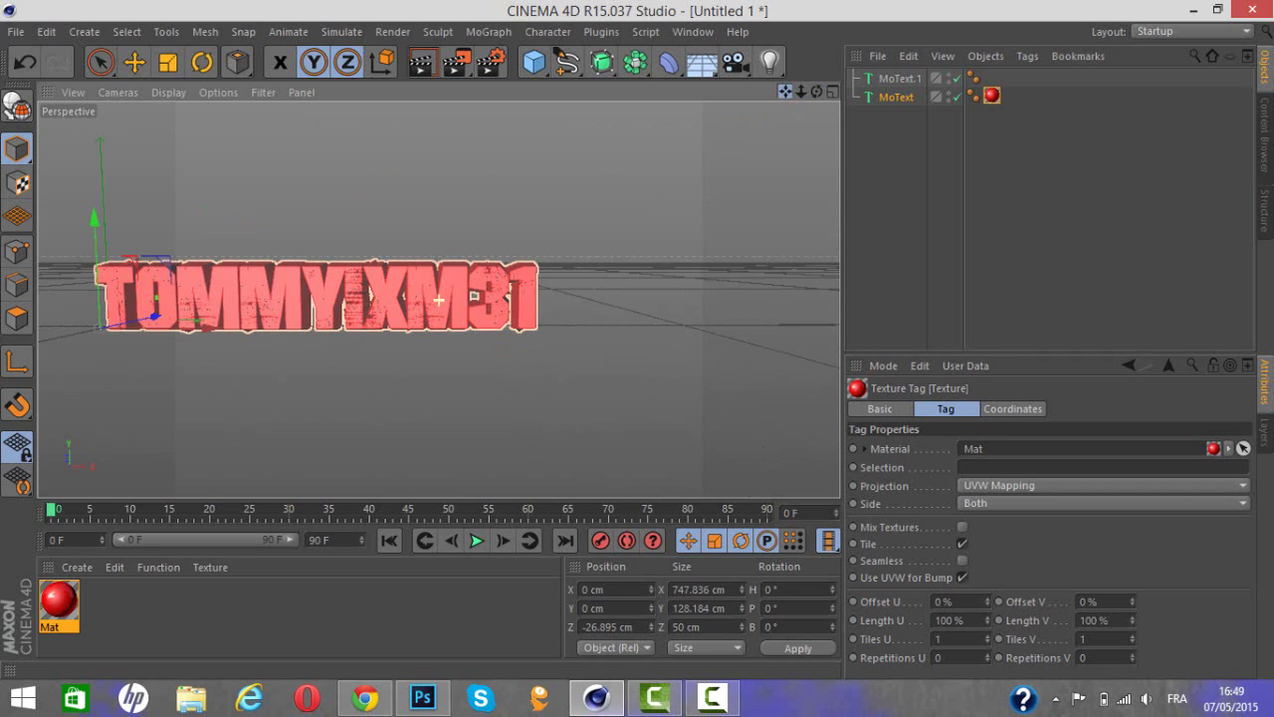
{"action": "left_click_drag", "start_coordinate": [785, 92], "coordinate": [834, 93]}
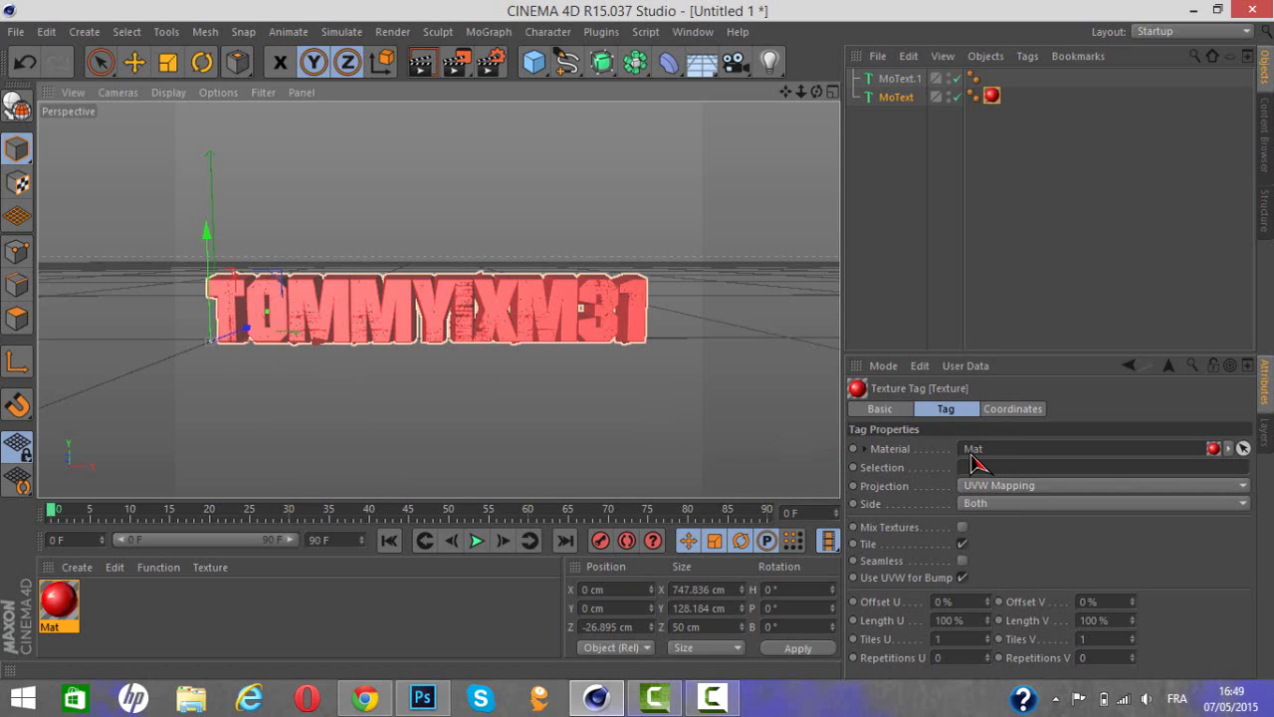
{"action": "left_click", "coordinate": [896, 97]}
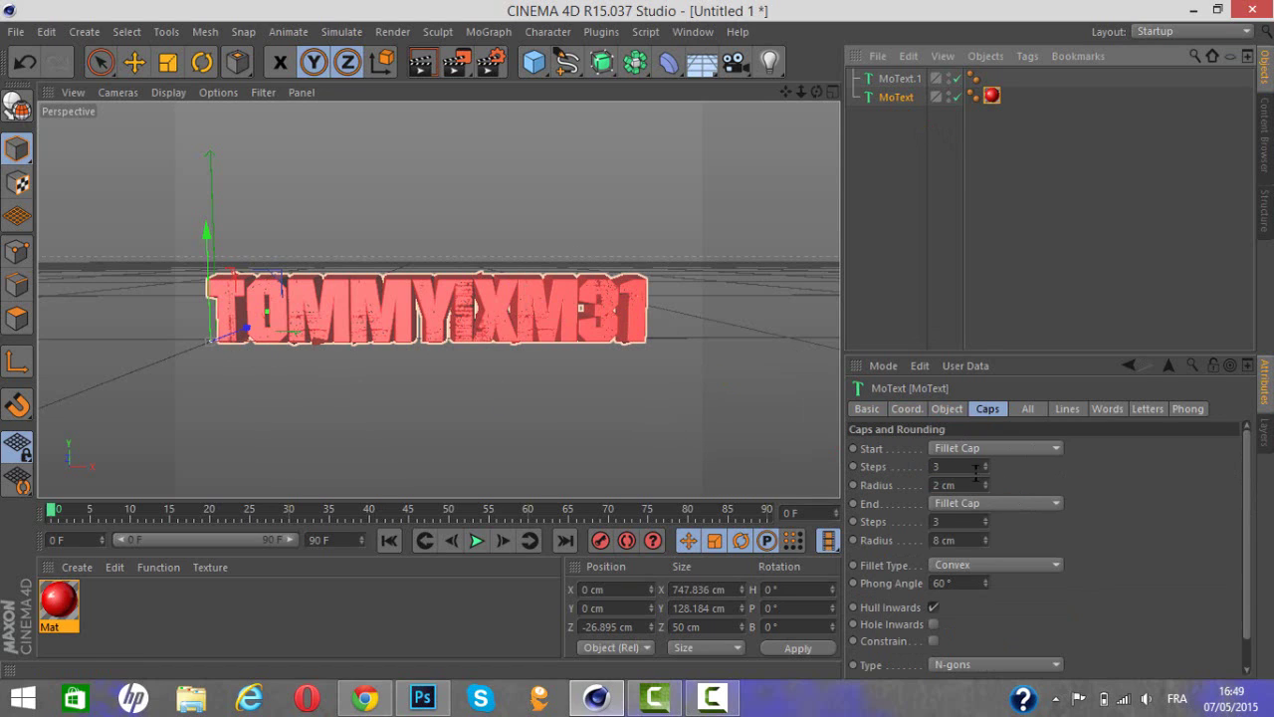
{"action": "left_click", "coordinate": [985, 469]}
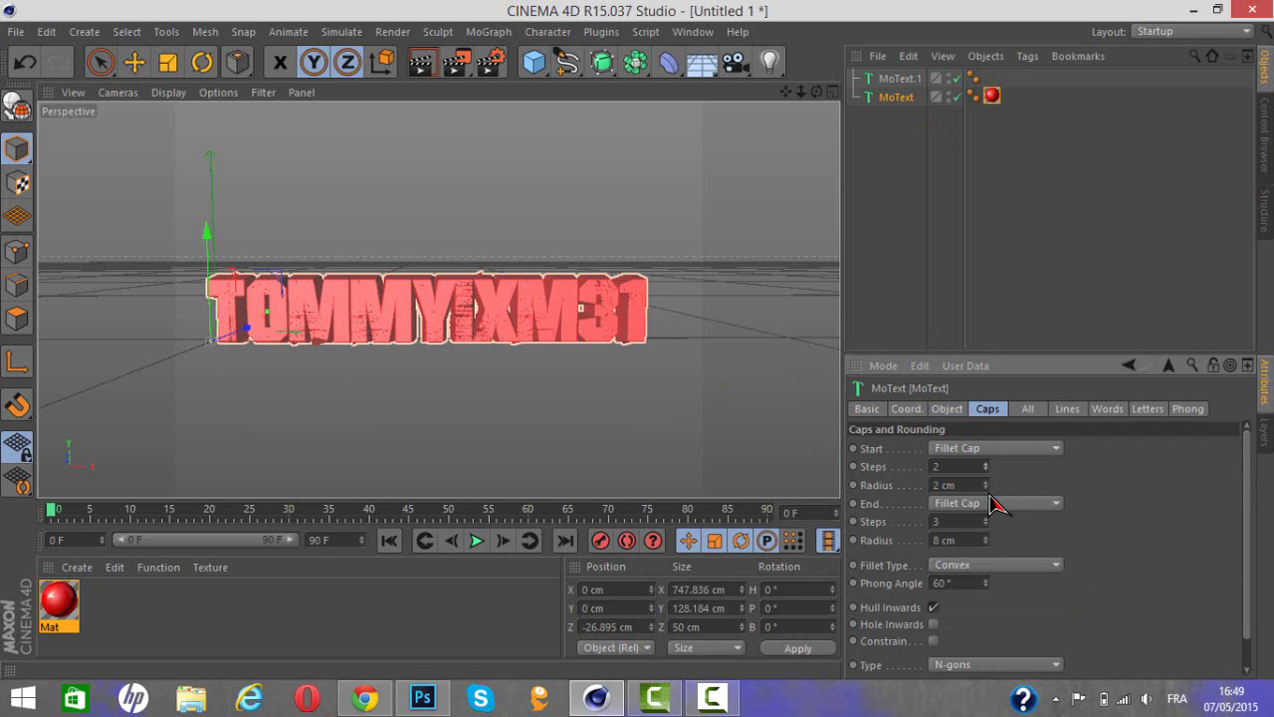
{"action": "key", "text": "Down"}
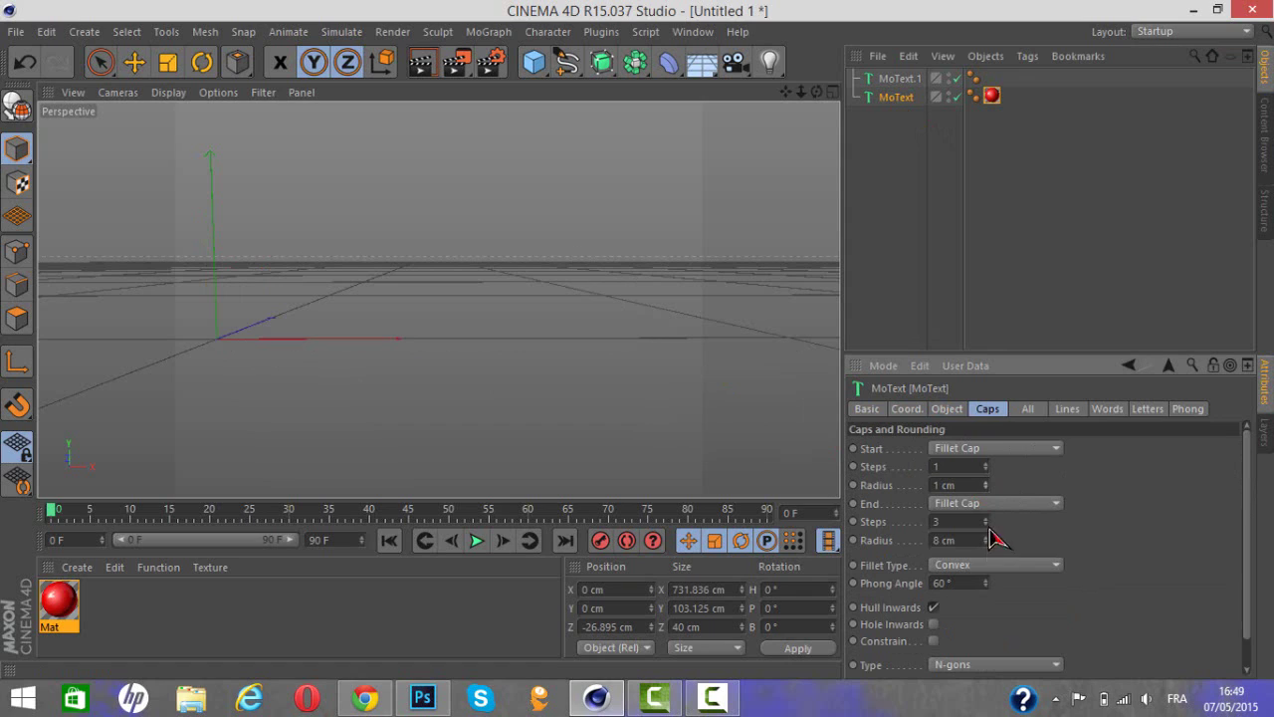
{"action": "left_click", "coordinate": [986, 482]}
{"action": "left_click", "coordinate": [986, 483]}
{"action": "key", "text": "Return"}
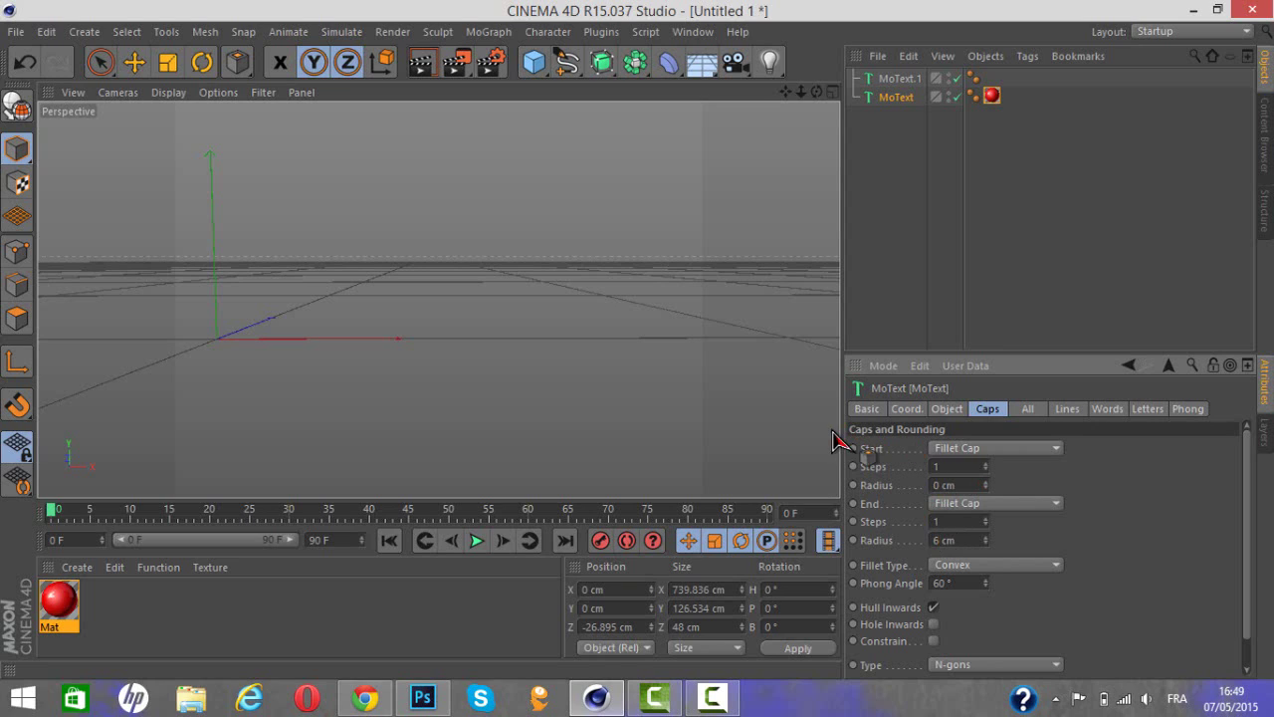
{"action": "left_click", "coordinate": [914, 322]}
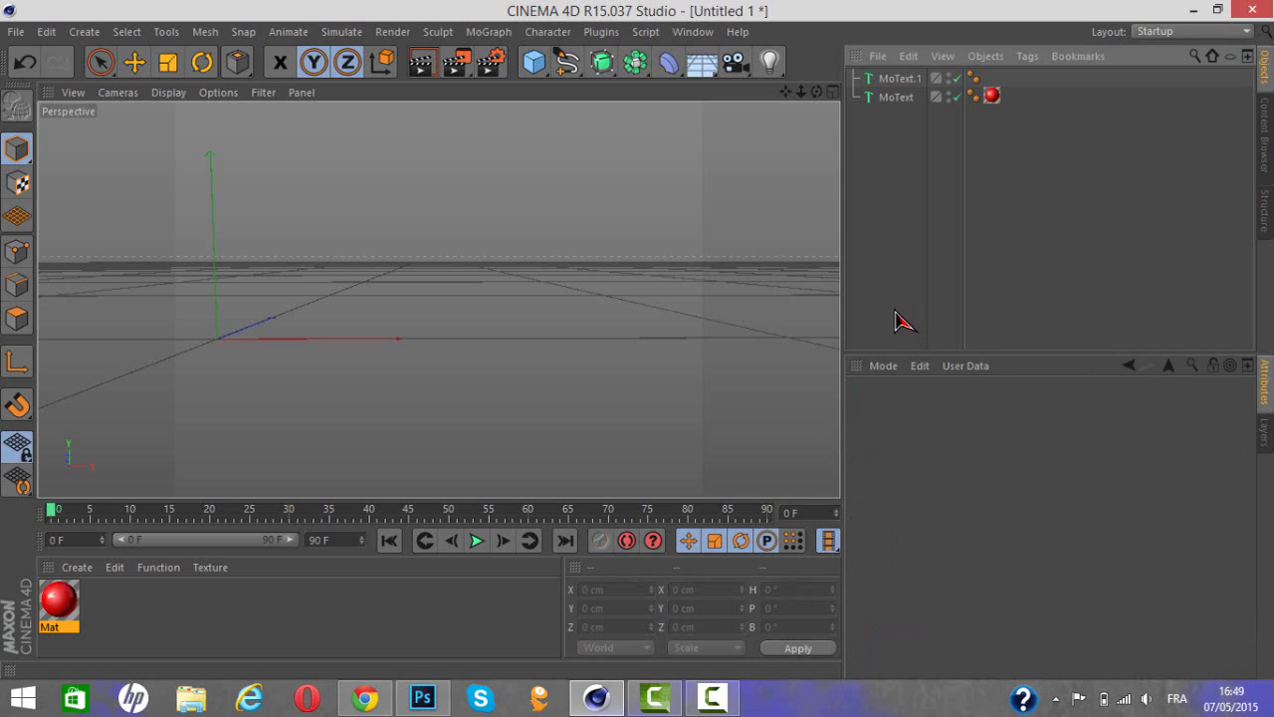
{"action": "left_click", "coordinate": [911, 97]}
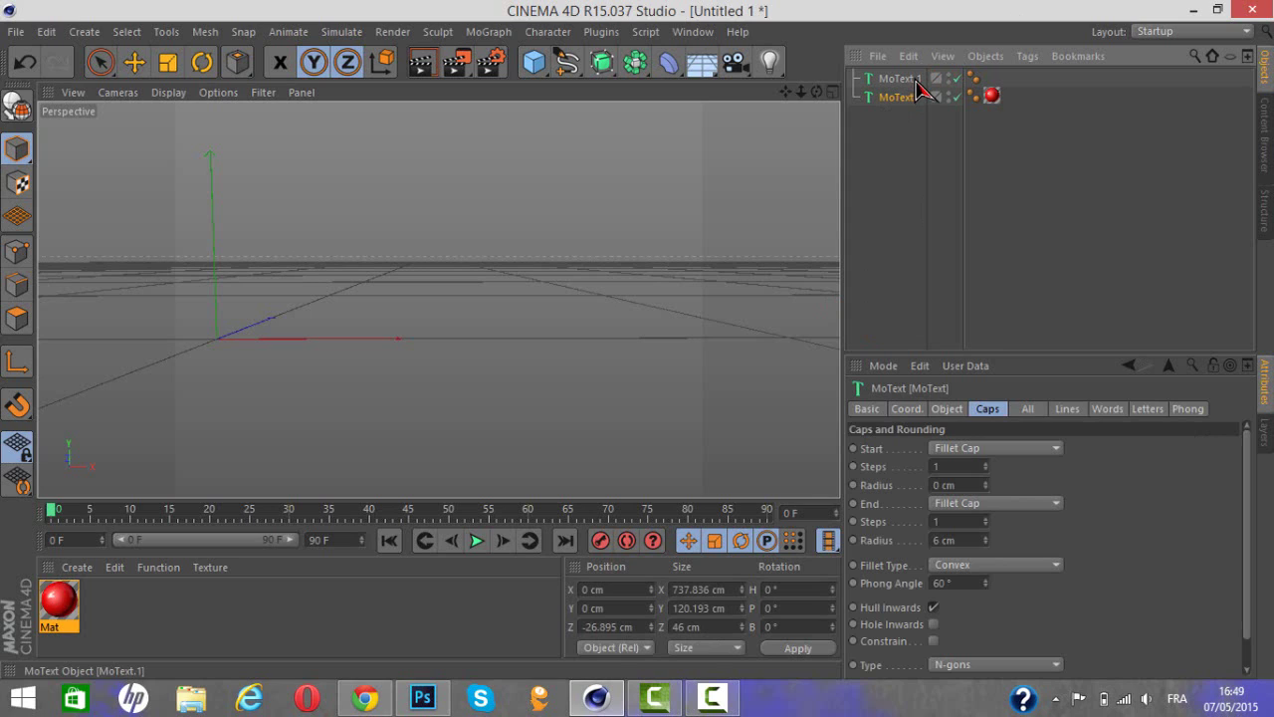
- Create a second material and set its color to black, RGB 0, 0, 0
{"action": "left_click", "coordinate": [917, 81]}
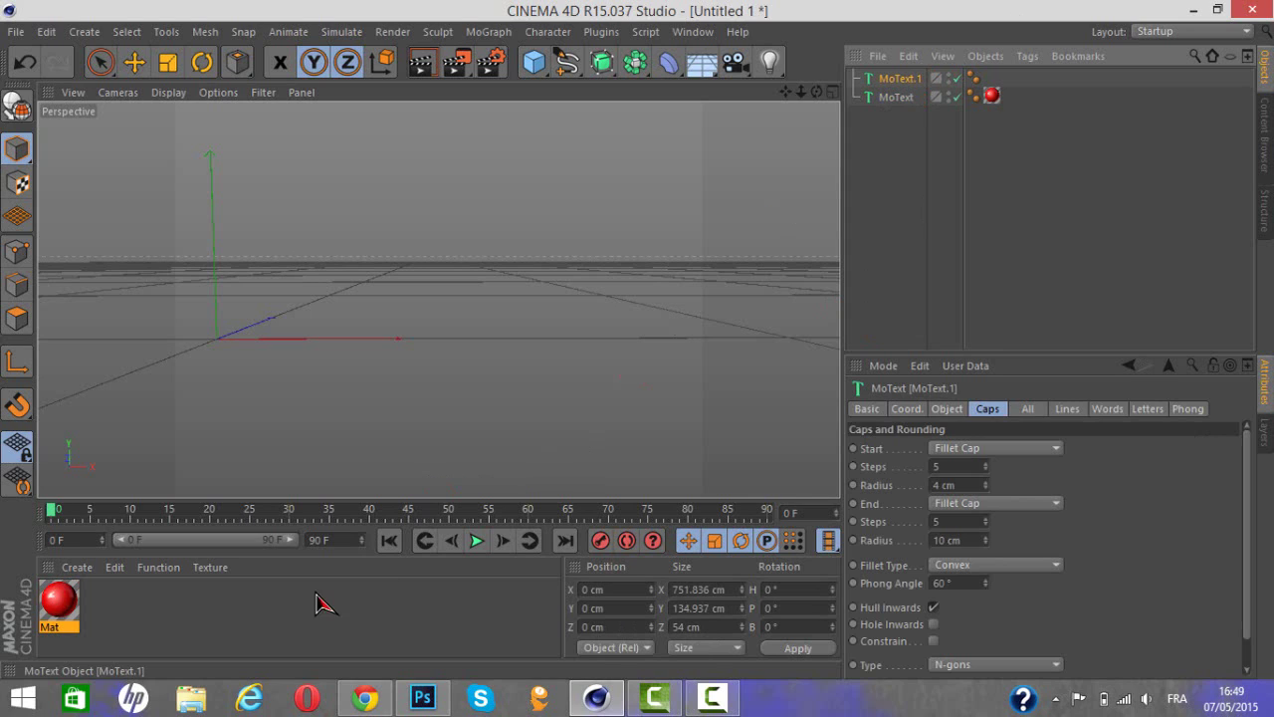
{"action": "left_click", "coordinate": [221, 632]}
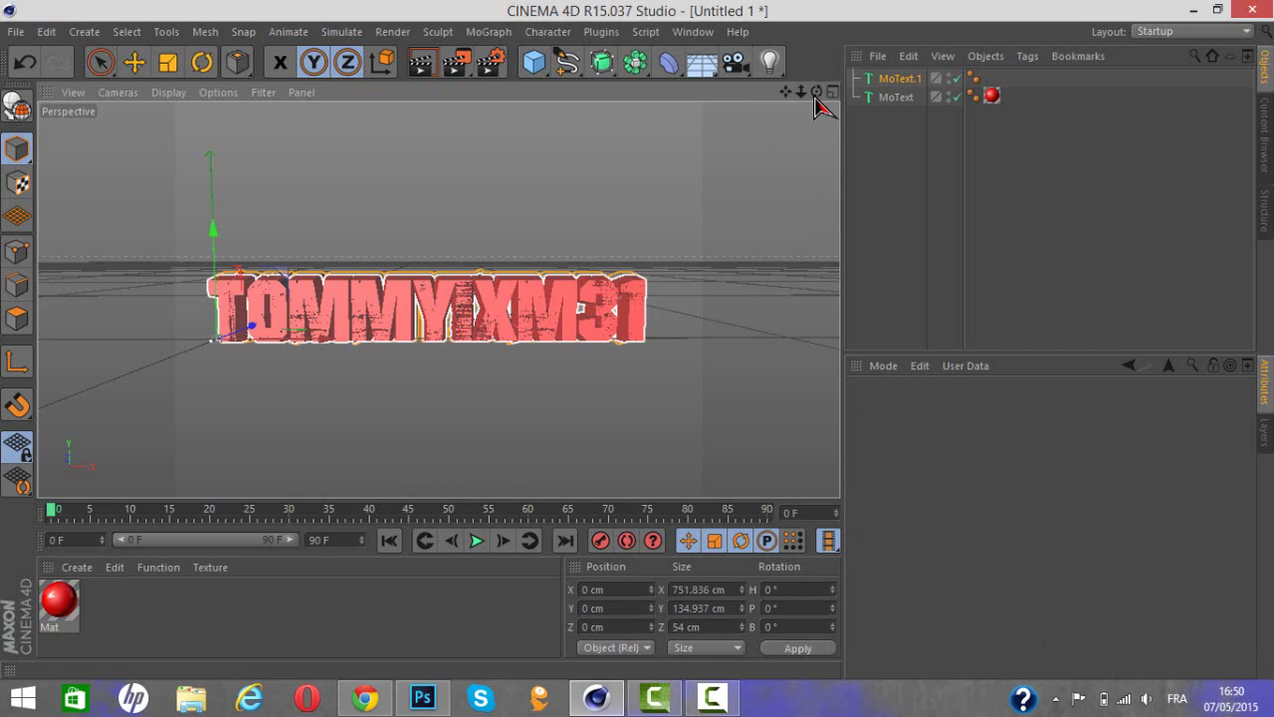
{"action": "double_click", "coordinate": [151, 619]}
{"action": "double_click", "coordinate": [60, 612]}
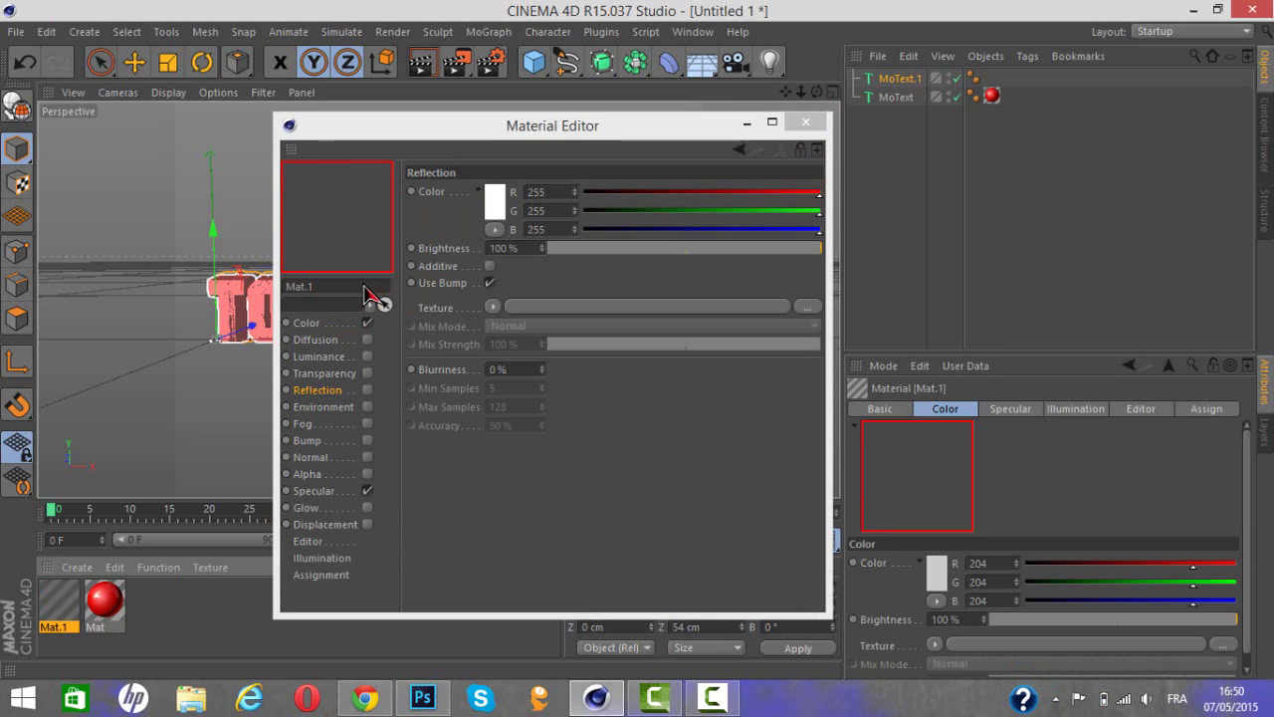
{"action": "left_click", "coordinate": [306, 324]}
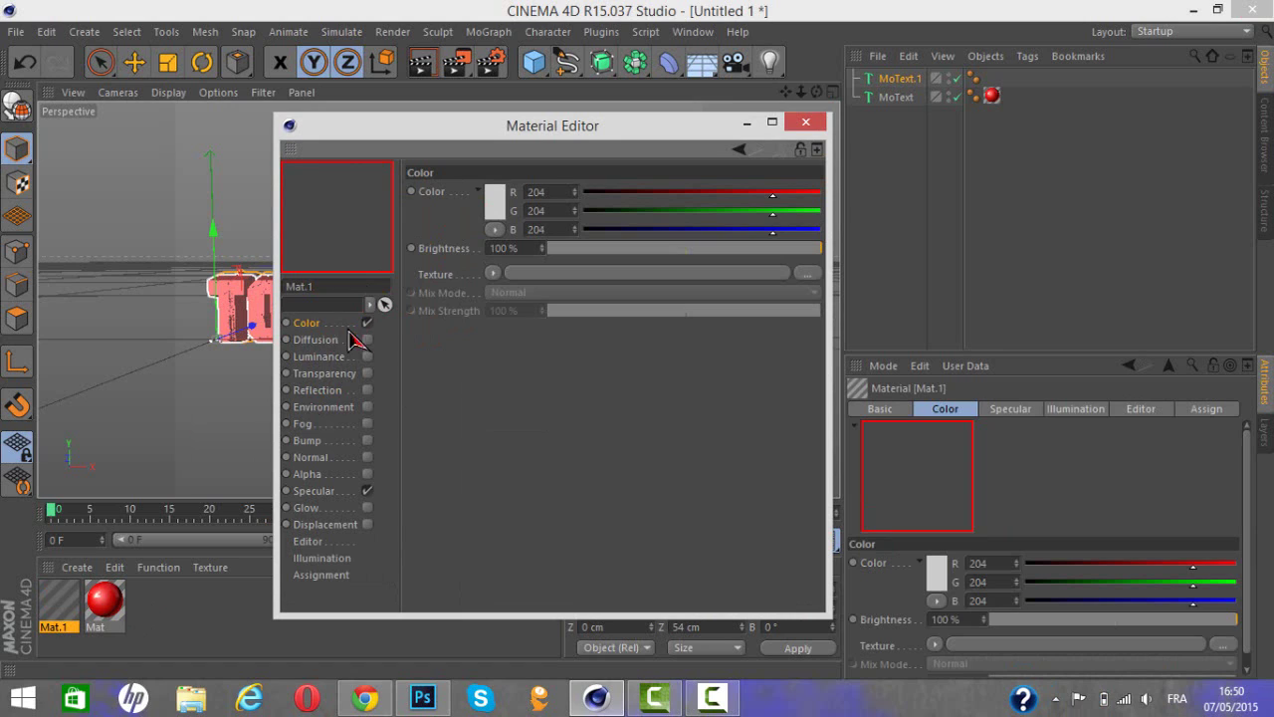
{"action": "left_click", "coordinate": [318, 393]}
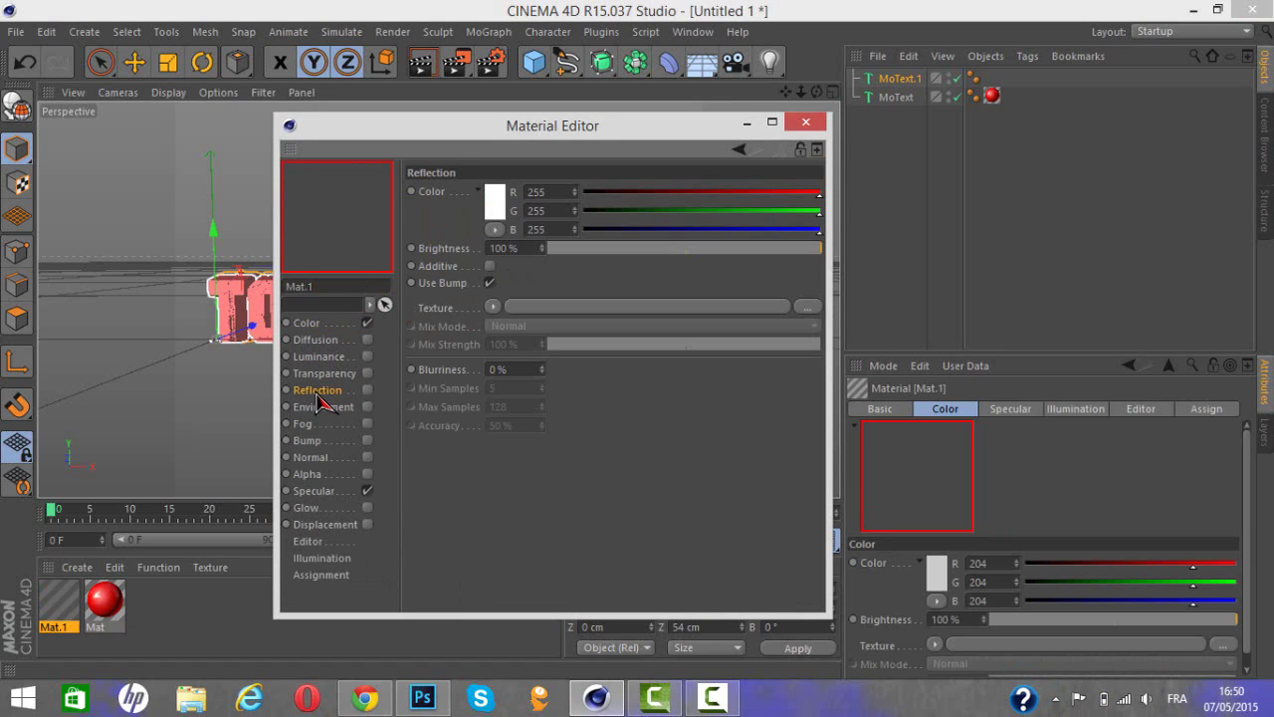
{"action": "left_click", "coordinate": [306, 323]}
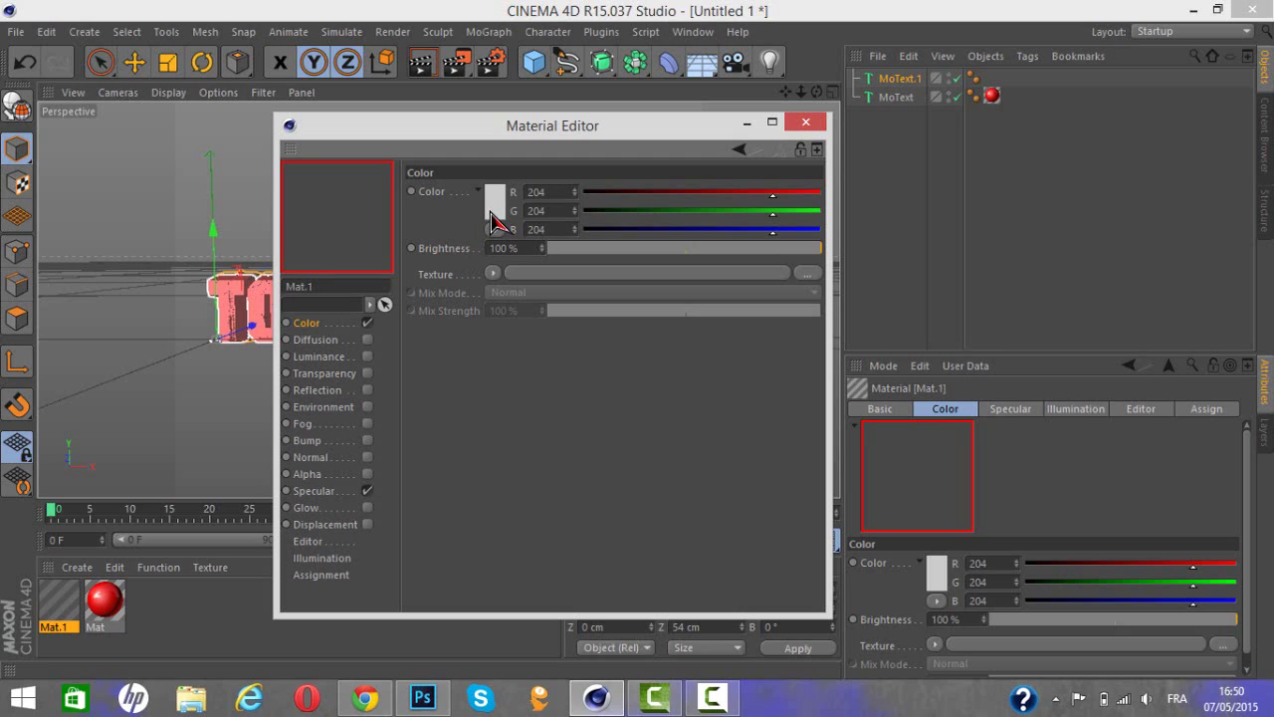
{"action": "left_click", "coordinate": [491, 229]}
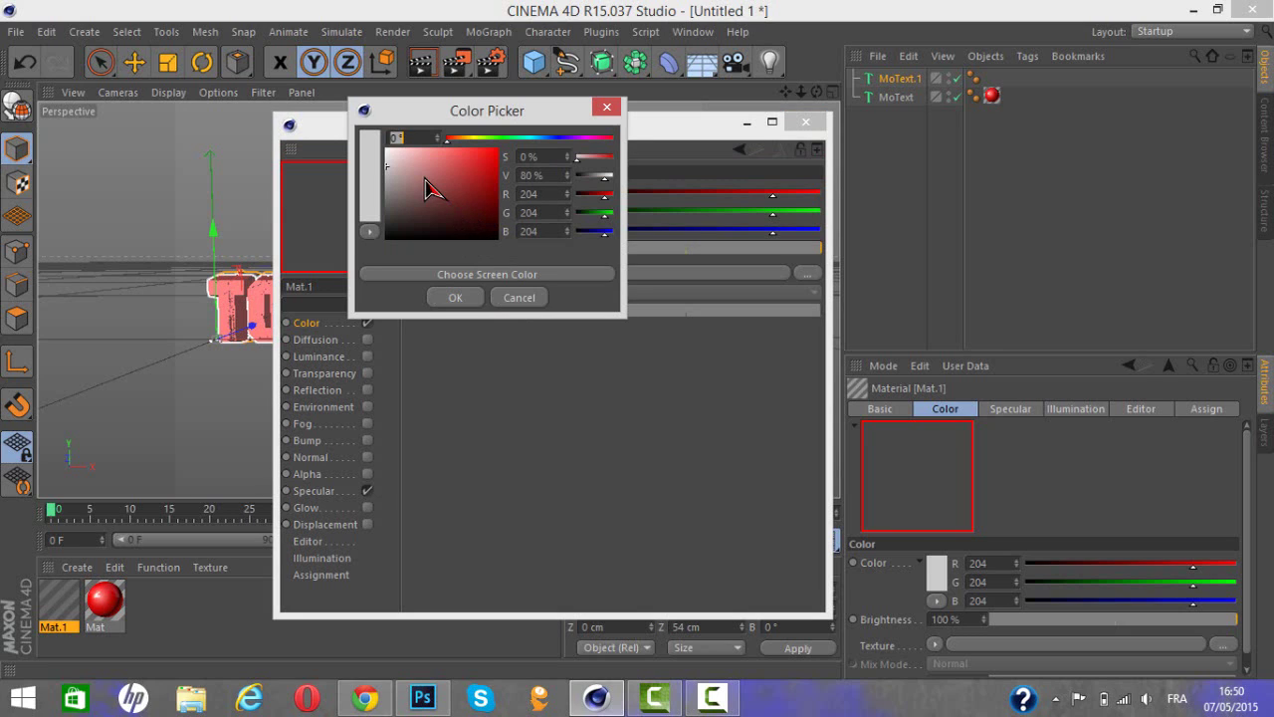
{"action": "left_click_drag", "start_coordinate": [400, 169], "coordinate": [364, 284]}
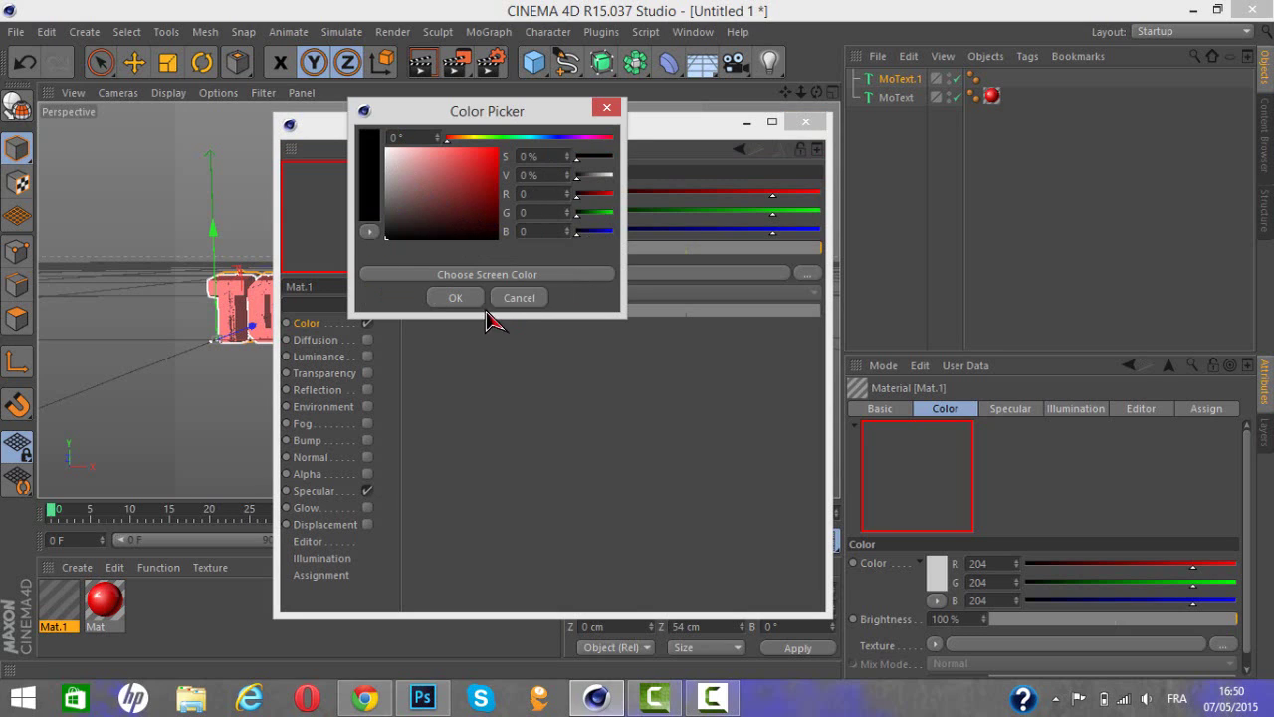
{"action": "left_click", "coordinate": [457, 299]}
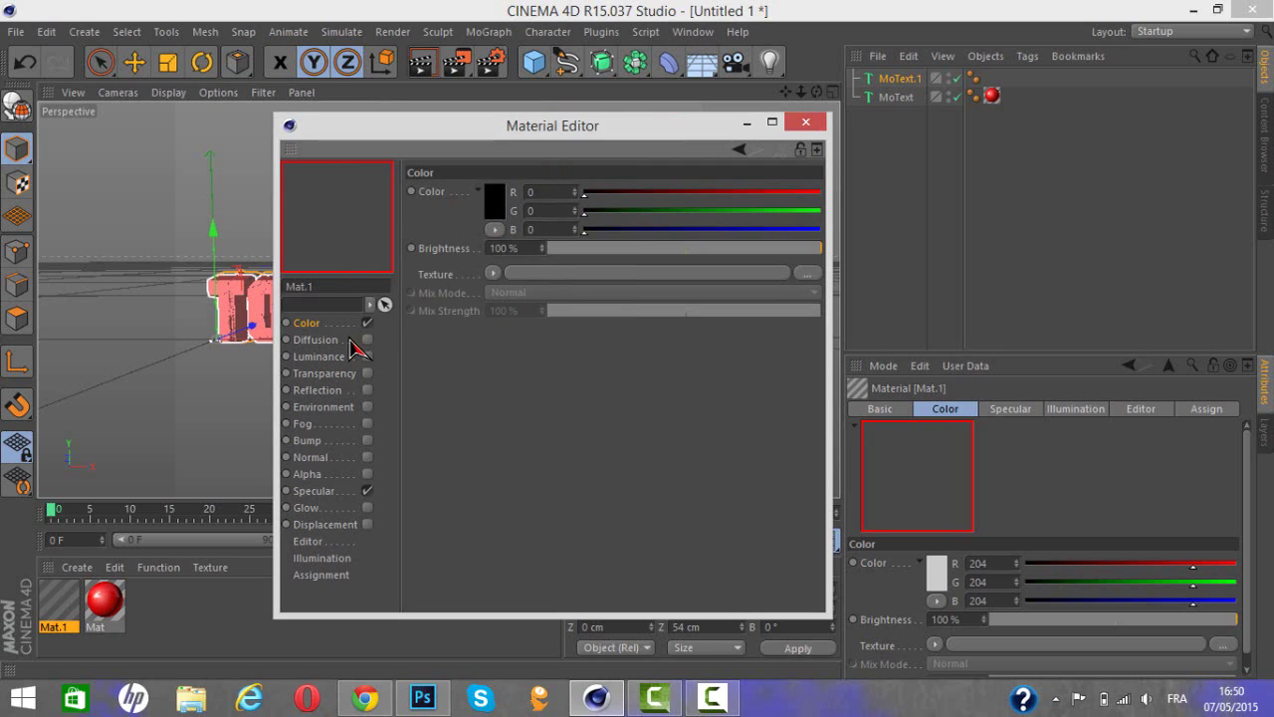
- Enable reflection on the black material and lower the reflection brightness to about 18%
{"action": "left_click", "coordinate": [324, 389]}
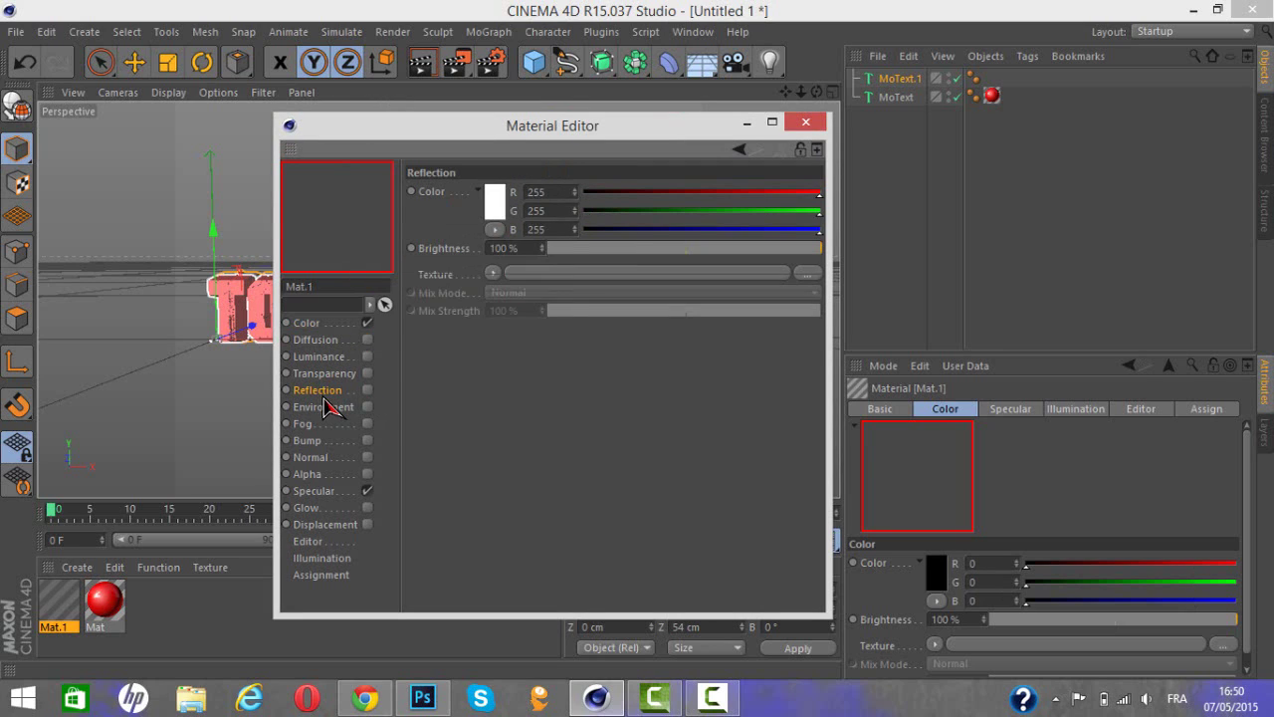
{"action": "left_click", "coordinate": [598, 248]}
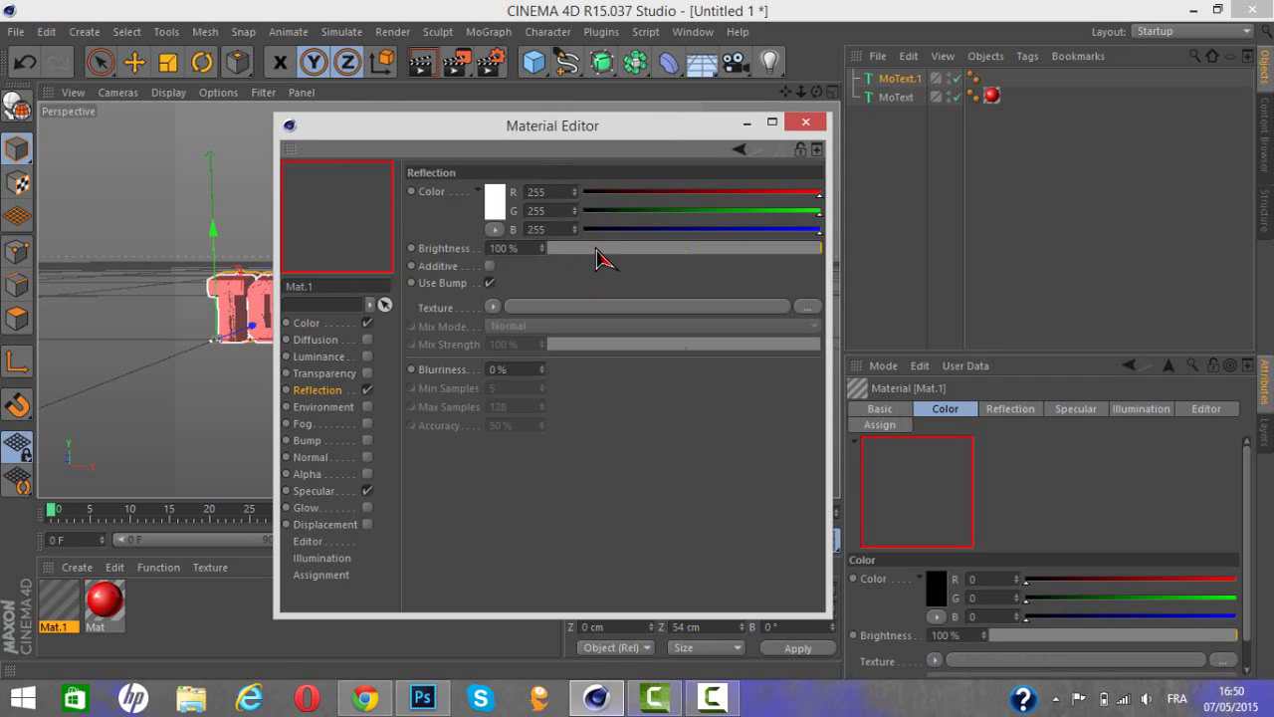
{"action": "left_click", "coordinate": [596, 250]}
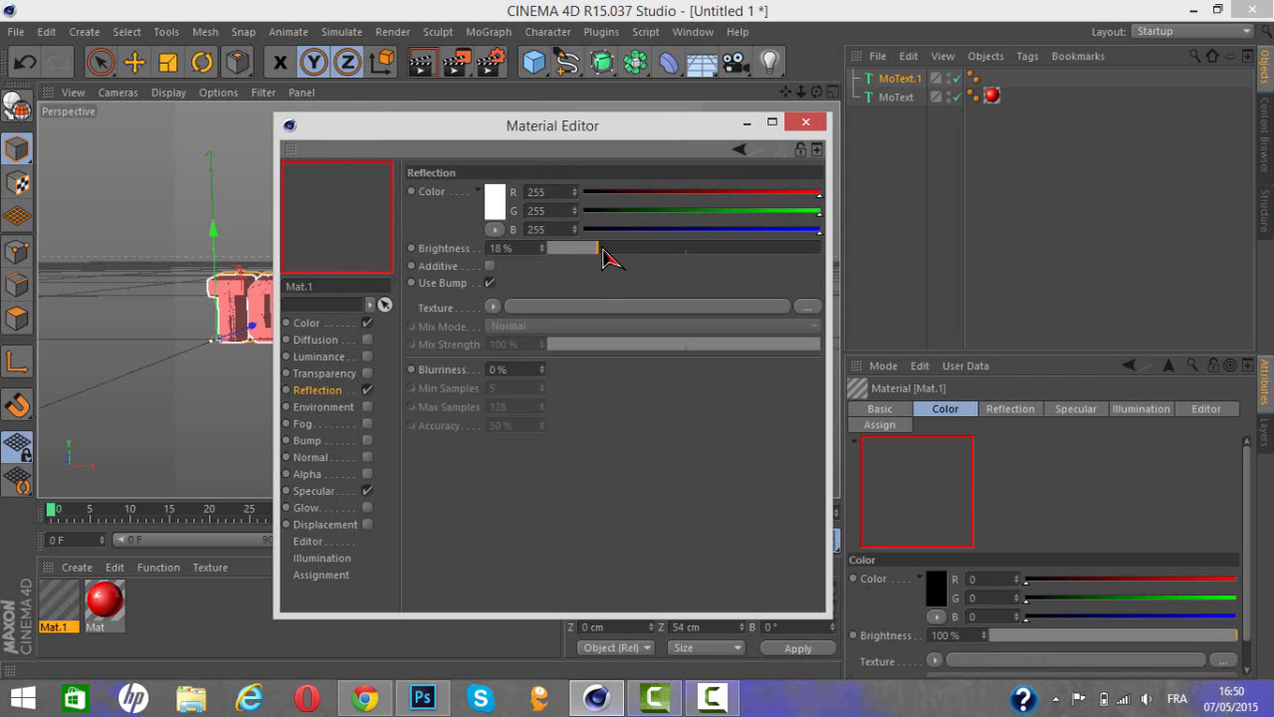
{"action": "left_click", "coordinate": [603, 248]}
{"action": "left_click", "coordinate": [806, 124]}
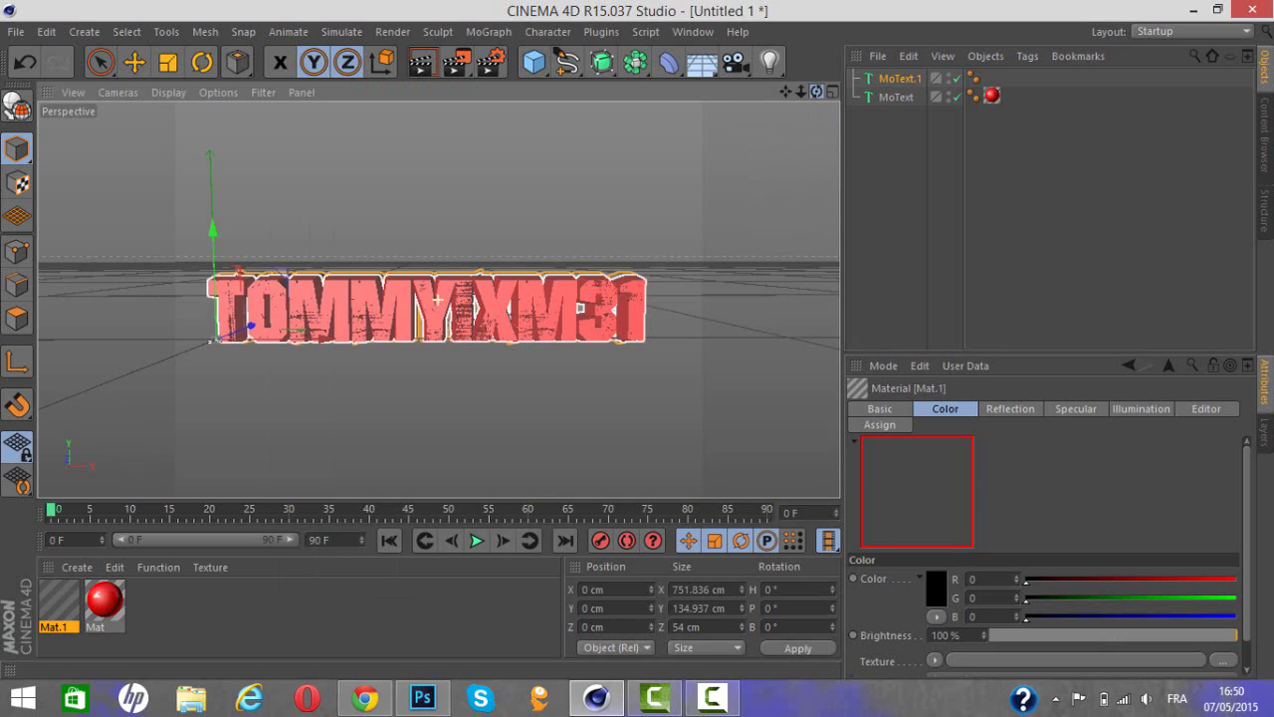
{"action": "left_click_drag", "start_coordinate": [438, 300], "coordinate": [437, 299], "text": "alt"}
{"action": "left_click_drag", "start_coordinate": [816, 91], "coordinate": [818, 91]}
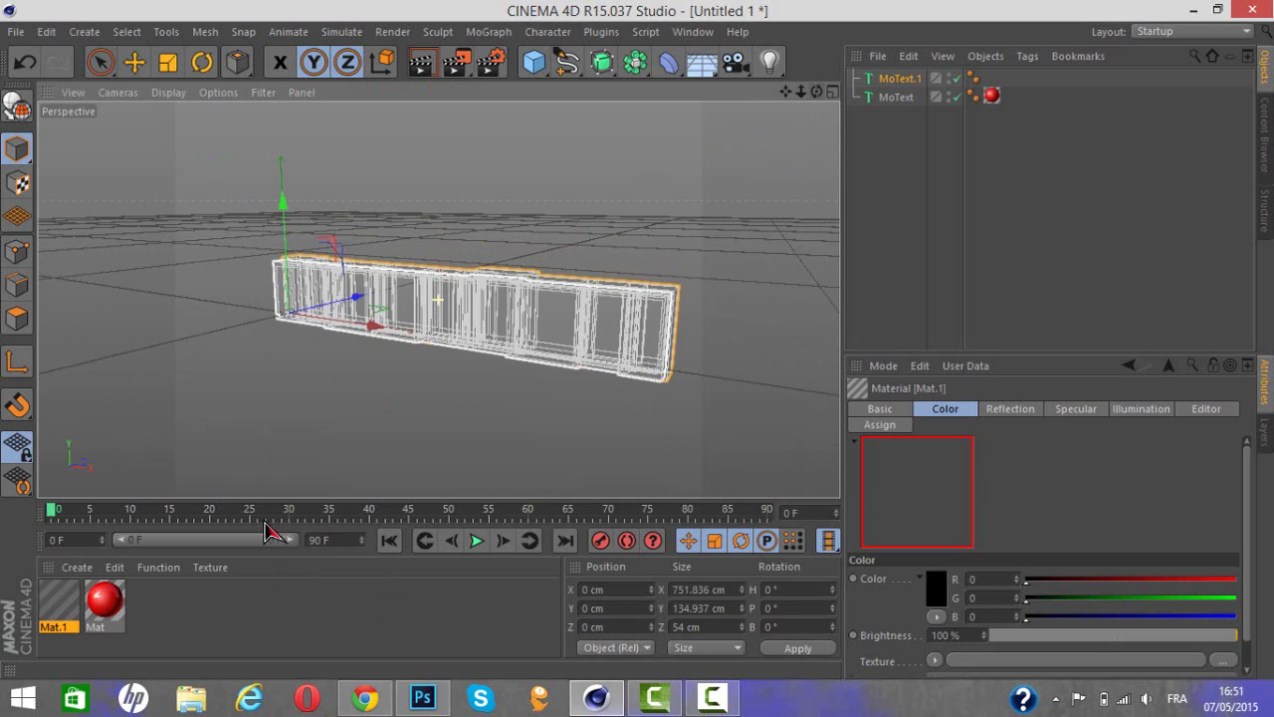
- Apply the black material to the MoText.1 object
{"action": "left_click", "coordinate": [66, 603]}
{"action": "left_click_drag", "start_coordinate": [68, 607], "coordinate": [901, 84]}
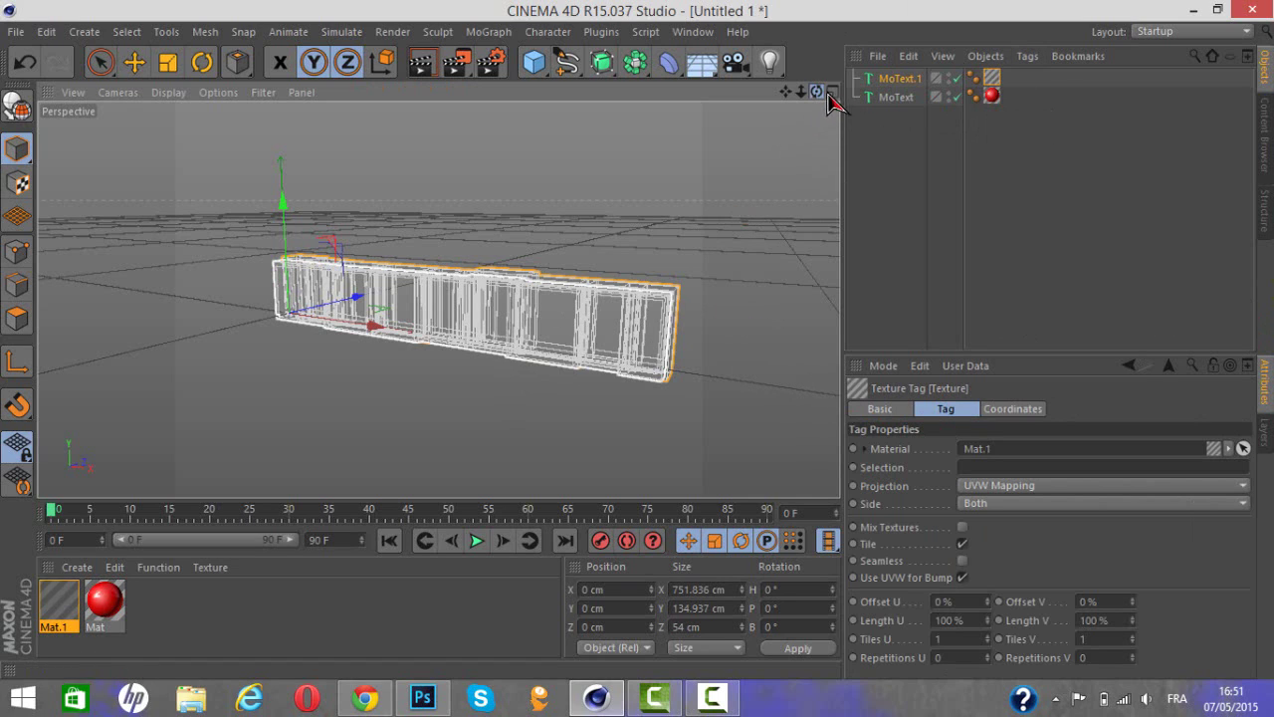
{"action": "left_click_drag", "start_coordinate": [816, 92], "coordinate": [838, 96]}
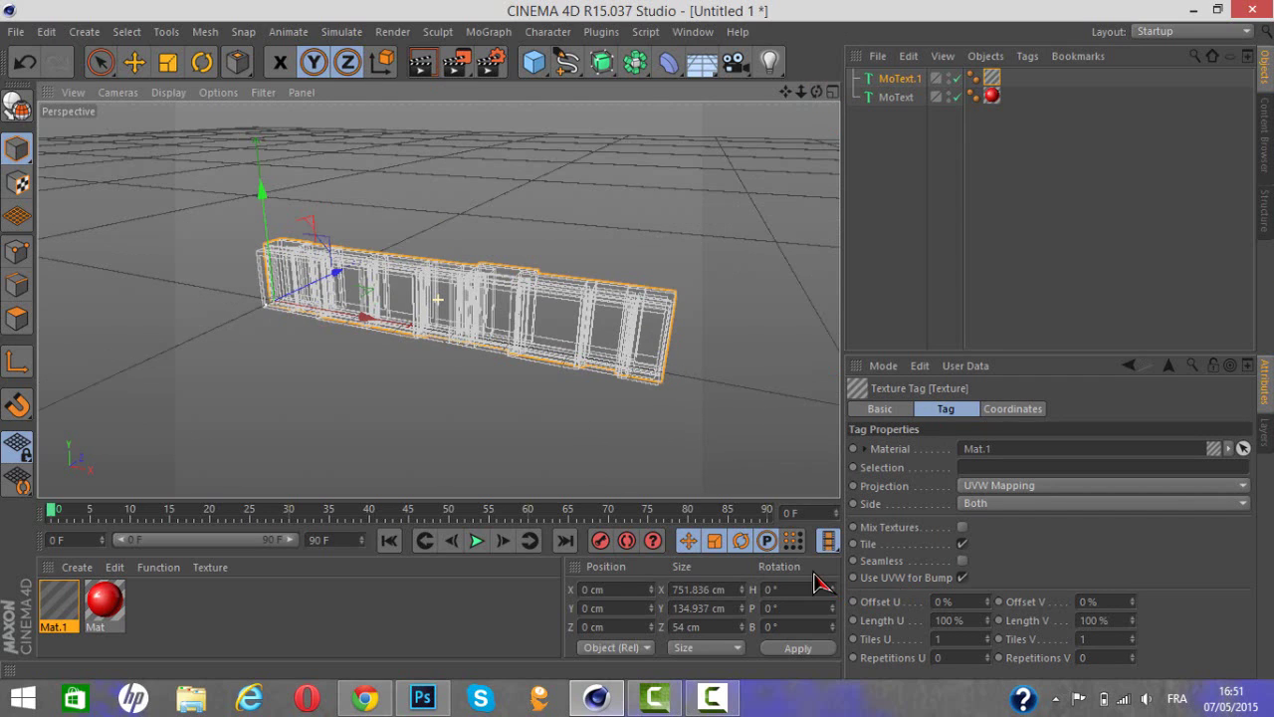
{"action": "left_click", "coordinate": [712, 699]}
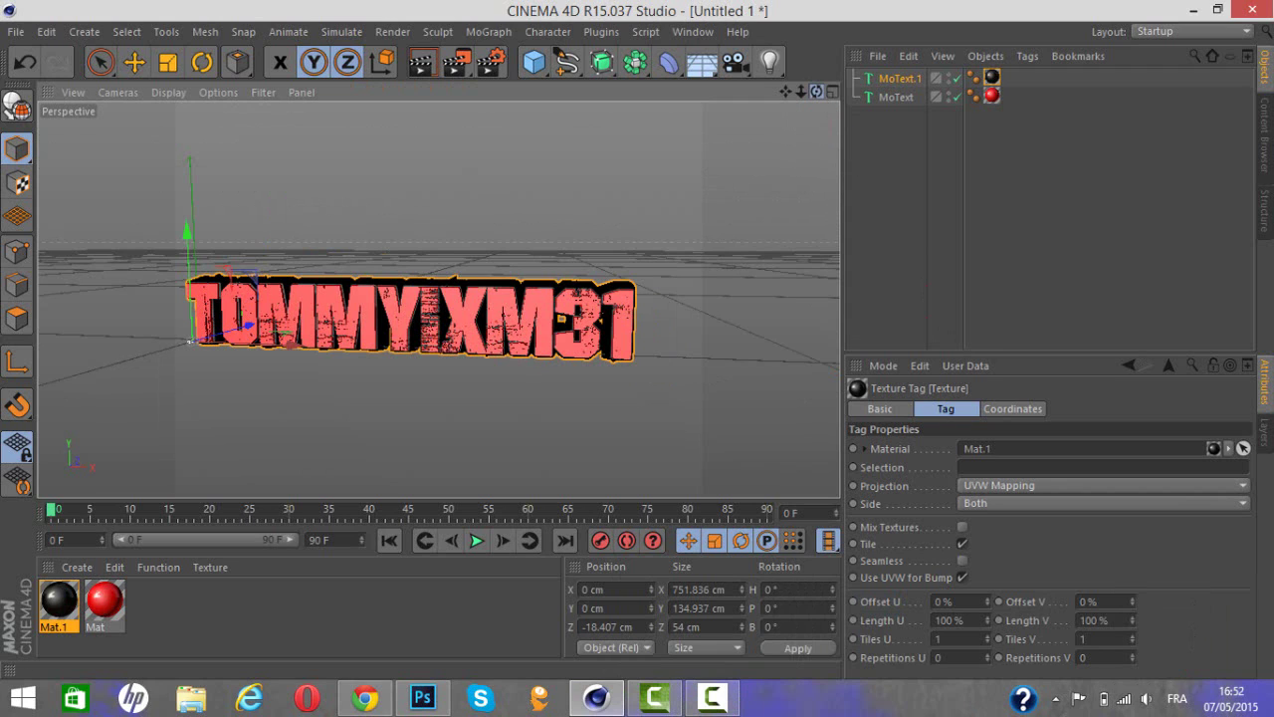
- Examine the layered 3D text from the side and the front in shaded display to check the red and black layers
{"action": "mouse_move", "coordinate": [817, 92]}
{"action": "left_mouse_down"}
{"action": "mouse_move", "coordinate": [786, 112]}
{"action": "mouse_move", "coordinate": [842, 102]}
{"action": "mouse_move", "coordinate": [627, 102]}
{"action": "left_mouse_up"}
{"action": "left_click_drag", "start_coordinate": [901, 104], "coordinate": [908, 106]}
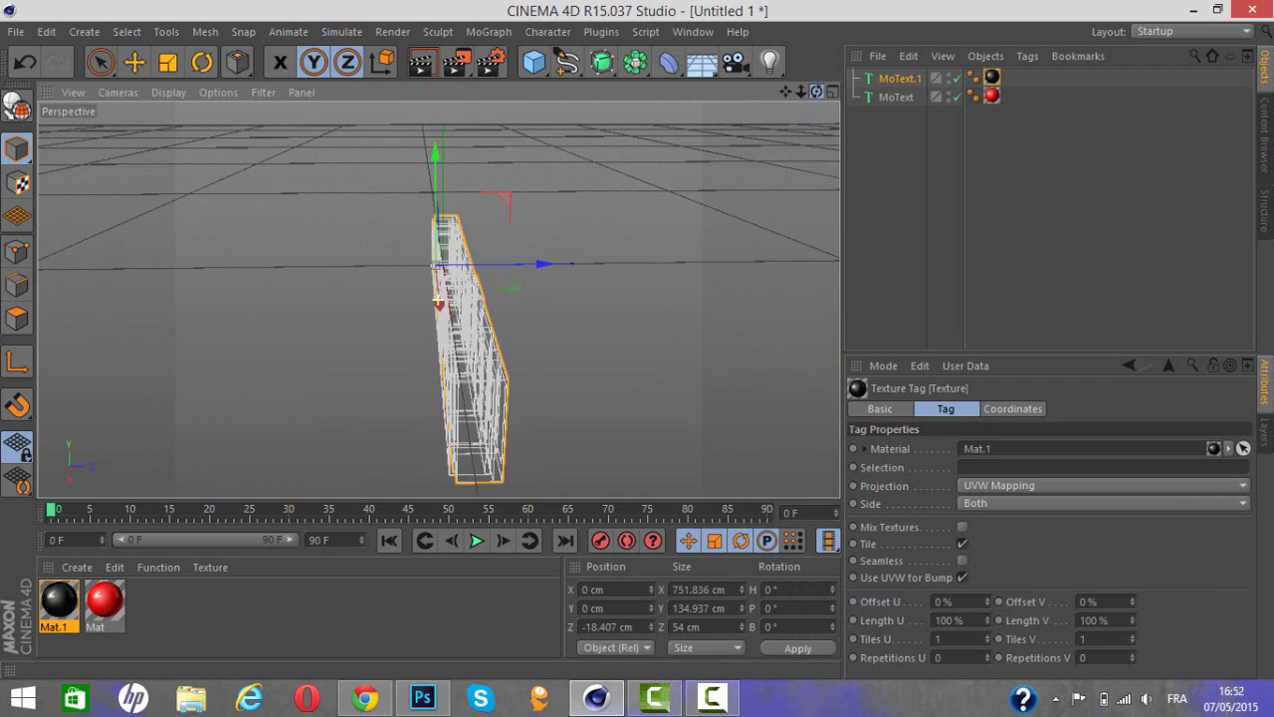
{"action": "left_click_drag", "start_coordinate": [816, 91], "coordinate": [763, 108]}
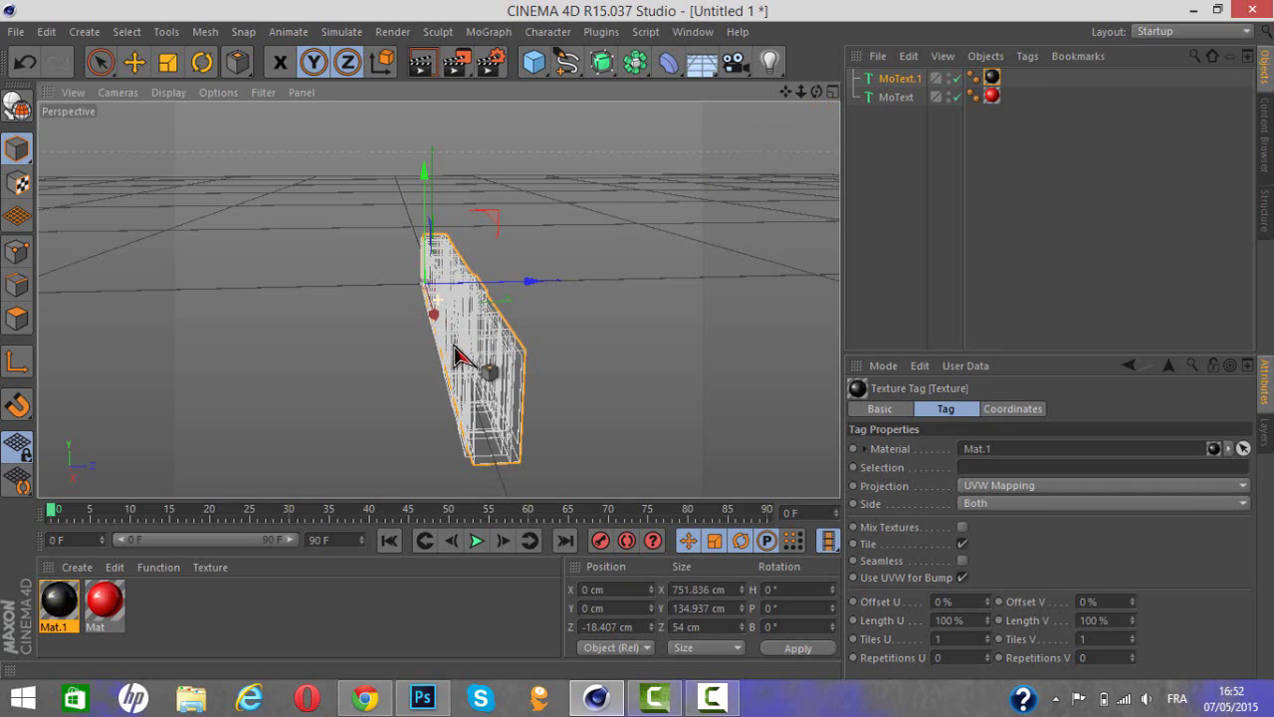
{"action": "key", "text": "n"}
{"action": "key", "text": "a"}
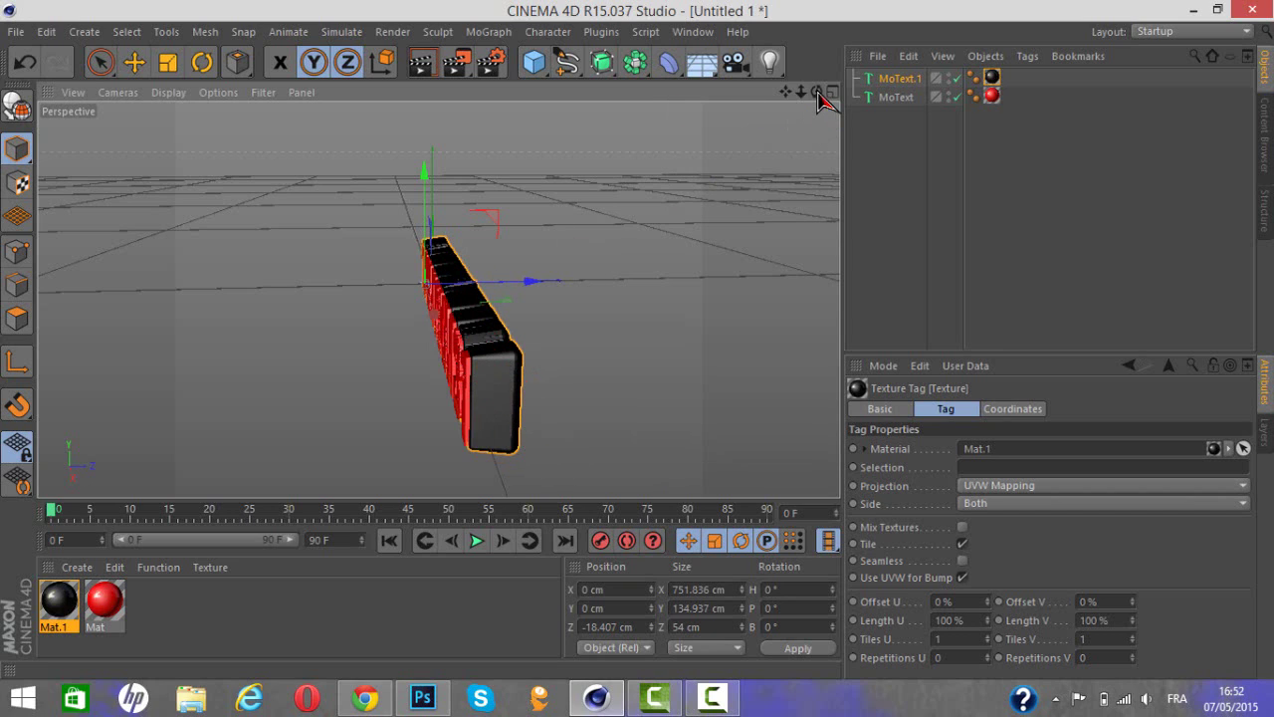
{"action": "left_click_drag", "start_coordinate": [816, 92], "coordinate": [935, 129]}
{"action": "left_click_drag", "start_coordinate": [732, 101], "coordinate": [697, 108]}
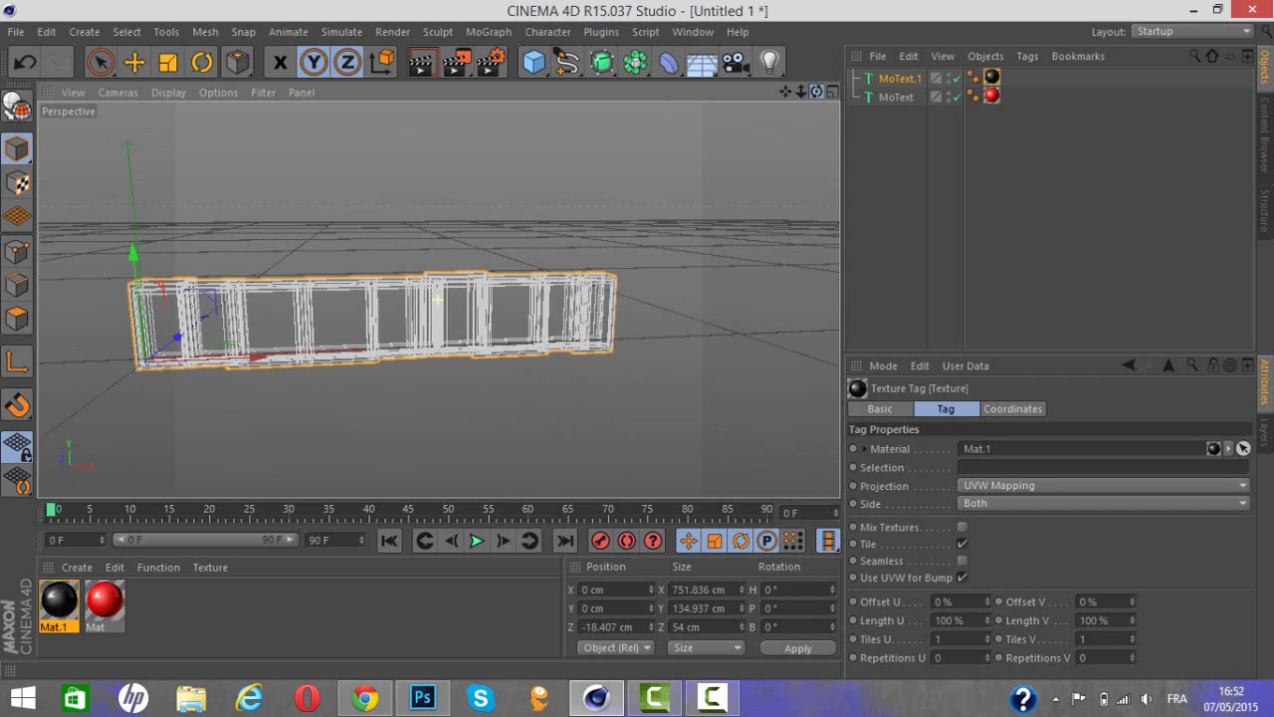
{"action": "mouse_move", "coordinate": [816, 92]}
{"action": "left_mouse_down"}
{"action": "mouse_move", "coordinate": [802, 83]}
{"action": "mouse_move", "coordinate": [814, 85]}
{"action": "left_mouse_up"}
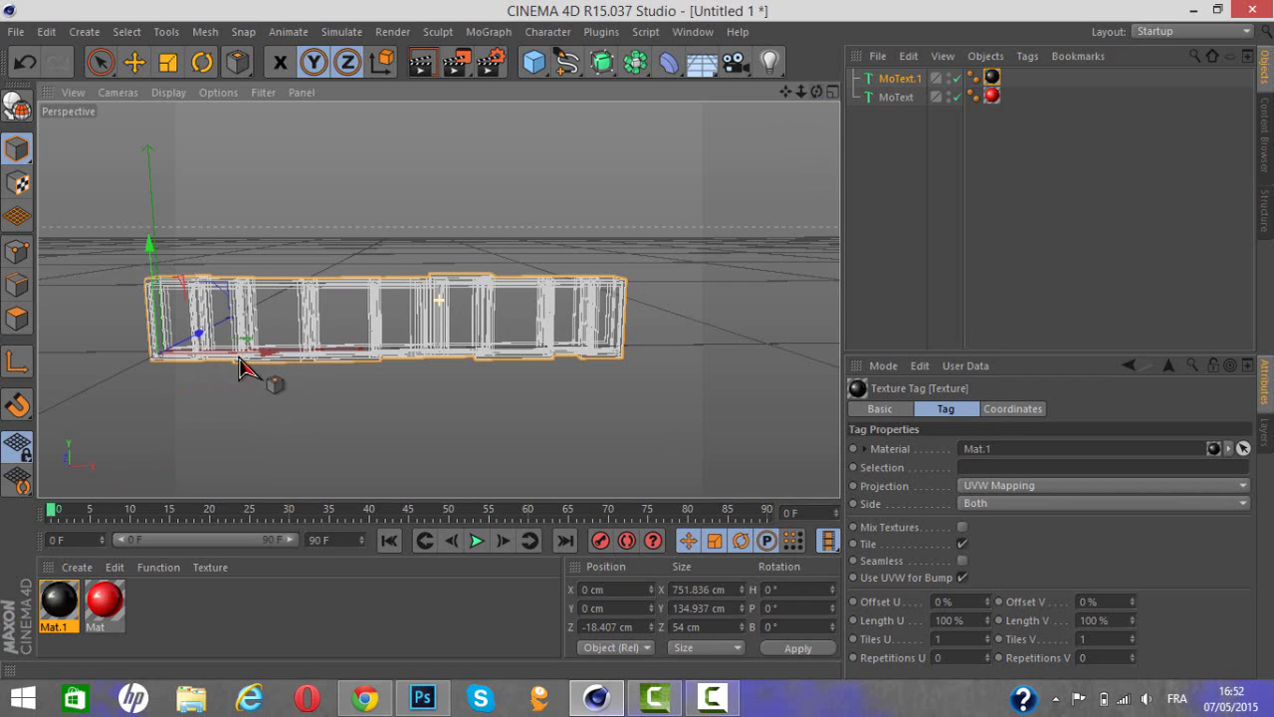
{"action": "key", "text": "n"}
{"action": "key", "text": "a"}
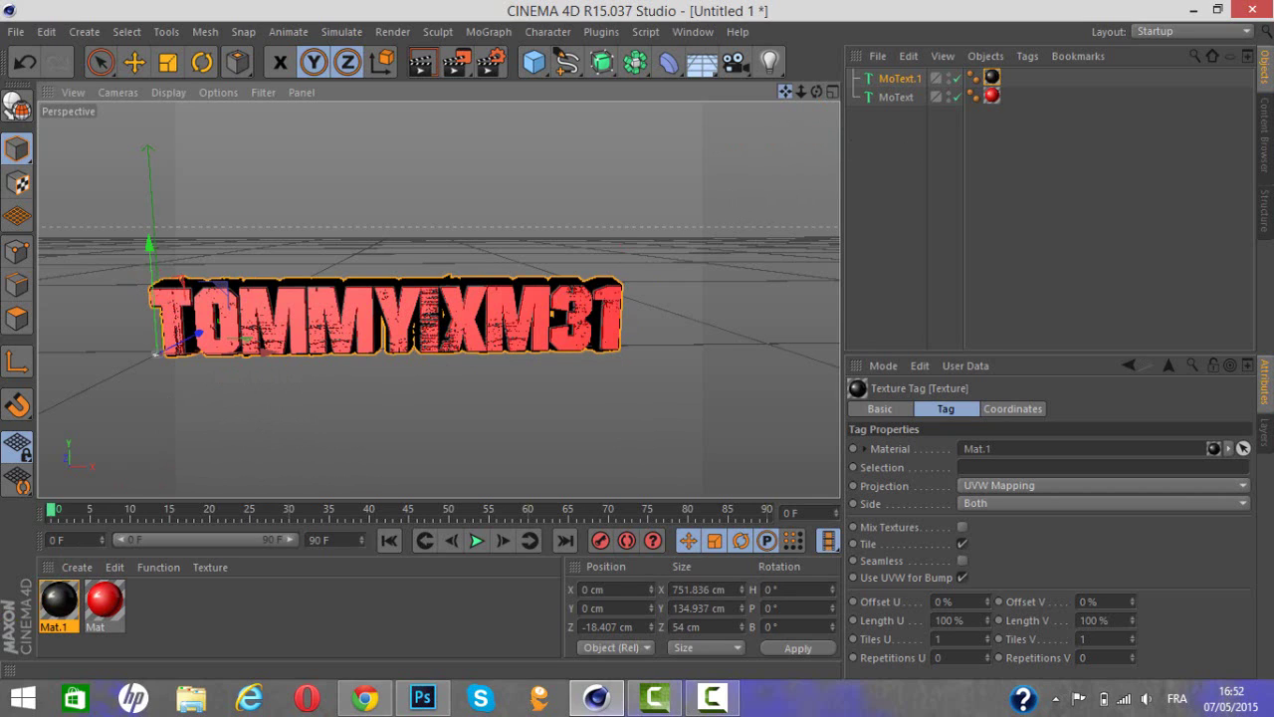
- Frame the 3D text in the perspective view, seen nearly from the front and fitting within the render area
{"action": "left_click_drag", "start_coordinate": [786, 91], "coordinate": [827, 105]}
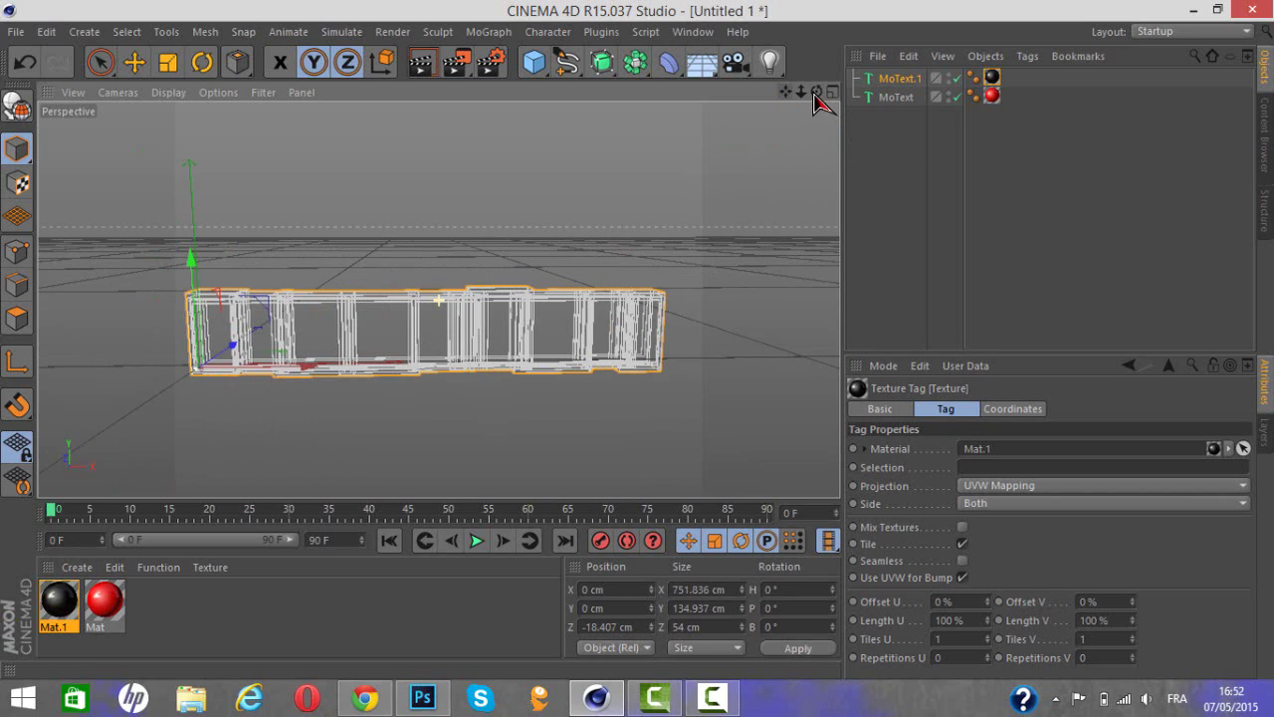
{"action": "mouse_move", "coordinate": [816, 91]}
{"action": "left_mouse_down"}
{"action": "mouse_move", "coordinate": [824, 107]}
{"action": "mouse_move", "coordinate": [797, 99]}
{"action": "left_mouse_up"}
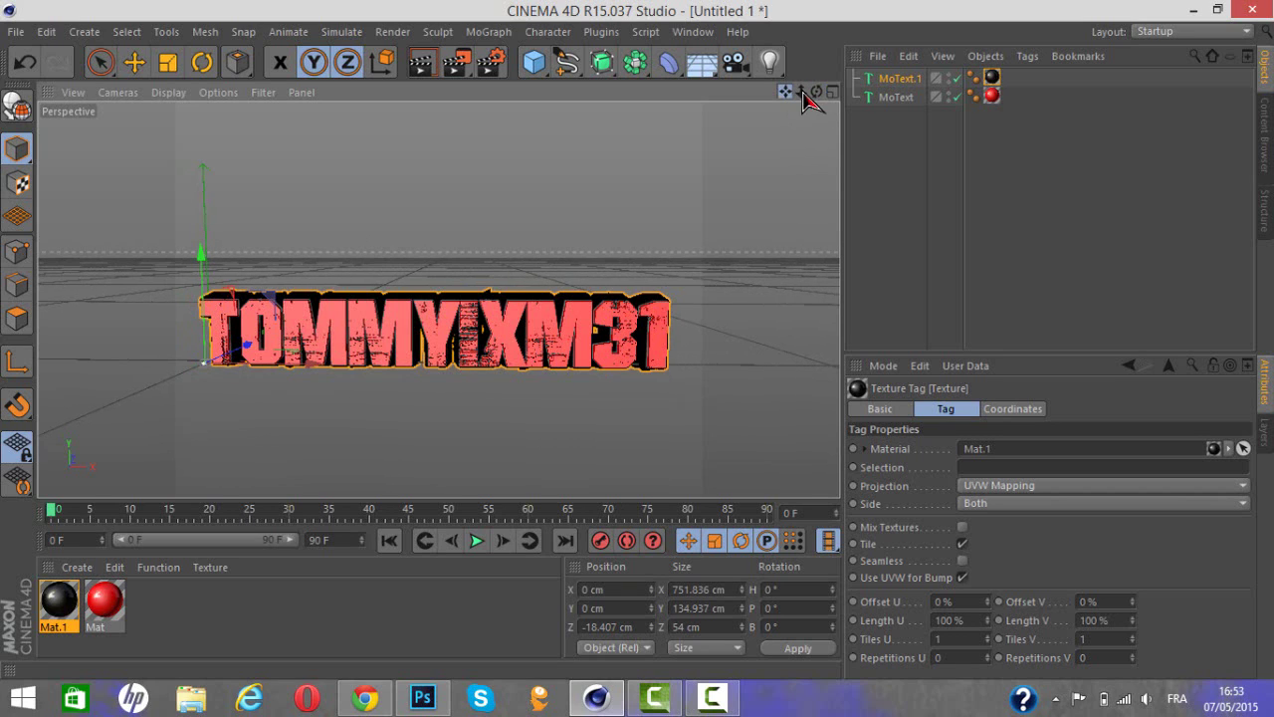
{"action": "left_click_drag", "start_coordinate": [800, 92], "coordinate": [806, 91]}
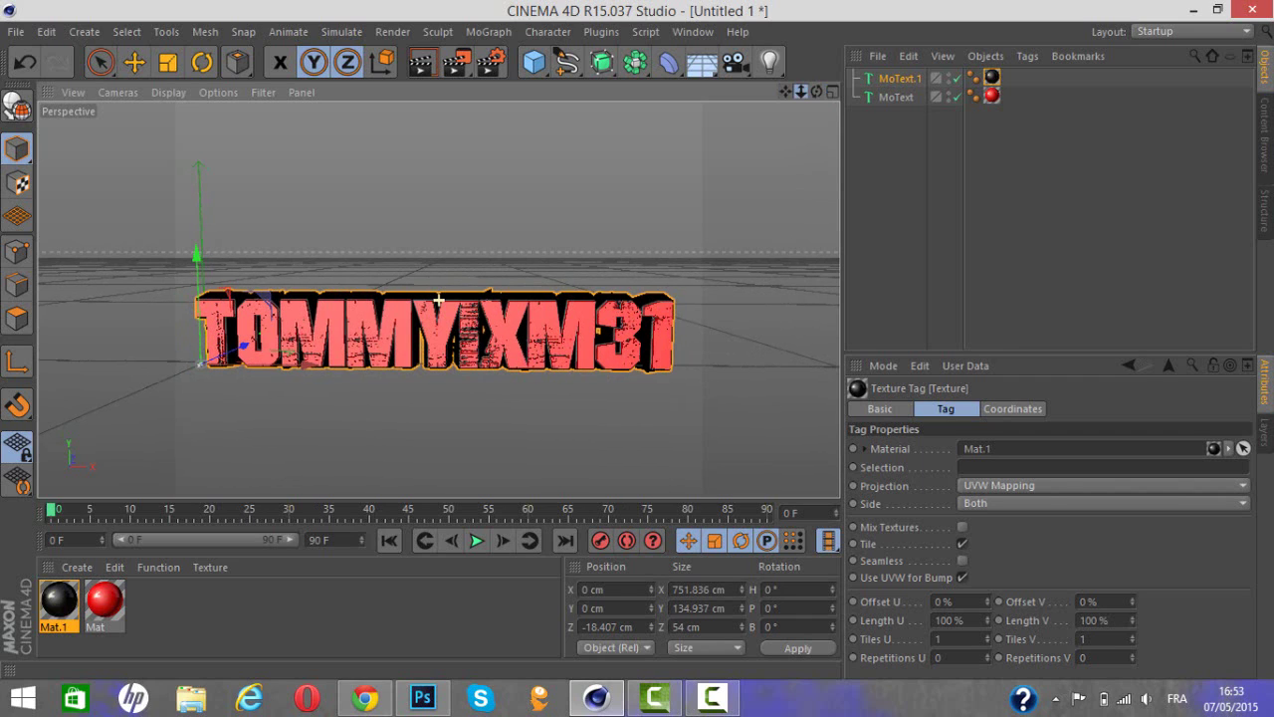
{"action": "scroll", "coordinate": [438, 299], "scroll_direction": "up", "scroll_amount": 1}
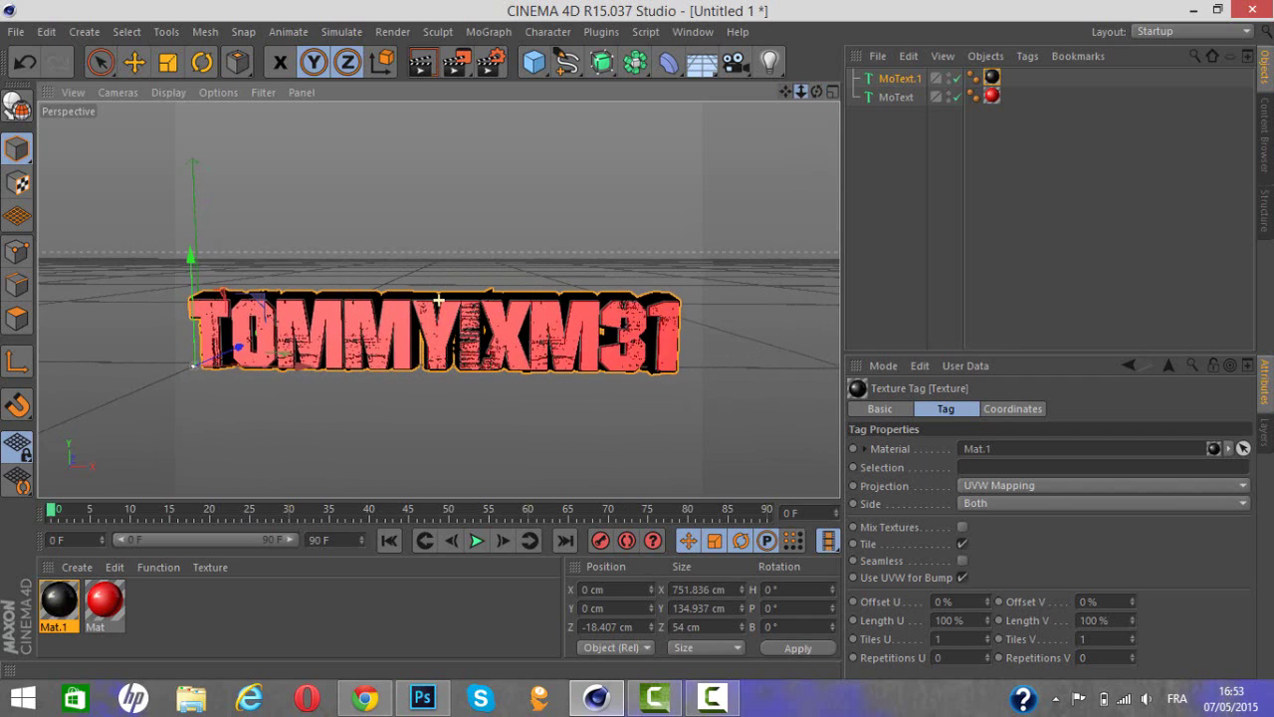
{"action": "scroll", "coordinate": [438, 299], "scroll_direction": "up", "scroll_amount": 2}
{"action": "scroll", "coordinate": [438, 298], "scroll_direction": "up", "scroll_amount": 1}
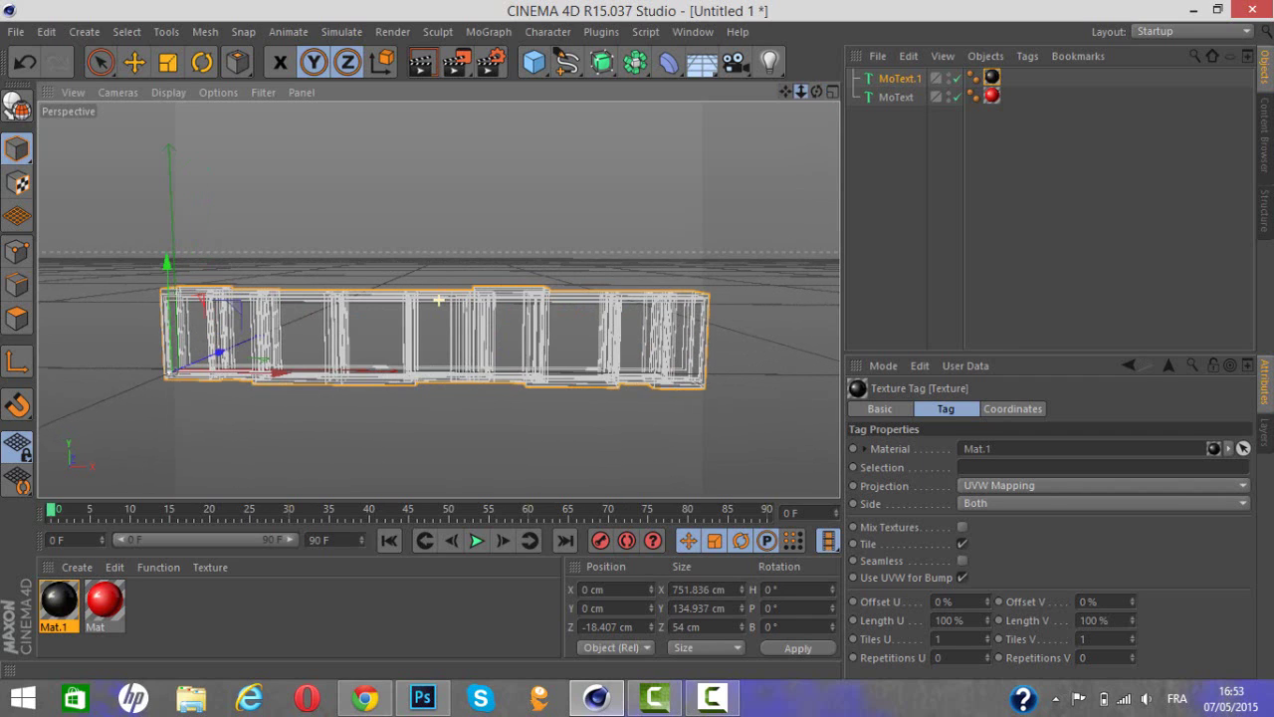
{"action": "scroll", "coordinate": [438, 299], "scroll_direction": "down", "scroll_amount": 1}
{"action": "scroll", "coordinate": [438, 299], "scroll_direction": "down", "scroll_amount": 1}
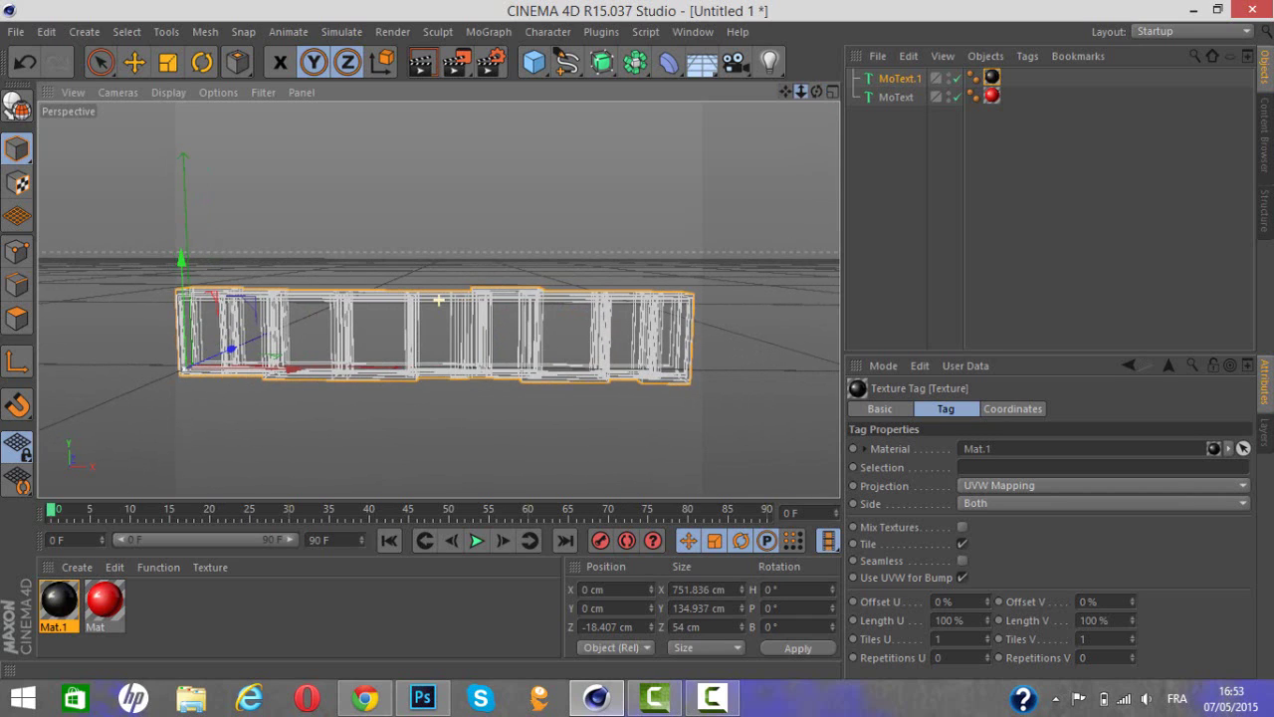
{"action": "scroll", "coordinate": [438, 299], "scroll_direction": "down", "scroll_amount": 2}
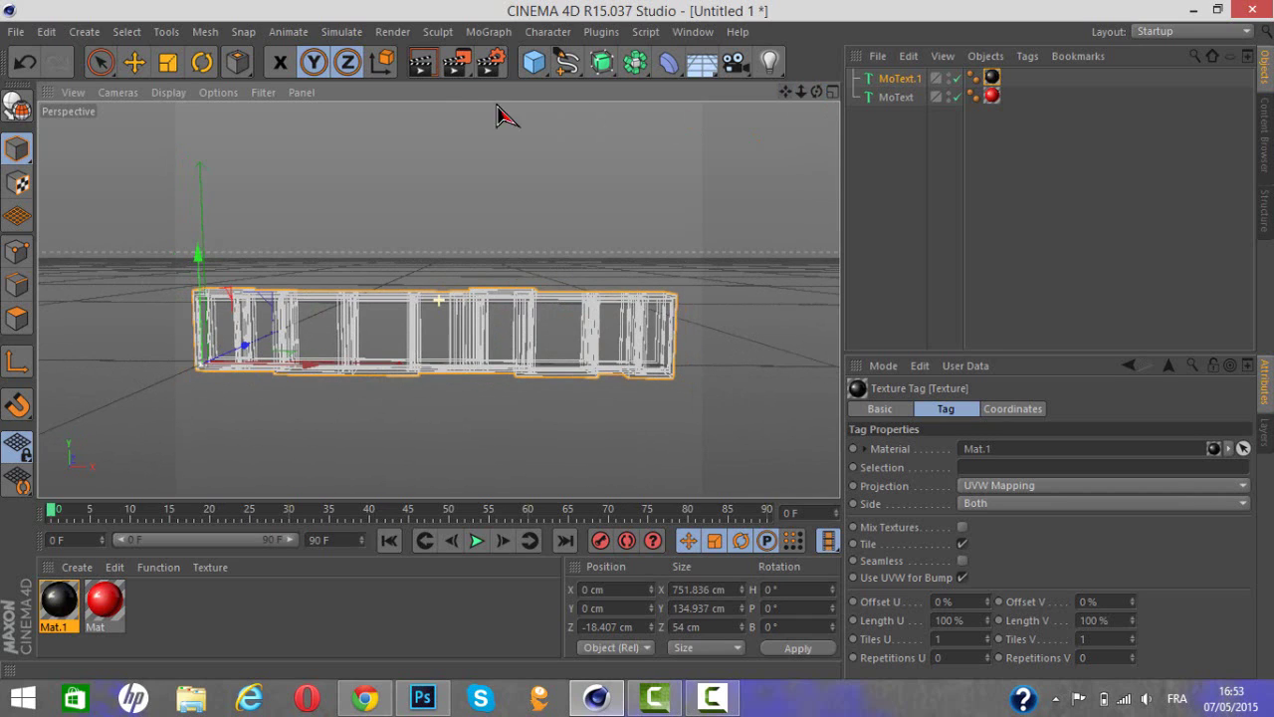
- Test-render the 3D text in the Picture Viewer and close the finished render
{"action": "left_click", "coordinate": [460, 64]}
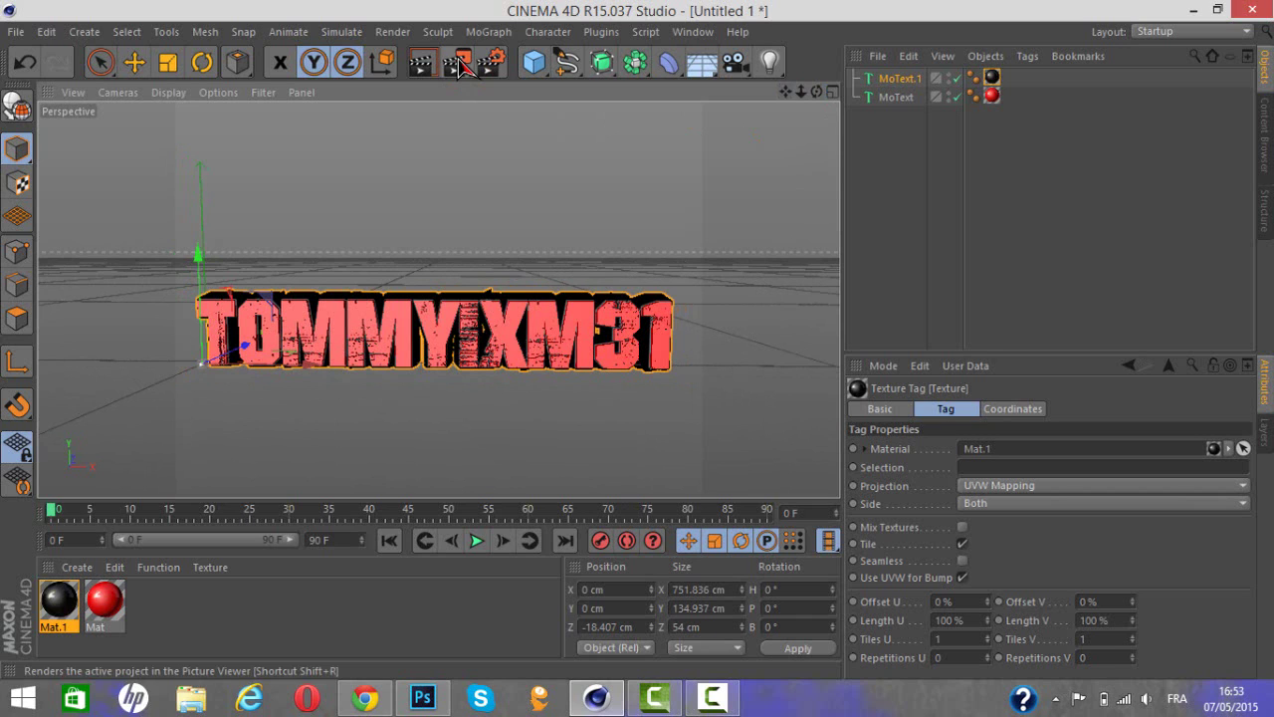
{"action": "left_click", "coordinate": [460, 64]}
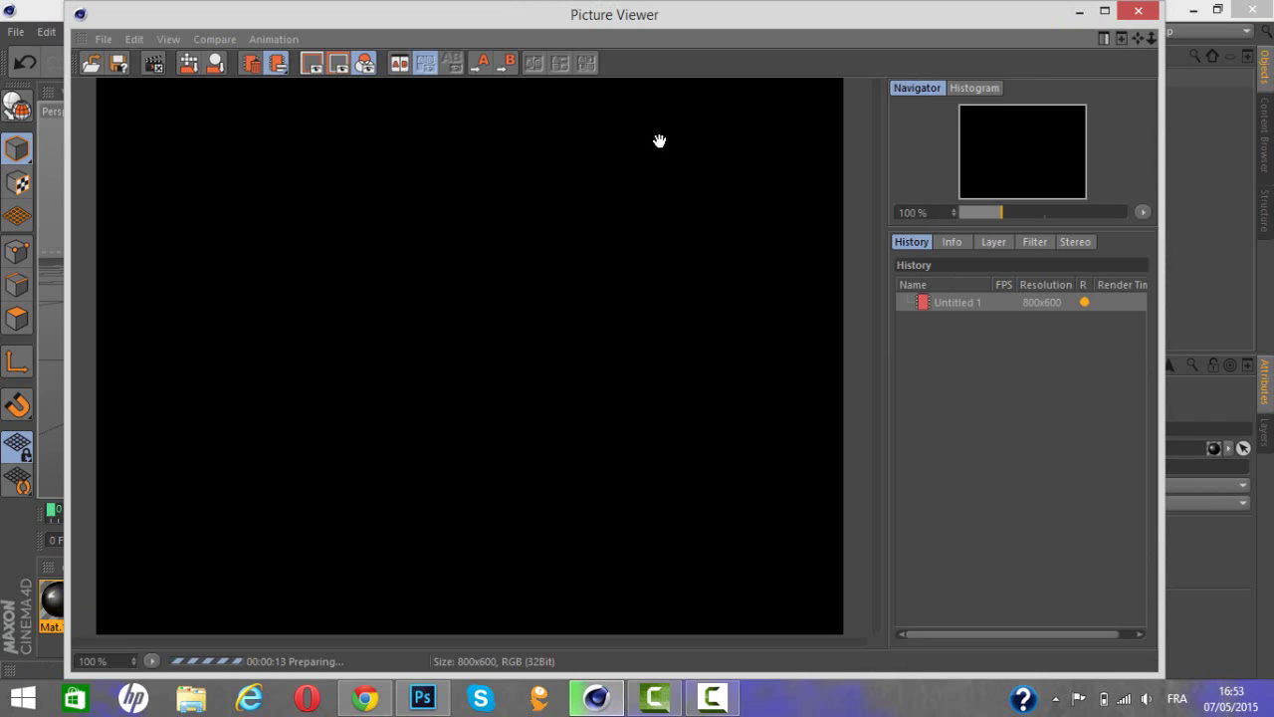
{"action": "left_click", "coordinate": [657, 698]}
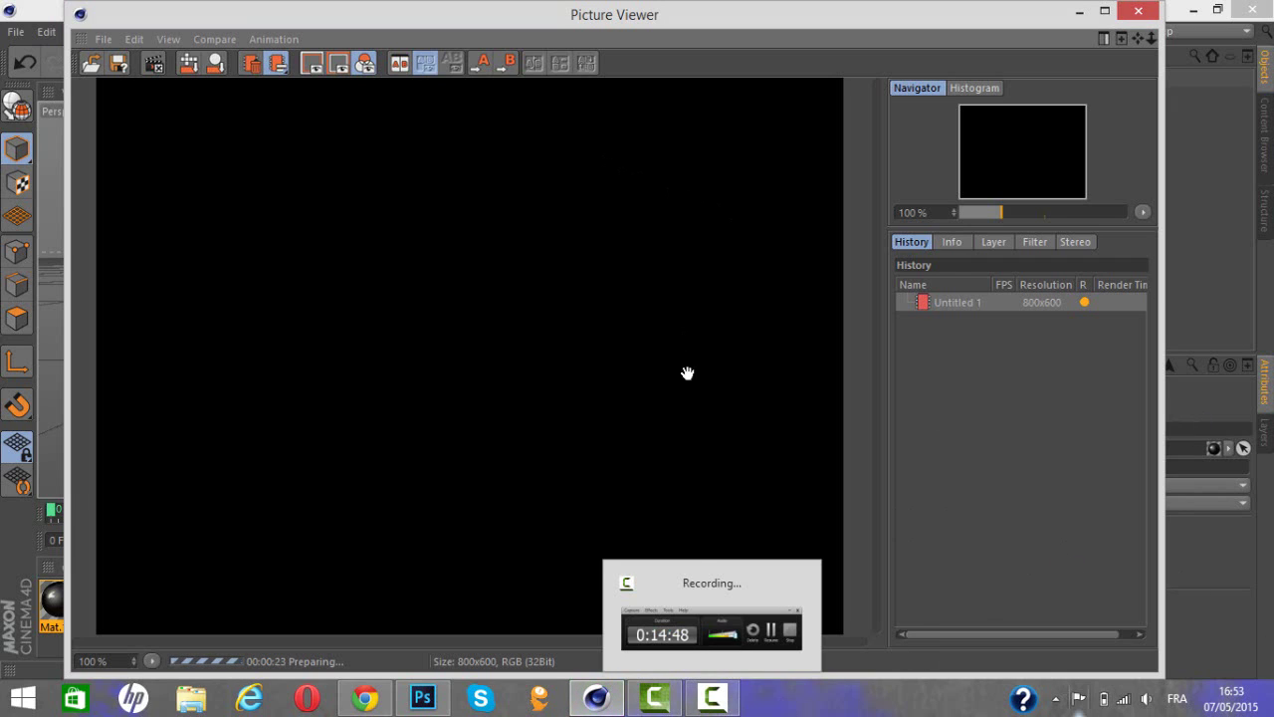
{"action": "left_click", "coordinate": [715, 699]}
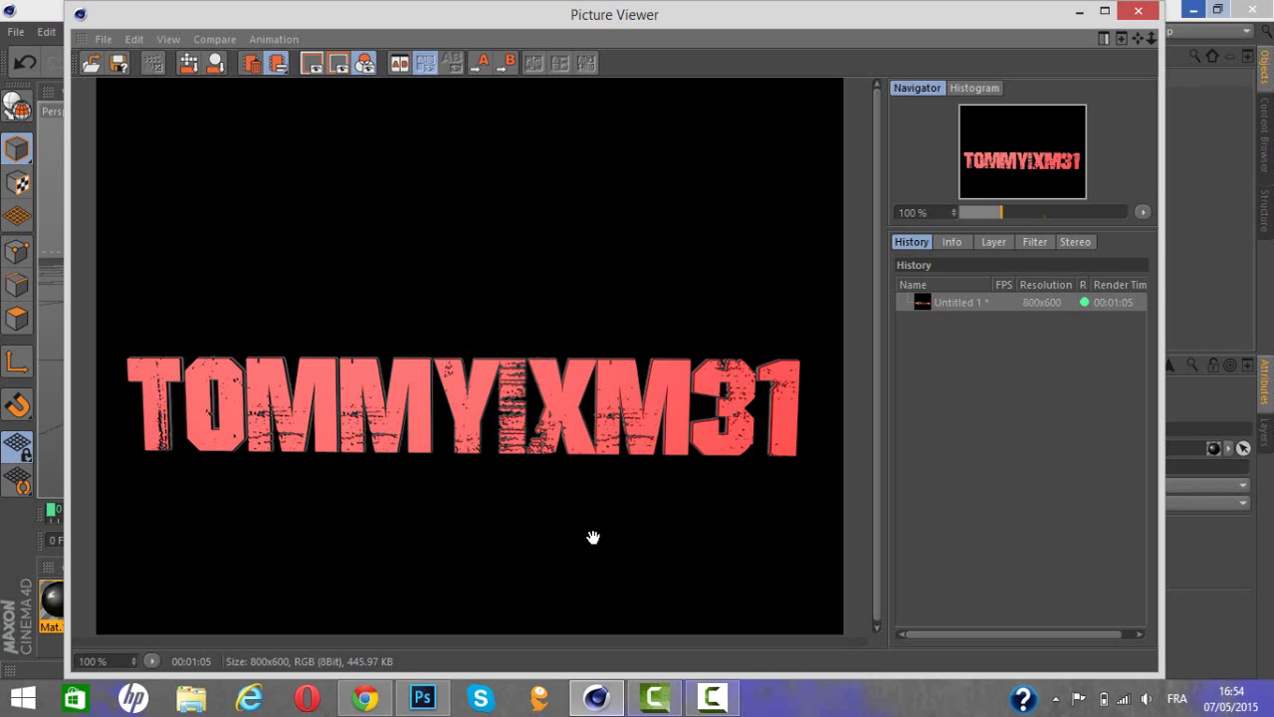
{"action": "key", "text": "alt+F4"}
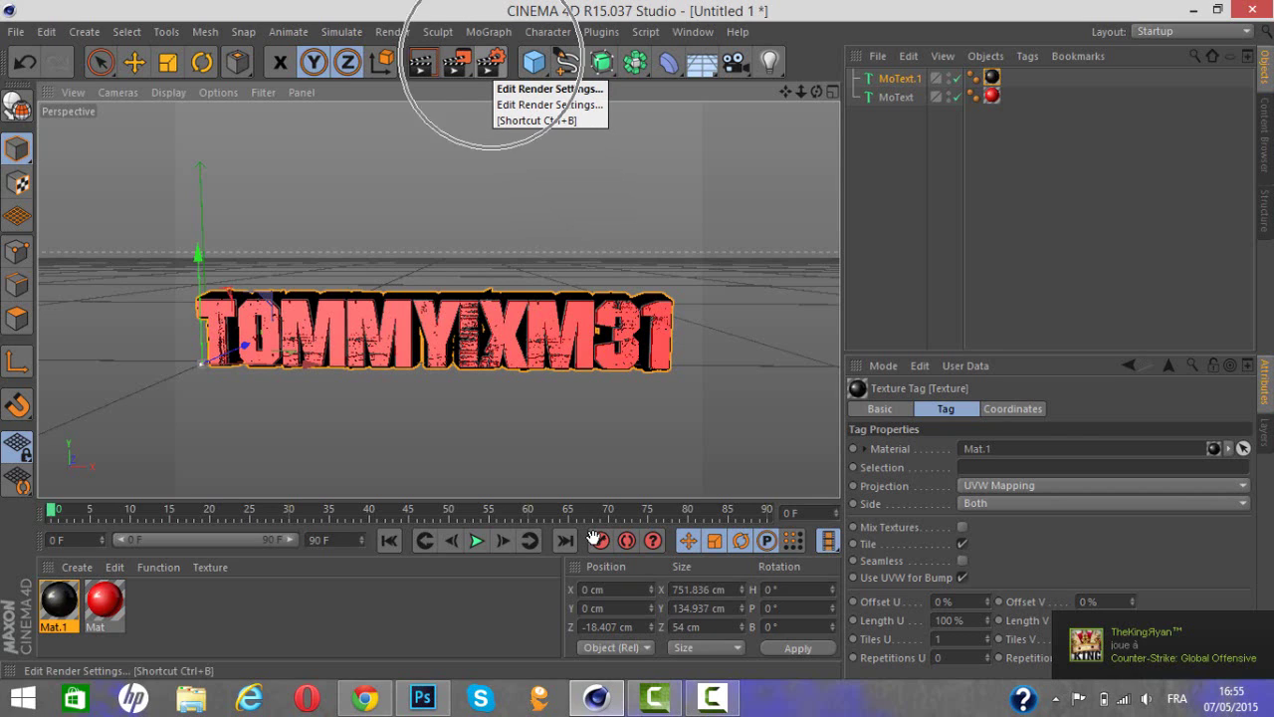
- Set the render output to 1280 × 720 pixels with a resolution of 300 DPI
{"action": "key", "text": "ctrl+b"}
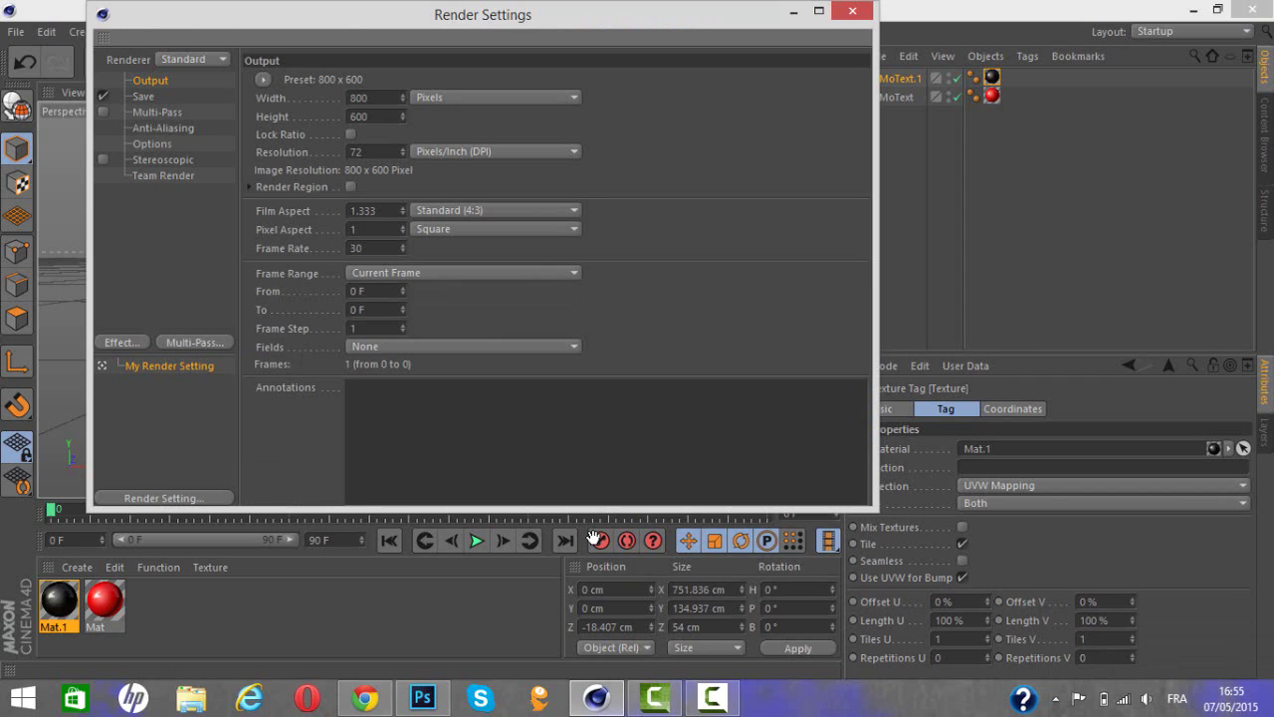
{"action": "key", "text": "ctrl+a"}
{"action": "key", "text": "BackSpace"}
{"action": "key", "text": "Tab"}
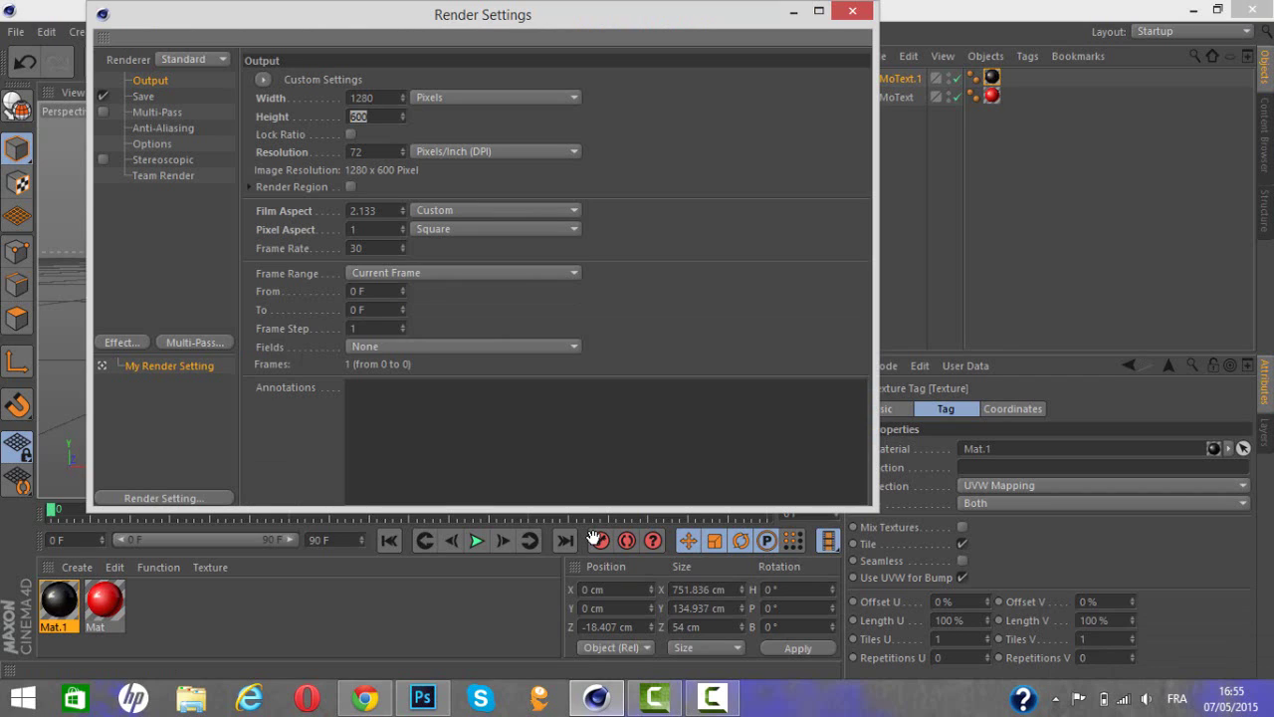
{"action": "key", "text": "BackSpace"}
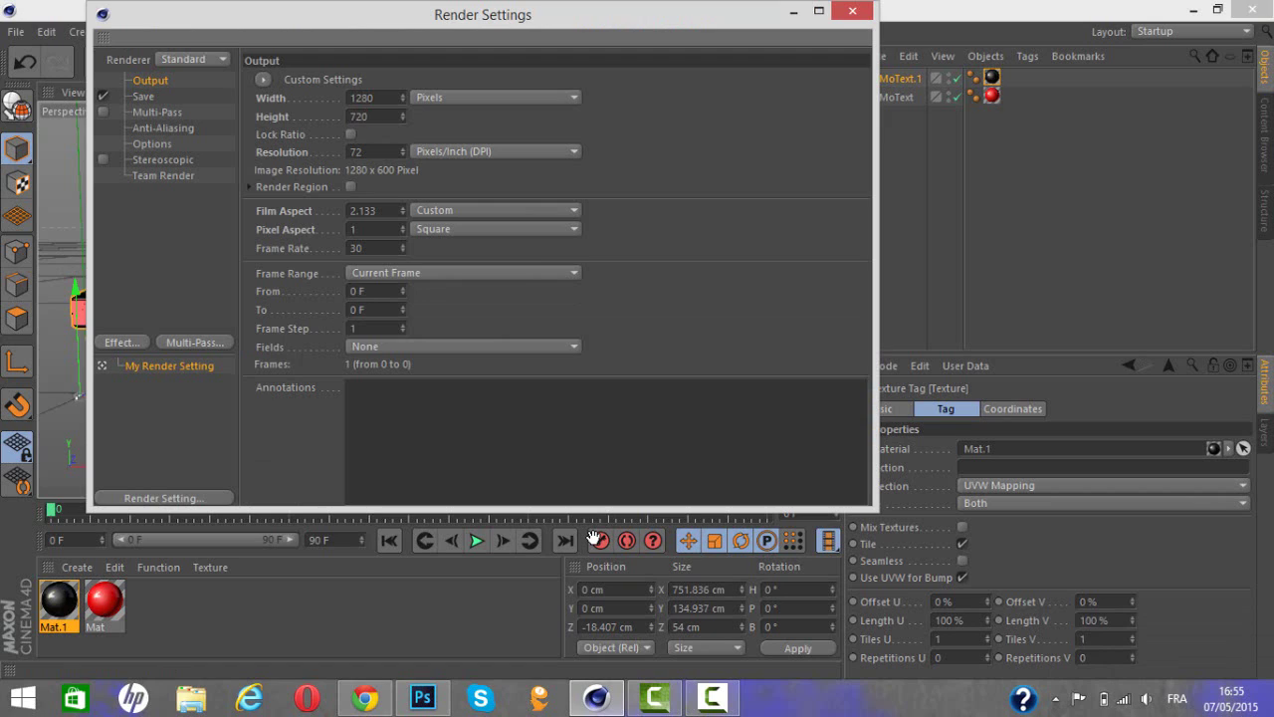
{"action": "type", "text": "720"}
{"action": "key", "text": "Tab"}
{"action": "type", "text": "300"}
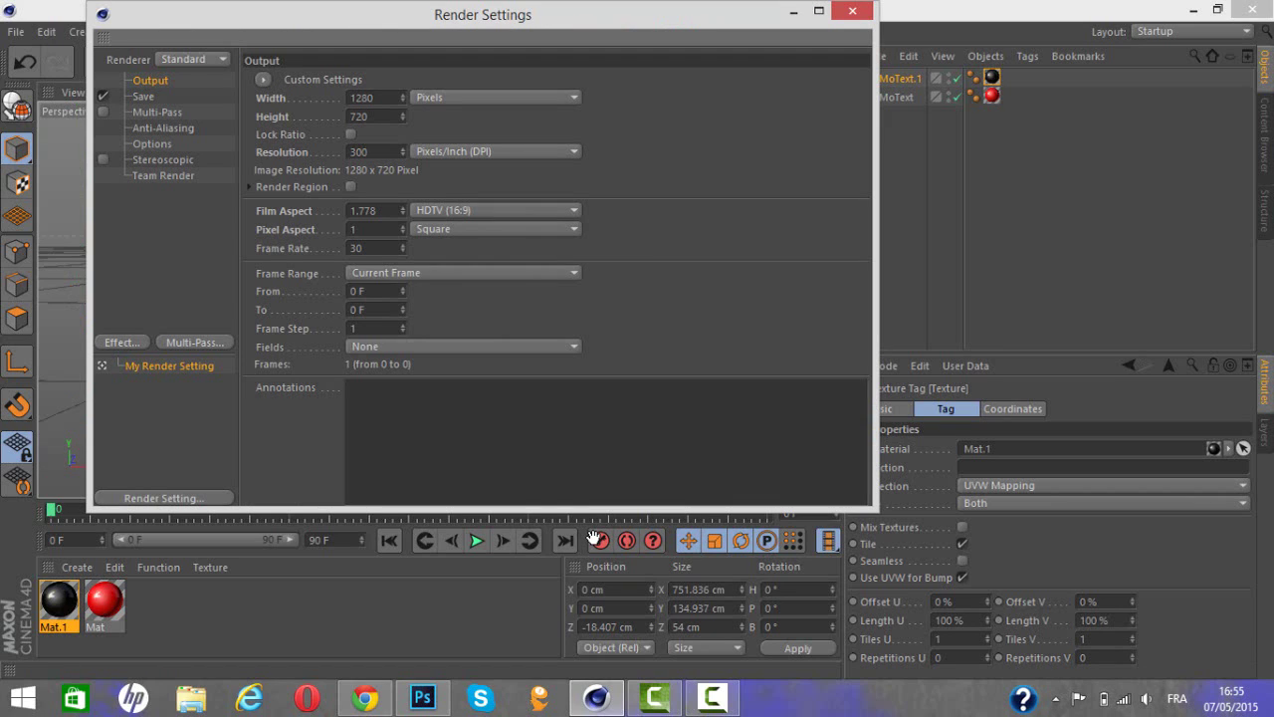
- Set the render to save on the Desktop as "test youtube" in PNG format
{"action": "key", "text": "Down"}
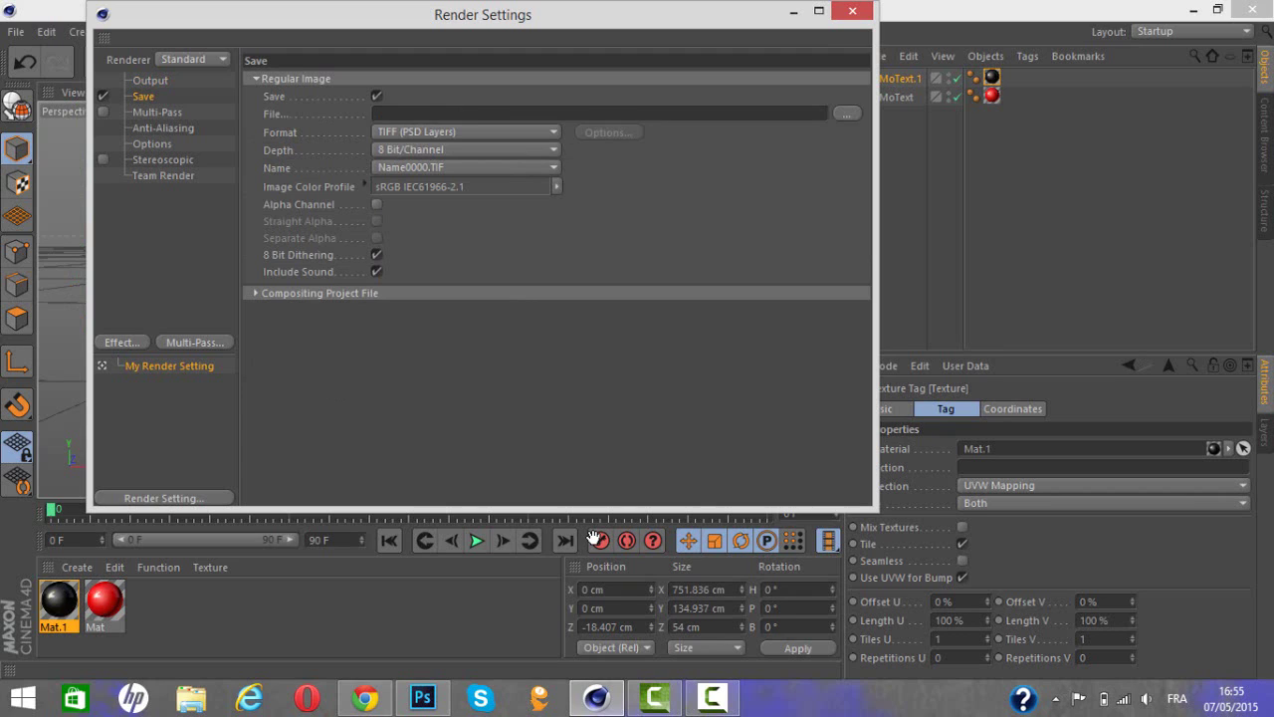
{"action": "left_click", "coordinate": [594, 539]}
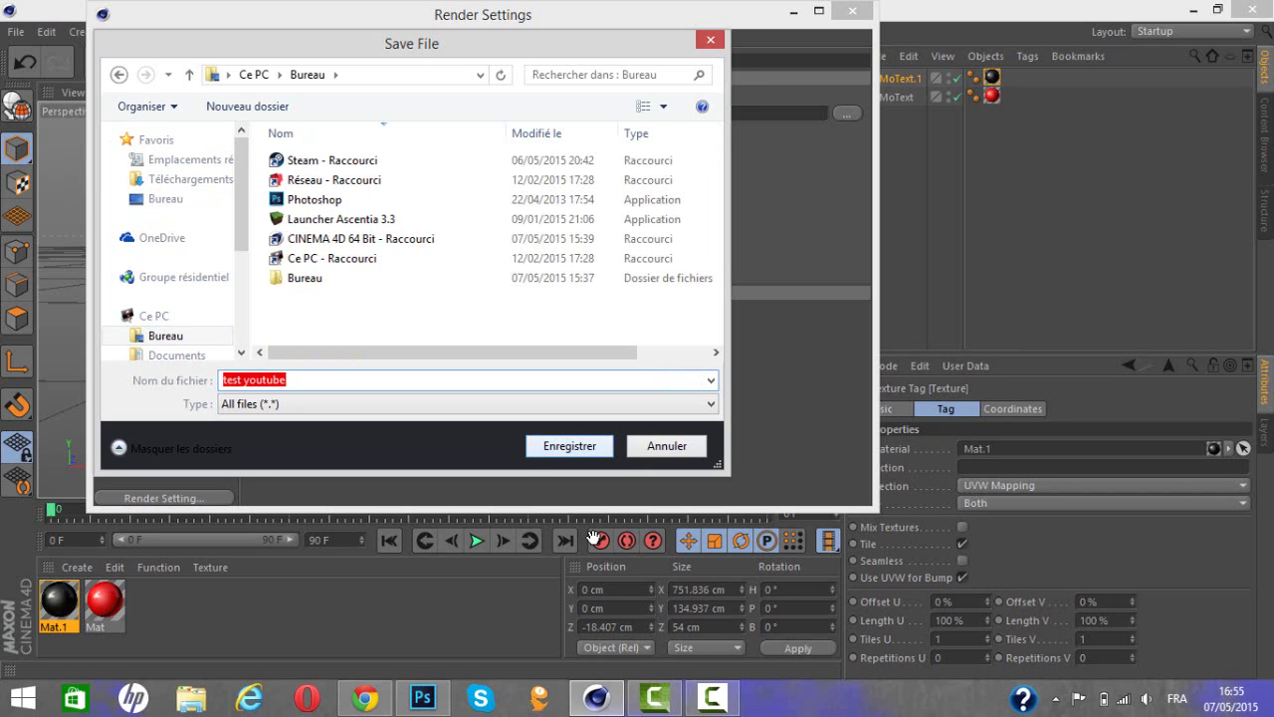
{"action": "key", "text": "Escape"}
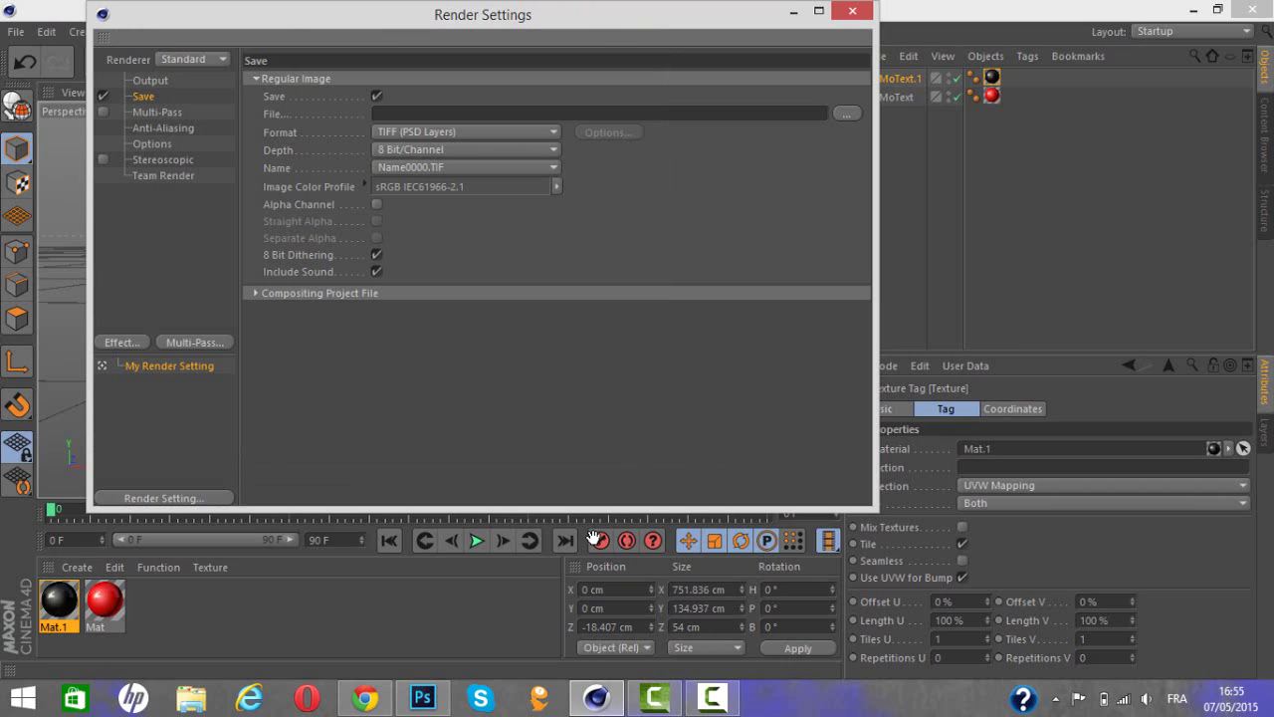
{"action": "left_click", "coordinate": [465, 131]}
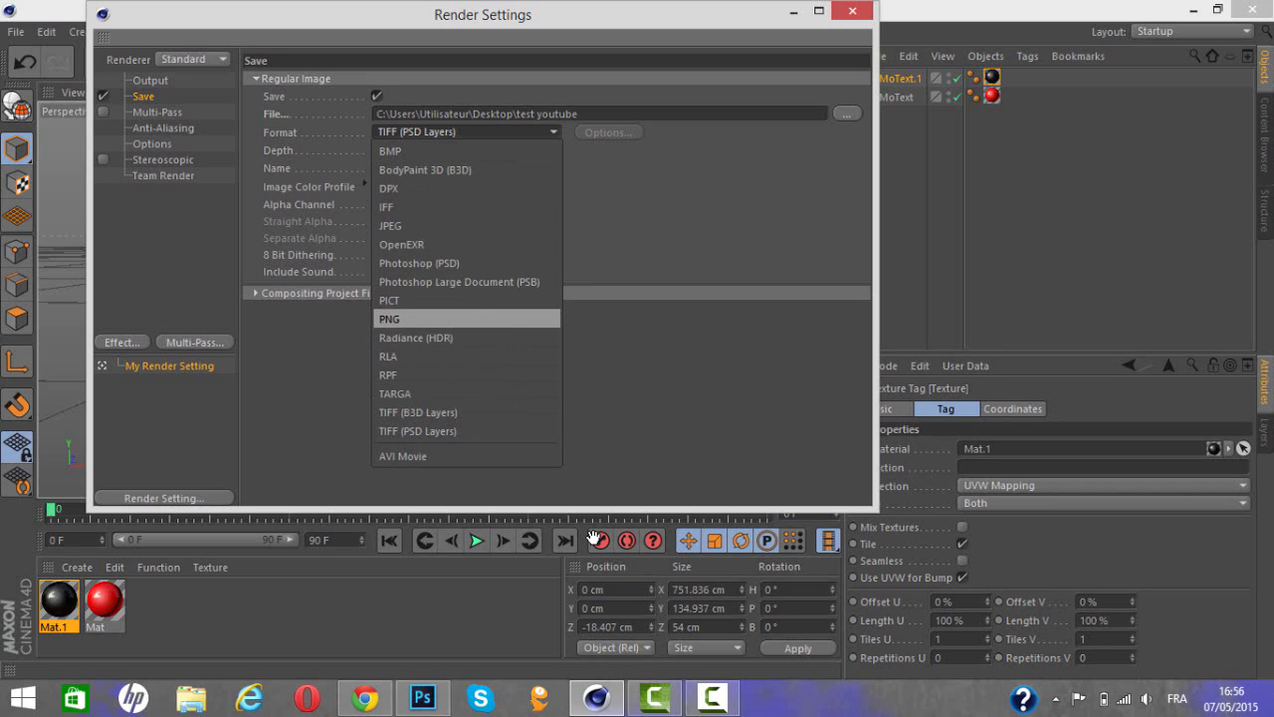
{"action": "key", "text": "Return"}
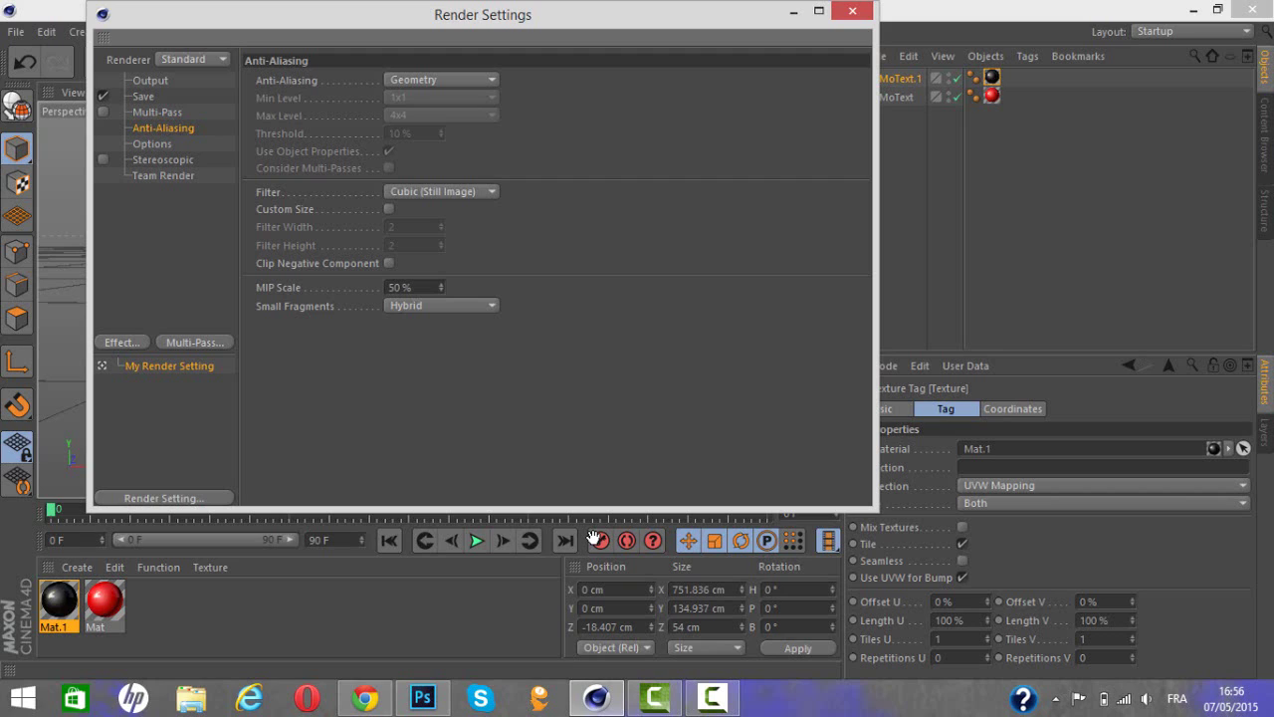
- Set the render anti-aliasing to Best with a maximum level of 2x2 and close the render settings
{"action": "left_click", "coordinate": [441, 80]}
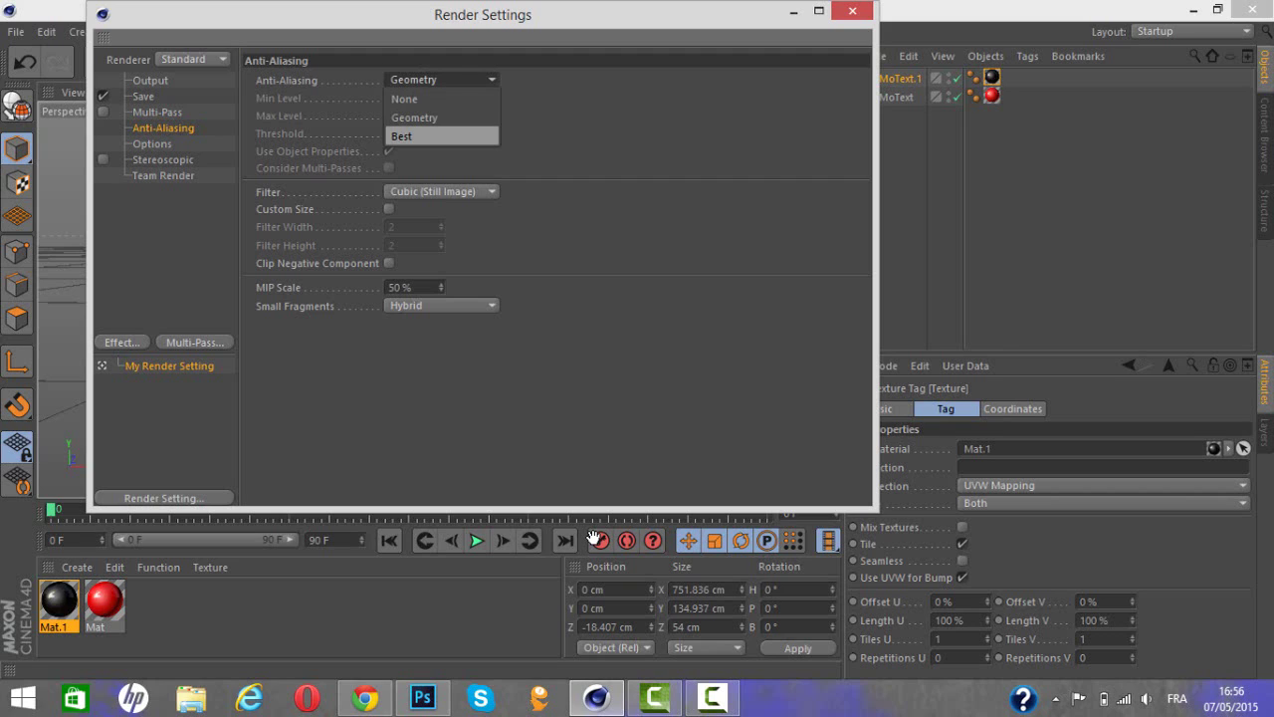
{"action": "left_click", "coordinate": [401, 136]}
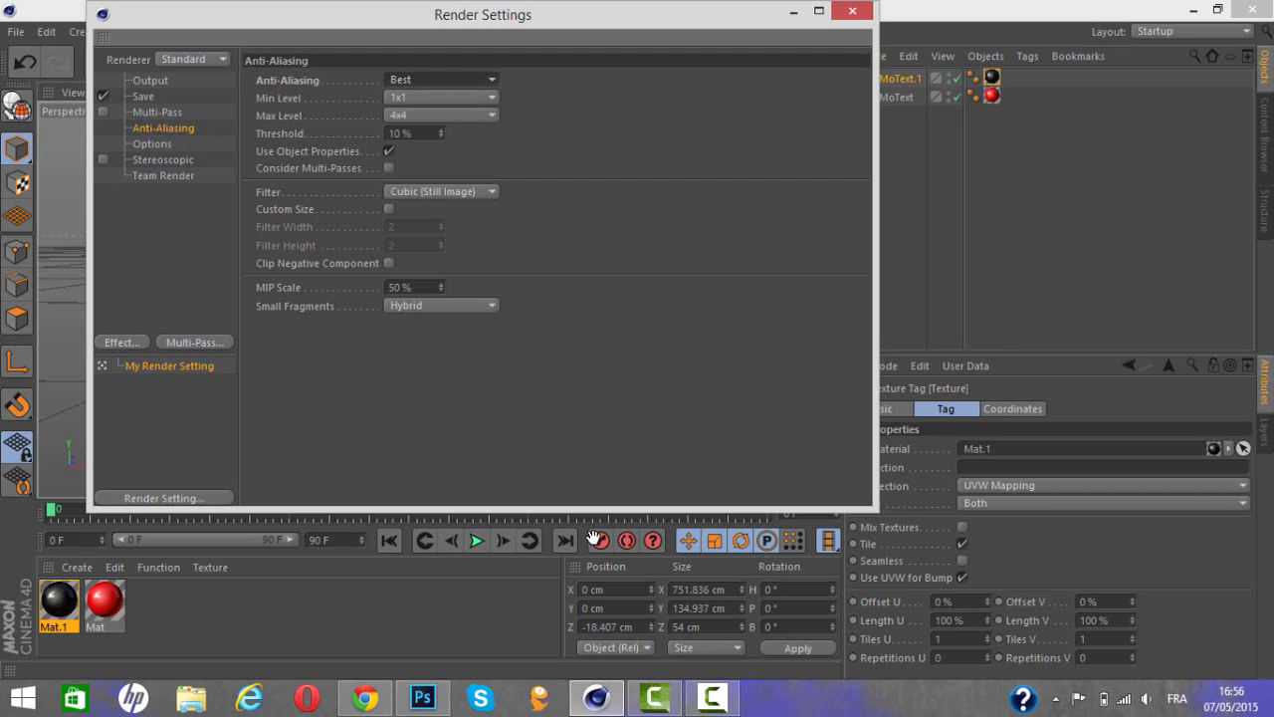
{"action": "left_click", "coordinate": [441, 115]}
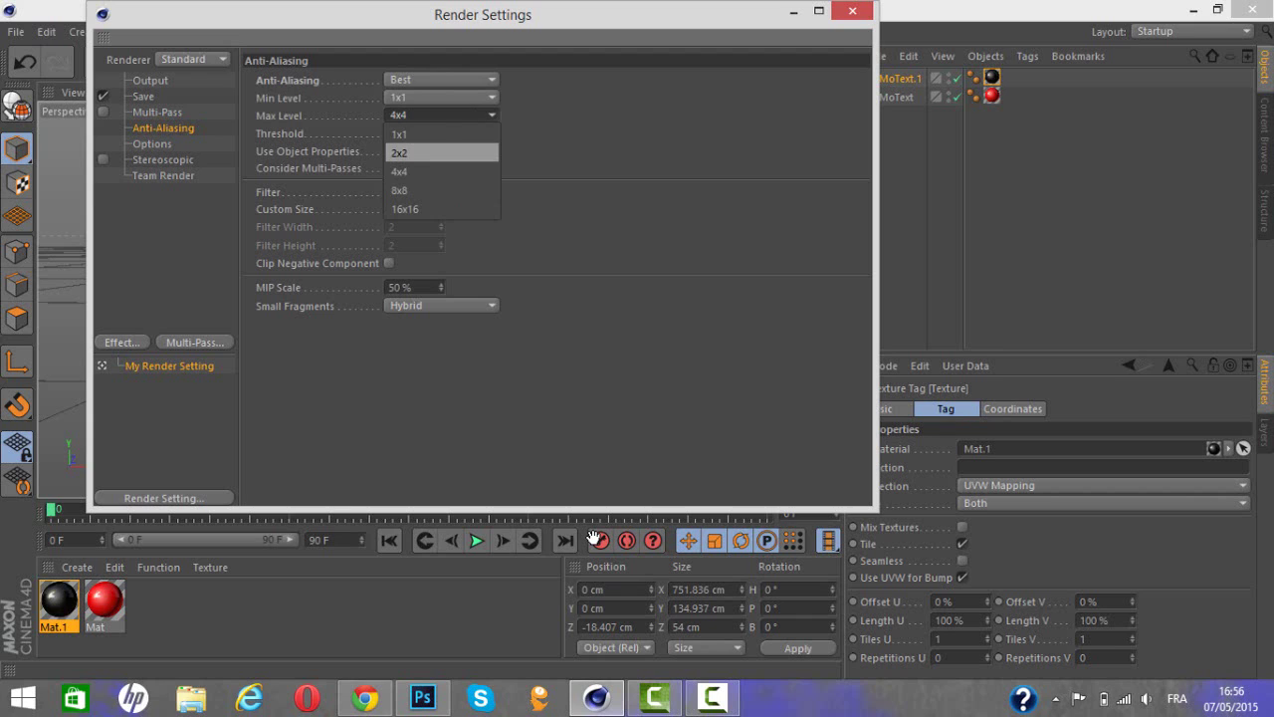
{"action": "left_click", "coordinate": [401, 147]}
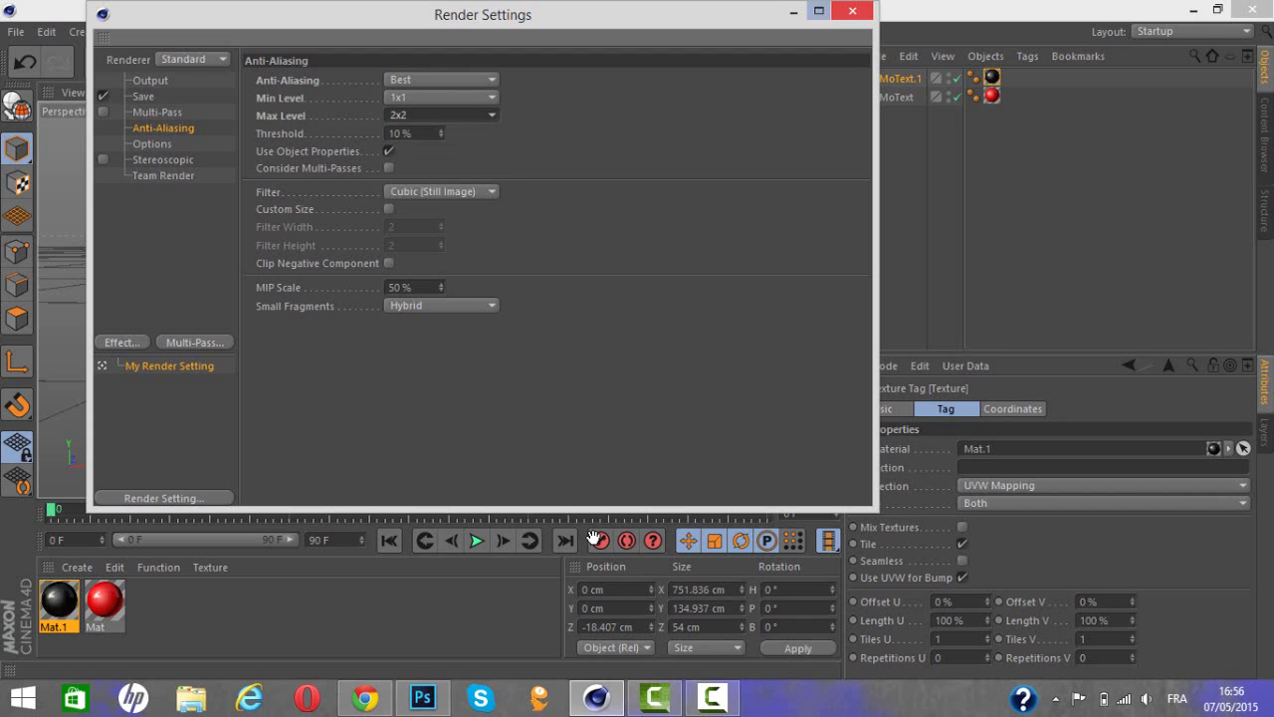
{"action": "left_click", "coordinate": [852, 11]}
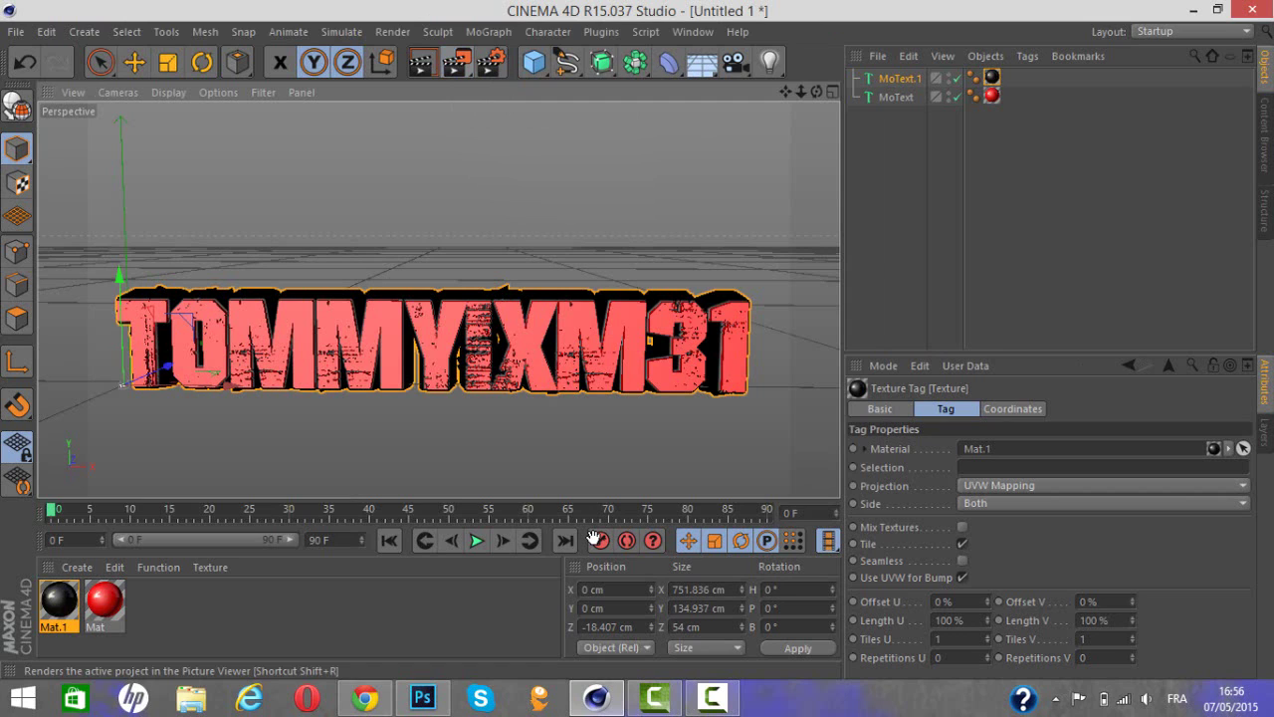
- Render the 3D text to the Picture Viewer as test youtube.png at 1280 × 720 and check its progress
{"action": "key", "text": "shift+r"}
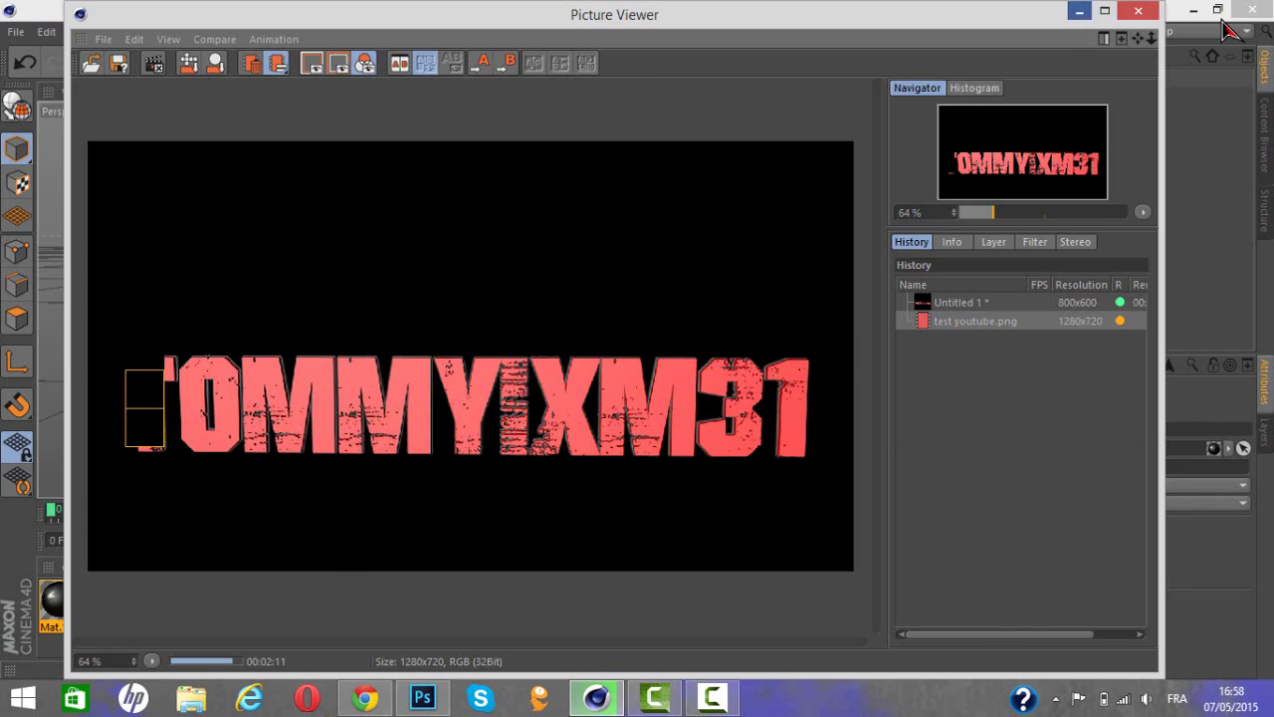
{"action": "left_click", "coordinate": [1224, 24]}
{"action": "left_click", "coordinate": [1193, 10]}
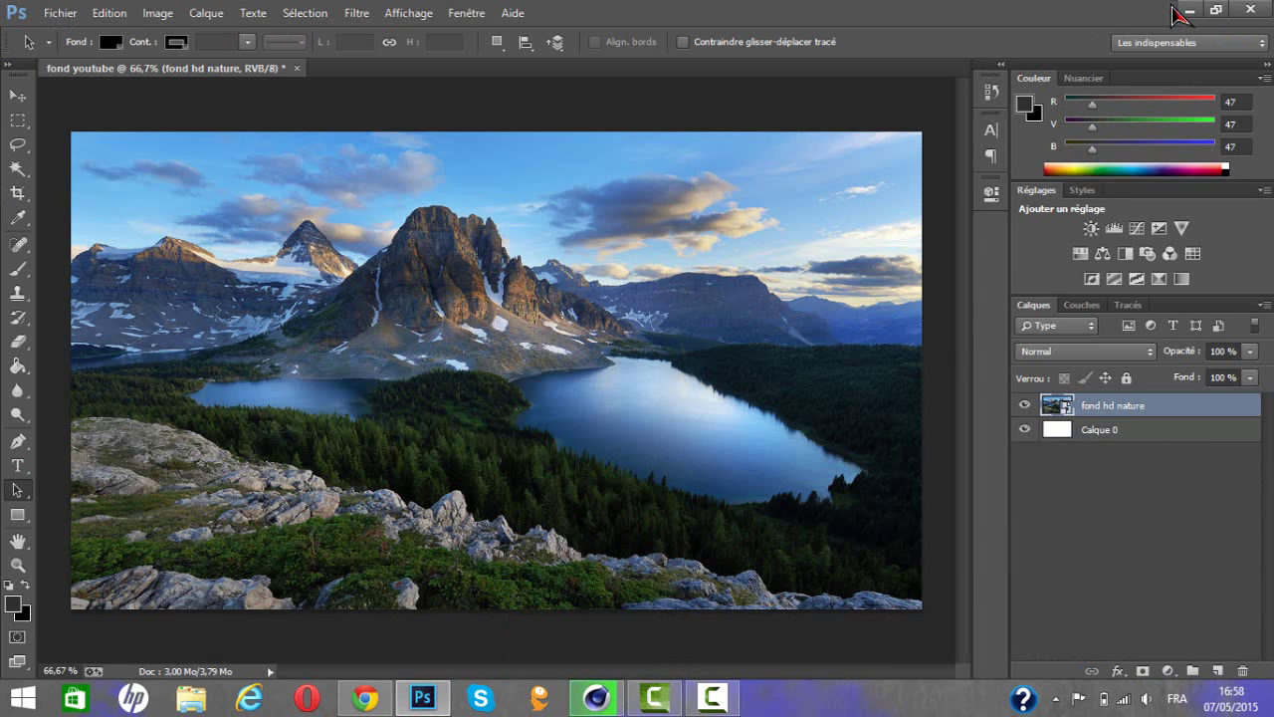
{"action": "left_click", "coordinate": [1189, 9]}
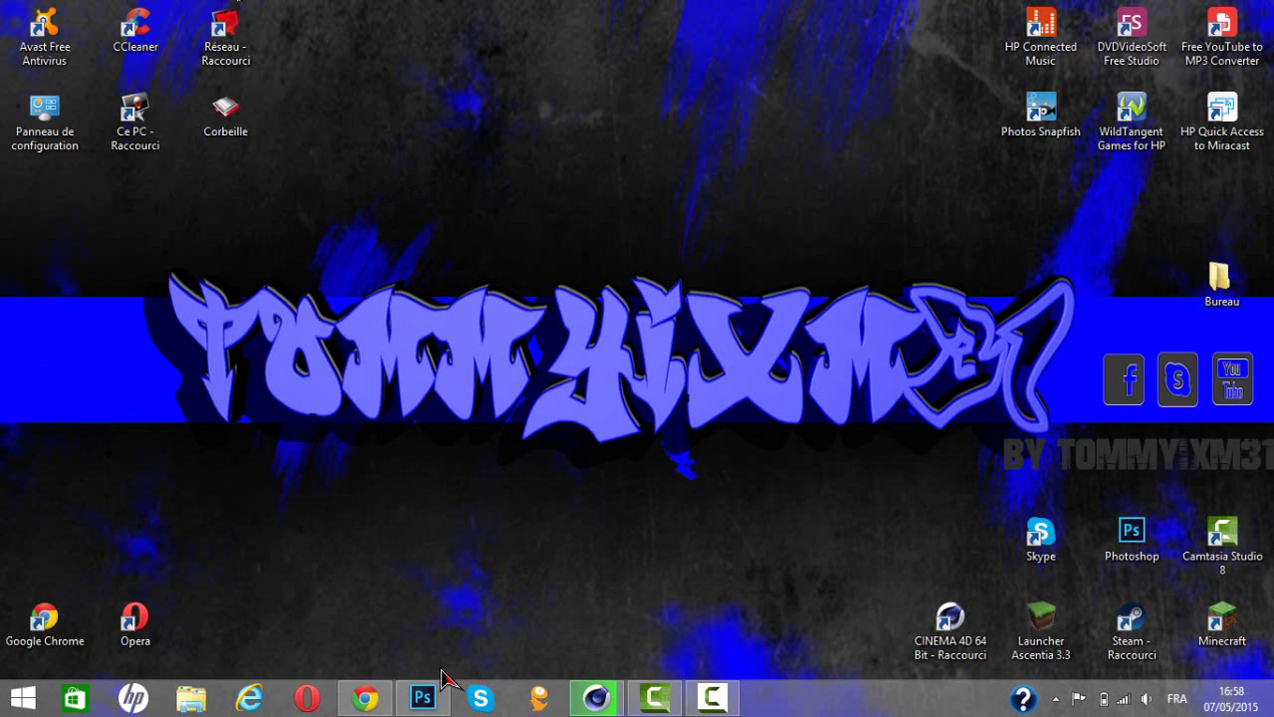
{"action": "left_click", "coordinate": [426, 696]}
{"action": "mouse_move", "coordinate": [596, 706]}
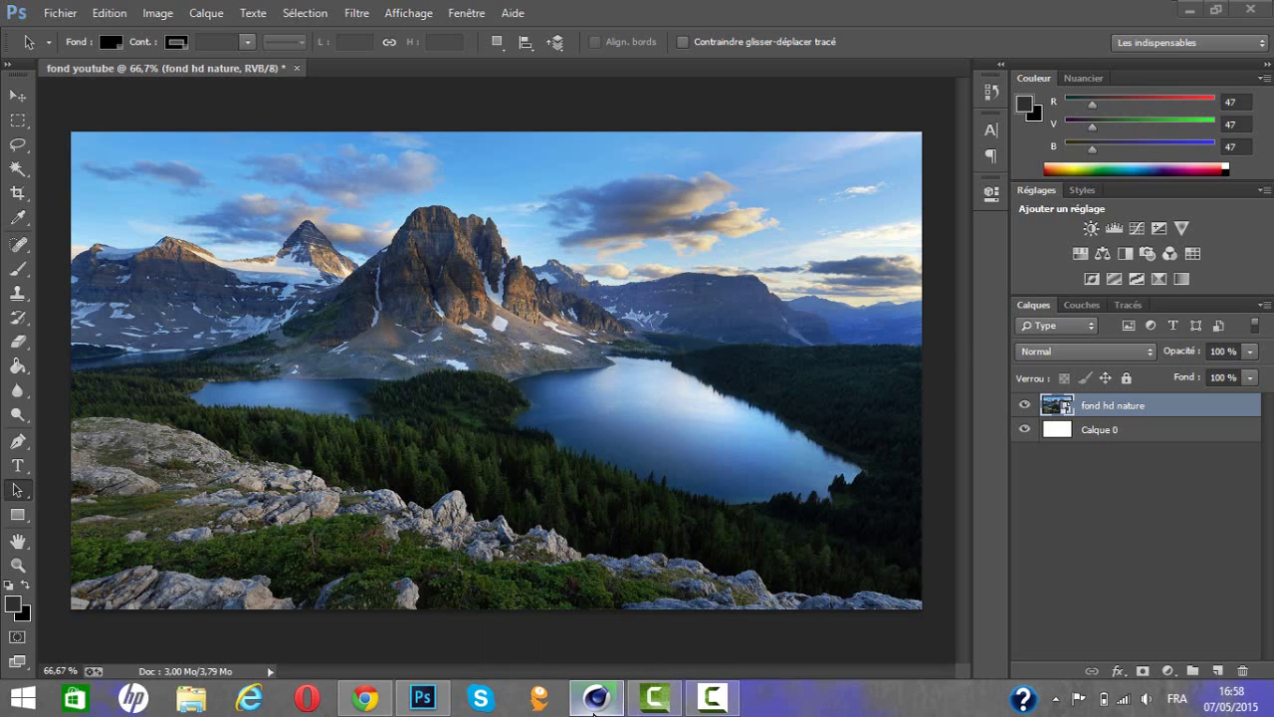
{"action": "left_click", "coordinate": [595, 698]}
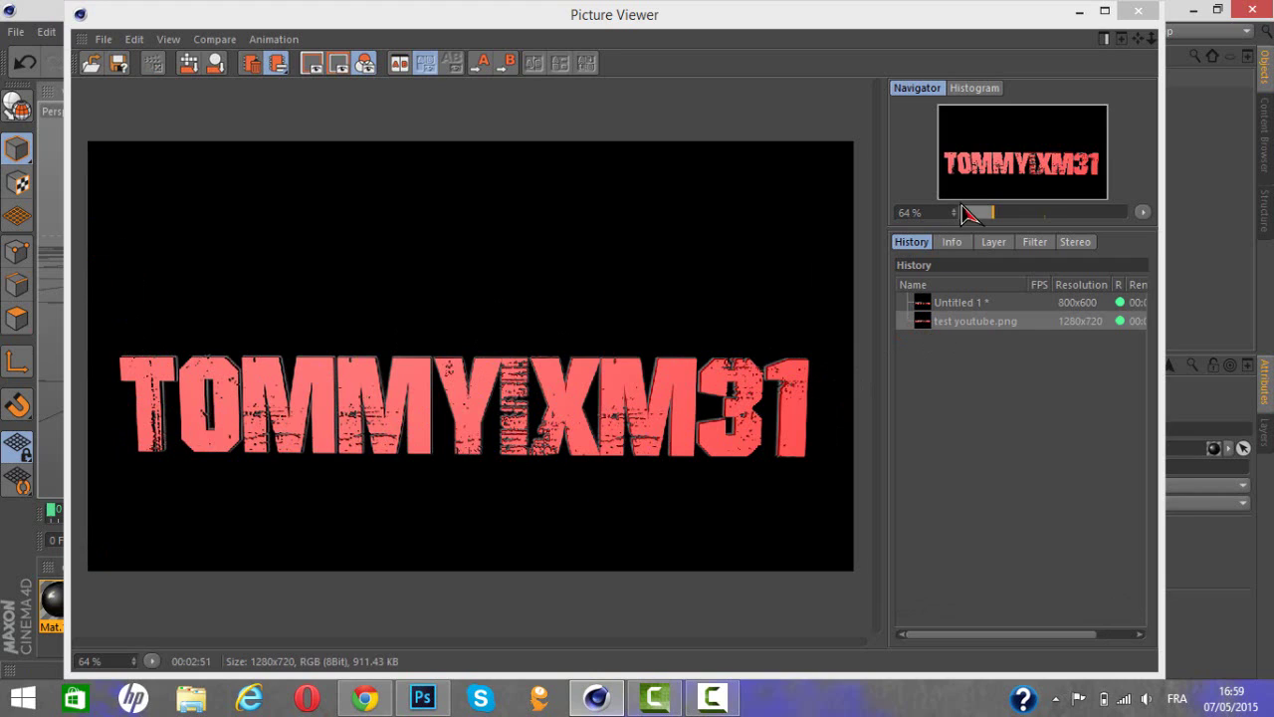
- Close the finished render and quit CINEMA 4D without saving the project
{"action": "left_click", "coordinate": [1138, 12]}
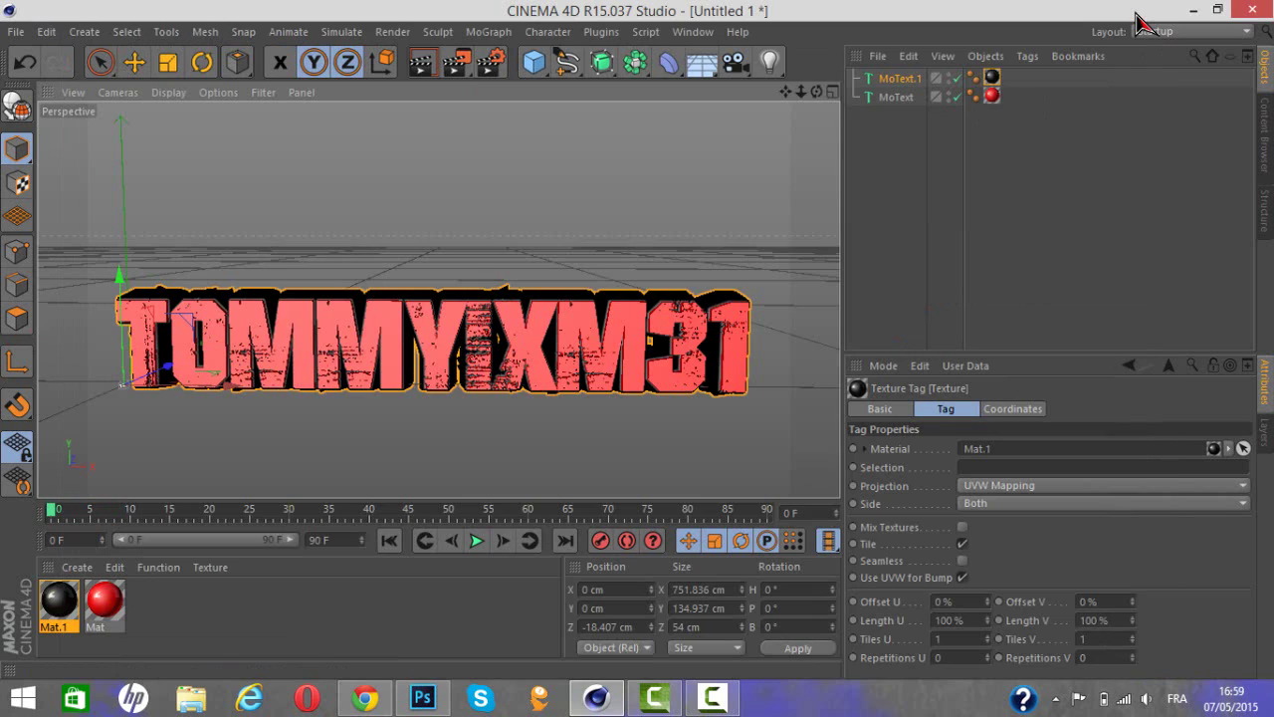
{"action": "left_click", "coordinate": [1257, 10]}
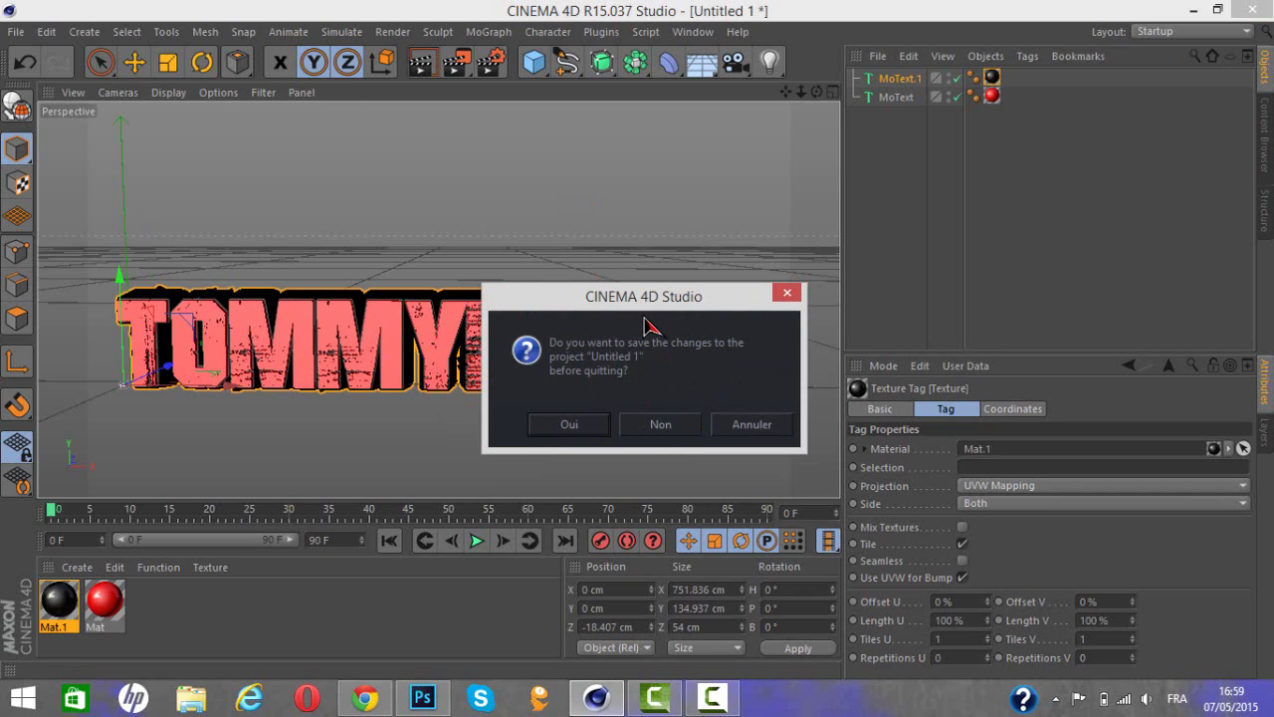
{"action": "left_click", "coordinate": [658, 428]}
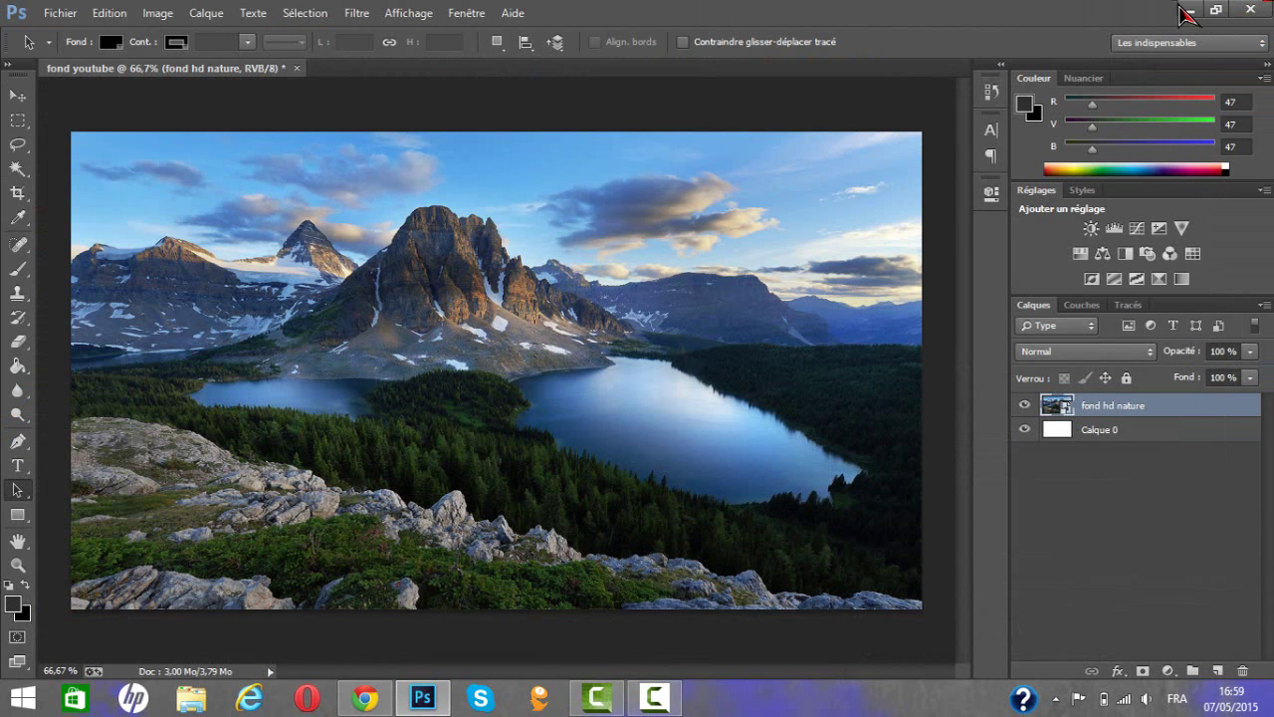
- Place the rendered "test youtube" image from the desktop into the open Photoshop document
{"action": "left_click", "coordinate": [1187, 10]}
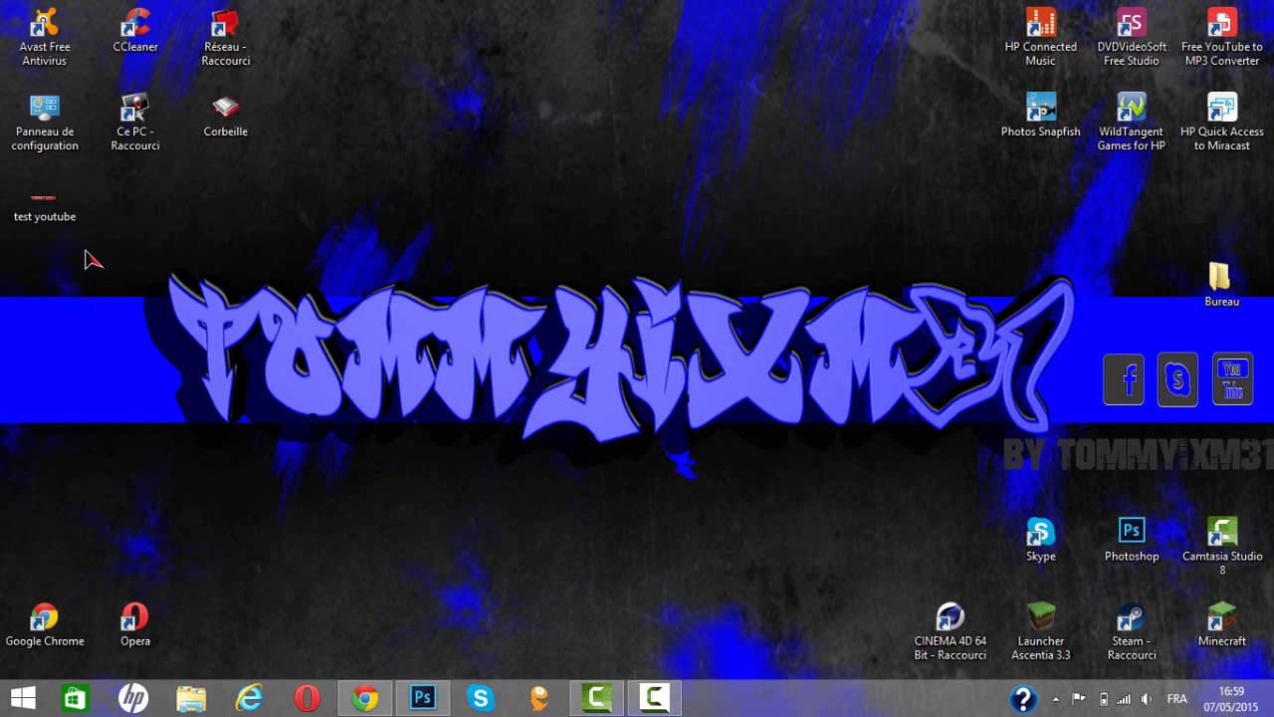
{"action": "left_click", "coordinate": [57, 211]}
{"action": "left_click_drag", "start_coordinate": [625, 326], "coordinate": [473, 600]}
{"action": "left_click", "coordinate": [526, 337]}
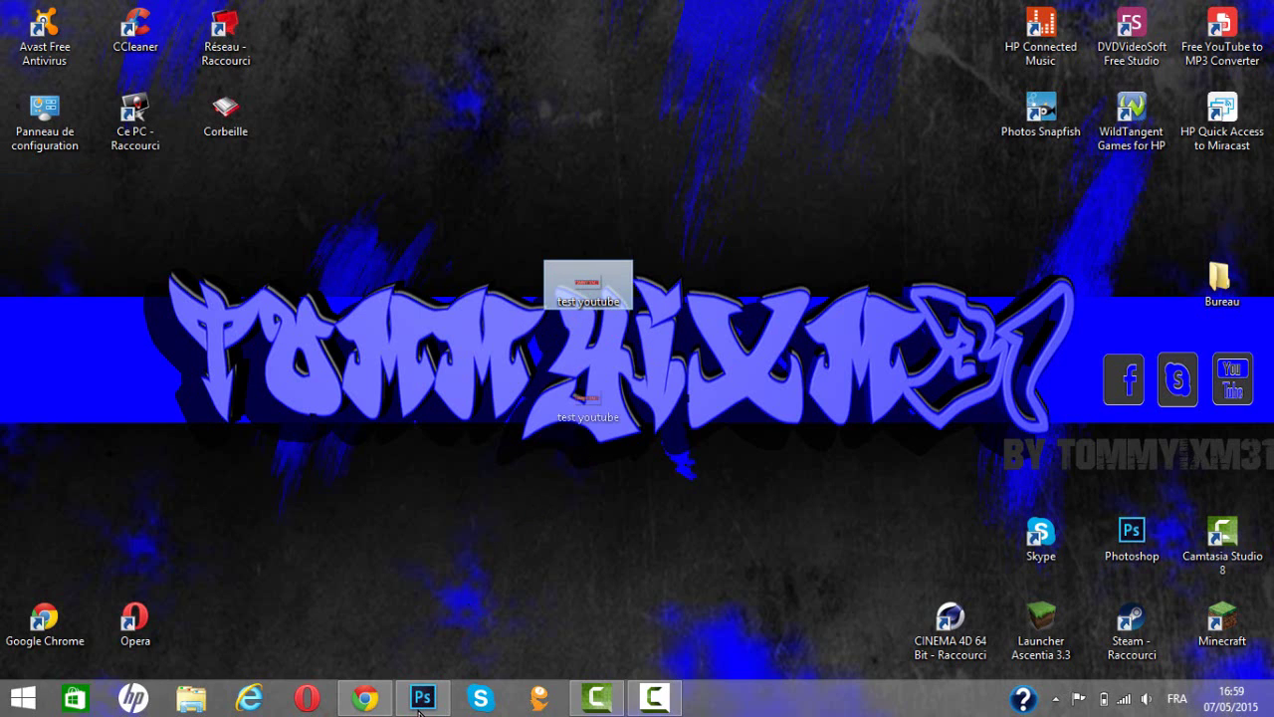
{"action": "left_click_drag", "start_coordinate": [418, 711], "coordinate": [511, 375]}
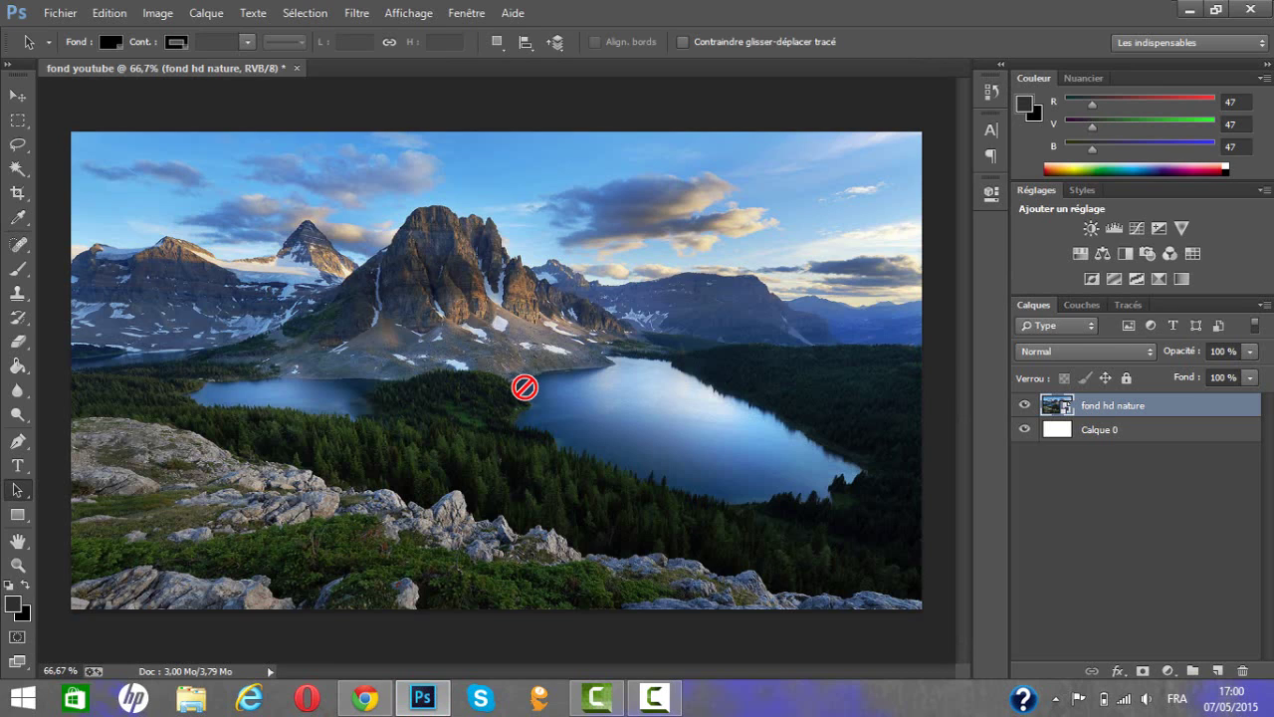
{"action": "left_click_drag", "start_coordinate": [525, 387], "coordinate": [525, 384]}
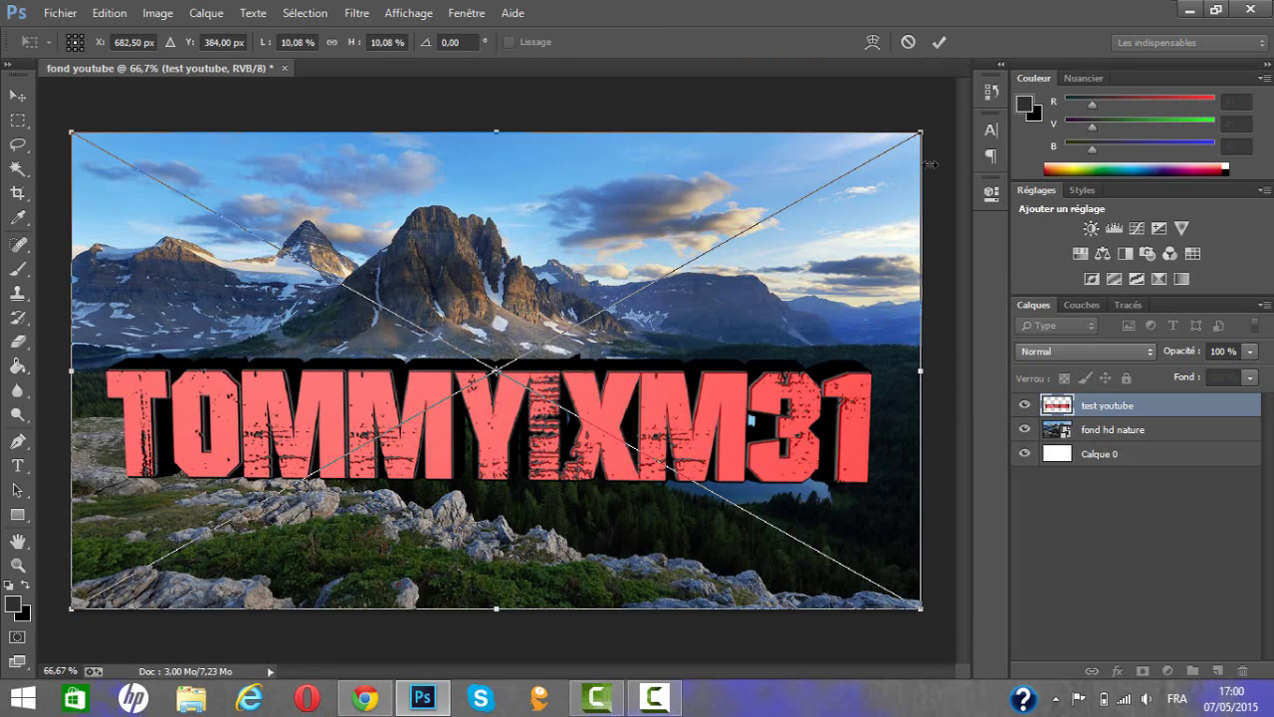
- Scale the placed text image down to about 7.66% and move it up to the canvas's upper edge
{"action": "left_click_drag", "start_coordinate": [886, 176], "coordinate": [687, 298]}
{"action": "left_click_drag", "start_coordinate": [488, 341], "coordinate": [600, 227]}
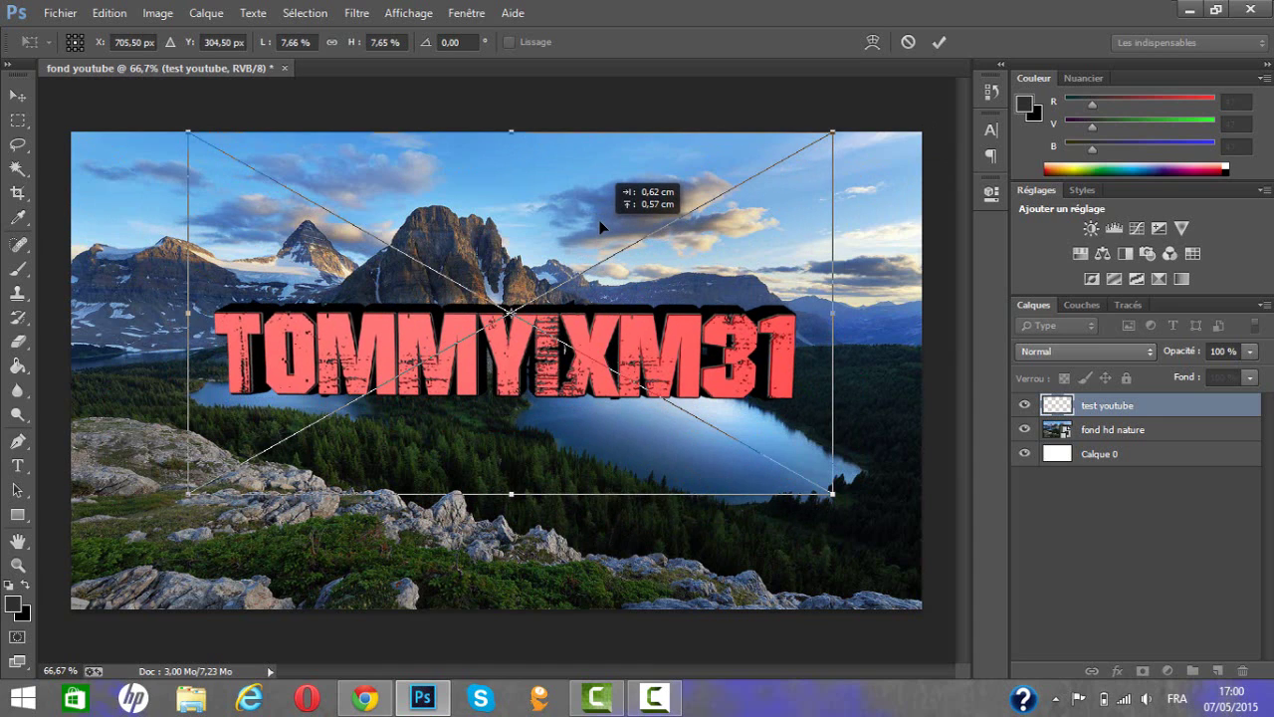
{"action": "left_click_drag", "start_coordinate": [655, 280], "coordinate": [655, 279]}
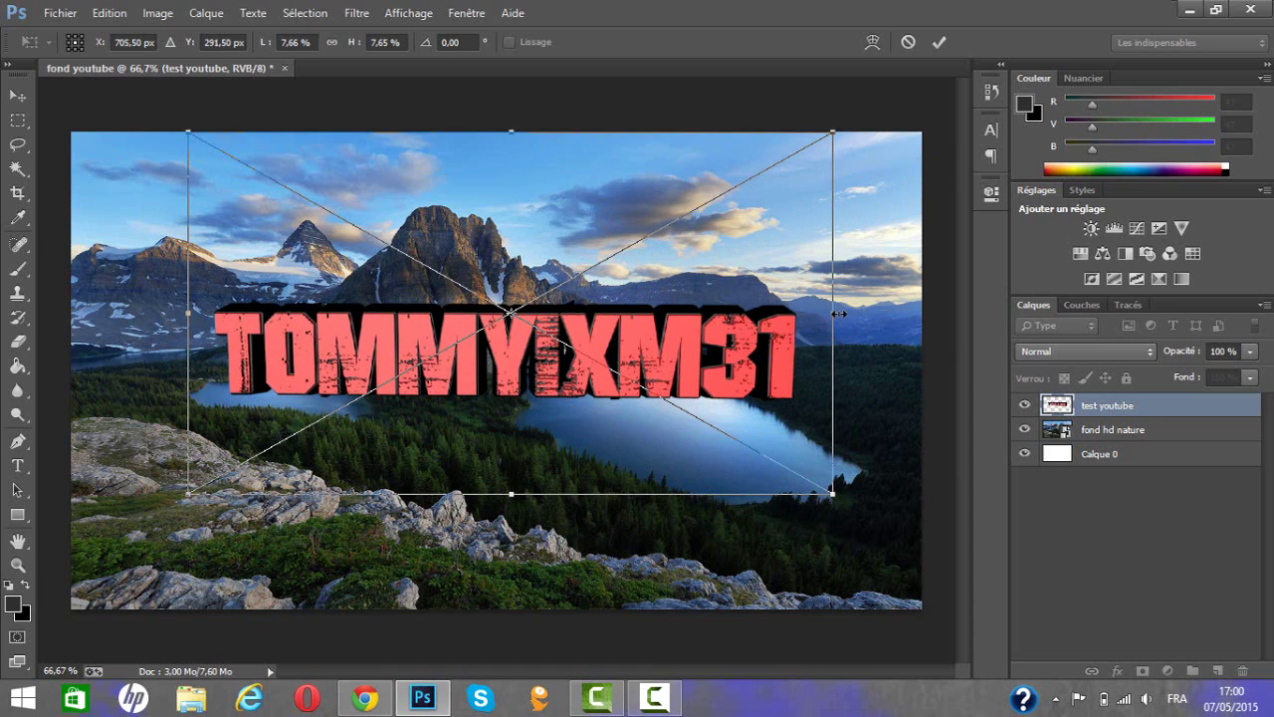
- Stretch the text image to about 9.29% width, position it near the horizontal centre of the canvas and commit the placement
{"action": "left_click_drag", "start_coordinate": [839, 313], "coordinate": [848, 313]}
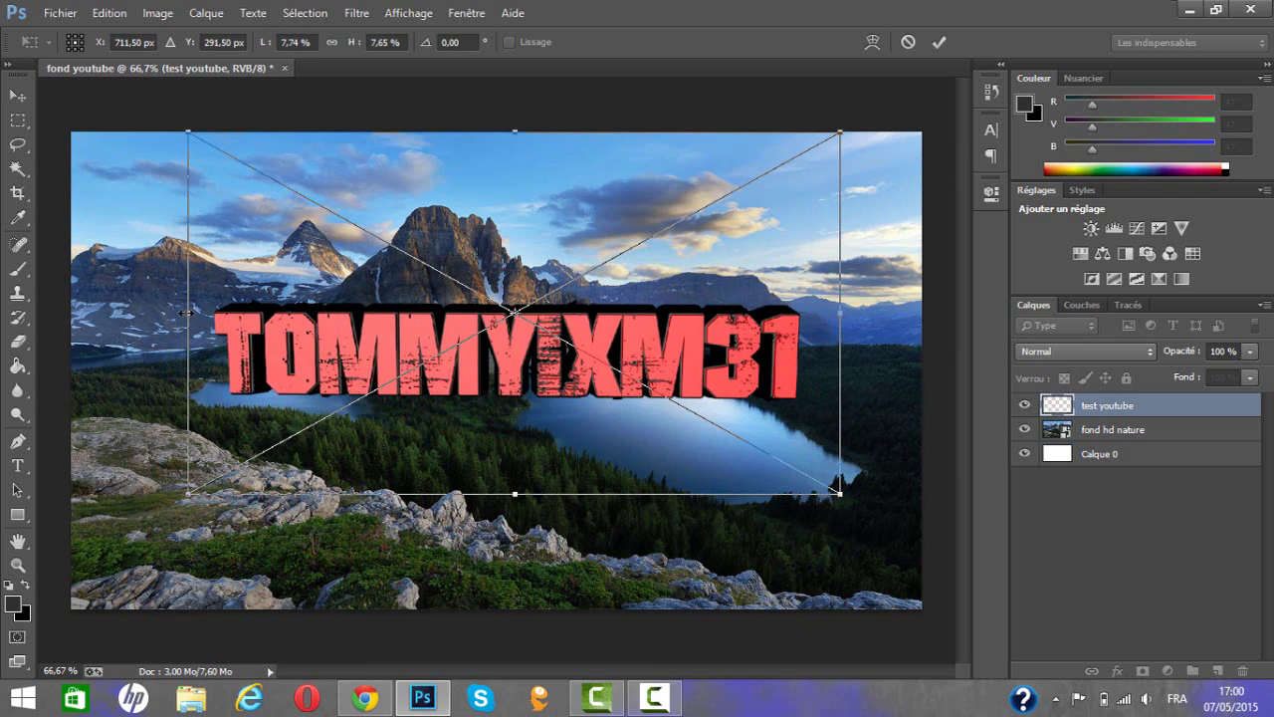
{"action": "left_click_drag", "start_coordinate": [186, 312], "coordinate": [149, 314]}
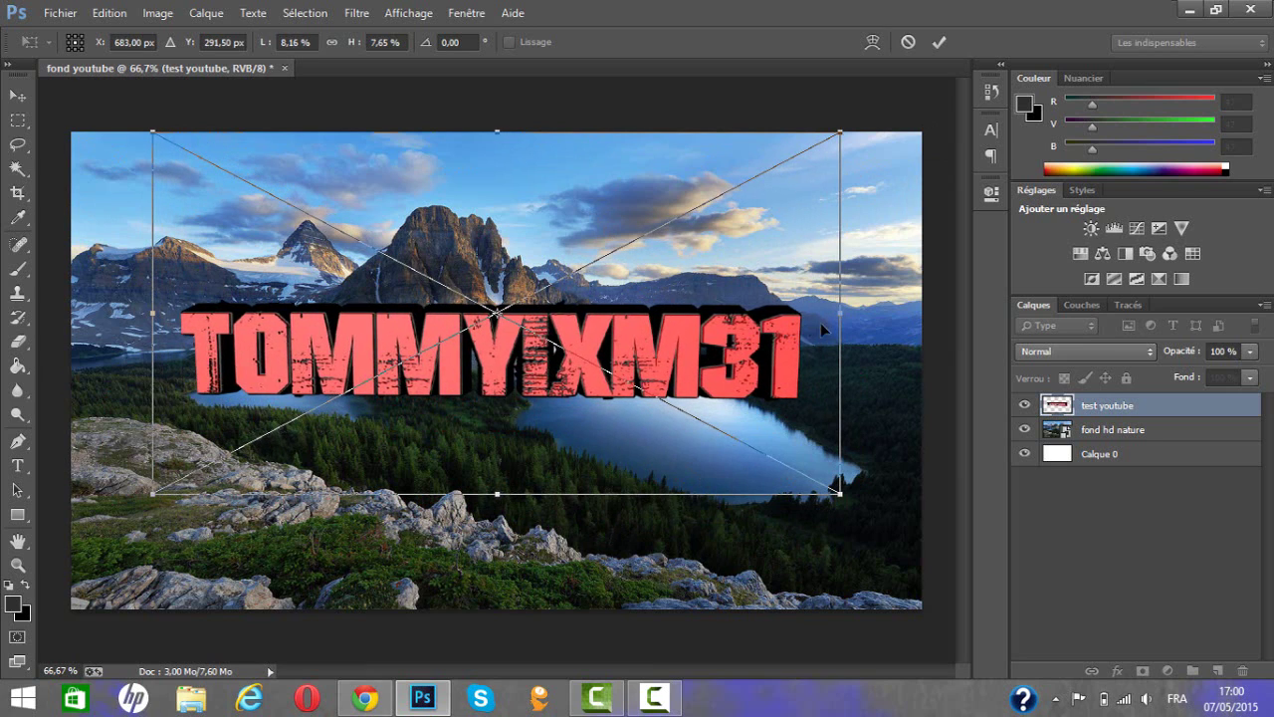
{"action": "left_click_drag", "start_coordinate": [841, 314], "coordinate": [853, 314]}
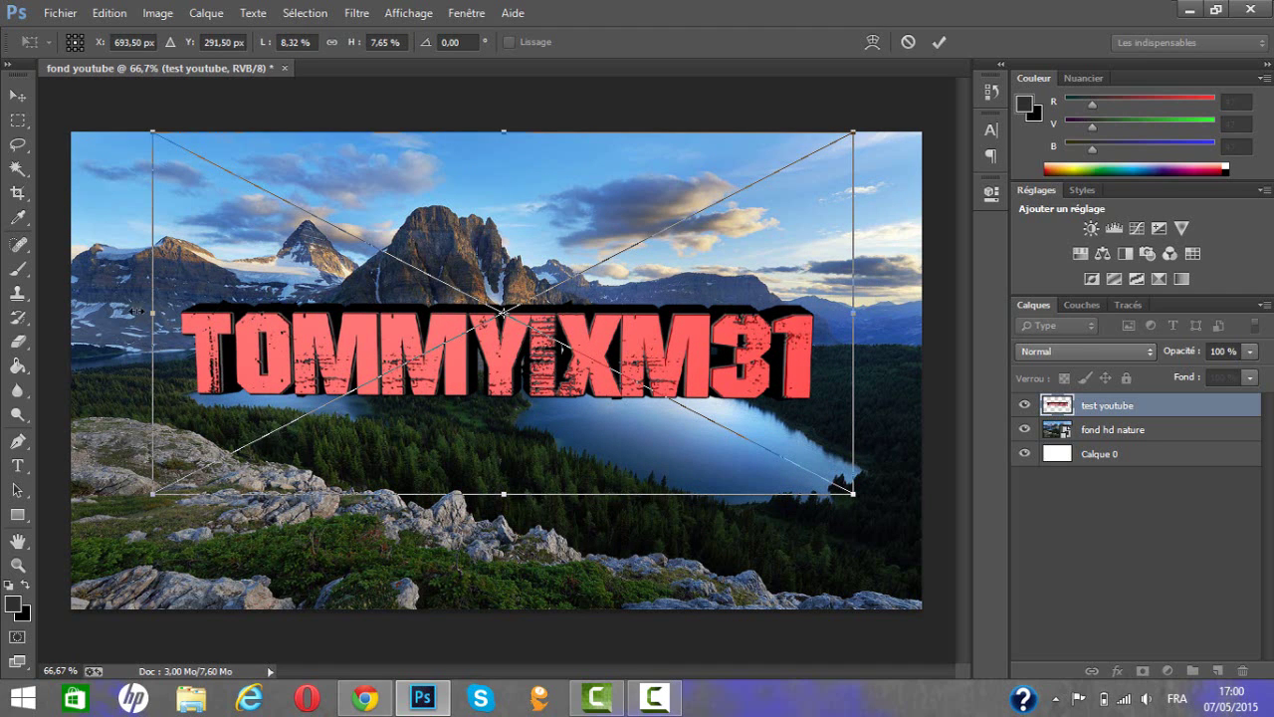
{"action": "left_click_drag", "start_coordinate": [152, 314], "coordinate": [123, 314]}
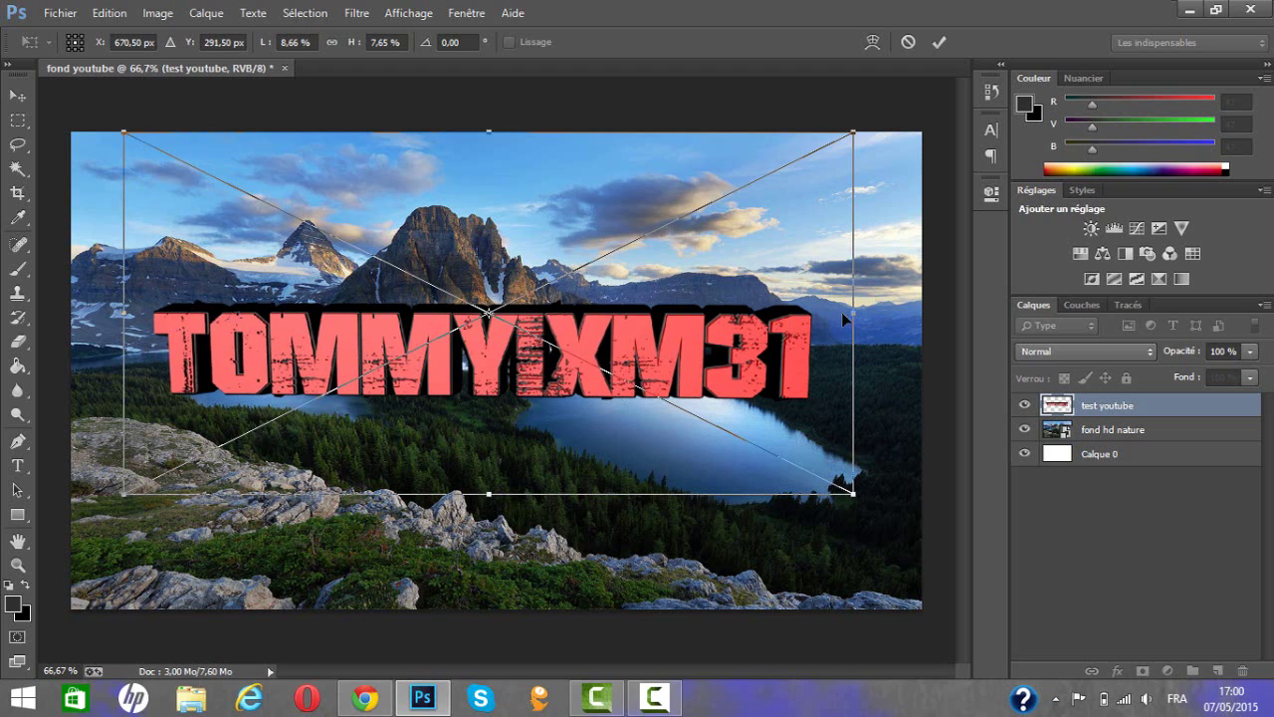
{"action": "left_click_drag", "start_coordinate": [869, 313], "coordinate": [898, 312]}
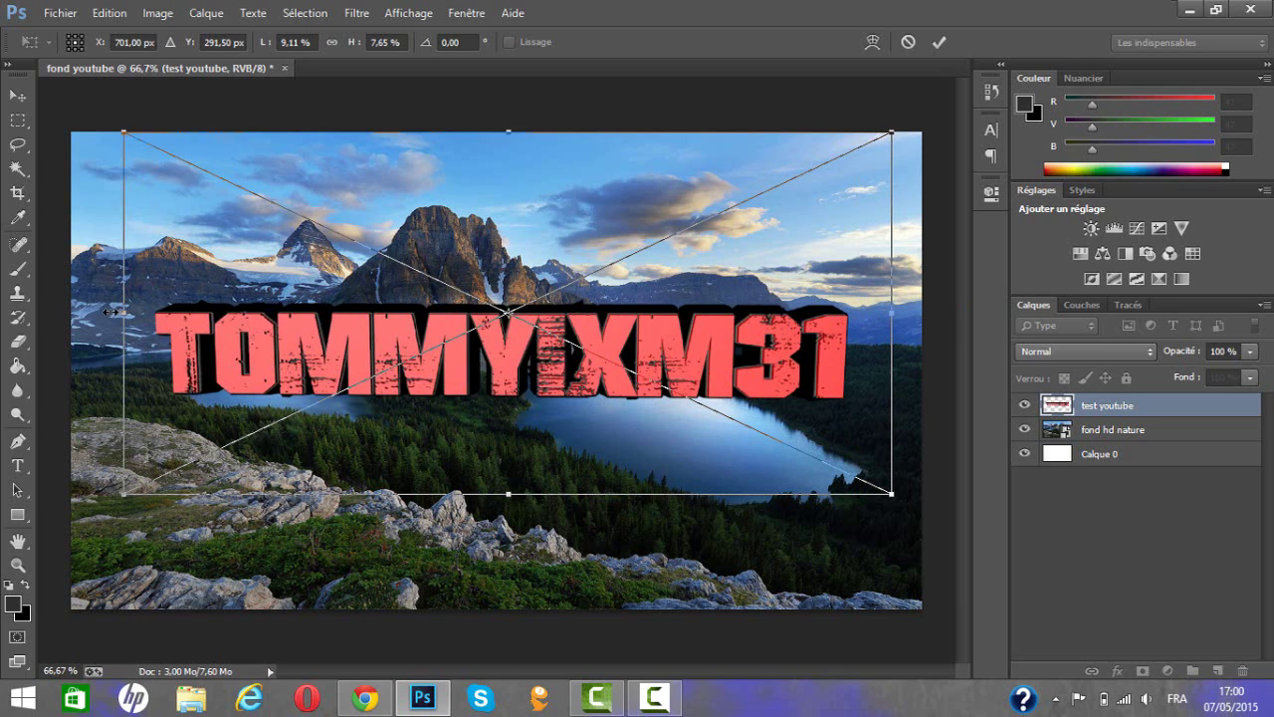
{"action": "left_click_drag", "start_coordinate": [110, 312], "coordinate": [95, 312]}
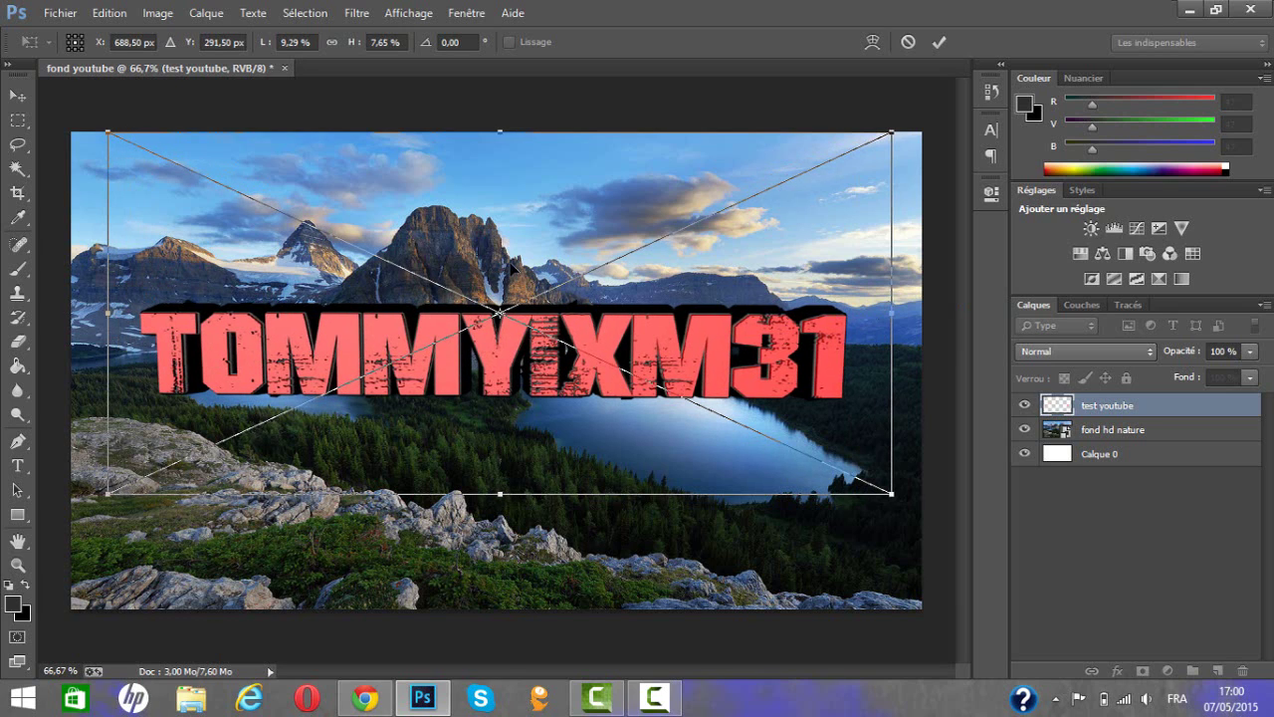
{"action": "left_click_drag", "start_coordinate": [499, 261], "coordinate": [500, 257]}
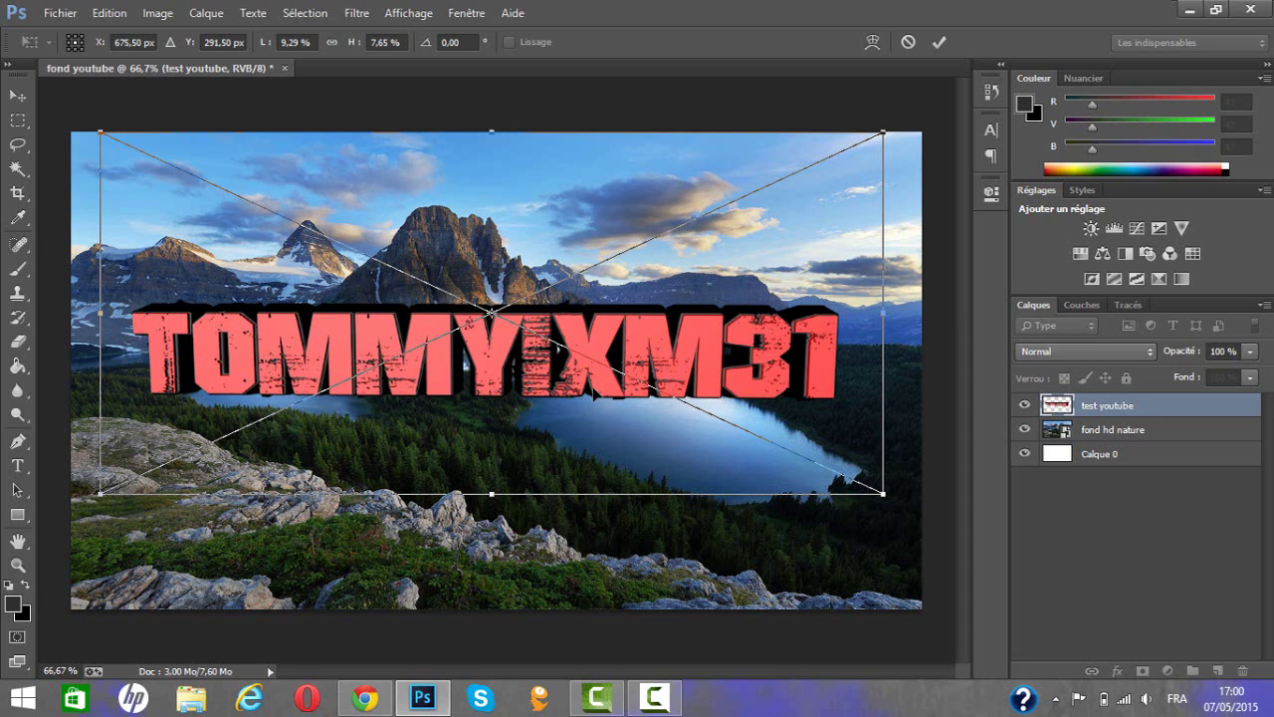
{"action": "key", "text": "Return"}
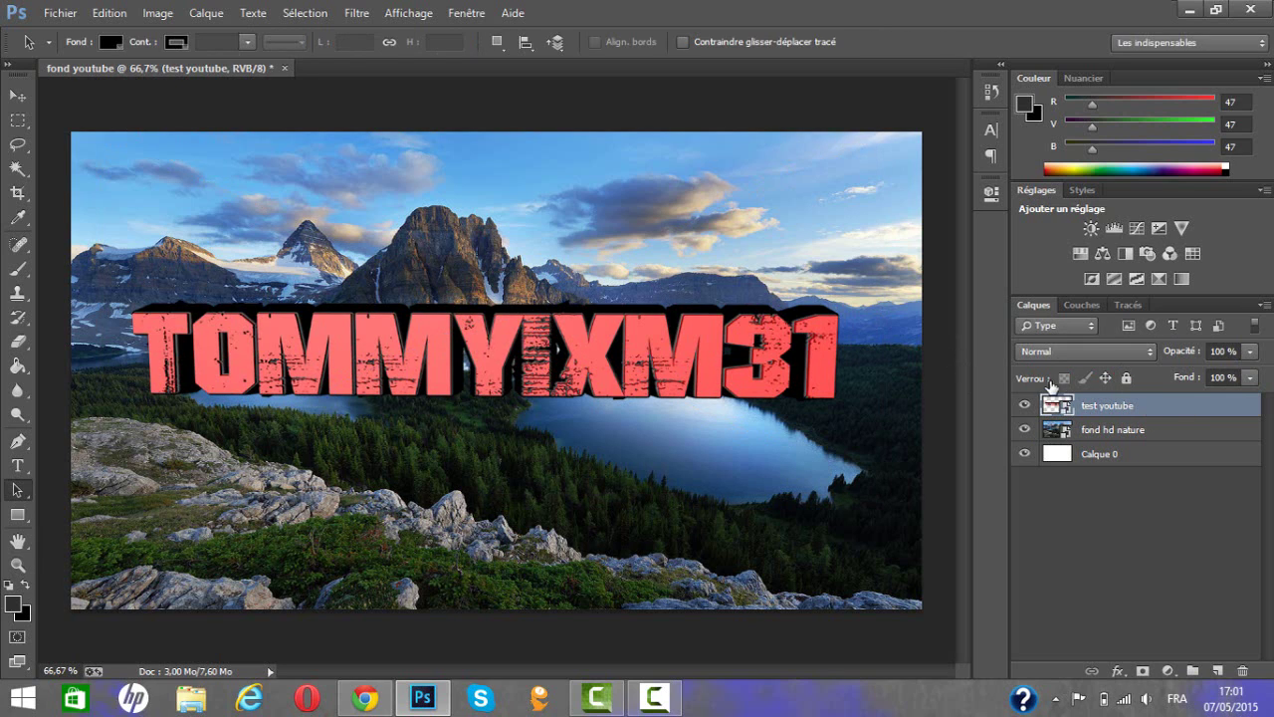
- Add a drop shadow (Ombre portée) to the test youtube layer with distance 22 px, spread 100% and size 0 px
{"action": "double_click", "coordinate": [1070, 400]}
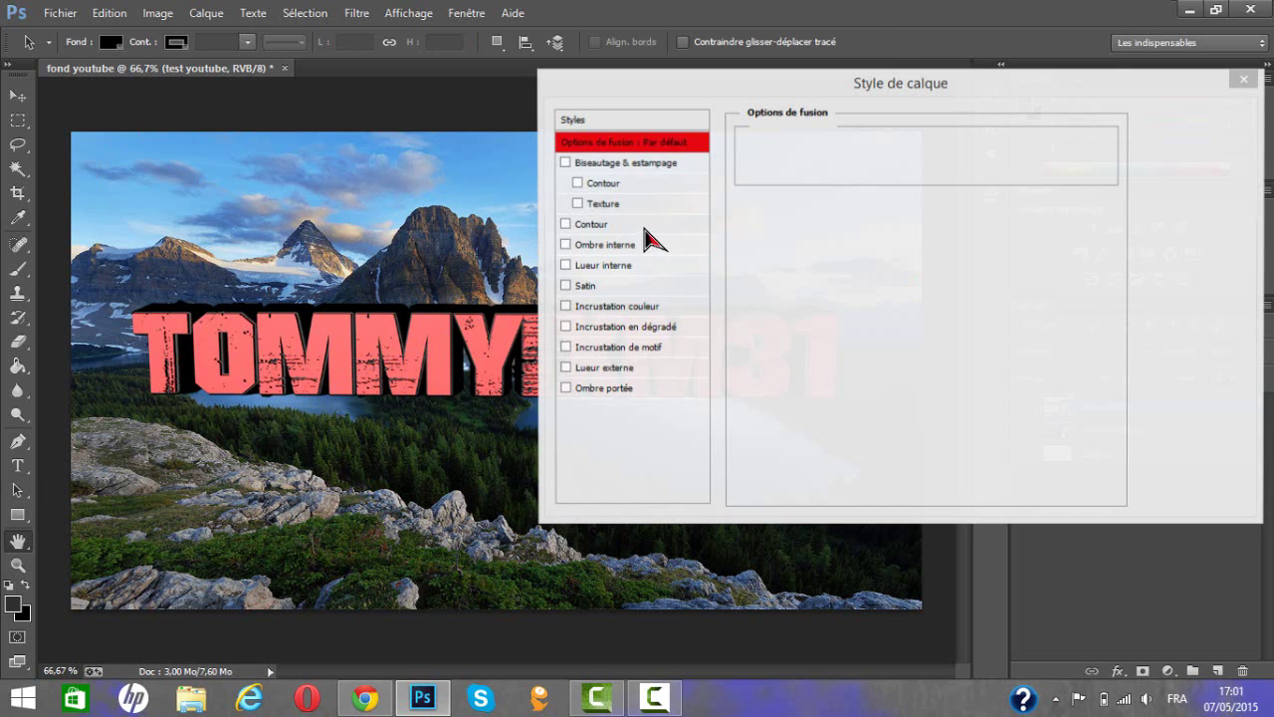
{"action": "left_click", "coordinate": [588, 389]}
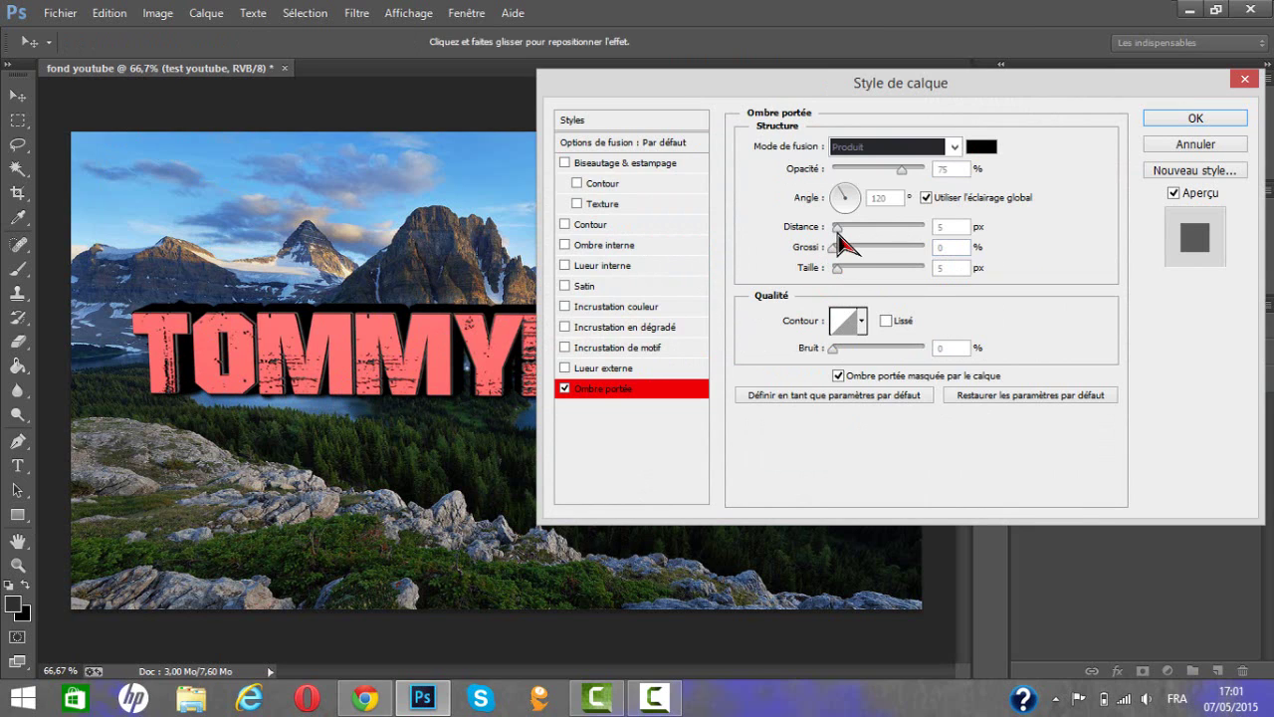
{"action": "left_click_drag", "start_coordinate": [836, 230], "coordinate": [857, 230]}
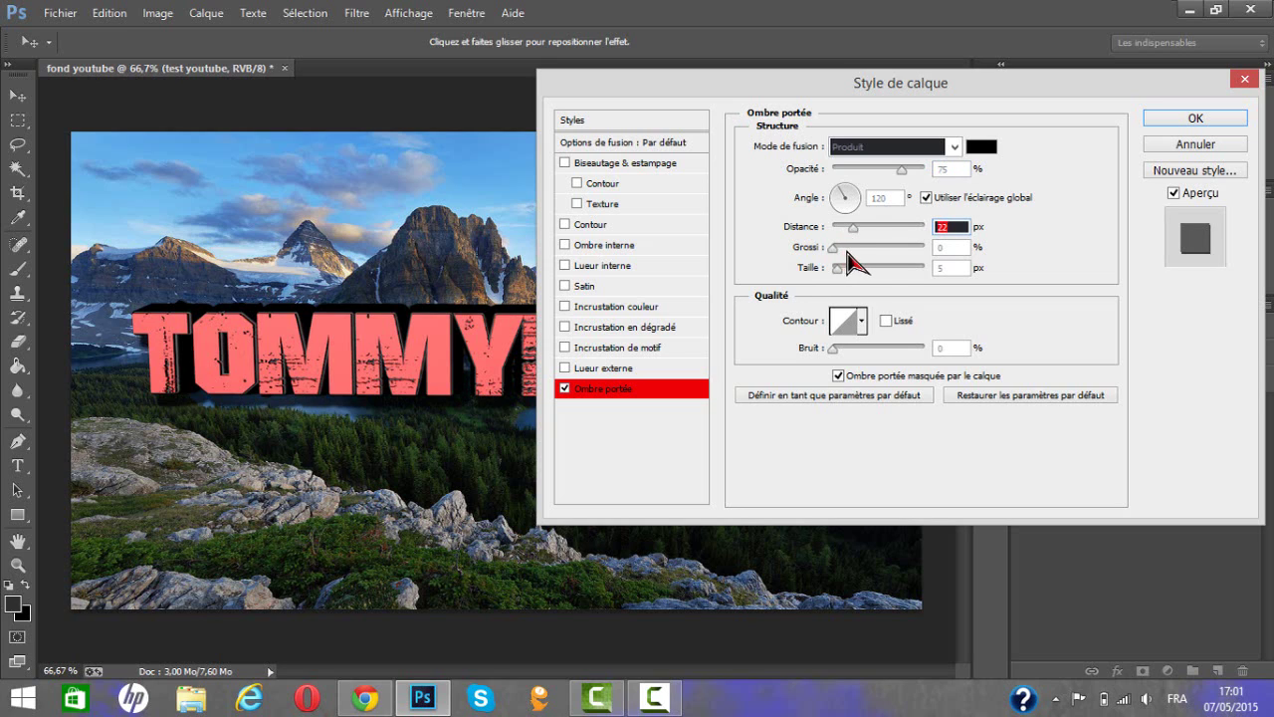
{"action": "left_click_drag", "start_coordinate": [934, 253], "coordinate": [928, 254]}
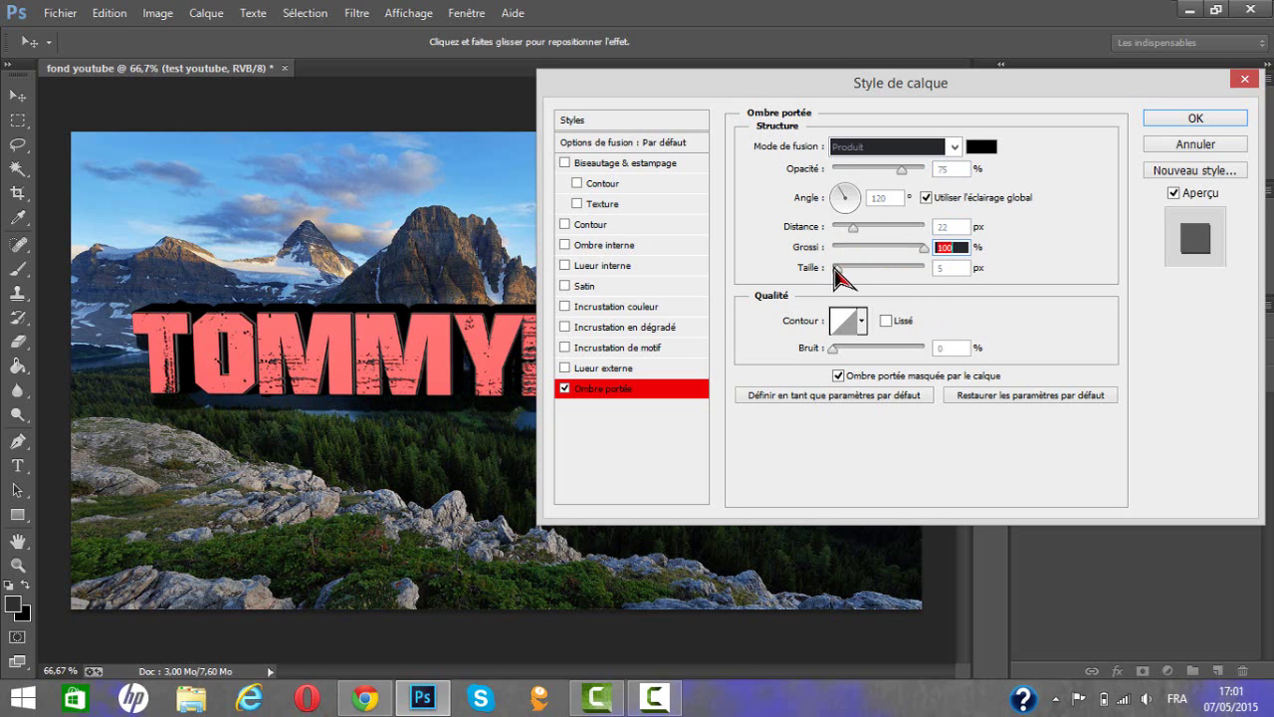
{"action": "left_click_drag", "start_coordinate": [837, 267], "coordinate": [816, 277]}
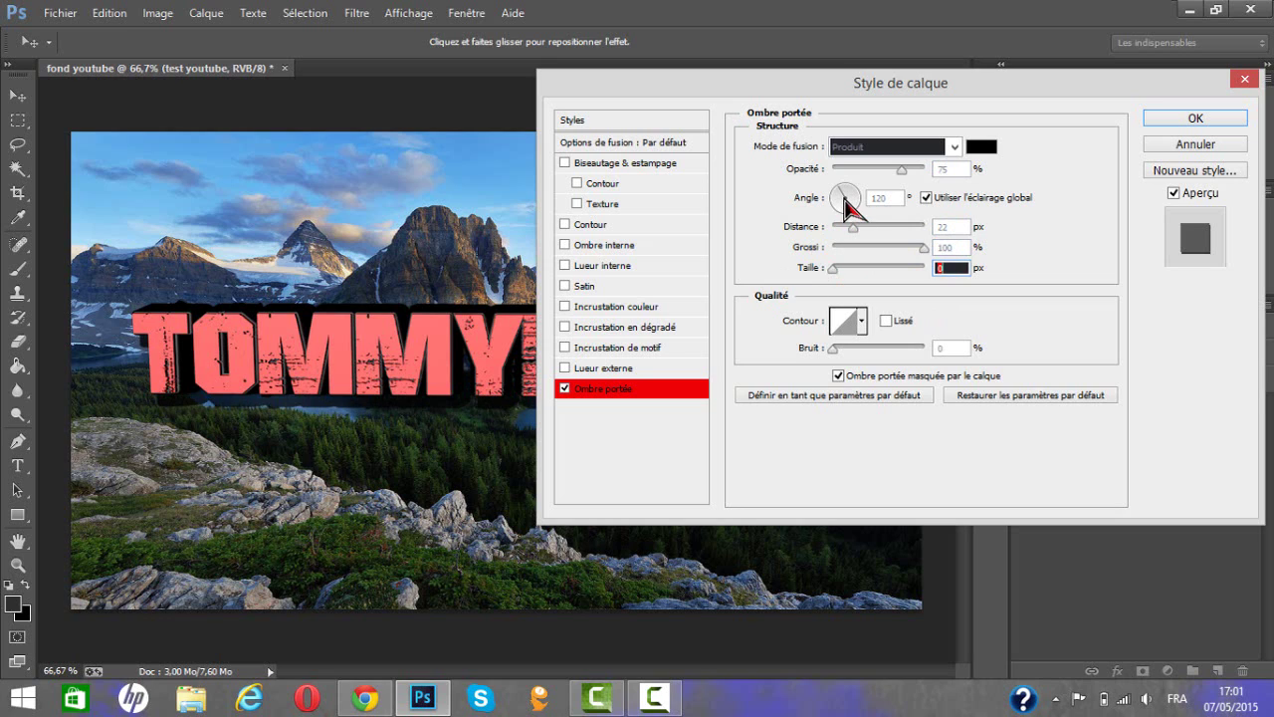
- Set the drop shadow's angle to 30° and apply the layer style
{"action": "left_click_drag", "start_coordinate": [848, 202], "coordinate": [874, 214]}
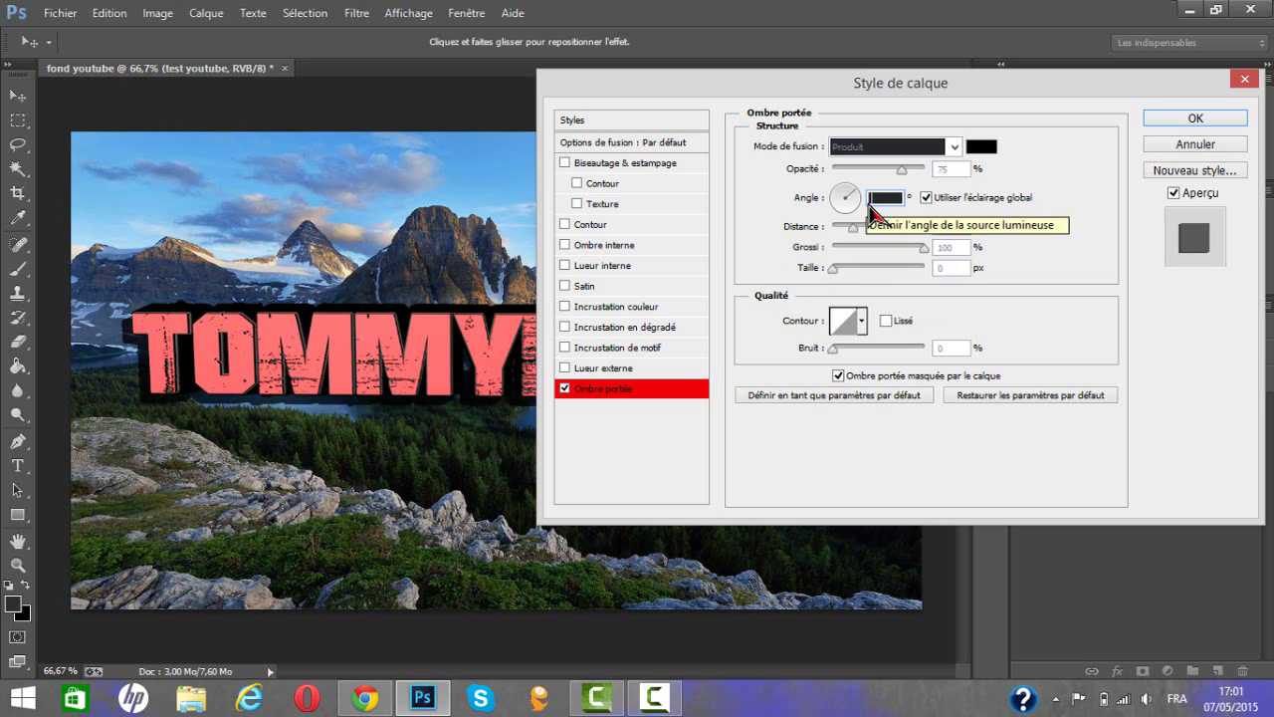
{"action": "type", "text": "30"}
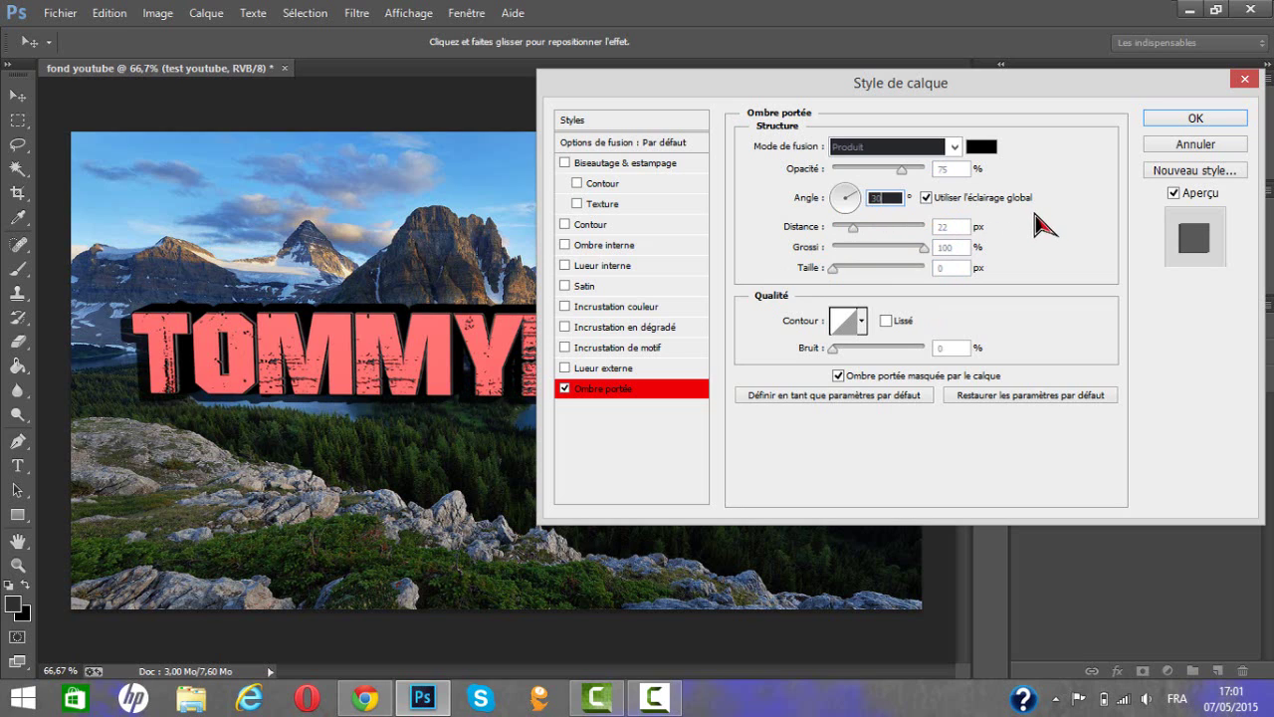
{"action": "left_click", "coordinate": [583, 382]}
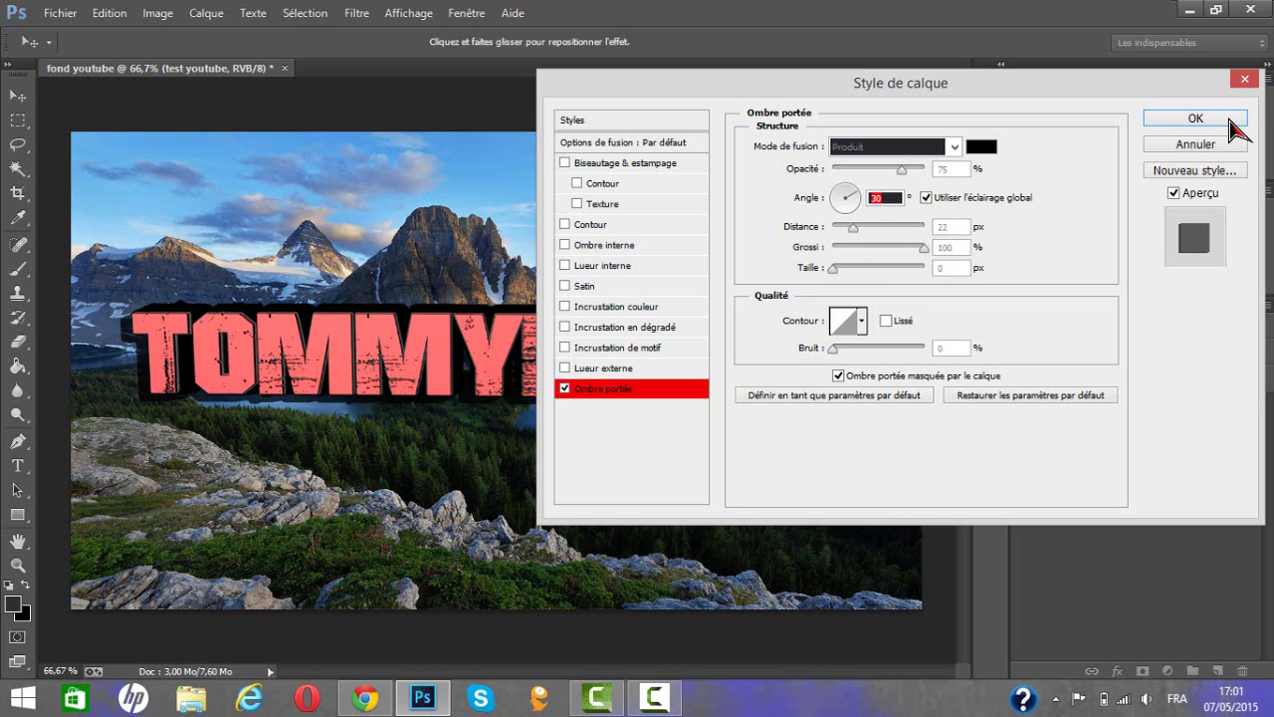
{"action": "left_click", "coordinate": [1223, 121]}
{"action": "key", "text": "Return"}
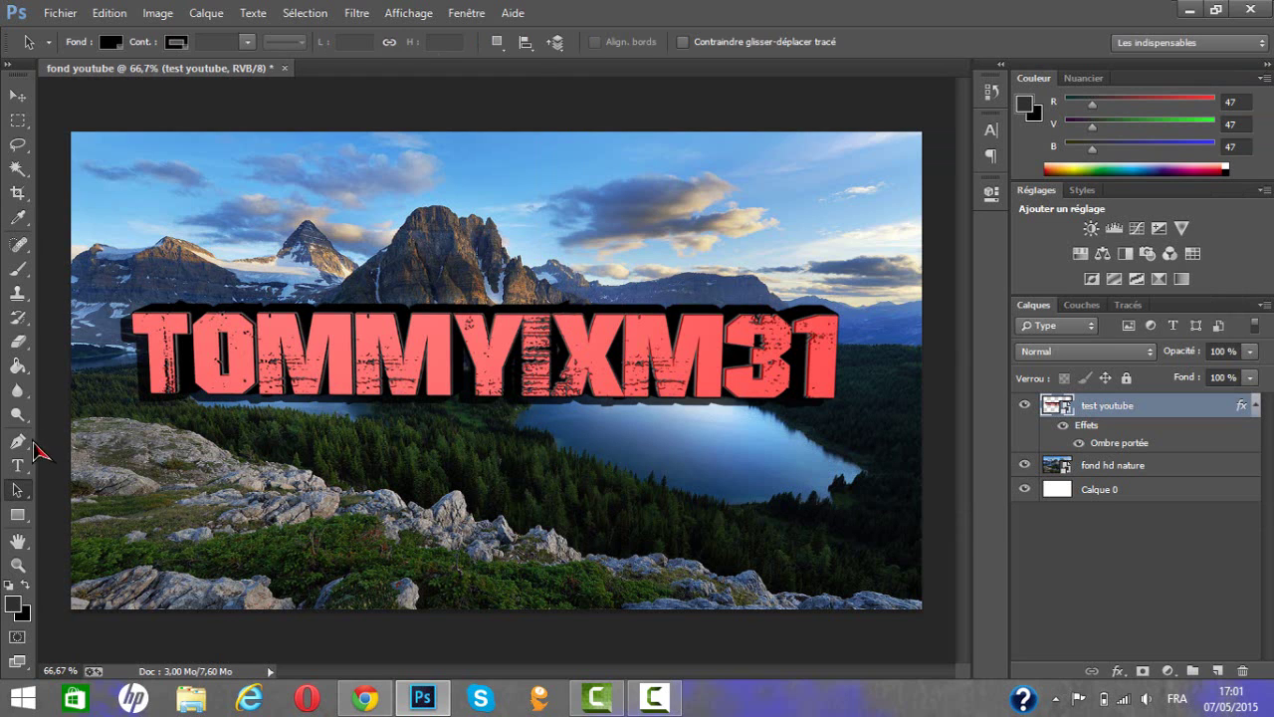
- Collapse the test youtube layer's effects list and add a new empty layer above it
{"action": "left_click", "coordinate": [1214, 581]}
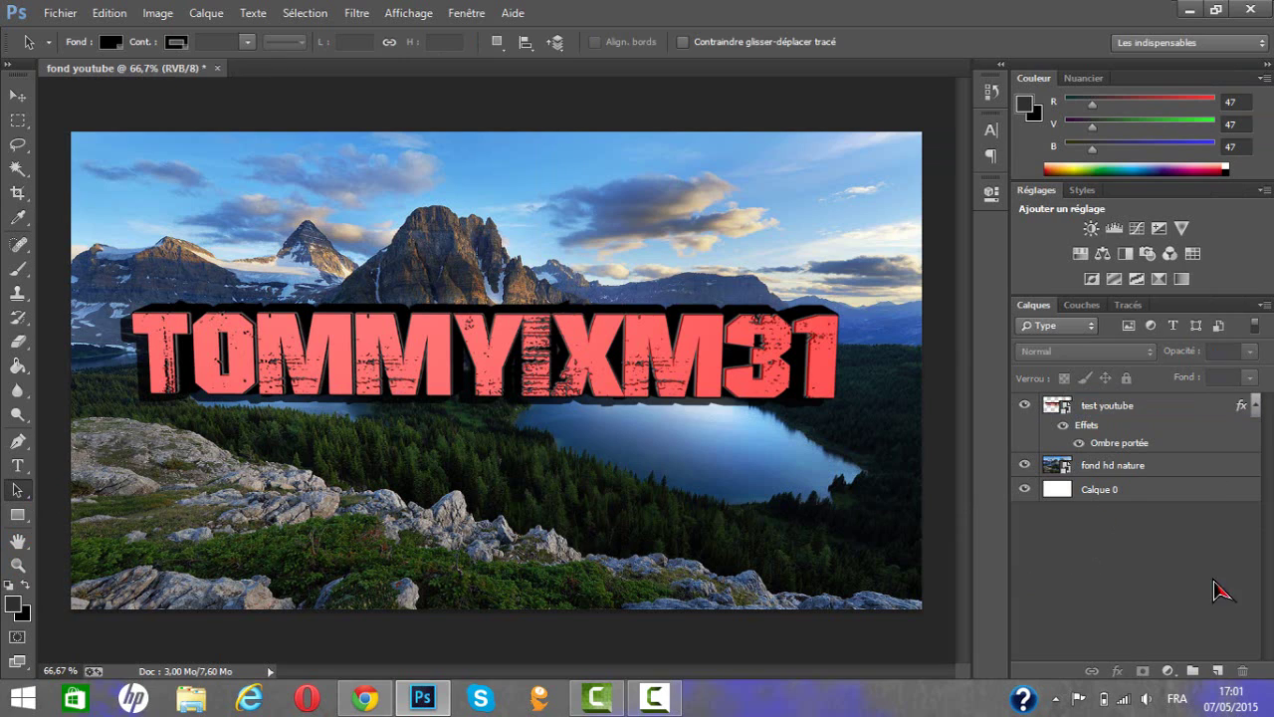
{"action": "left_click", "coordinate": [1255, 404]}
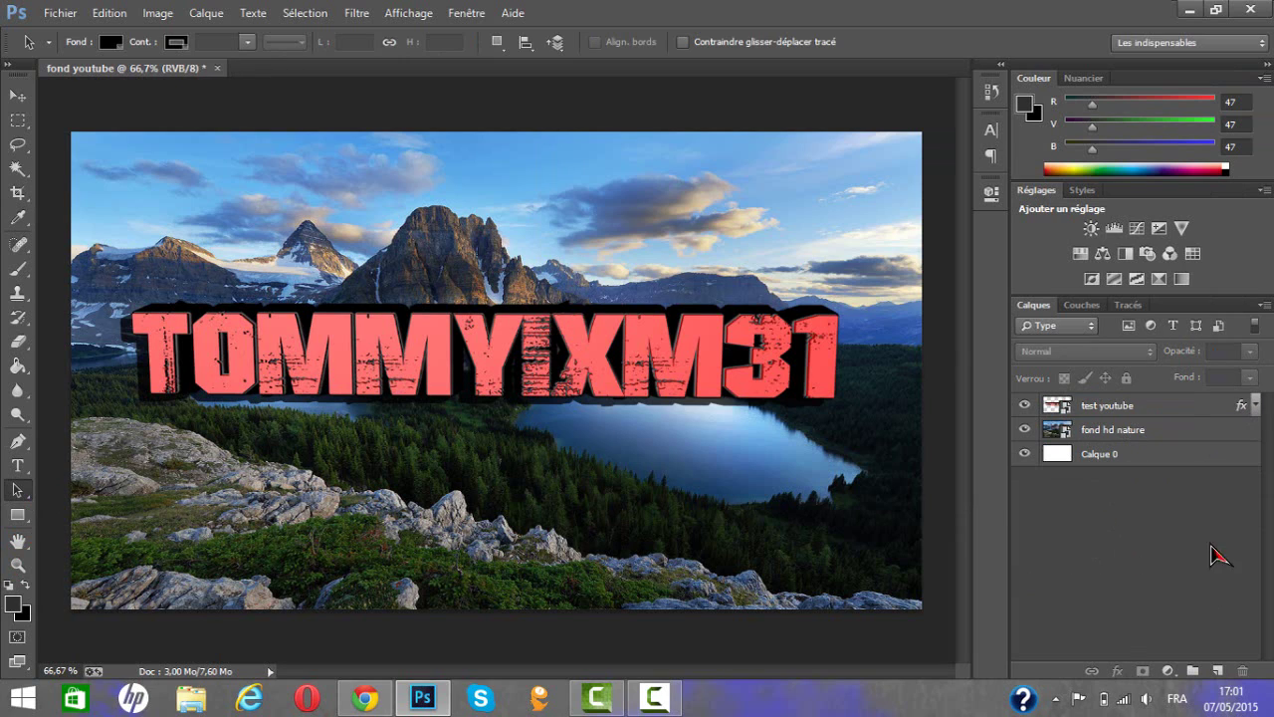
{"action": "left_click", "coordinate": [1220, 672]}
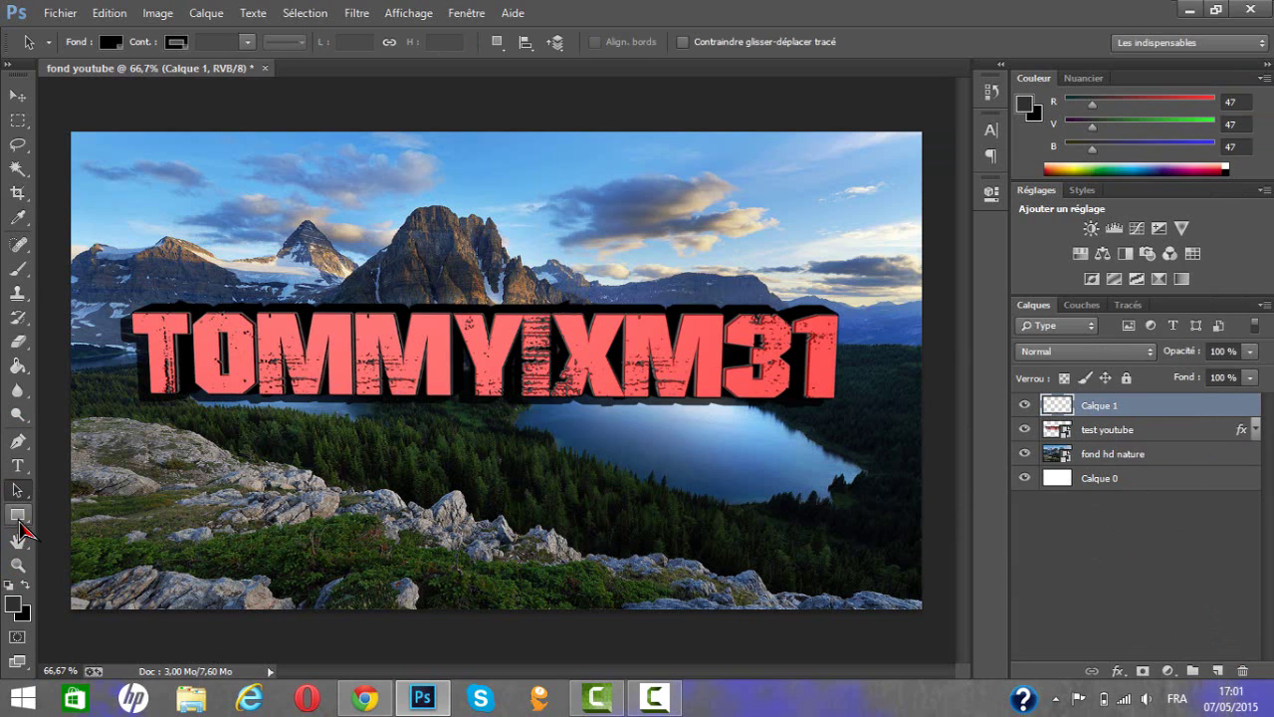
- Draw a dark grey rectangle about 1413 × 162 px across the full canvas width over the text
{"action": "left_click", "coordinate": [18, 518]}
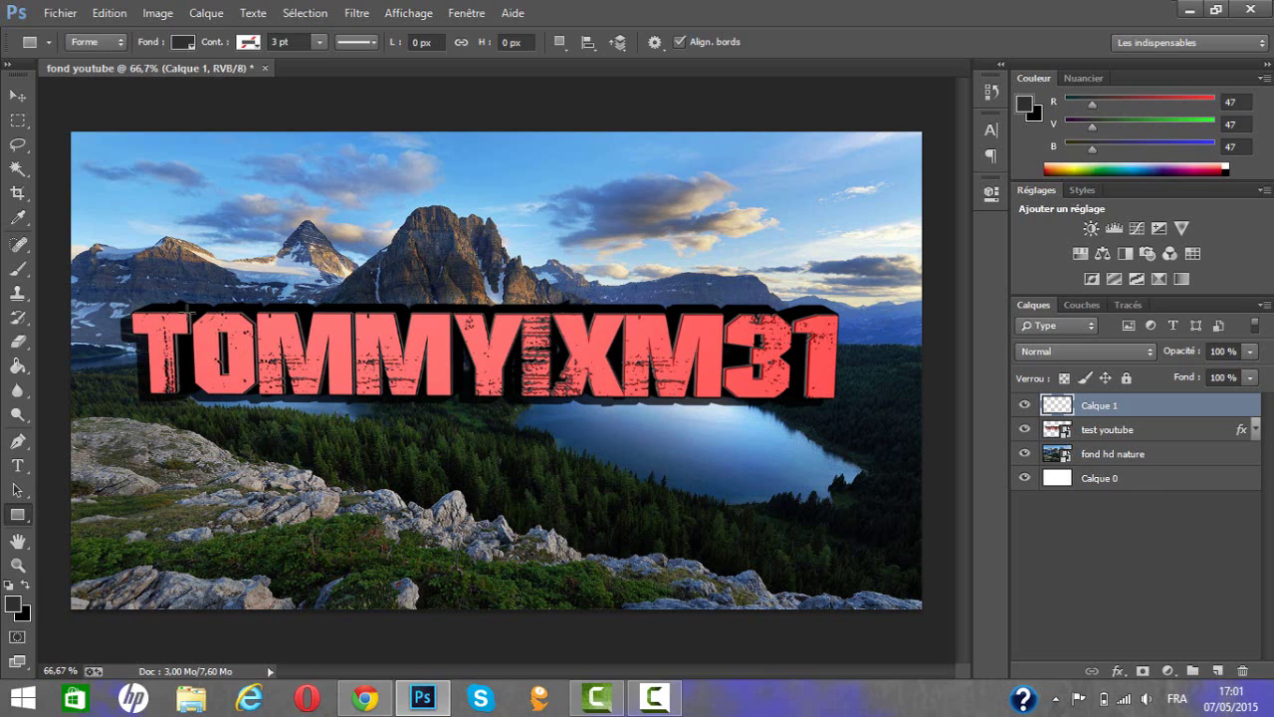
{"action": "left_click_drag", "start_coordinate": [52, 289], "coordinate": [933, 389]}
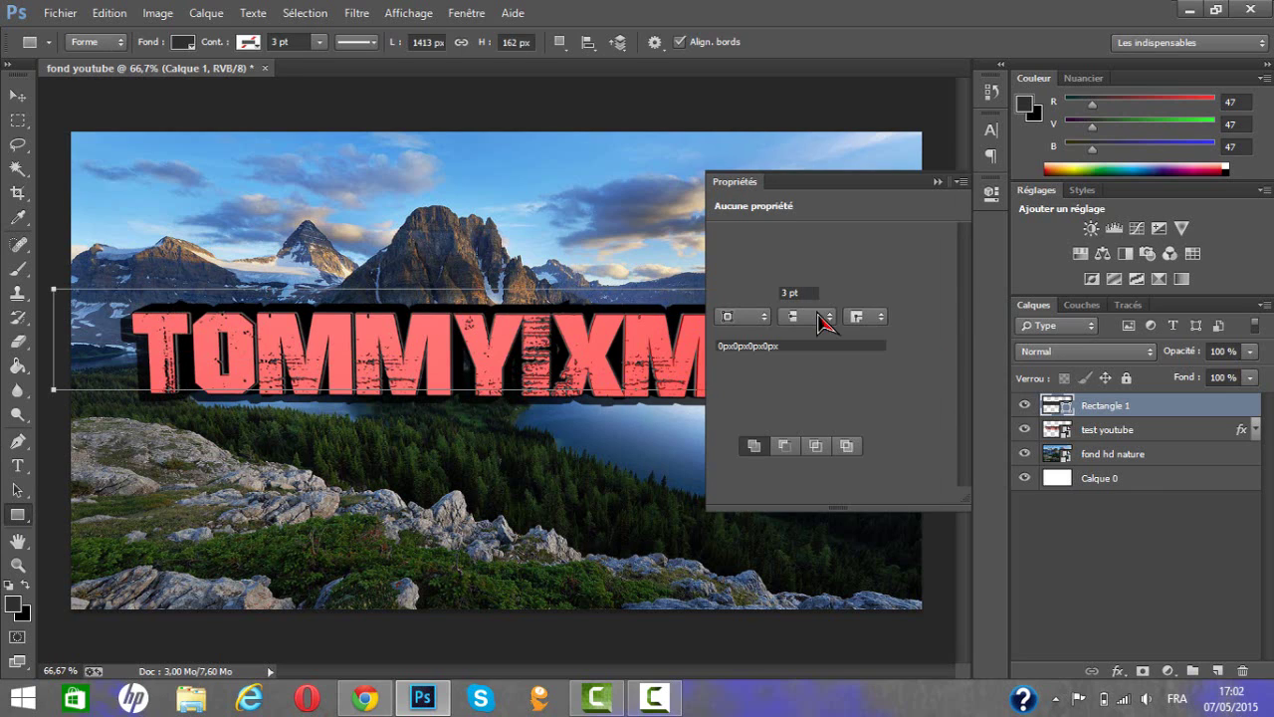
{"action": "left_click", "coordinate": [936, 183]}
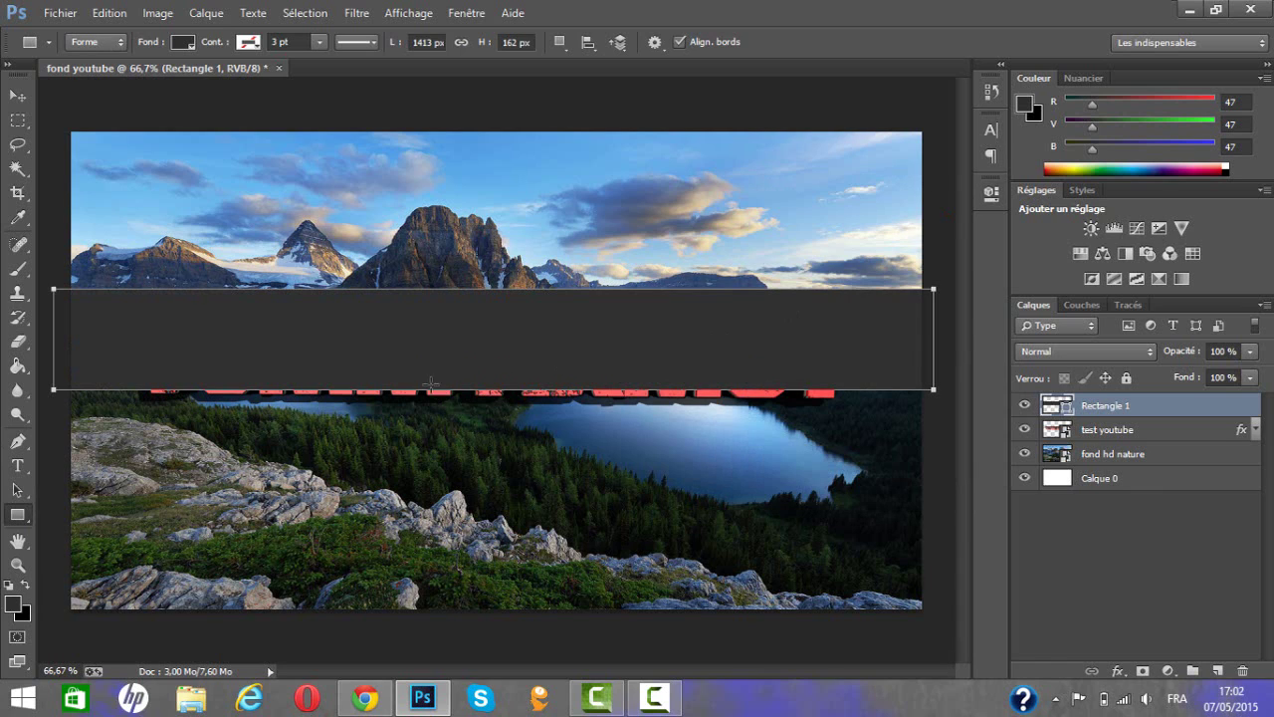
- Move the rectangle down so its band lines up with the height of the Tommyixm31 text
{"action": "left_click", "coordinate": [17, 96]}
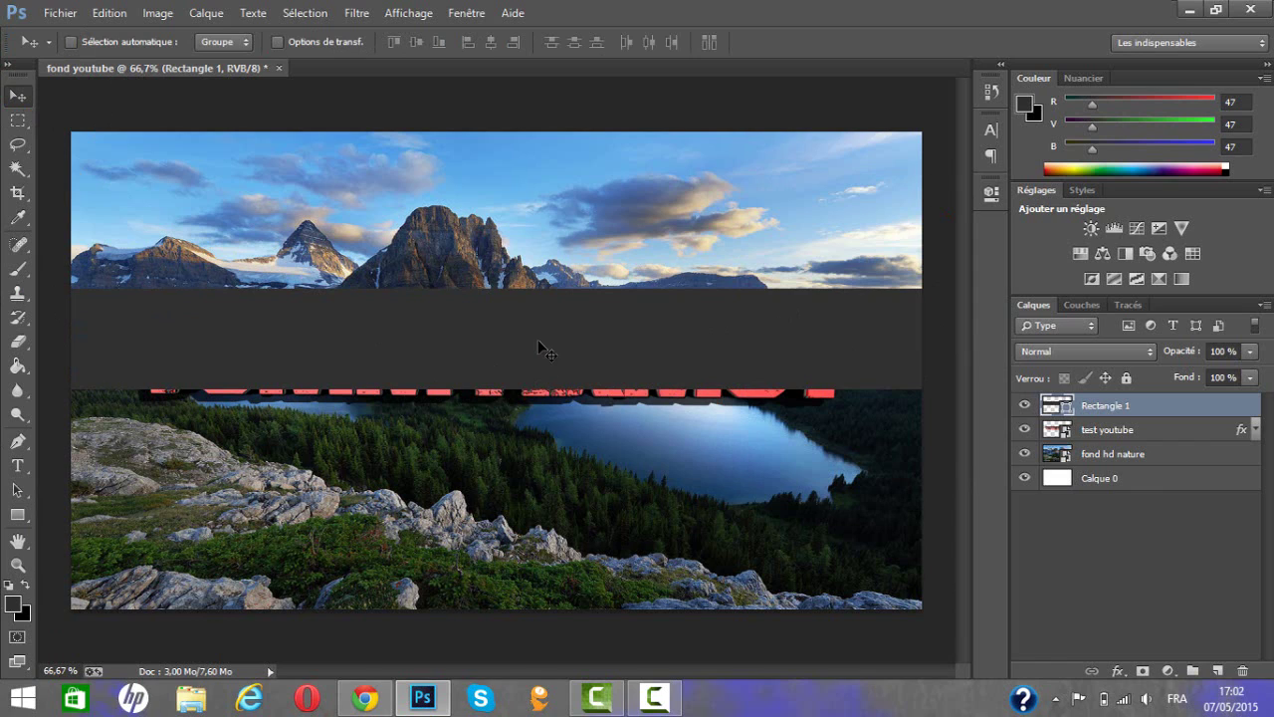
{"action": "mouse_move", "coordinate": [538, 350]}
{"action": "left_mouse_down"}
{"action": "mouse_move", "coordinate": [537, 367]}
{"action": "mouse_move", "coordinate": [578, 377]}
{"action": "left_mouse_up"}
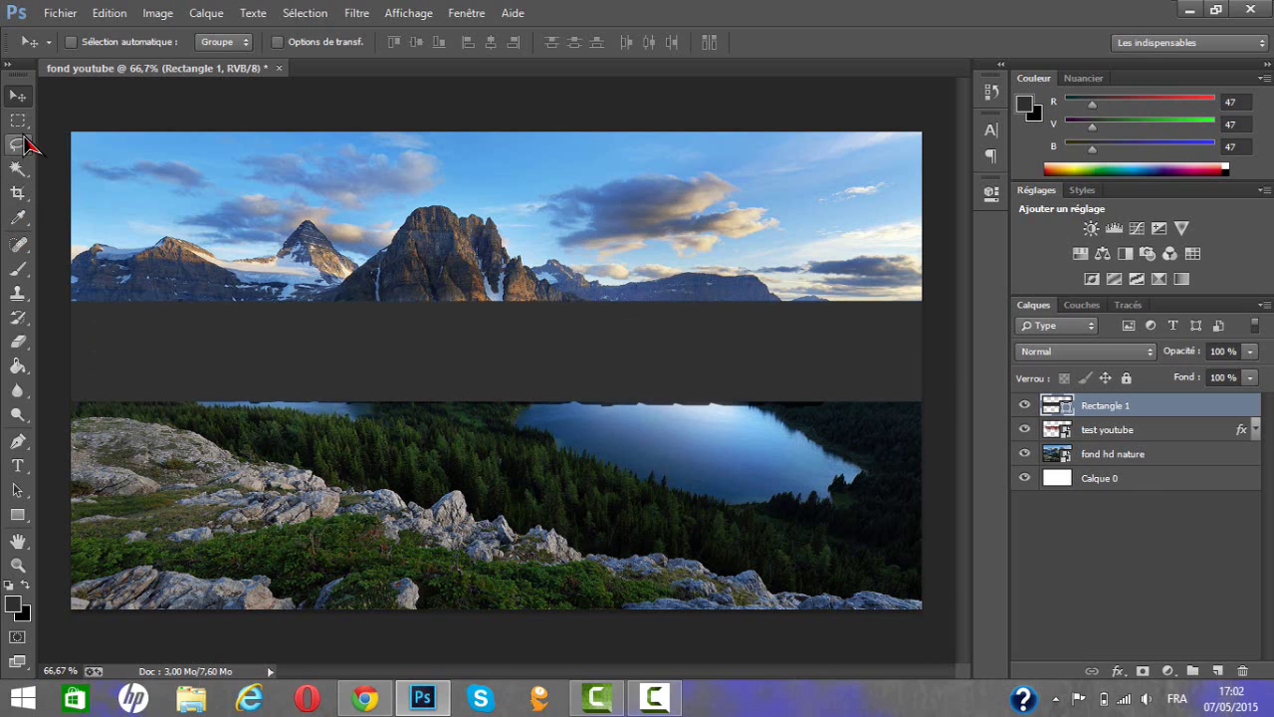
{"action": "left_click", "coordinate": [16, 492]}
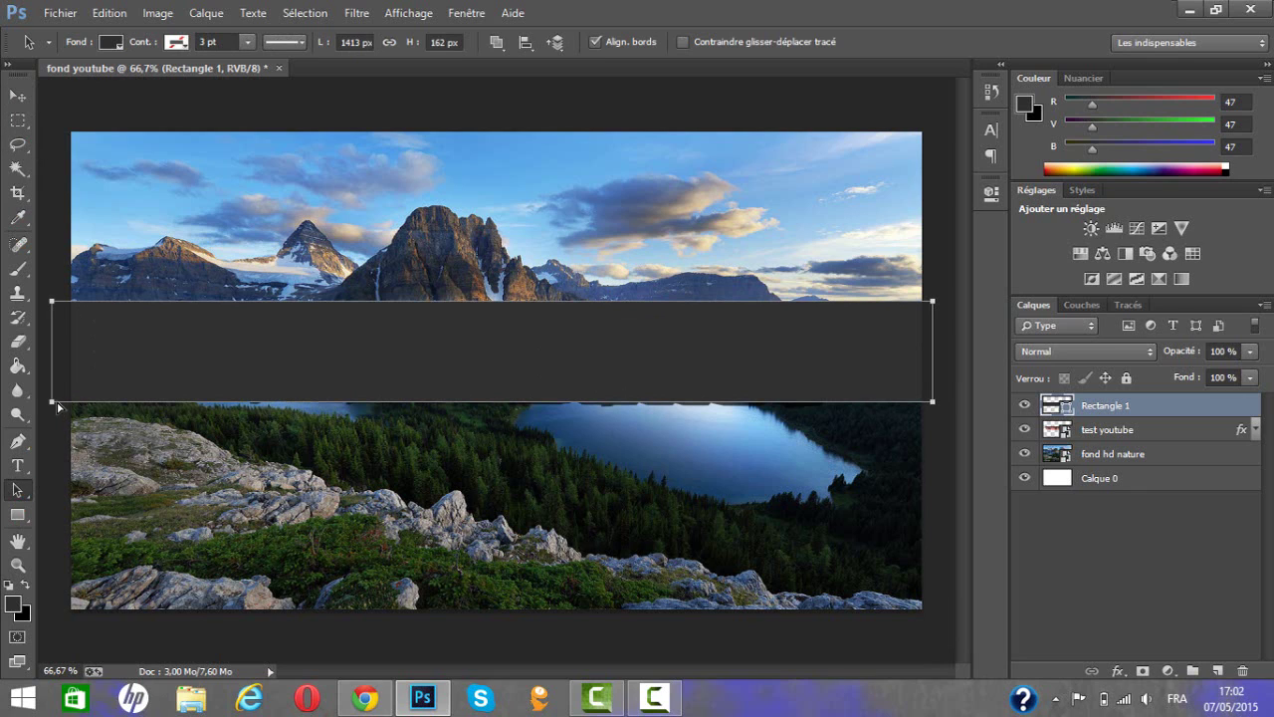
{"action": "mouse_move", "coordinate": [58, 406]}
{"action": "left_mouse_down"}
{"action": "mouse_move", "coordinate": [60, 391]}
{"action": "mouse_move", "coordinate": [57, 404]}
{"action": "left_mouse_up"}
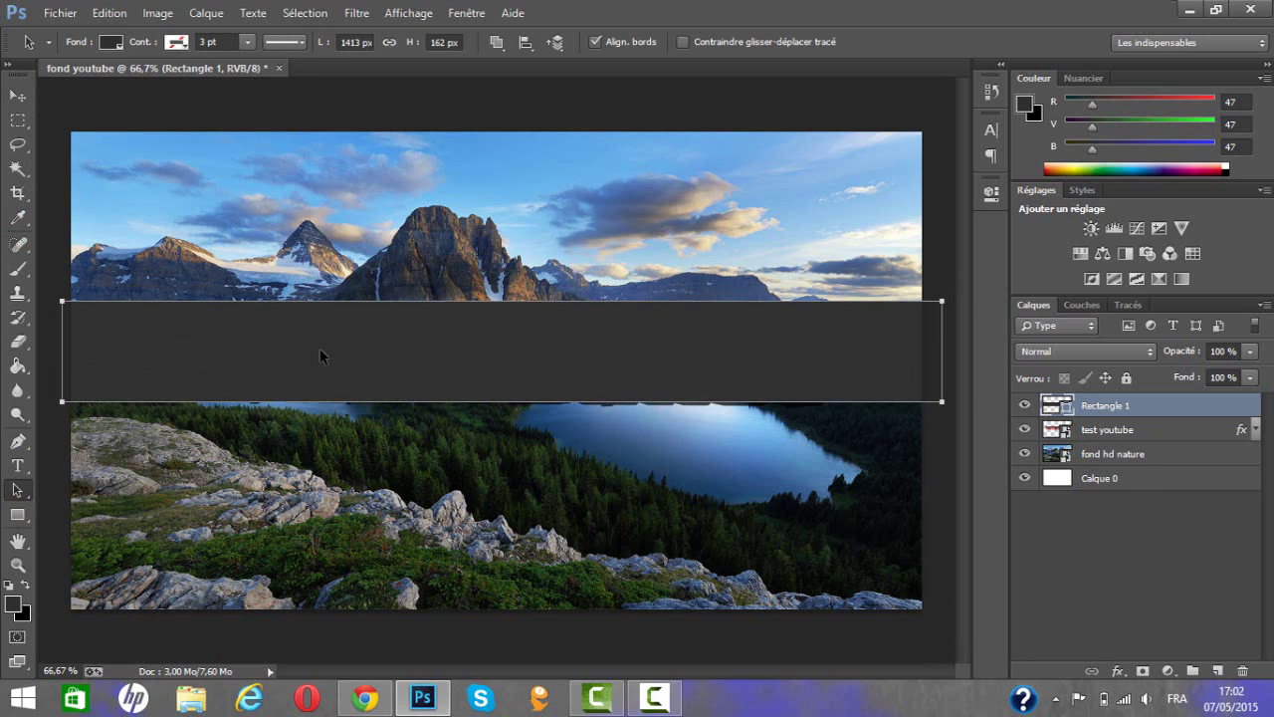
{"action": "left_click_drag", "start_coordinate": [318, 352], "coordinate": [314, 358]}
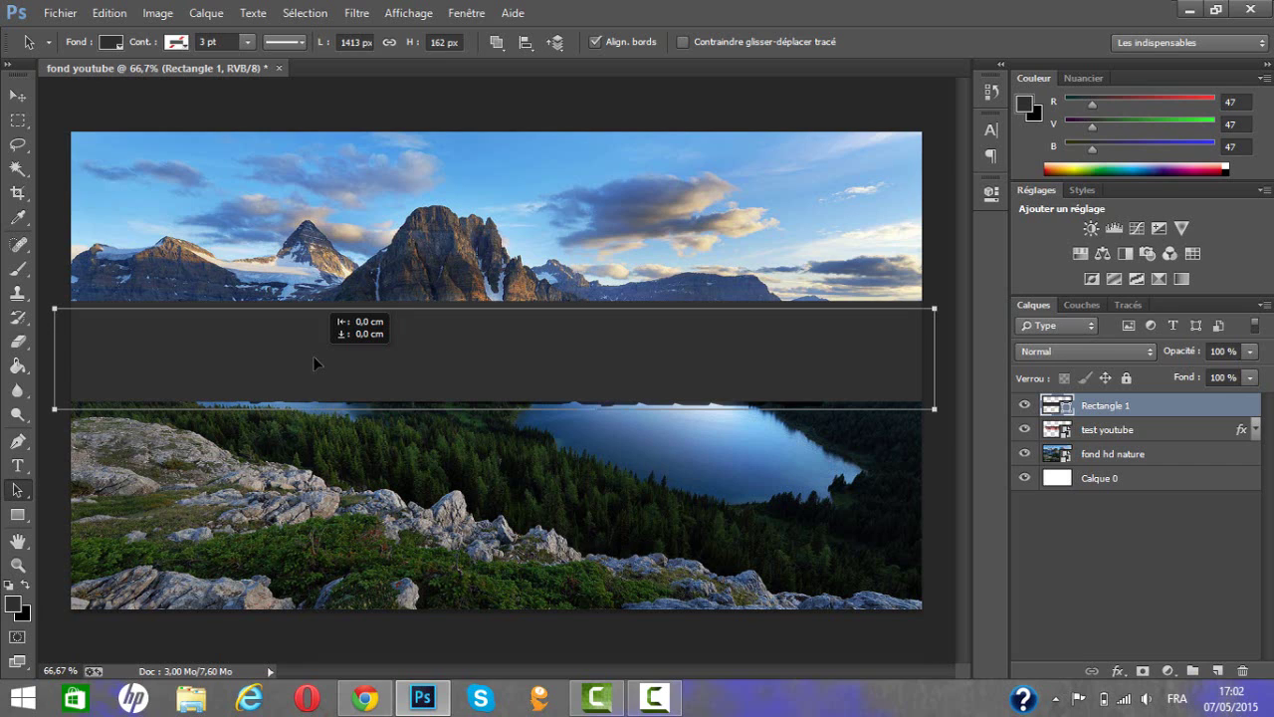
{"action": "left_click_drag", "start_coordinate": [313, 355], "coordinate": [314, 354]}
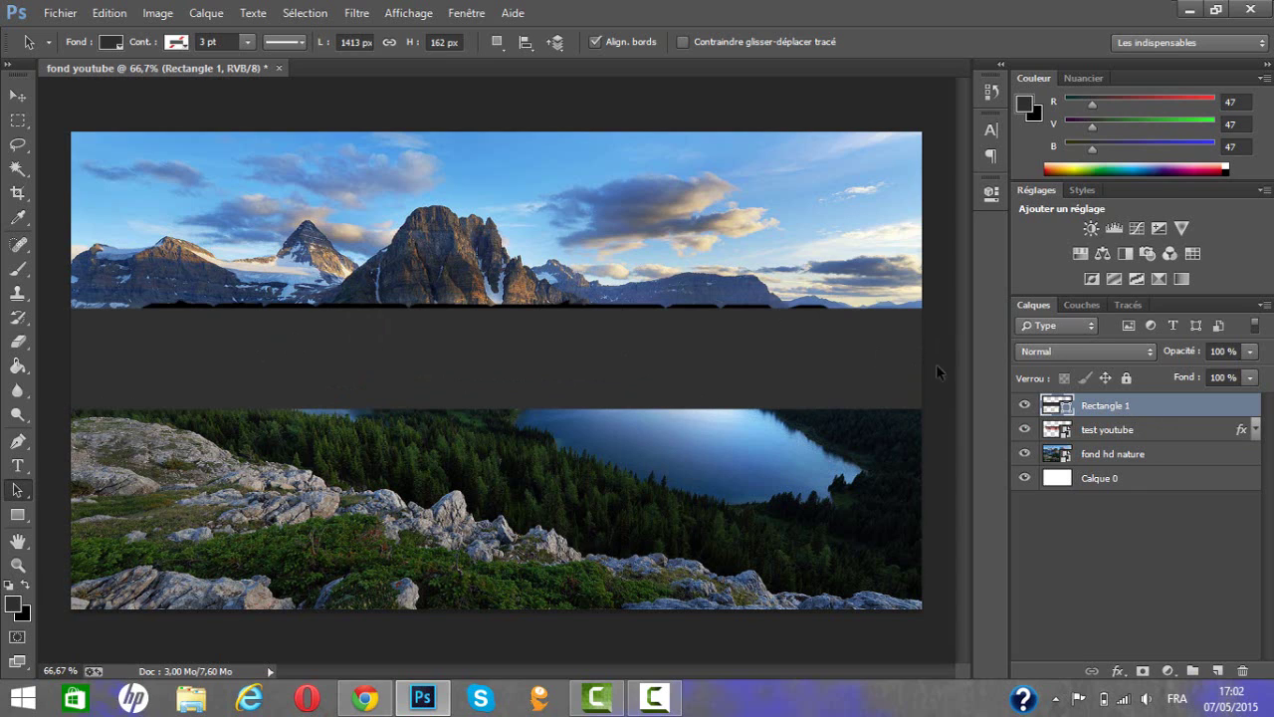
- Place the Rectangle 1 layer beneath the test youtube layer so the band sits behind the text
{"action": "left_click", "coordinate": [1122, 407]}
{"action": "left_click_drag", "start_coordinate": [1125, 411], "coordinate": [1114, 443]}
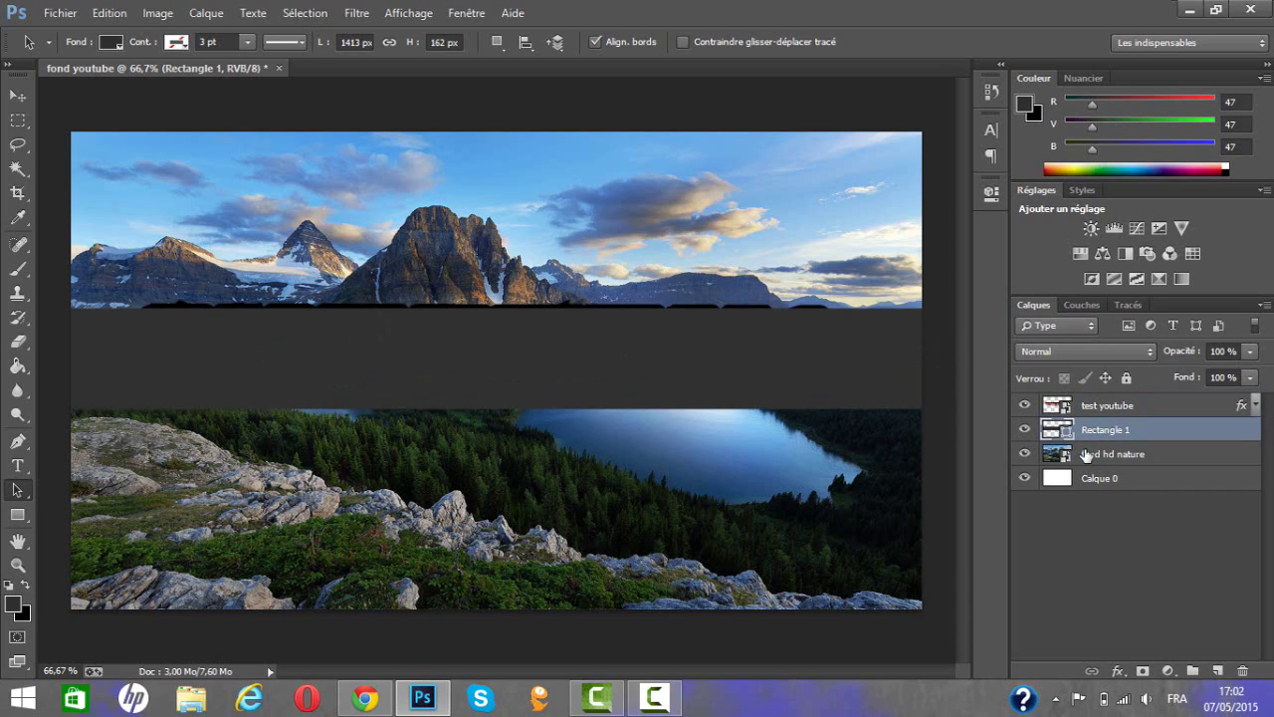
{"action": "left_click", "coordinate": [18, 97]}
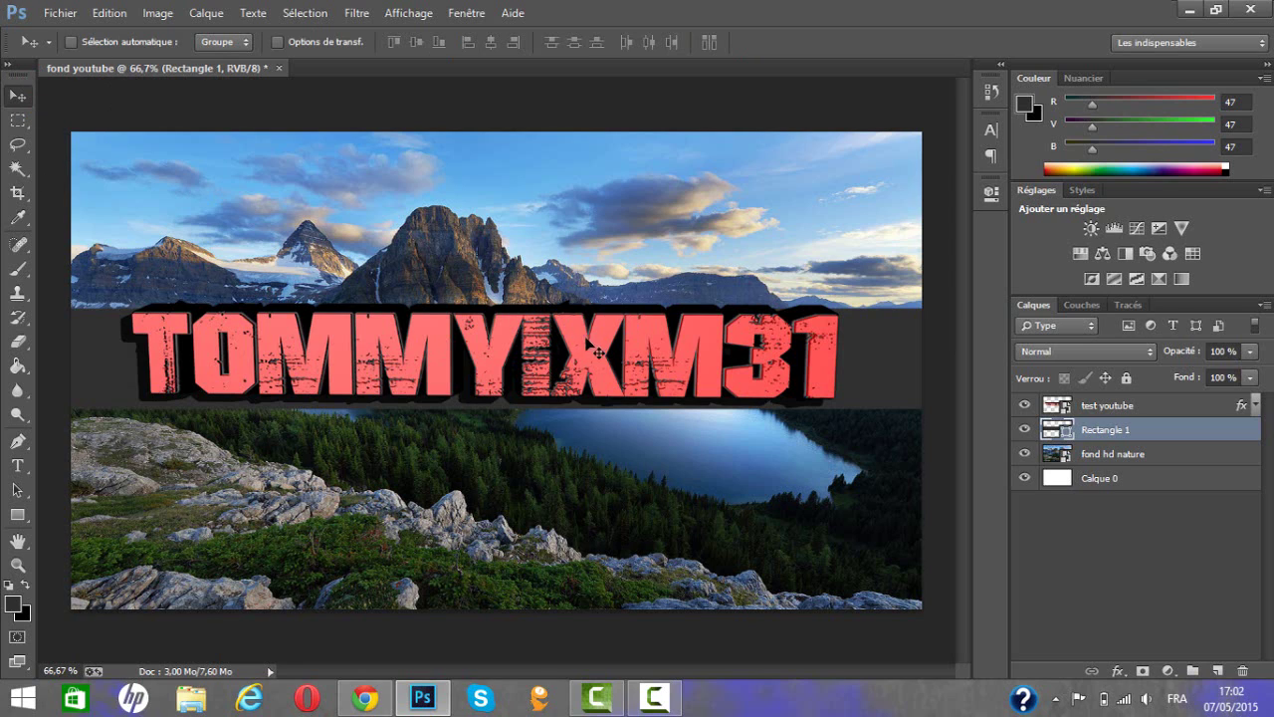
{"action": "left_click_drag", "start_coordinate": [541, 381], "coordinate": [542, 386]}
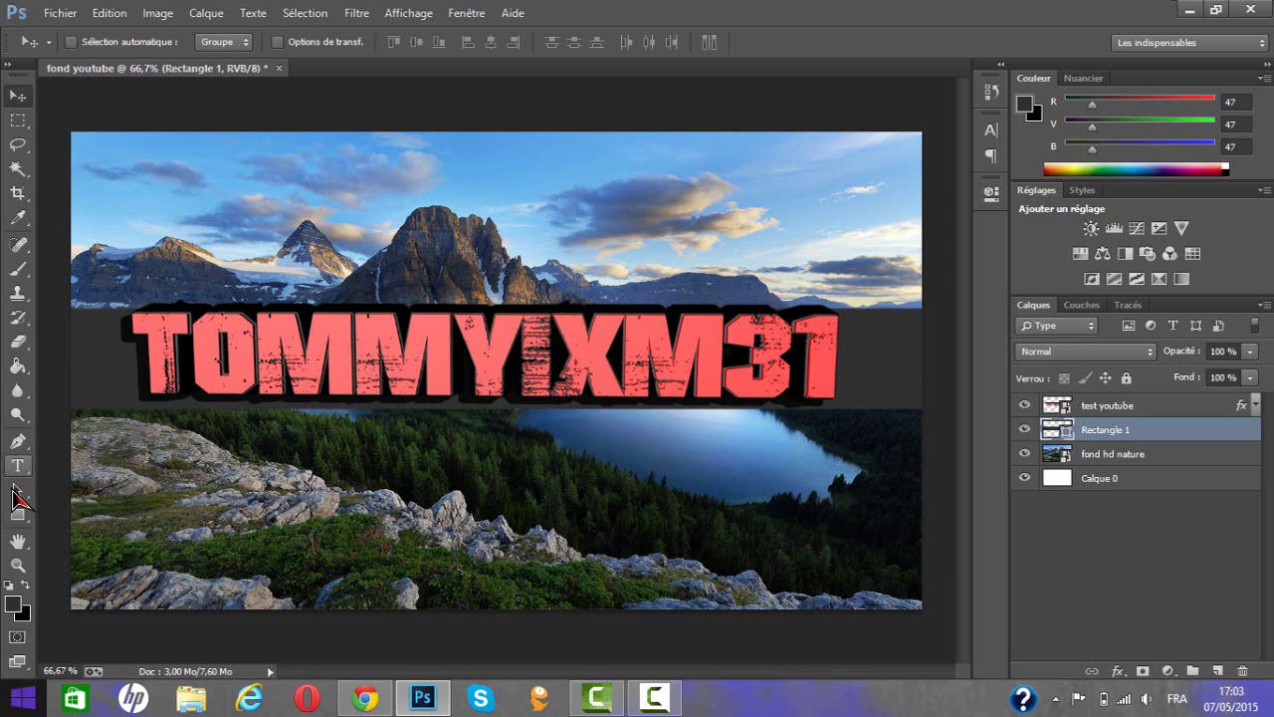
- Switch to File Explorer and look through the miniature youtube folder in Images for a texture
{"action": "left_click", "coordinate": [17, 488]}
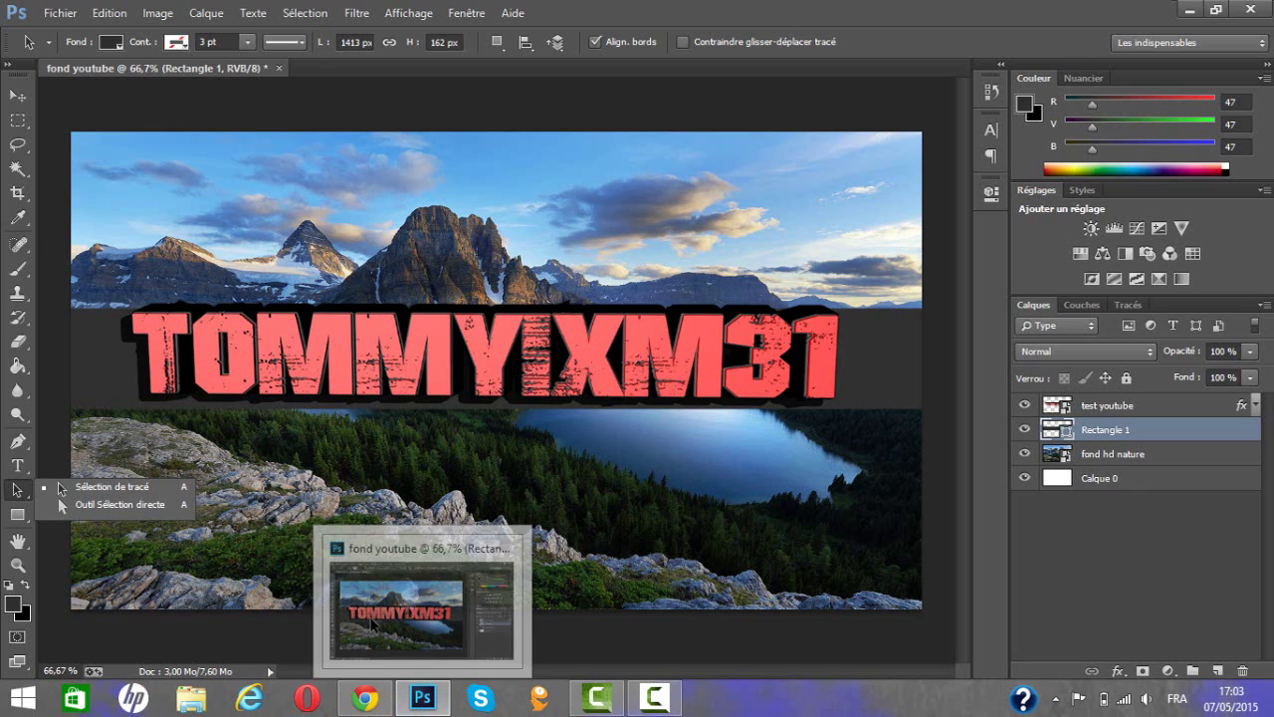
{"action": "left_click", "coordinate": [371, 611]}
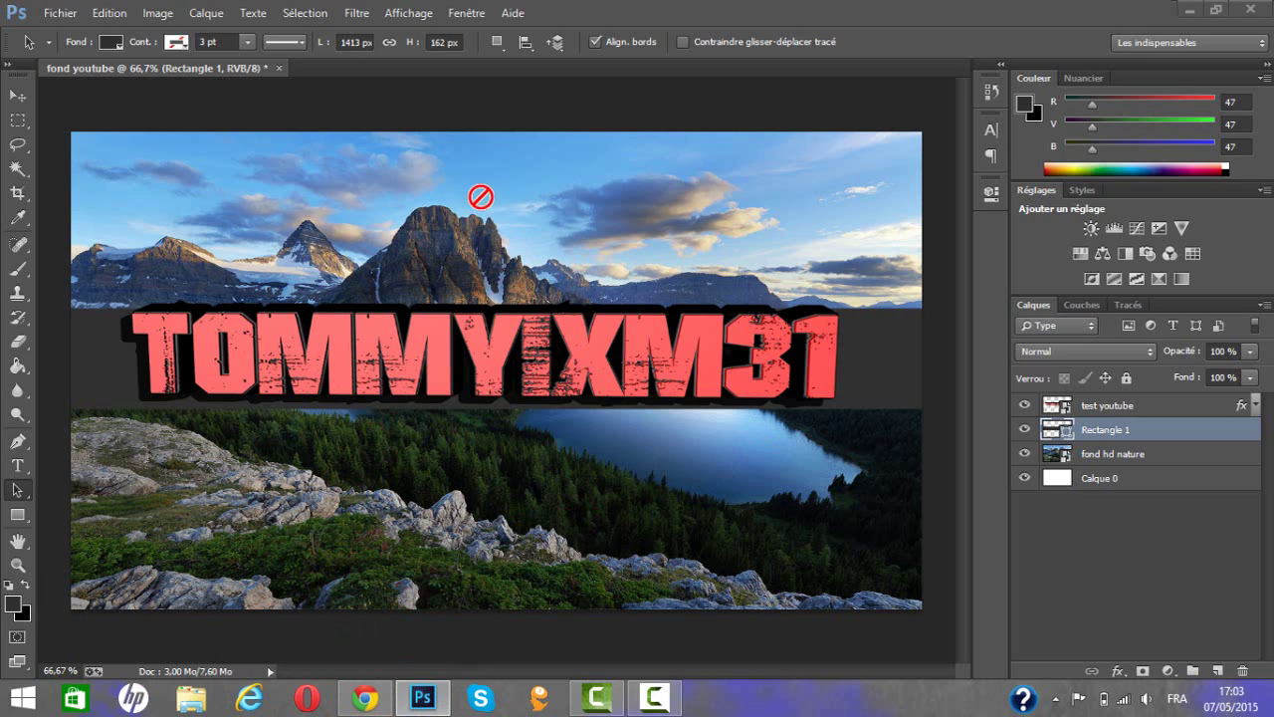
{"action": "key", "text": "super+e"}
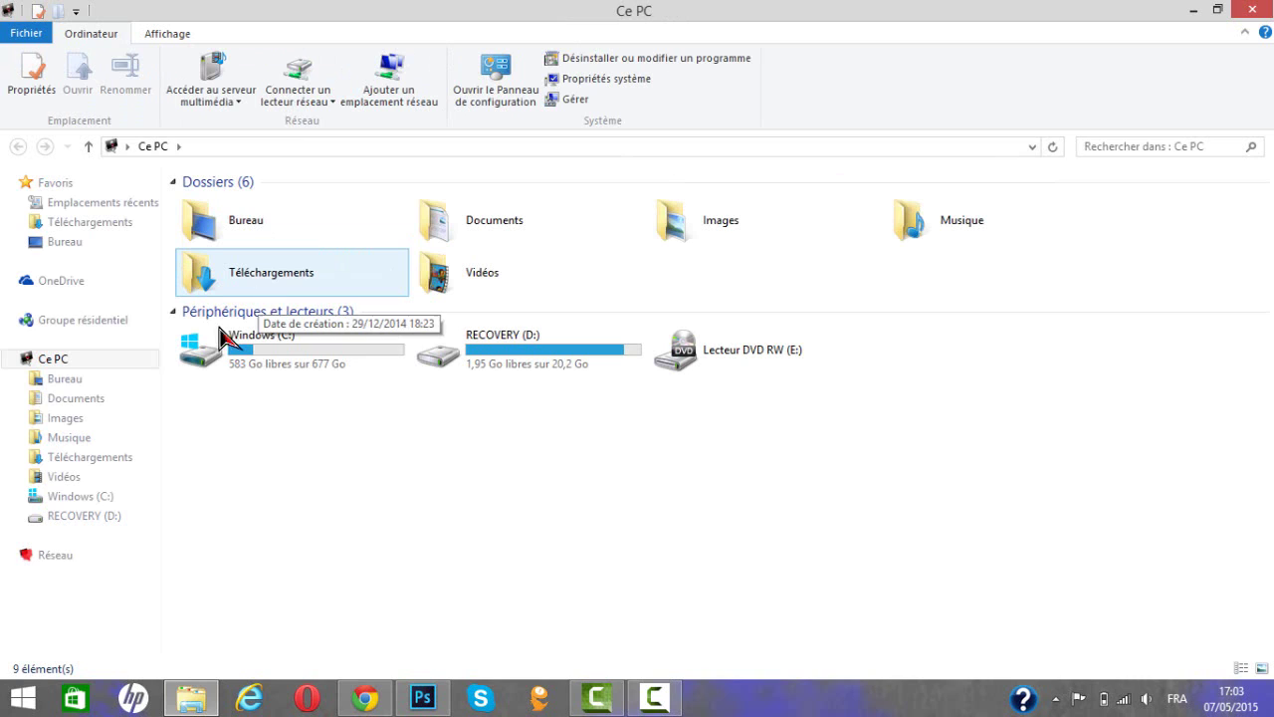
{"action": "left_click", "coordinate": [86, 422]}
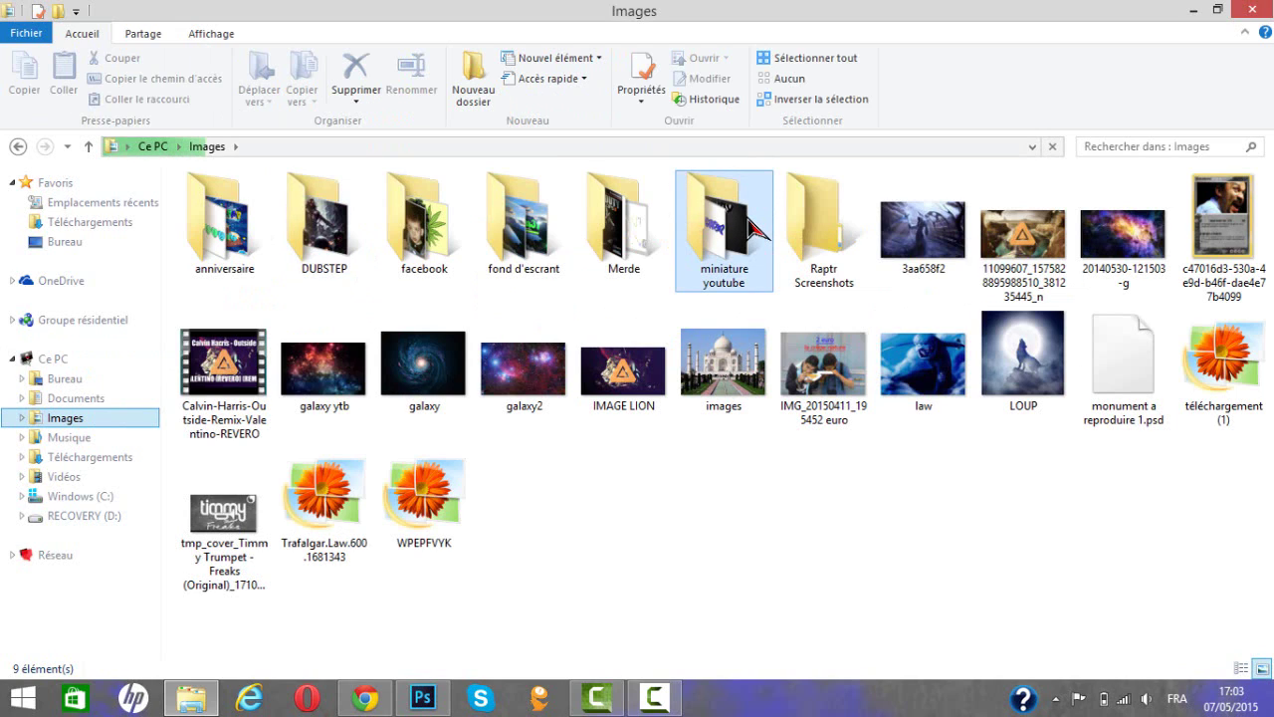
{"action": "left_click", "coordinate": [741, 236]}
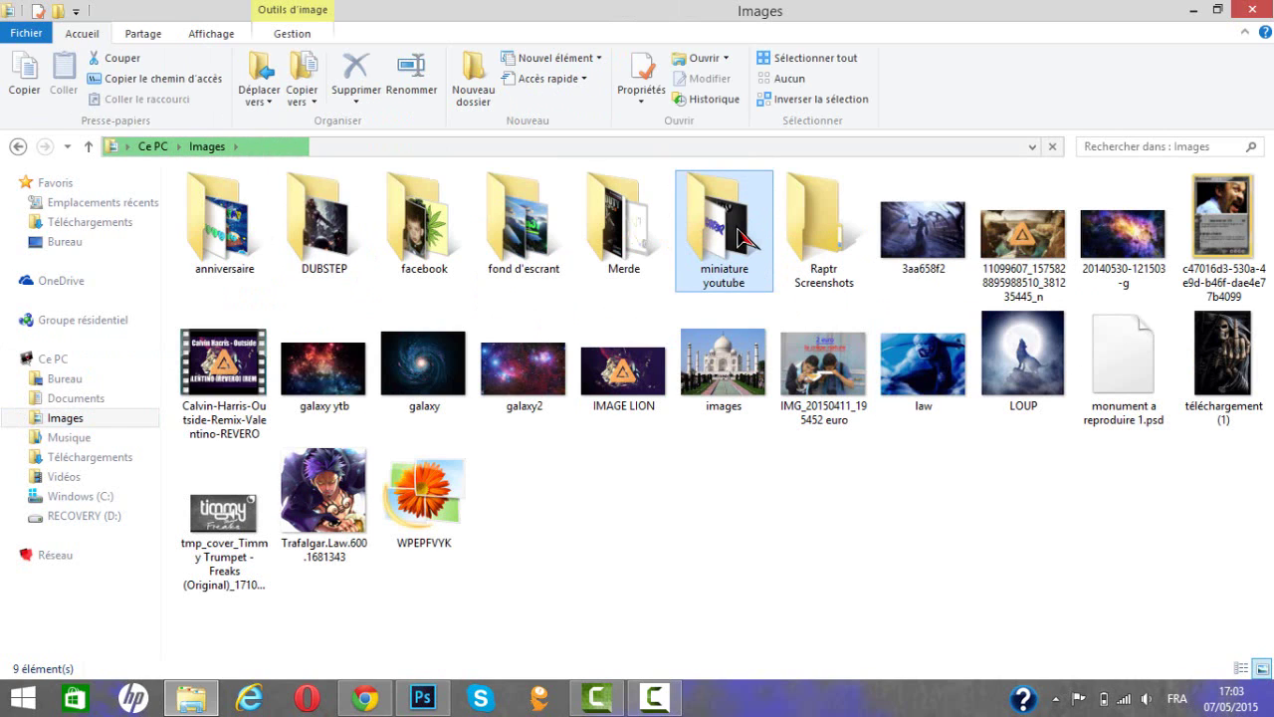
{"action": "double_click", "coordinate": [742, 236]}
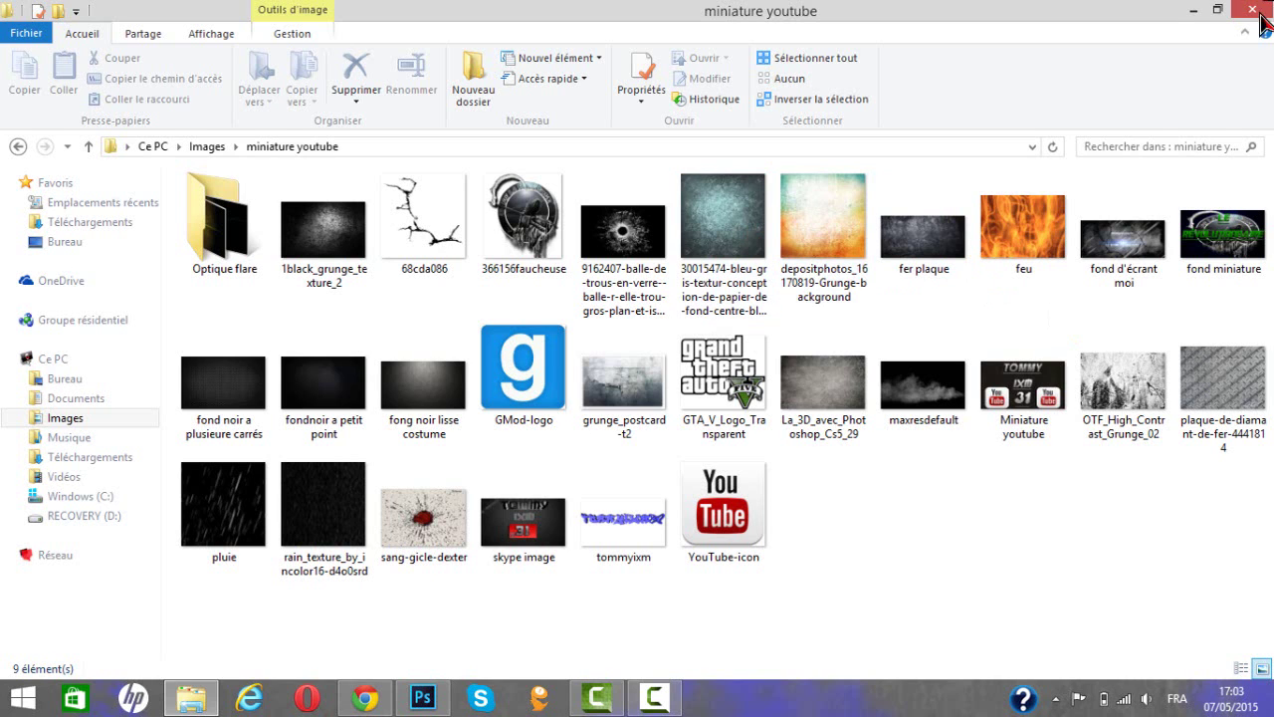
- Switch to Chrome and search the web for "grunge" in a new tab
{"action": "left_click", "coordinate": [422, 700]}
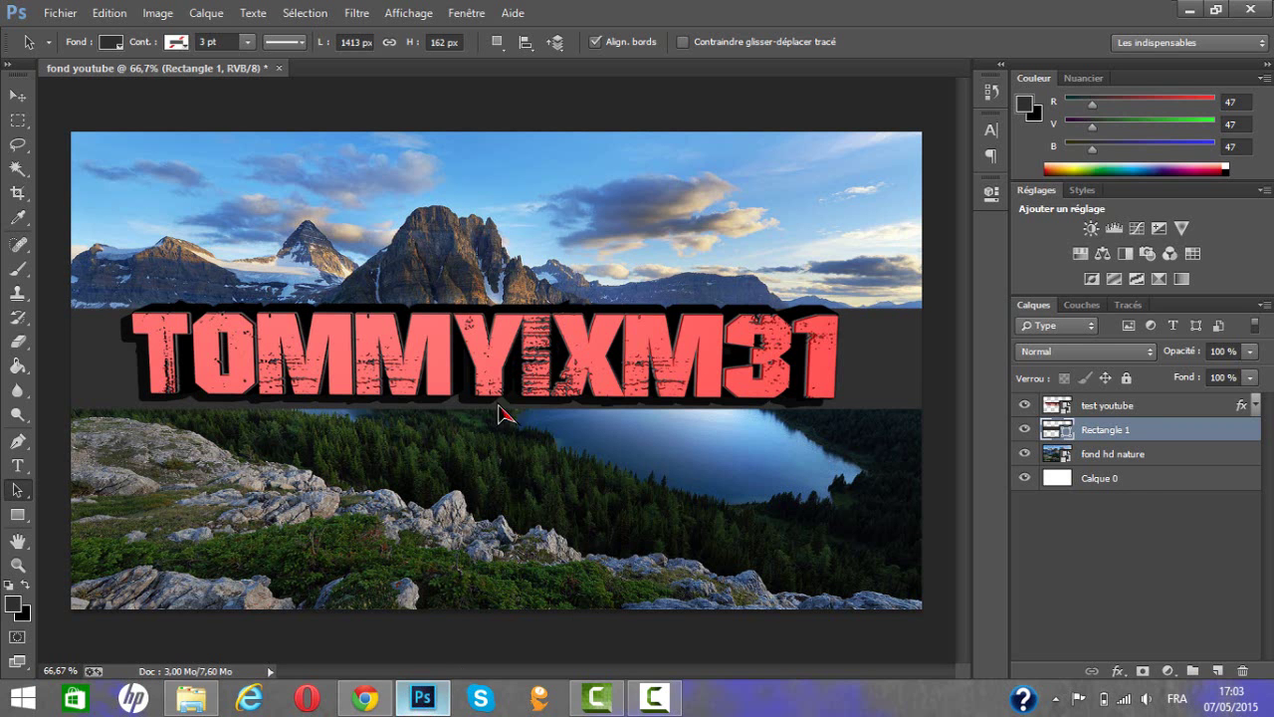
{"action": "left_click", "coordinate": [365, 700]}
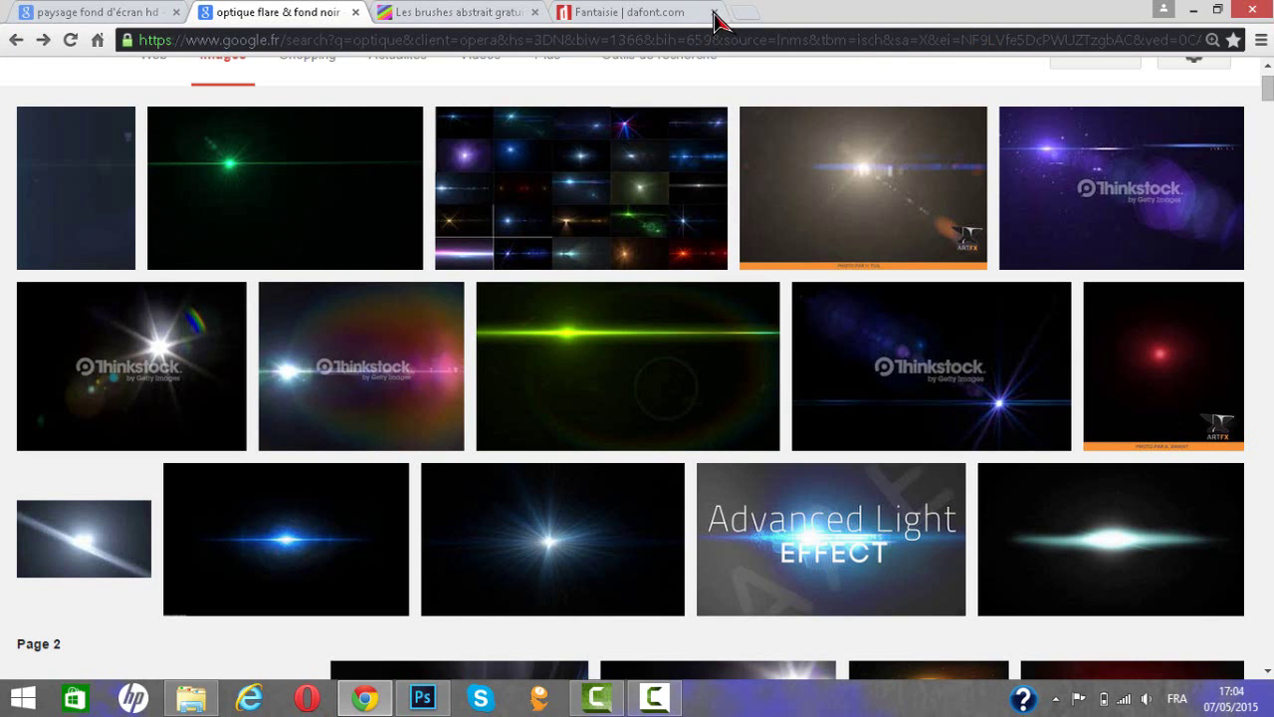
{"action": "key", "text": "ctrl+t"}
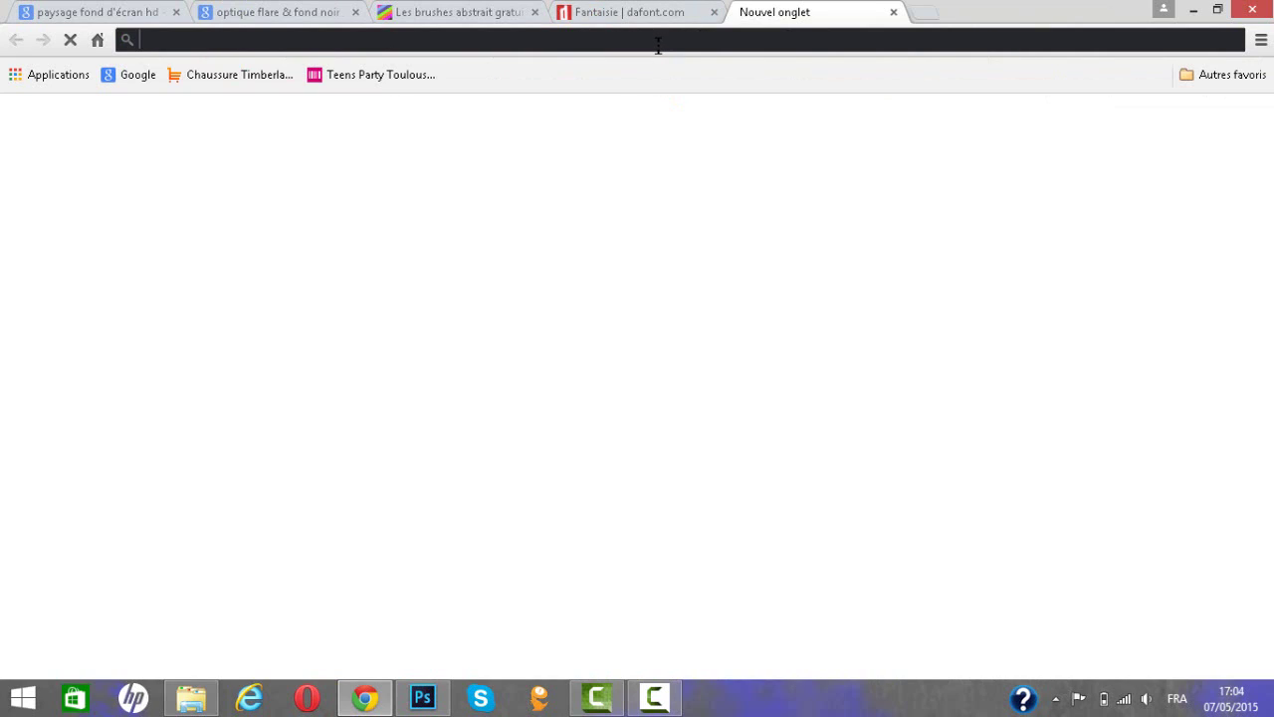
{"action": "type", "text": "grunge"}
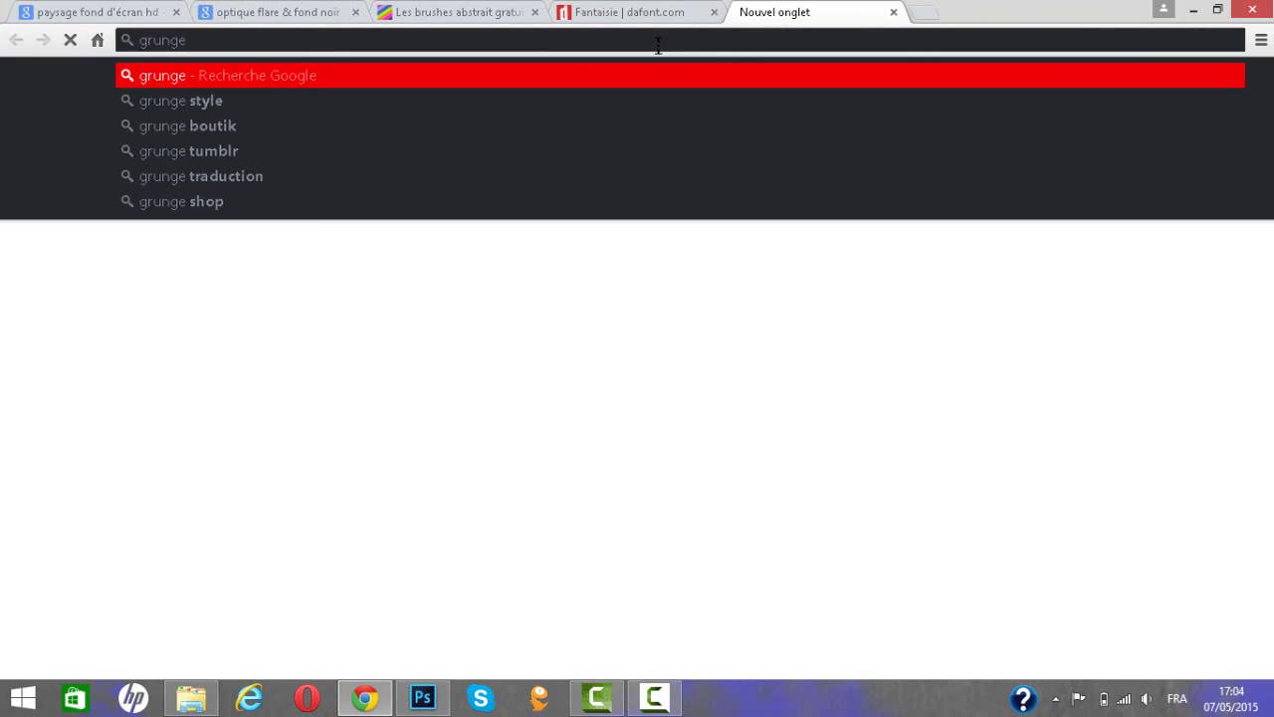
{"action": "key", "text": "Return"}
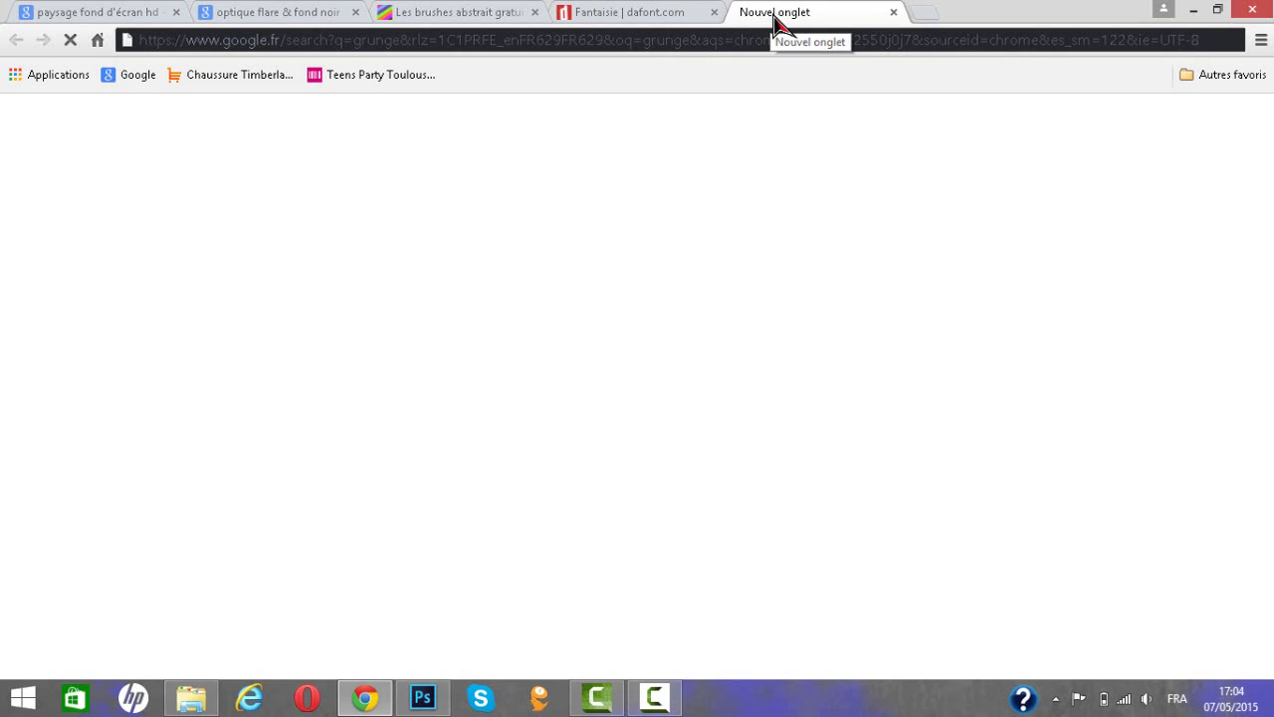
{"action": "left_click", "coordinate": [656, 699]}
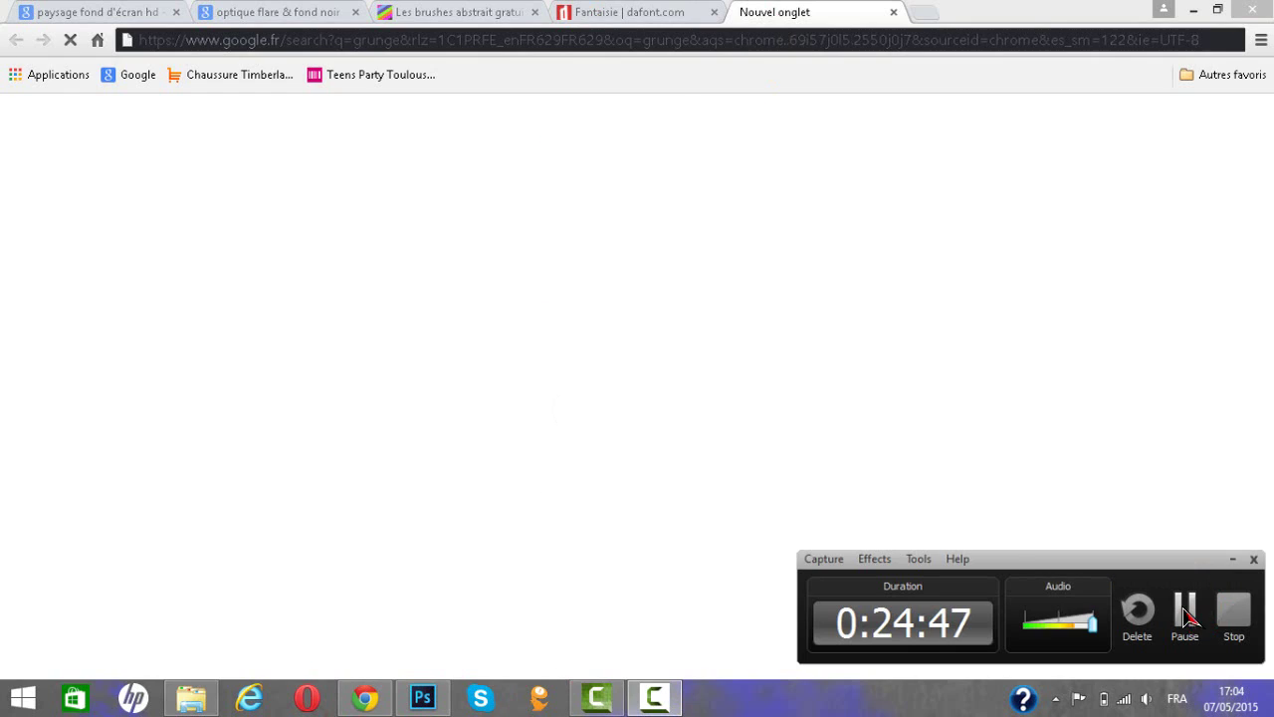
{"action": "left_click", "coordinate": [1185, 612]}
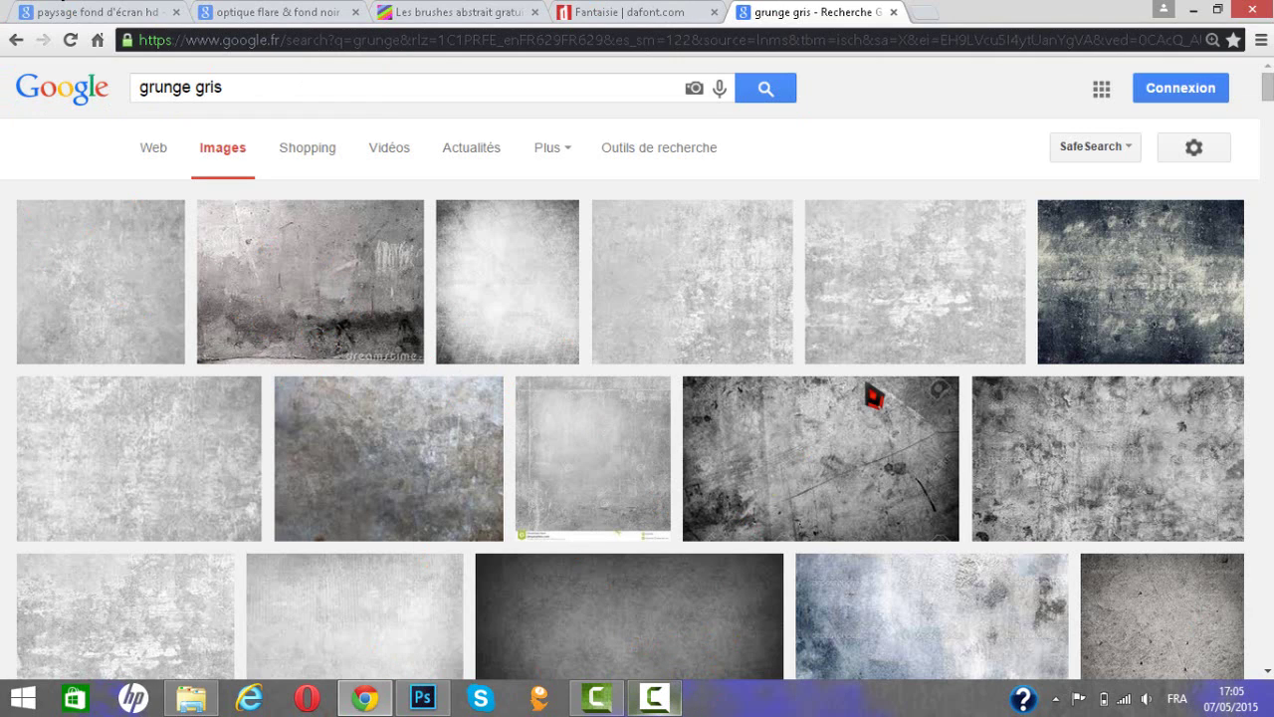
- Examine the "grunge gris" image results for a suitable texture
{"action": "scroll", "coordinate": [874, 397], "scroll_direction": "down", "scroll_amount": 2}
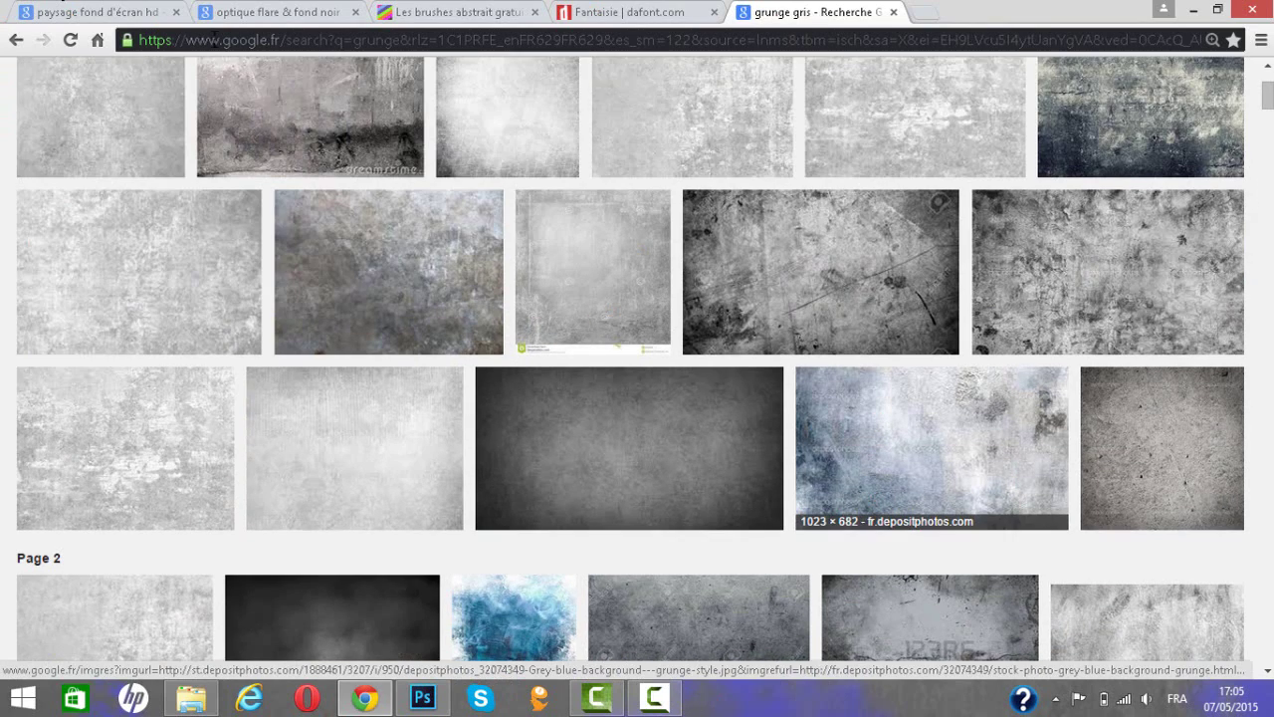
{"action": "scroll", "coordinate": [876, 398], "scroll_direction": "up", "scroll_amount": 1}
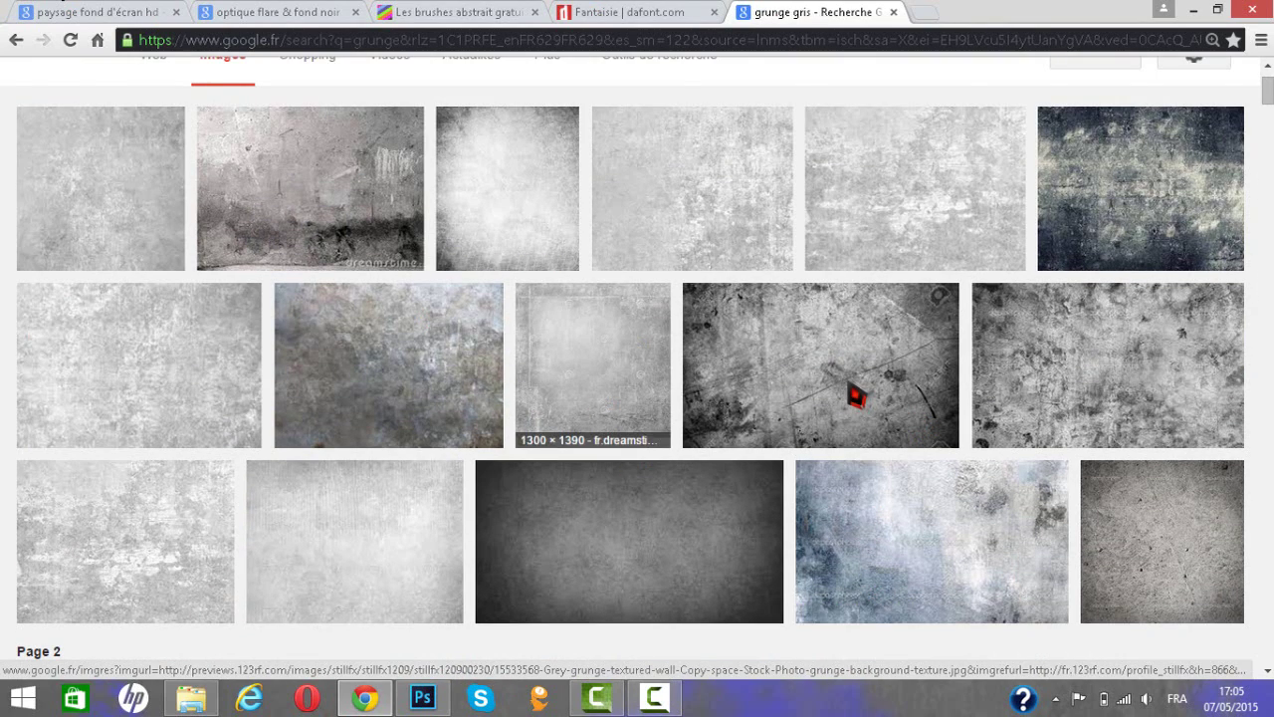
{"action": "scroll", "coordinate": [851, 393], "scroll_direction": "up", "scroll_amount": 1}
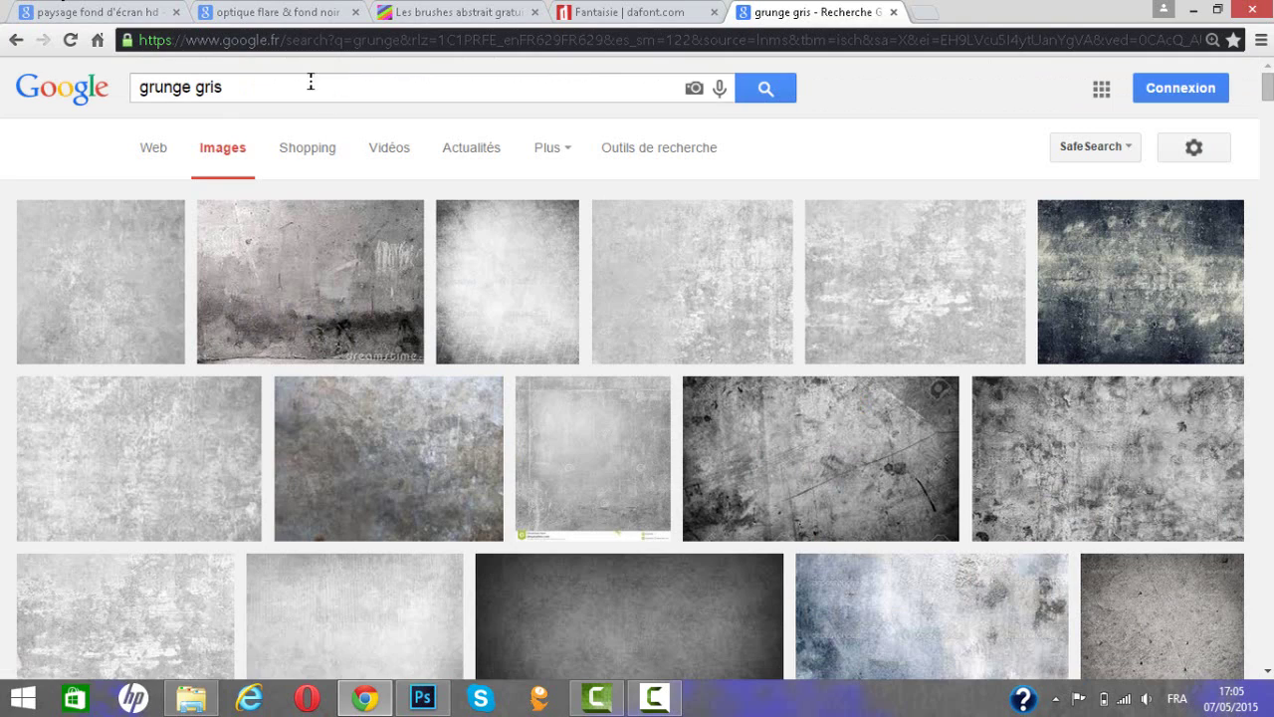
{"action": "left_click_drag", "start_coordinate": [63, 93], "coordinate": [191, 96]}
{"action": "left_click", "coordinate": [268, 94]}
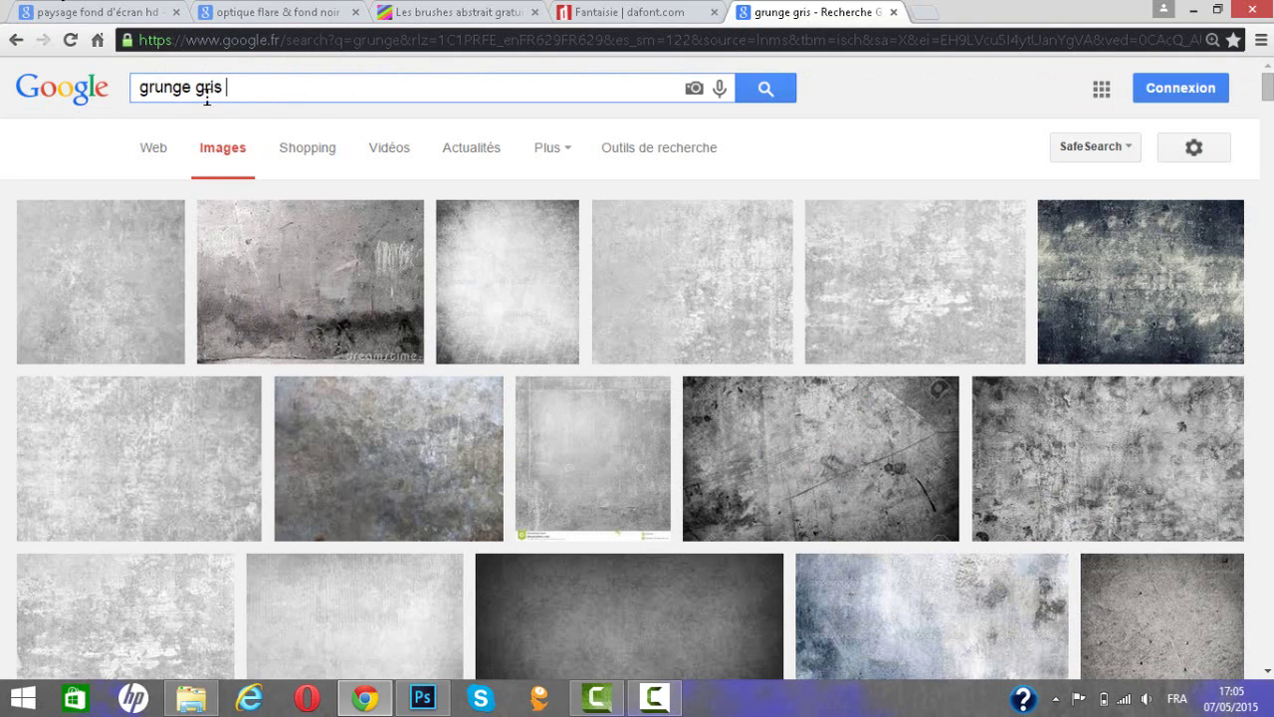
{"action": "key", "text": "shift+Left"}
{"action": "key", "text": "shift+Left"}
{"action": "key", "text": "shift+Left"}
{"action": "key", "text": "shift+Left"}
{"action": "key", "text": "shift+Left"}
{"action": "key", "text": "shift+Left"}
{"action": "key", "text": "shift+Left"}
{"action": "key", "text": "shift+Left"}
{"action": "double_click", "coordinate": [224, 91]}
{"action": "key", "text": "Right"}
{"action": "scroll", "coordinate": [1055, 503], "scroll_direction": "down", "scroll_amount": 2}
{"action": "scroll", "coordinate": [1080, 468], "scroll_direction": "up", "scroll_amount": 2}
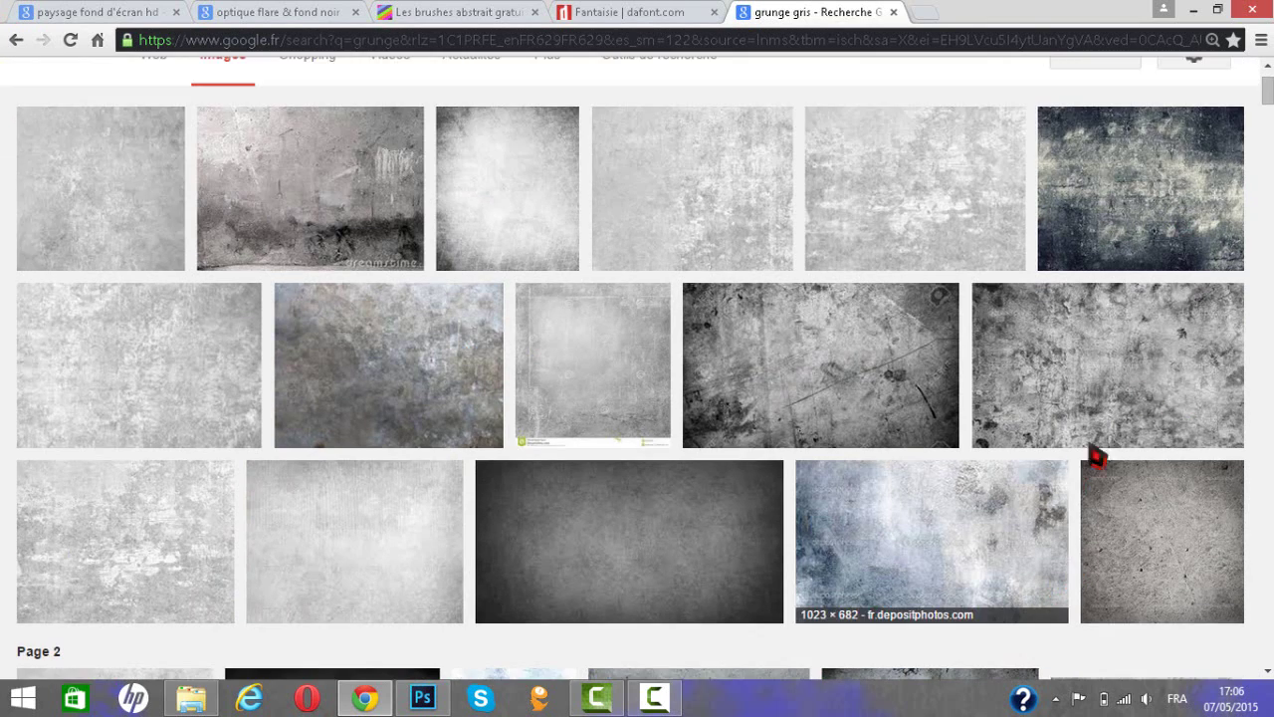
- Open the dark grunge wall image and save it as 26936479-grunge-mur-gris-texture in the miniature youtube folder in Images
{"action": "left_click", "coordinate": [1101, 265]}
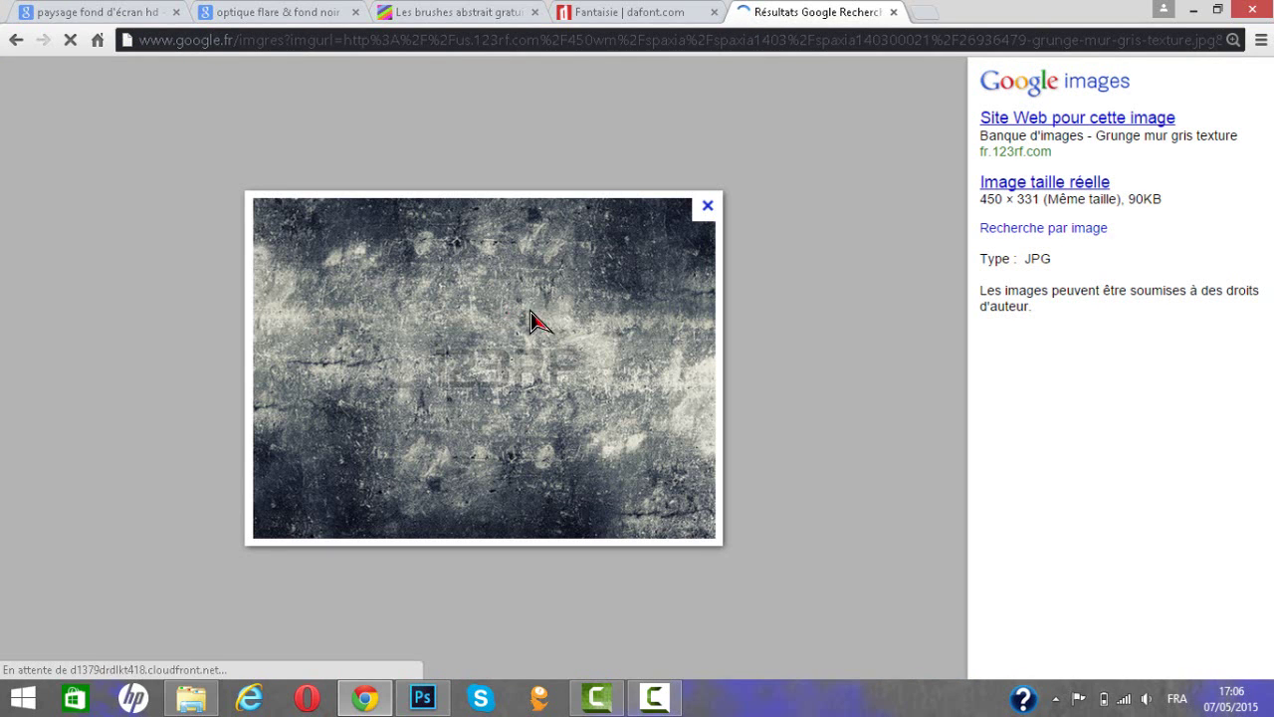
{"action": "right_click", "coordinate": [617, 329]}
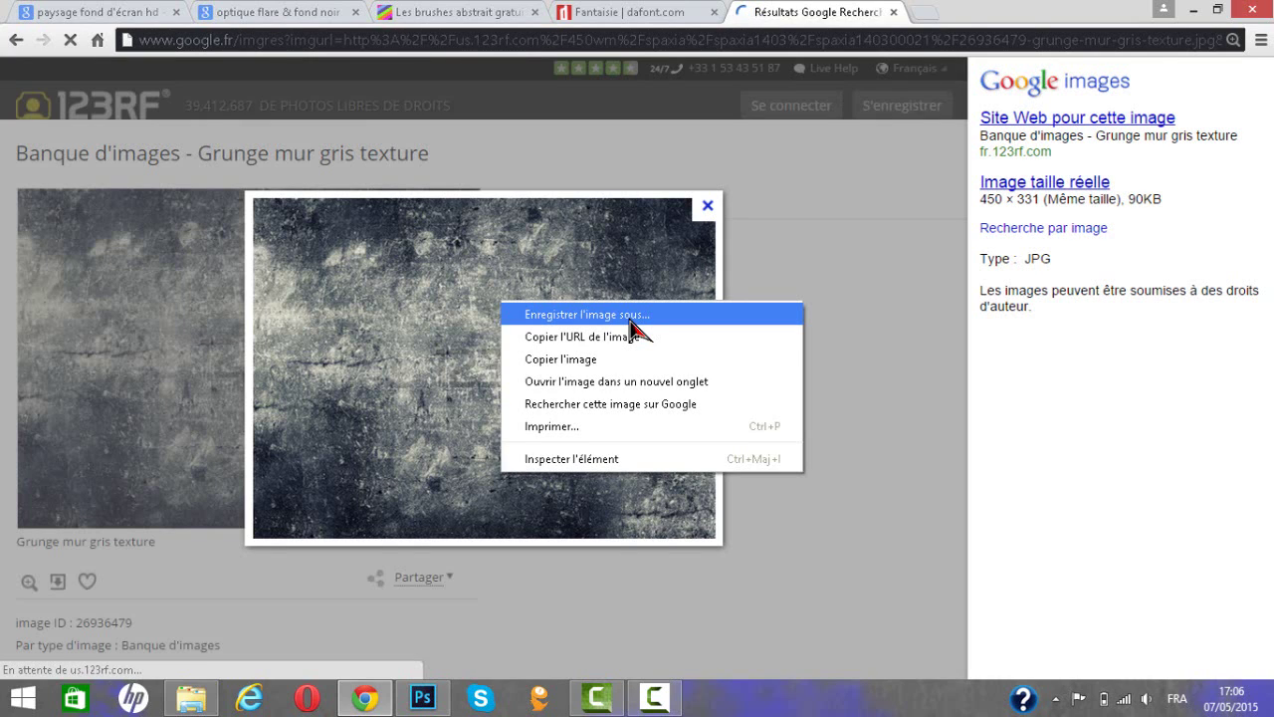
{"action": "left_click", "coordinate": [630, 320]}
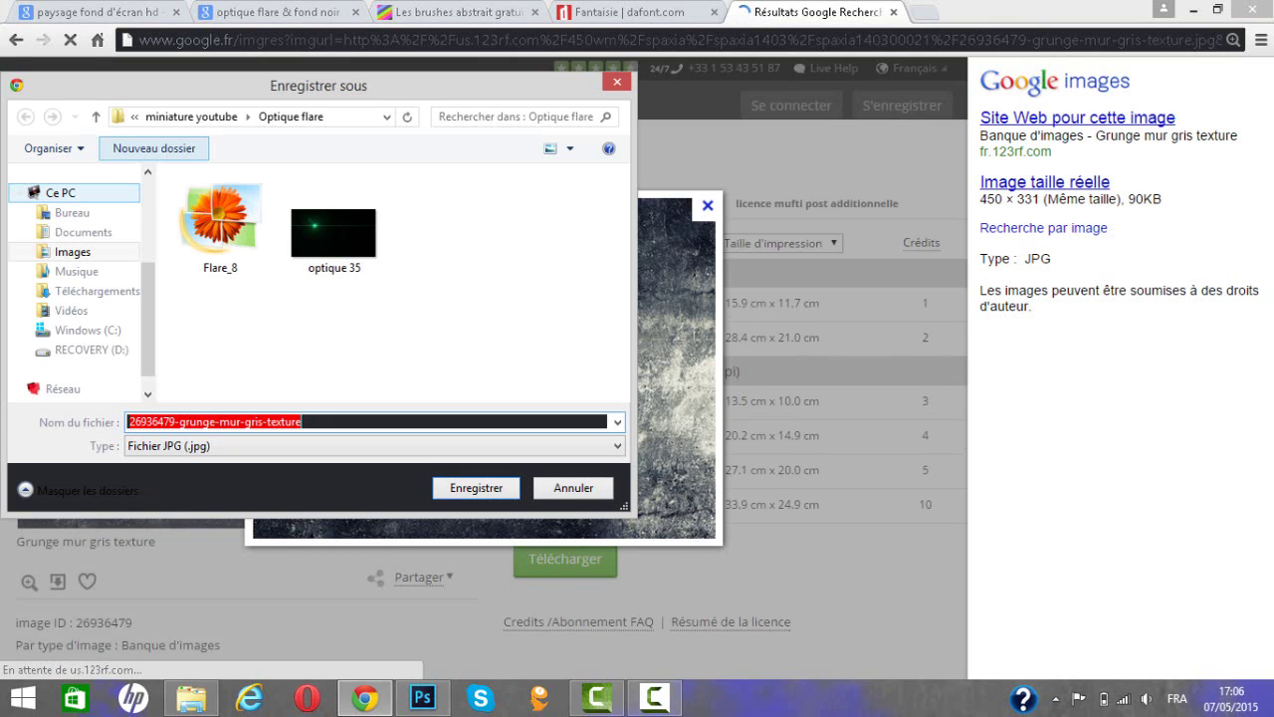
{"action": "left_click", "coordinate": [72, 251]}
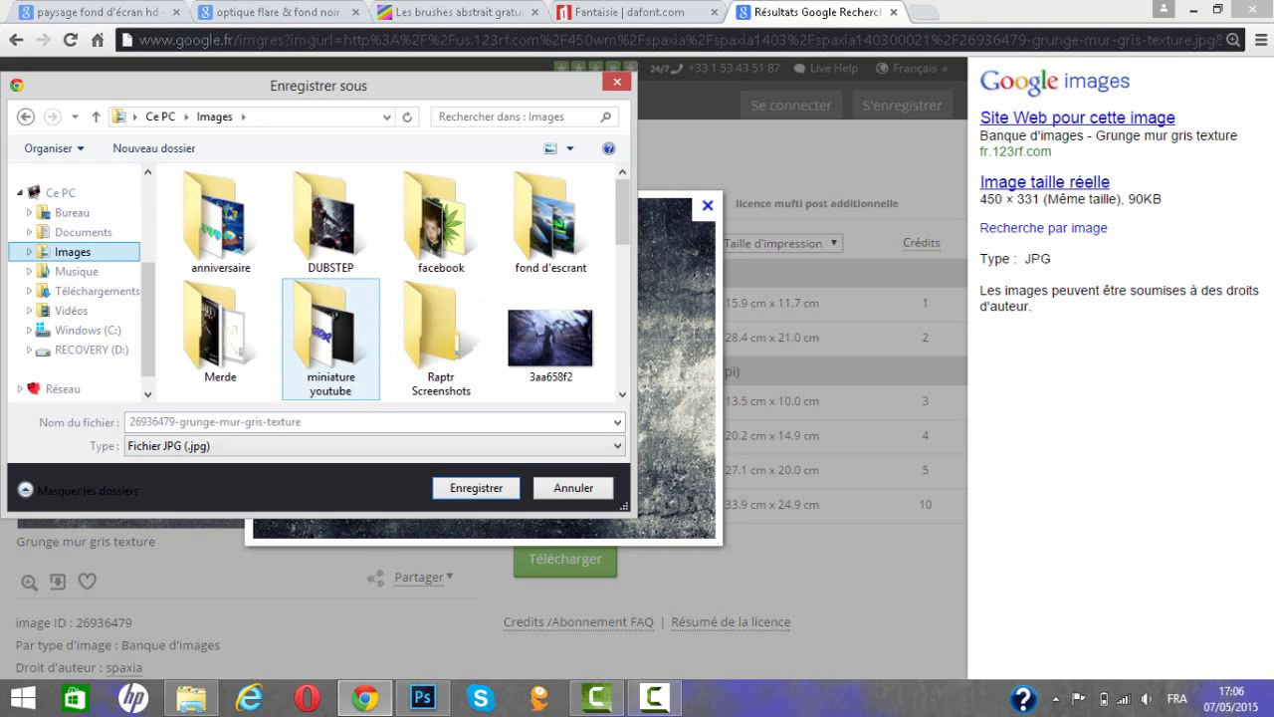
{"action": "double_click", "coordinate": [331, 334]}
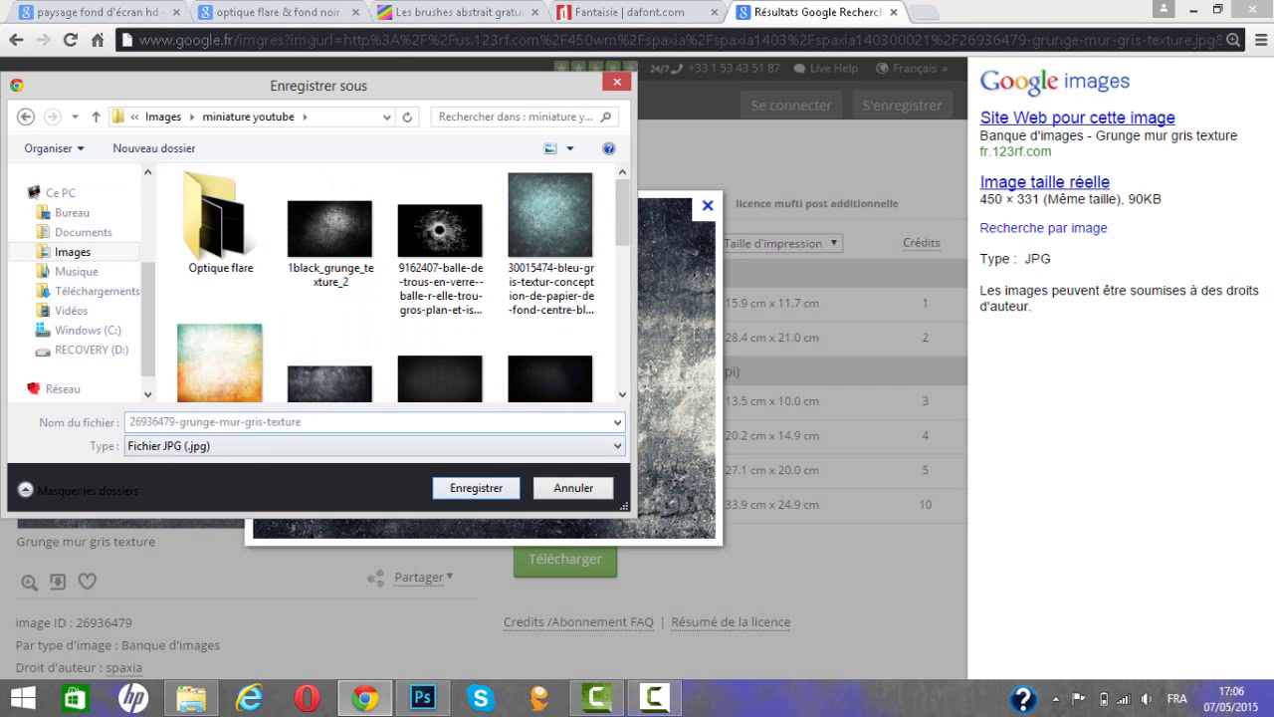
{"action": "key", "text": "Return"}
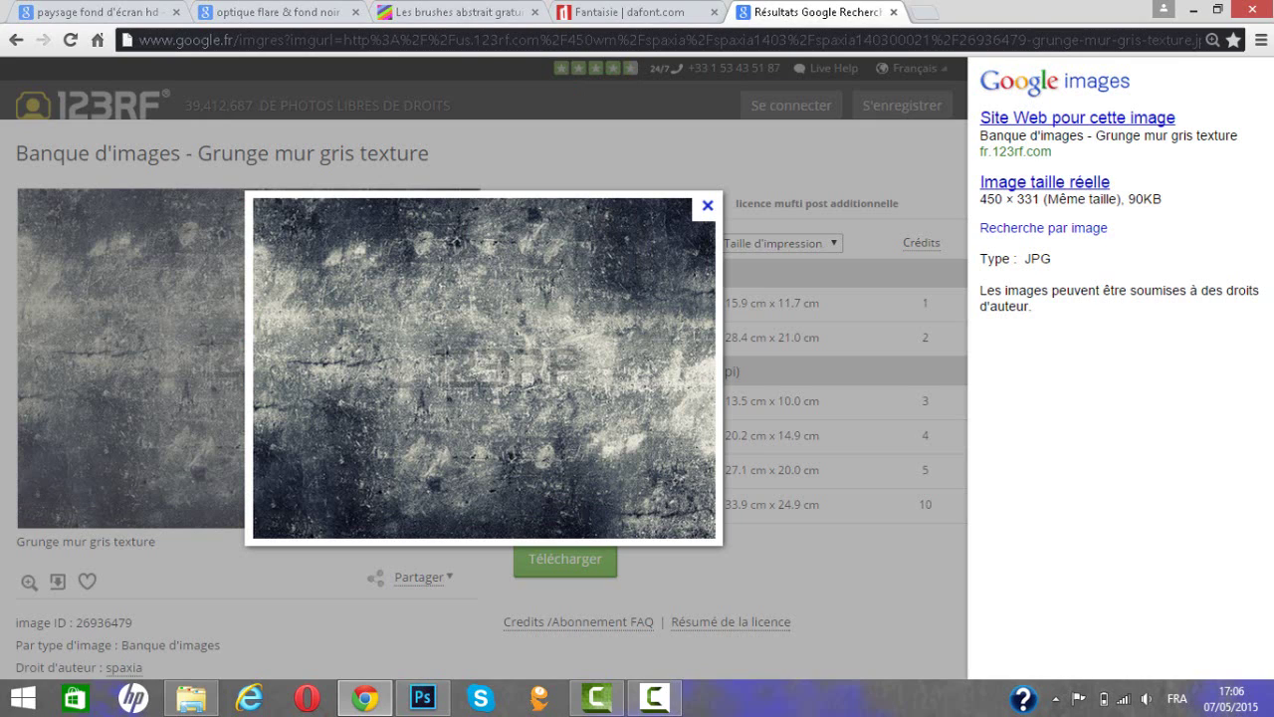
- Switch to File Explorer and place the 26936479-grunge-mur-gris-texture image into the fond youtube document in Photoshop
{"action": "key", "text": "BackSpace"}
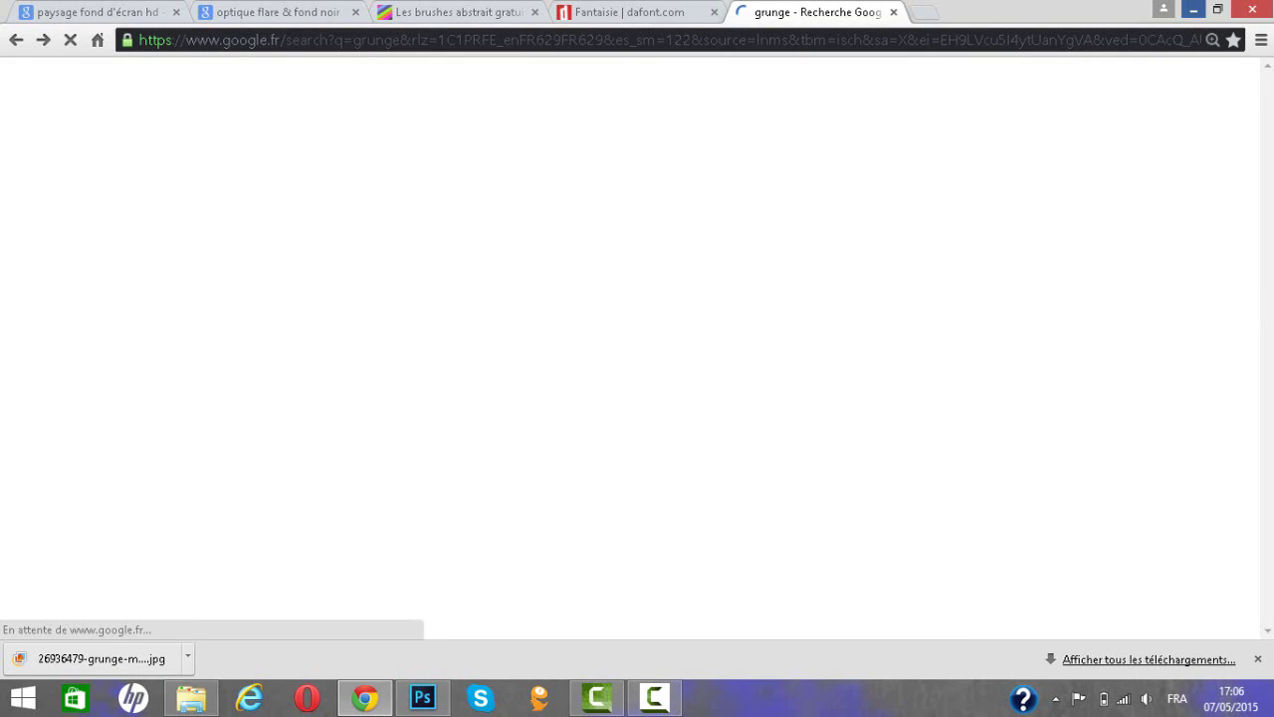
{"action": "left_click", "coordinate": [1193, 10]}
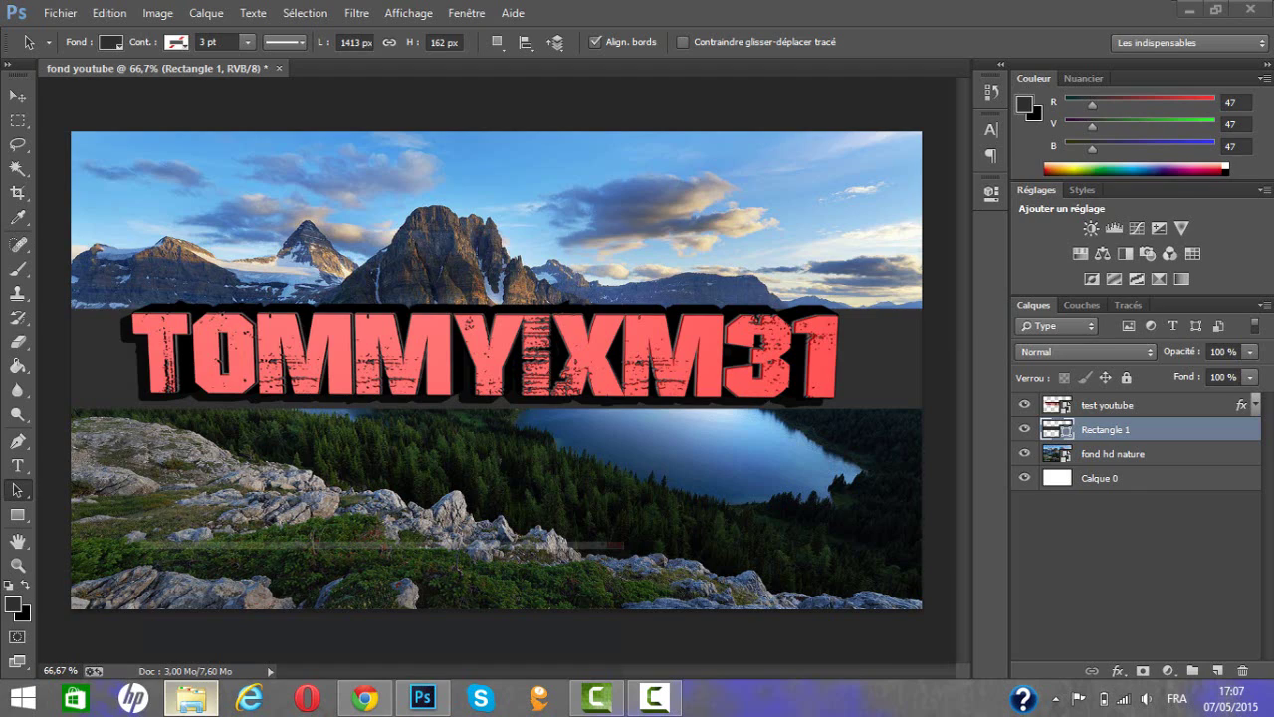
{"action": "left_click", "coordinate": [191, 698]}
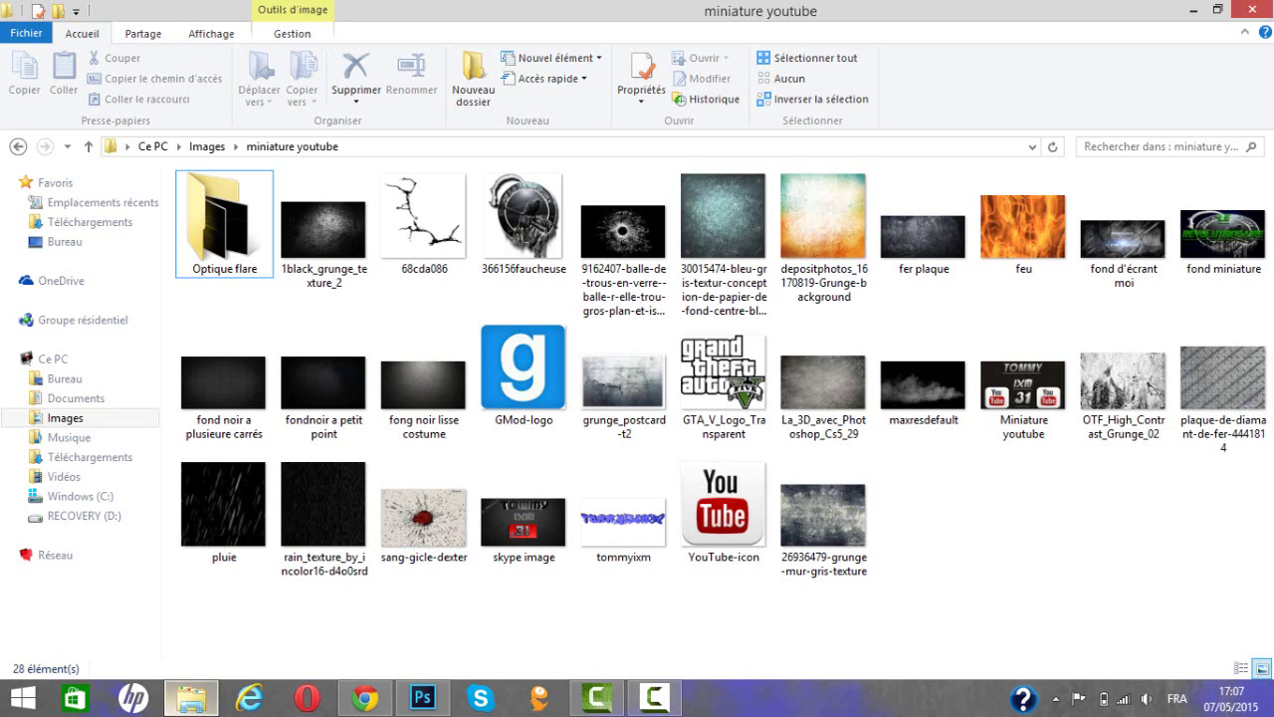
{"action": "mouse_move", "coordinate": [191, 698]}
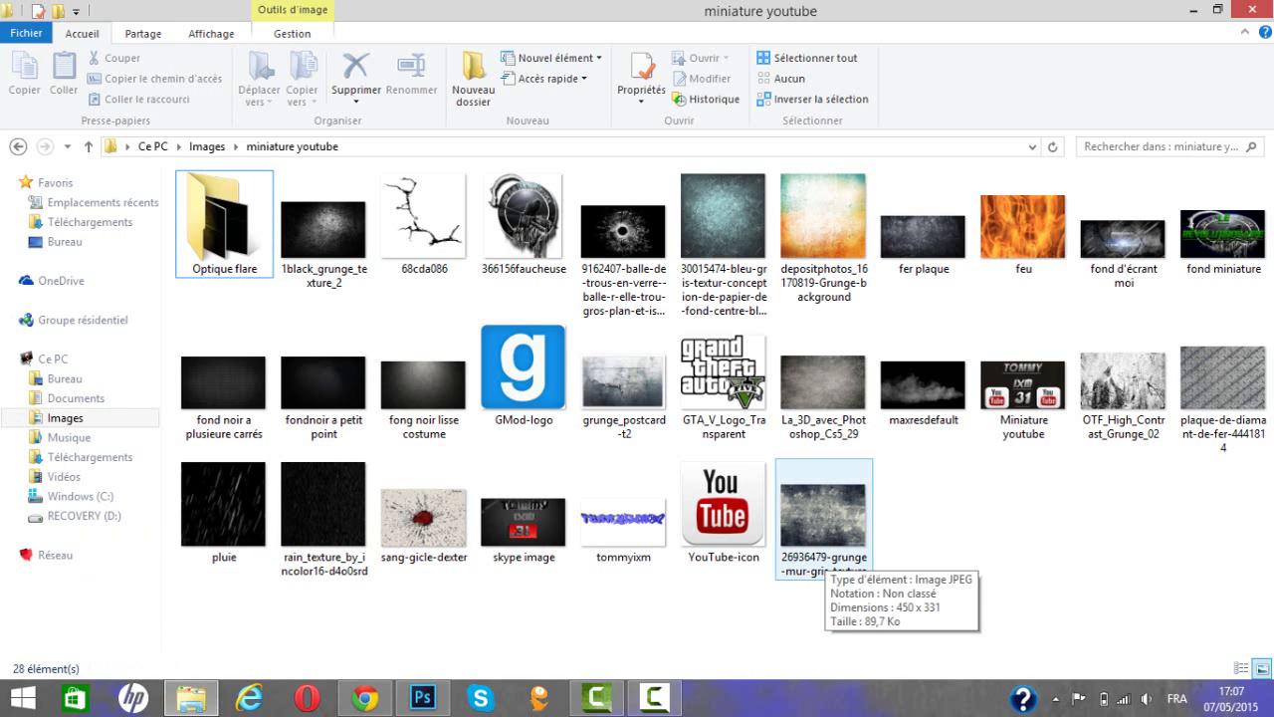
{"action": "left_click_drag", "start_coordinate": [825, 550], "coordinate": [496, 398]}
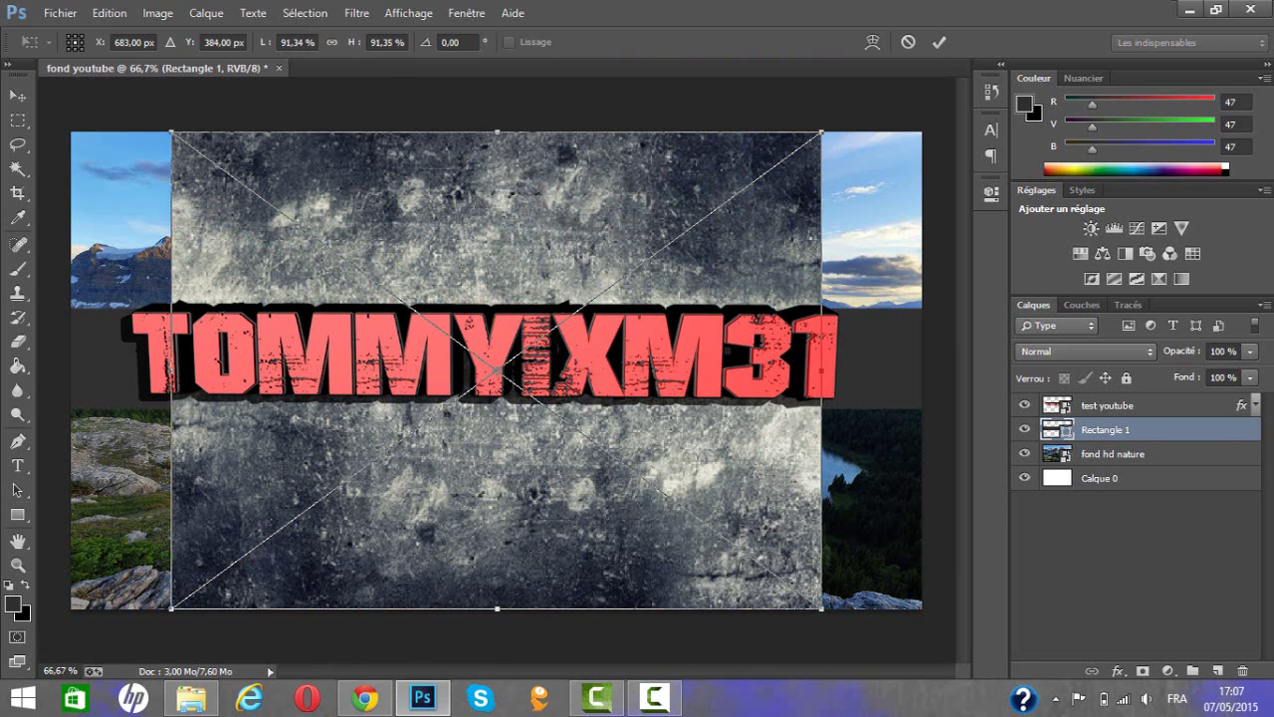
- Stretch the grunge texture to cover exactly the band behind the text, about 119.5% wide and 19.3% high, and commit it
{"action": "left_click_drag", "start_coordinate": [497, 132], "coordinate": [497, 302]}
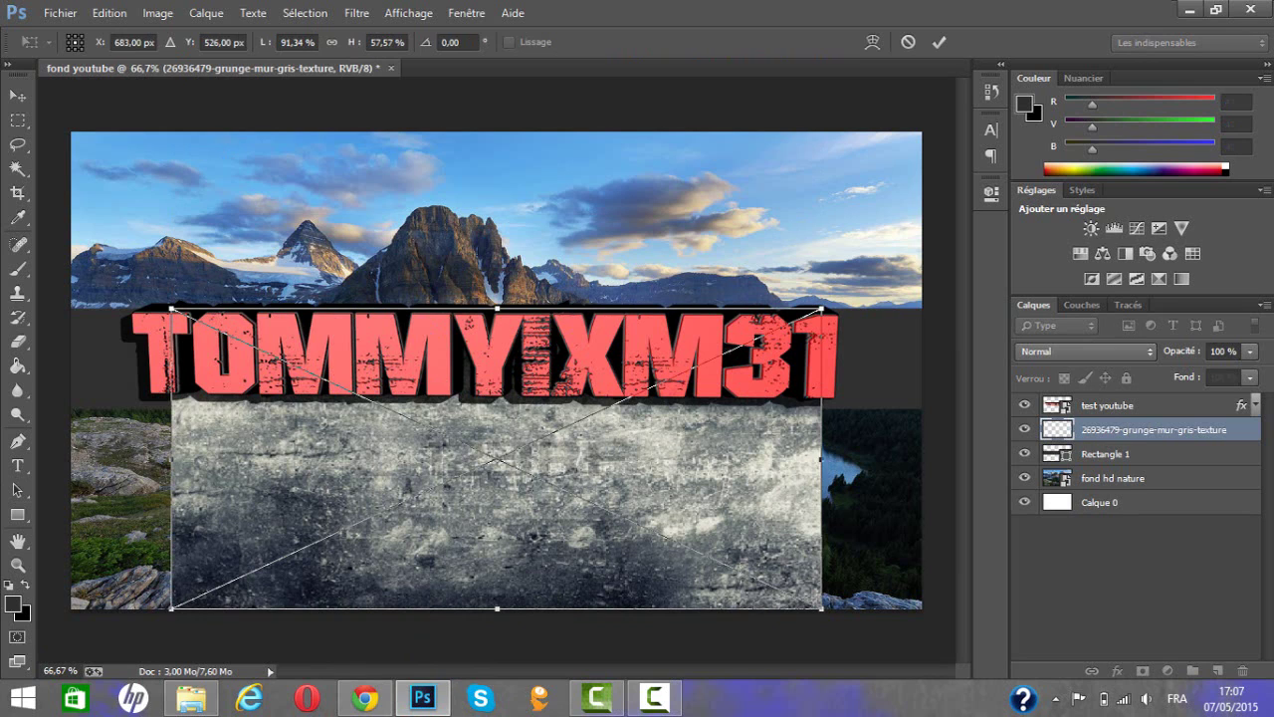
{"action": "left_click_drag", "start_coordinate": [497, 609], "coordinate": [497, 407]}
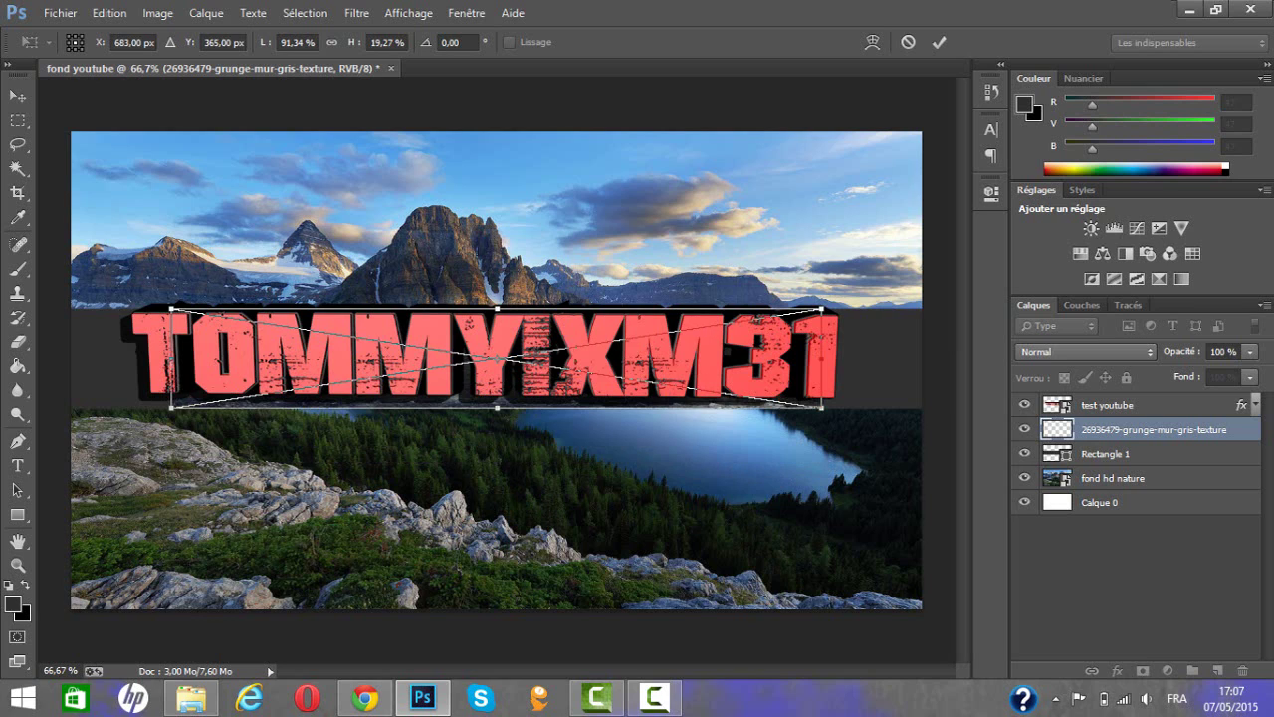
{"action": "left_click_drag", "start_coordinate": [172, 357], "coordinate": [70, 357]}
{"action": "left_click_drag", "start_coordinate": [821, 358], "coordinate": [922, 358]}
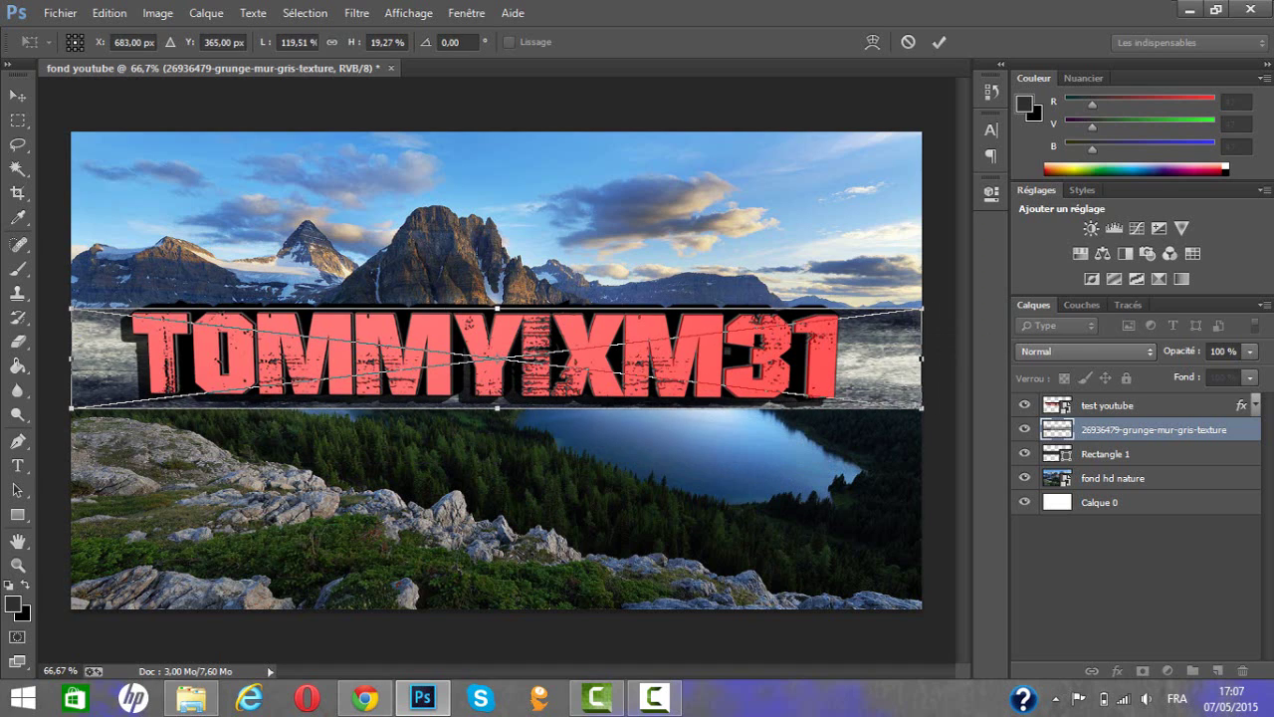
{"action": "key", "text": "Return"}
- Compare blend modes such as Obscurcir on the grunge texture layer and set it to Incrustation
{"action": "left_click", "coordinate": [1085, 350]}
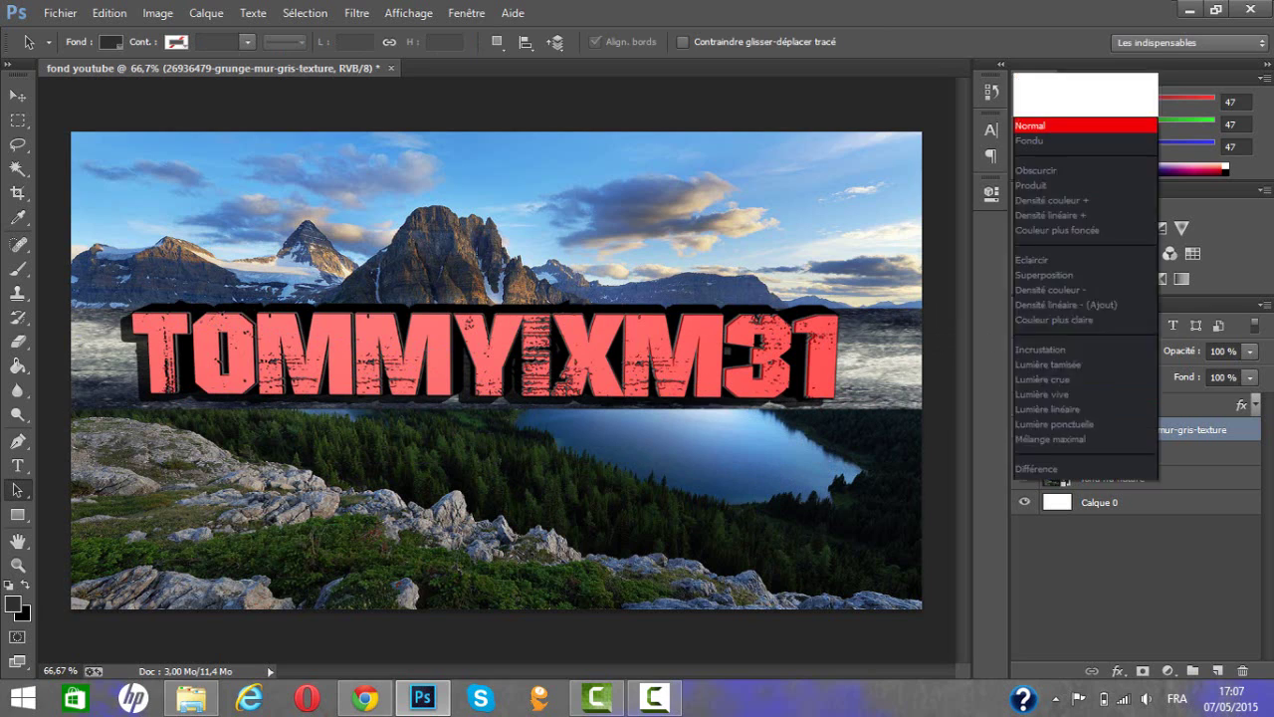
{"action": "left_click", "coordinate": [1085, 232]}
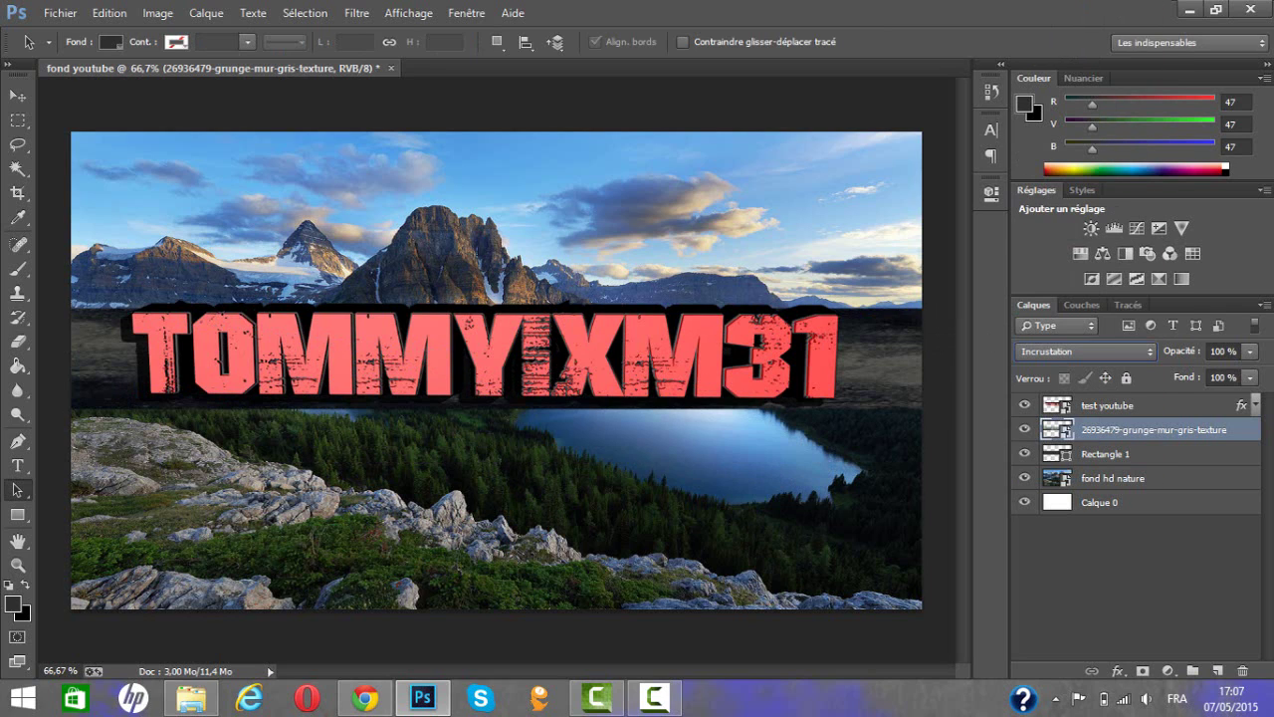
{"action": "left_click", "coordinate": [1085, 351]}
{"action": "left_click", "coordinate": [1085, 143]}
{"action": "left_click", "coordinate": [1085, 351]}
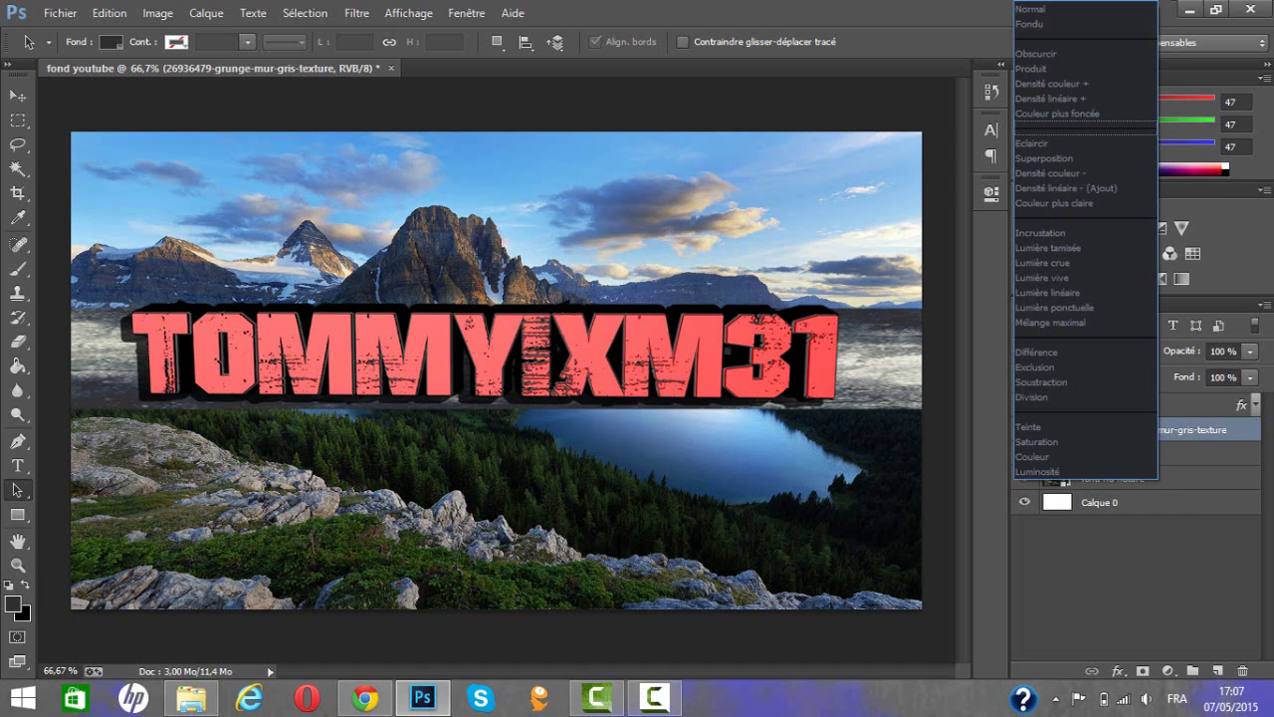
{"action": "left_click", "coordinate": [1055, 54]}
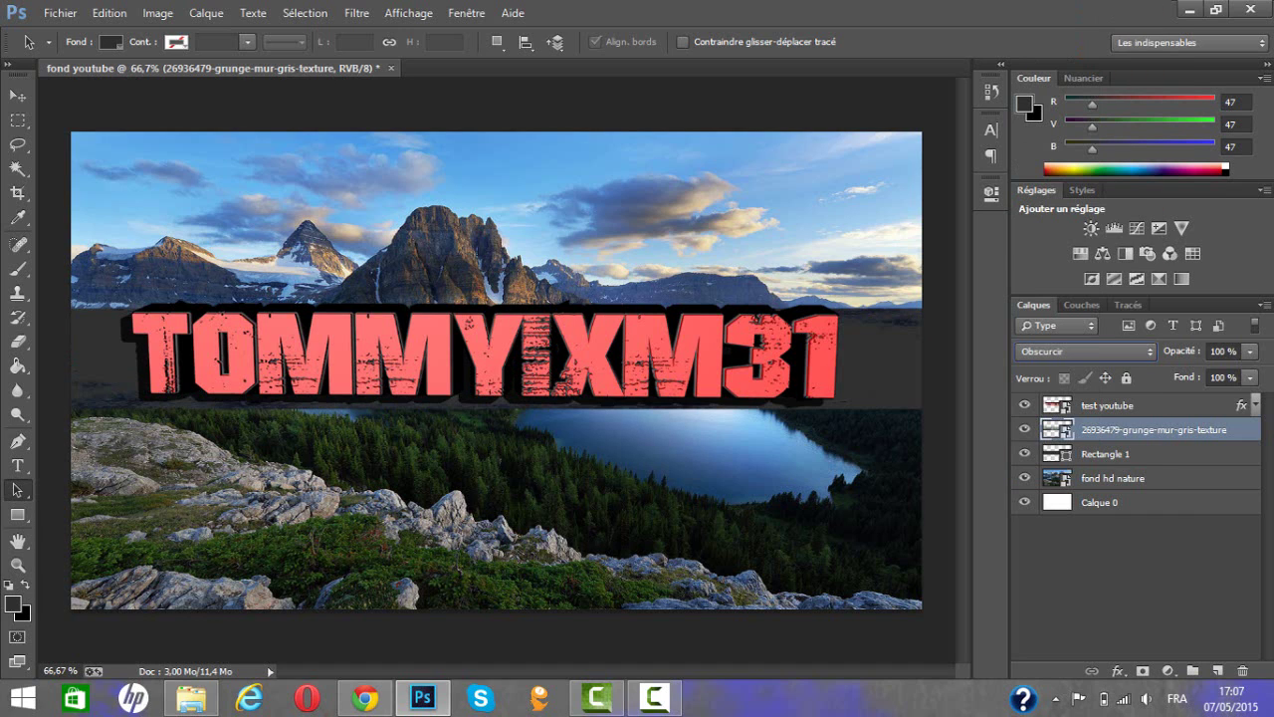
{"action": "left_click", "coordinate": [1085, 352]}
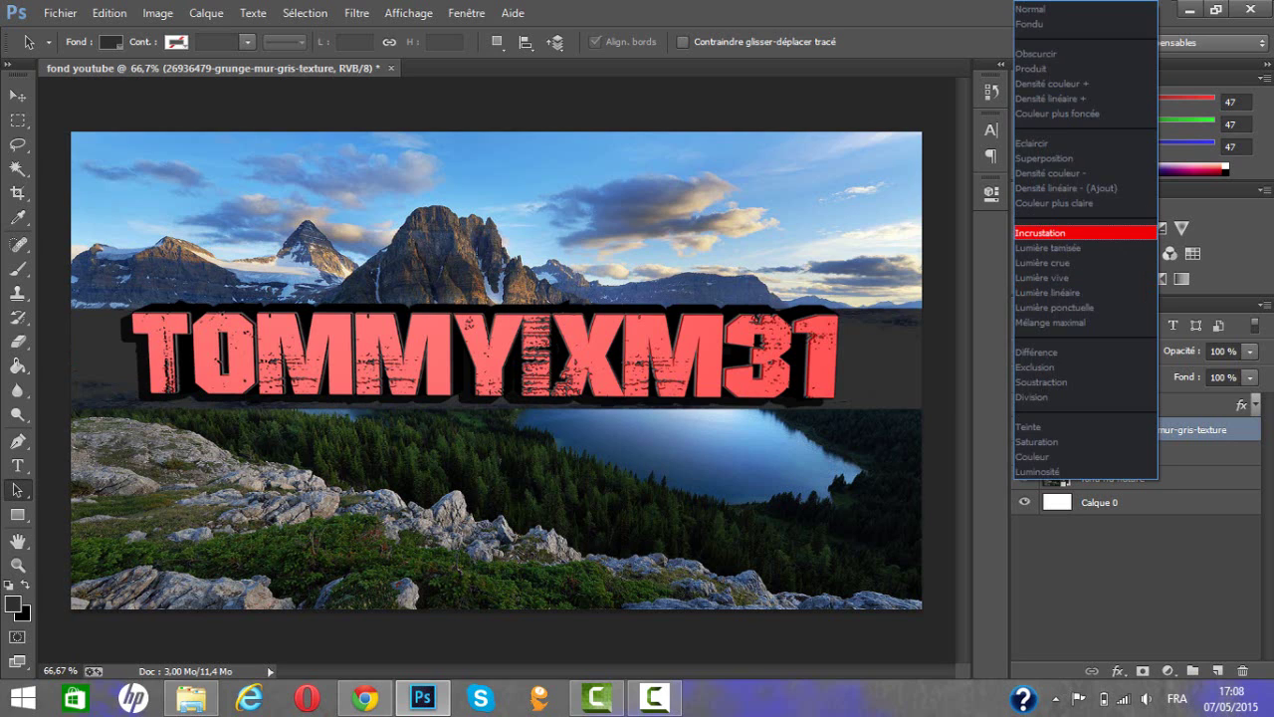
{"action": "left_click", "coordinate": [1055, 232]}
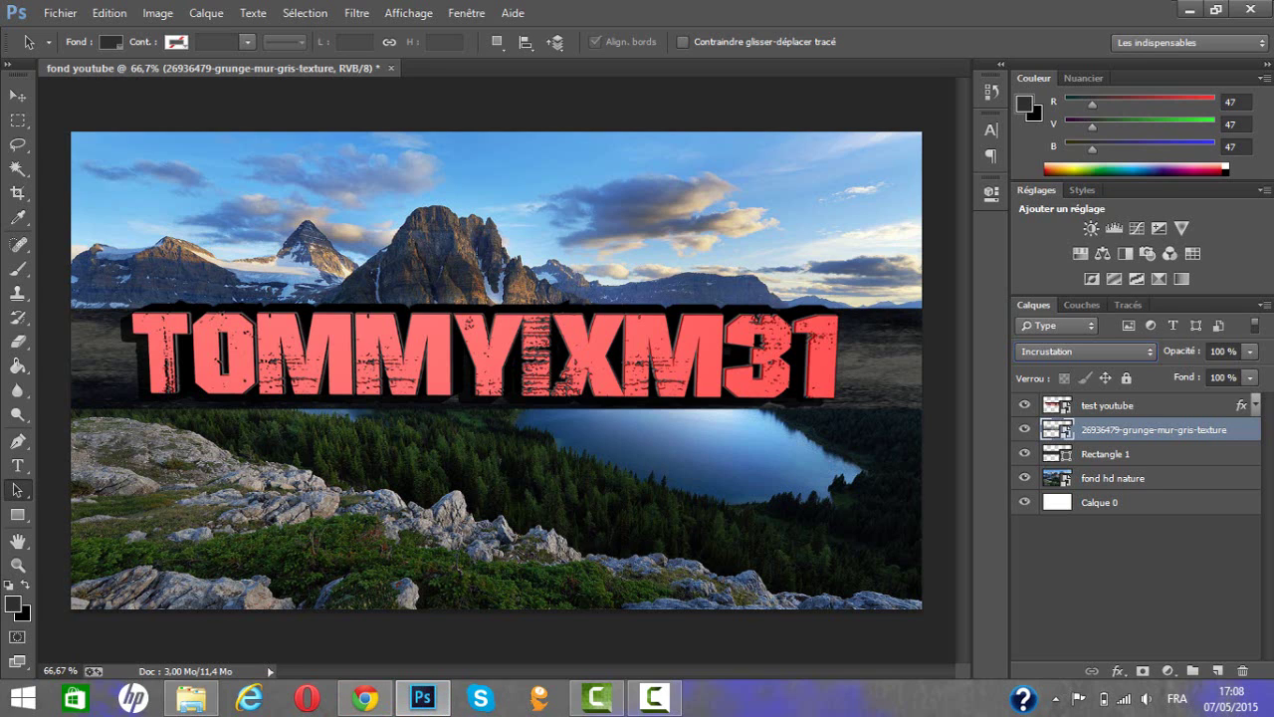
- Switch to Chrome and look through the "optique flare & fond noir" image results for a light flare
{"action": "left_click", "coordinate": [366, 698]}
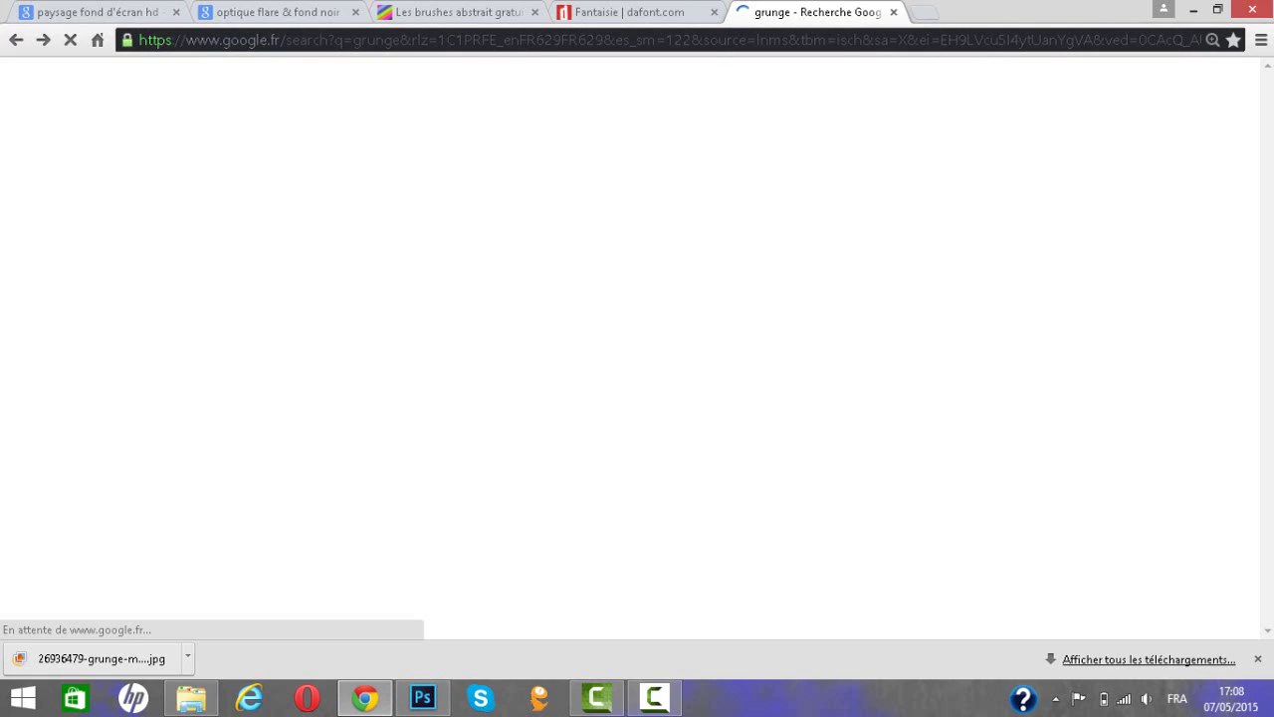
{"action": "left_click", "coordinate": [270, 12]}
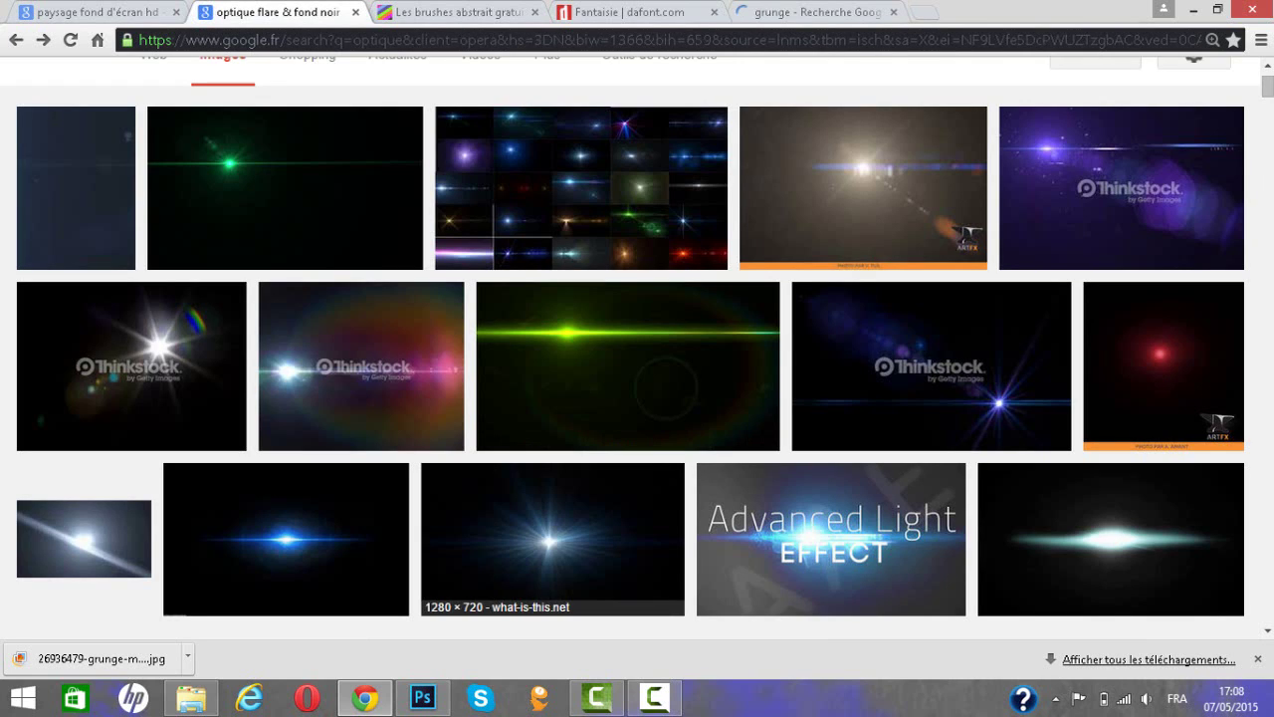
{"action": "scroll", "coordinate": [1095, 249], "scroll_direction": "up", "scroll_amount": 1}
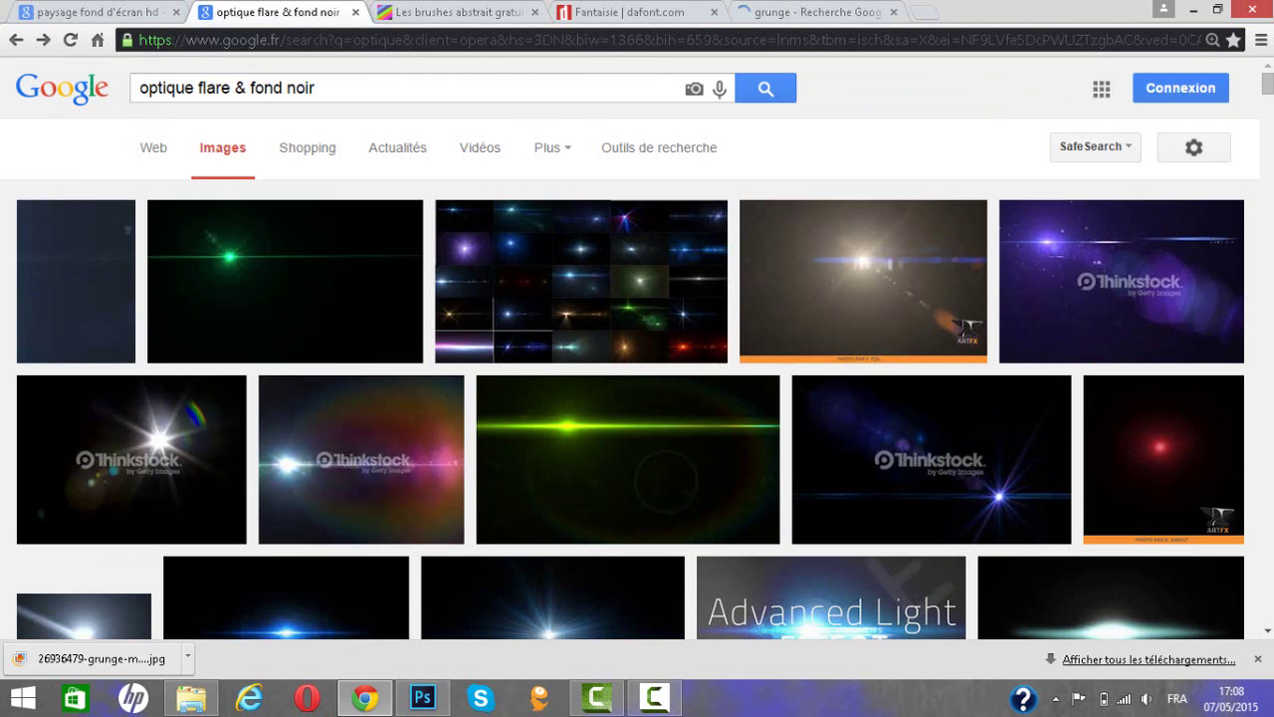
{"action": "scroll", "coordinate": [630, 348], "scroll_direction": "down", "scroll_amount": 1}
{"action": "scroll", "coordinate": [552, 348], "scroll_direction": "down", "scroll_amount": 3}
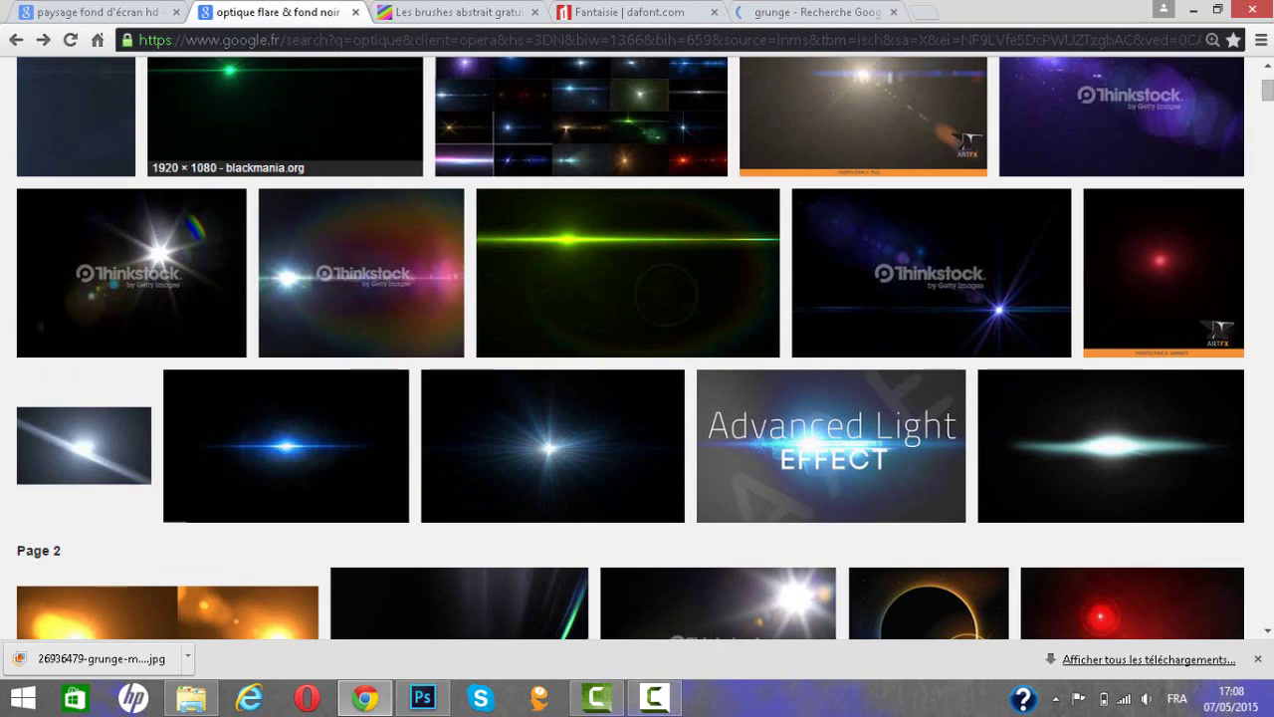
{"action": "scroll", "coordinate": [553, 349], "scroll_direction": "up", "scroll_amount": 1}
{"action": "scroll", "coordinate": [552, 349], "scroll_direction": "up", "scroll_amount": 3}
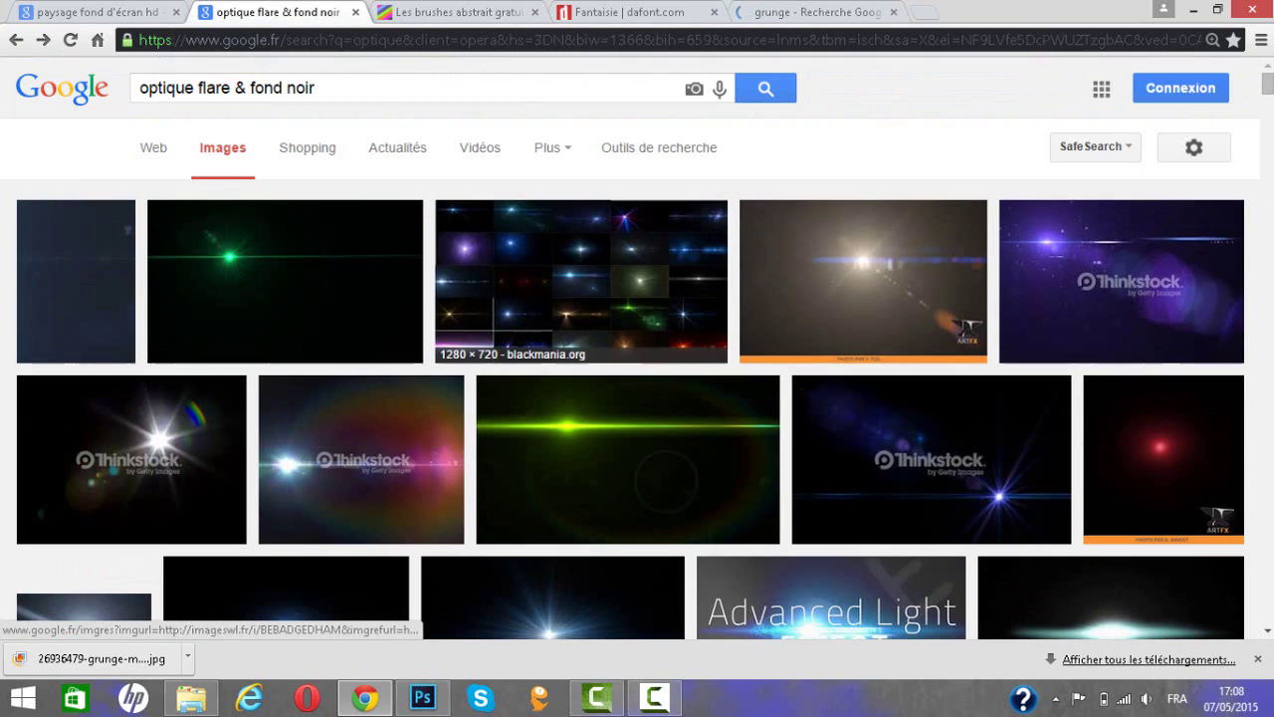
{"action": "left_click", "coordinate": [1192, 9]}
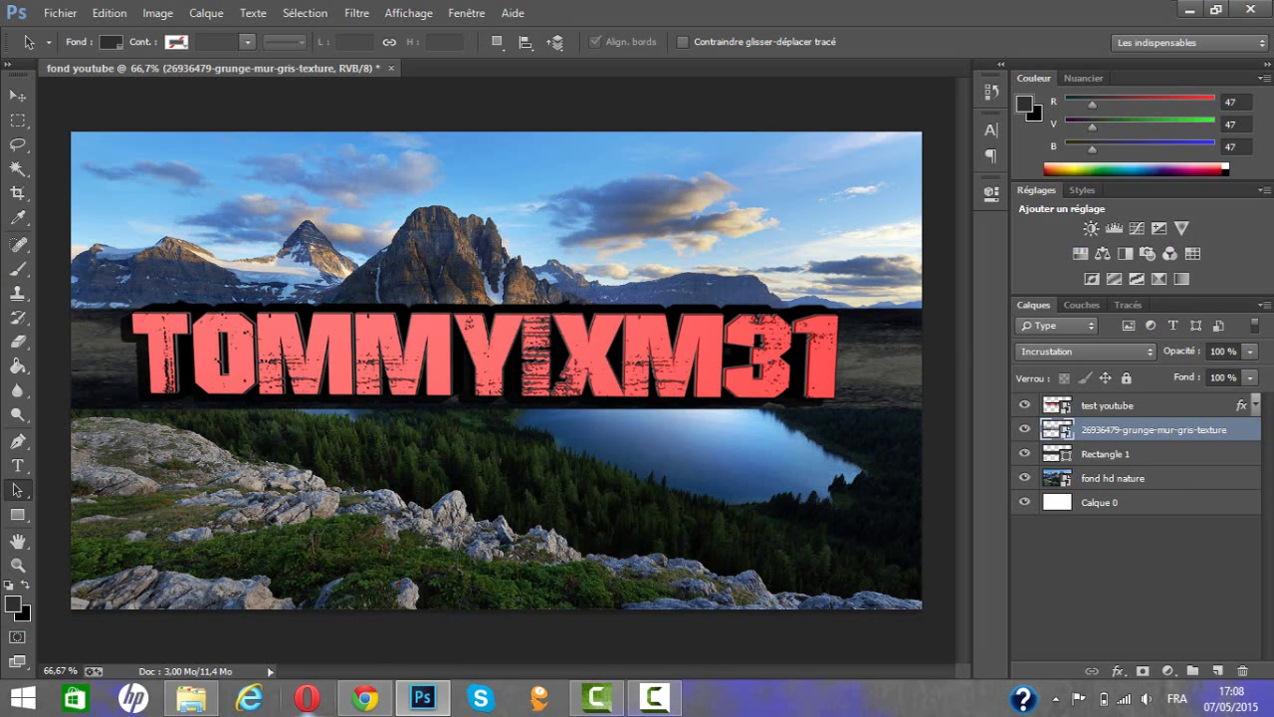
- Switch to File Explorer and place optique flarz 57 from the Optique flare folder into the Photoshop document
{"action": "left_click", "coordinate": [191, 698]}
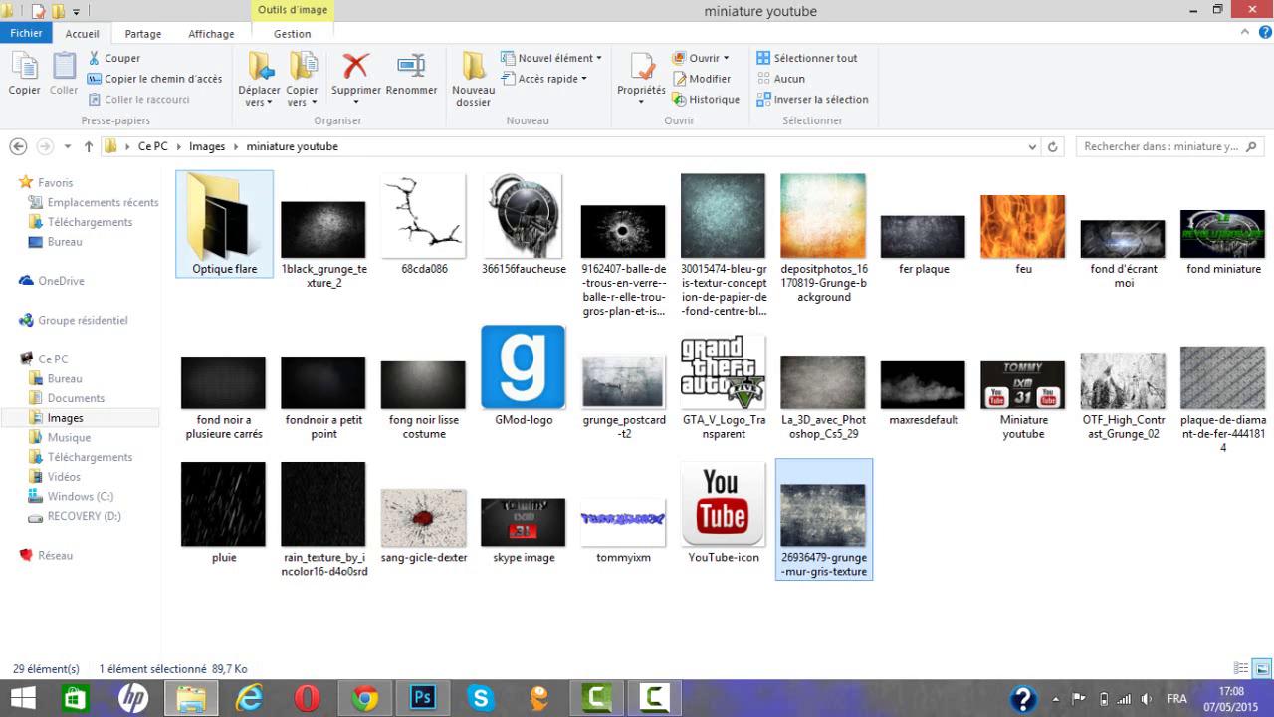
{"action": "left_click", "coordinate": [224, 224]}
{"action": "double_click", "coordinate": [224, 224]}
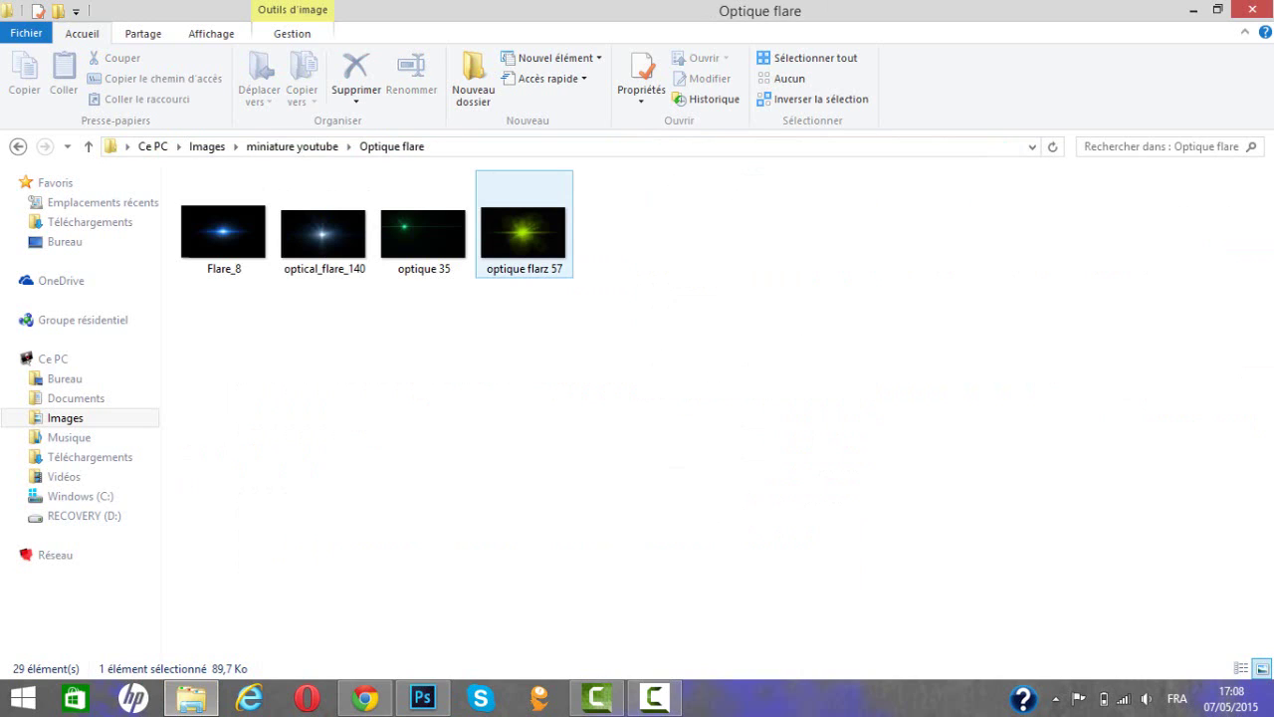
{"action": "left_click", "coordinate": [547, 242]}
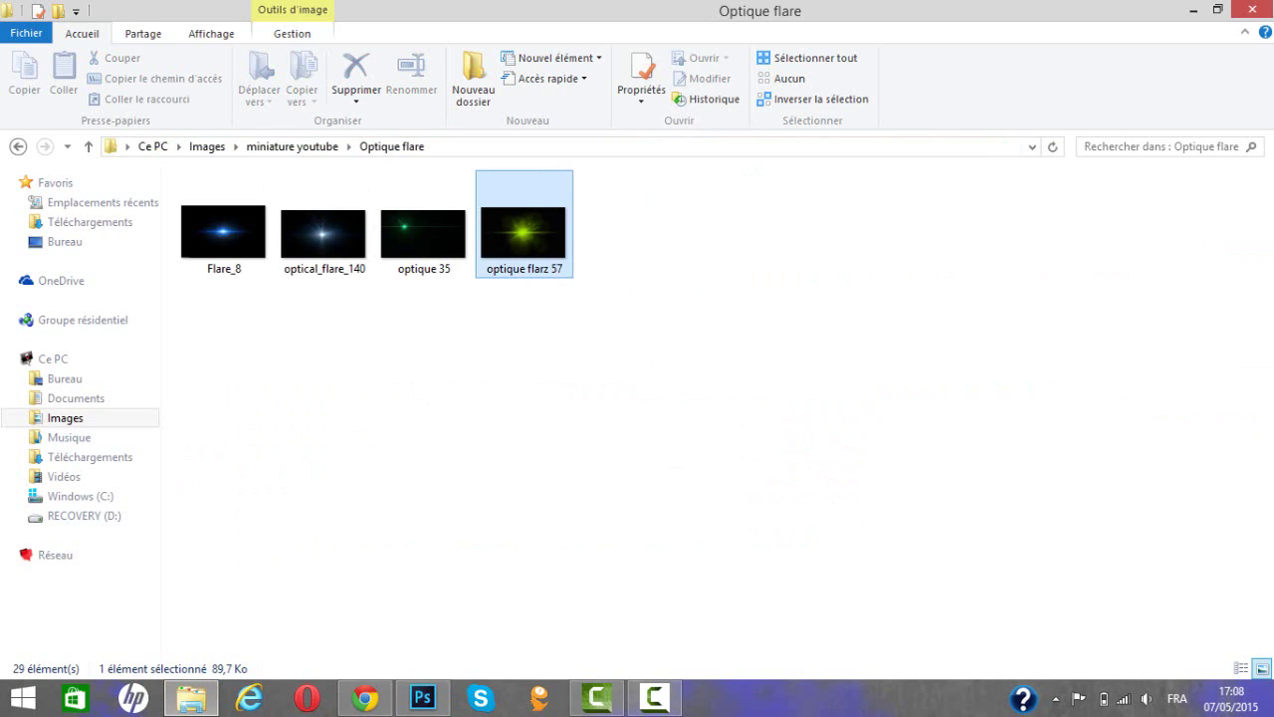
{"action": "left_click_drag", "start_coordinate": [522, 234], "coordinate": [433, 627]}
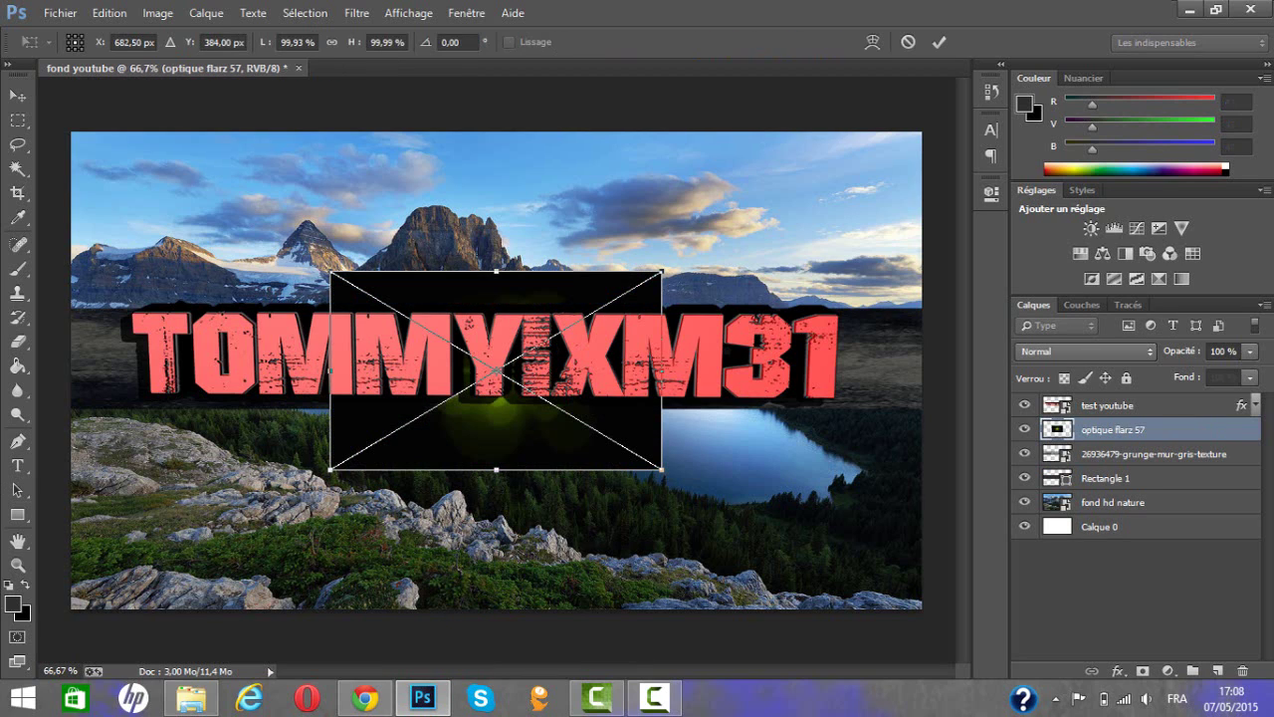
- Set the blend mode of the optique flarz 57 layer to Eclaircir so its black background drops out
{"action": "left_click", "coordinate": [1085, 351]}
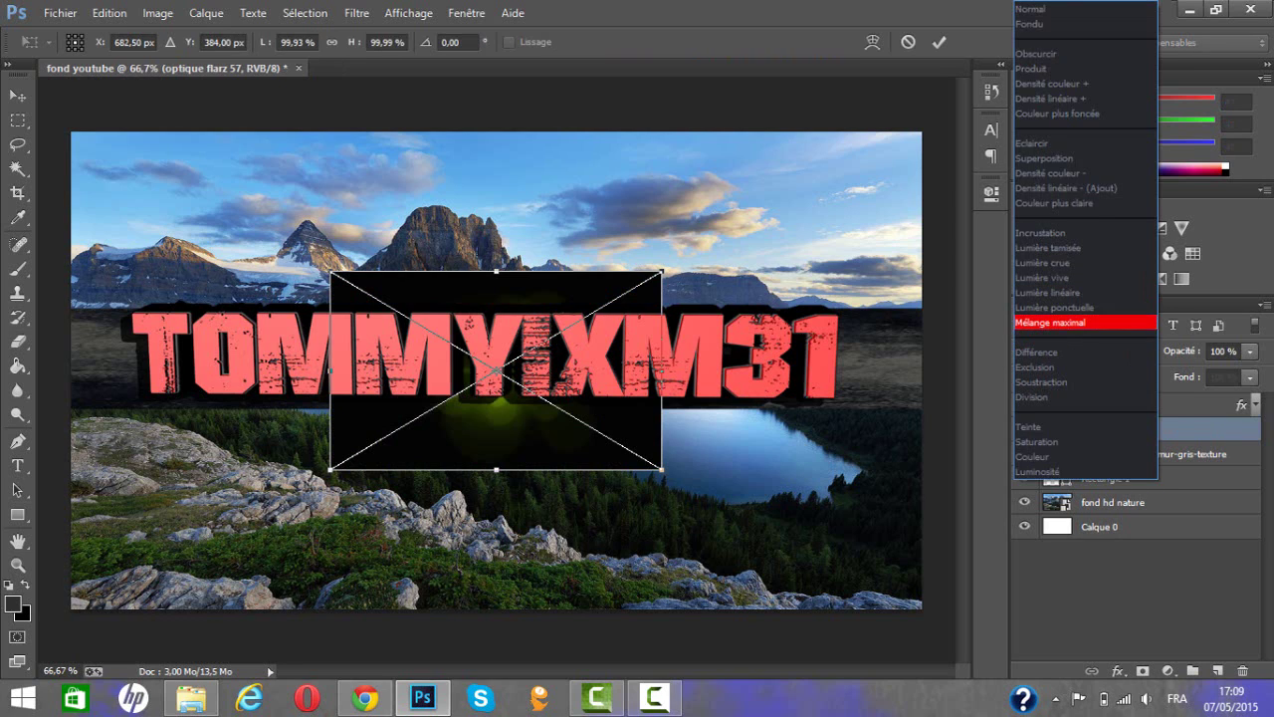
{"action": "key", "text": "Escape"}
{"action": "left_click", "coordinate": [1085, 350]}
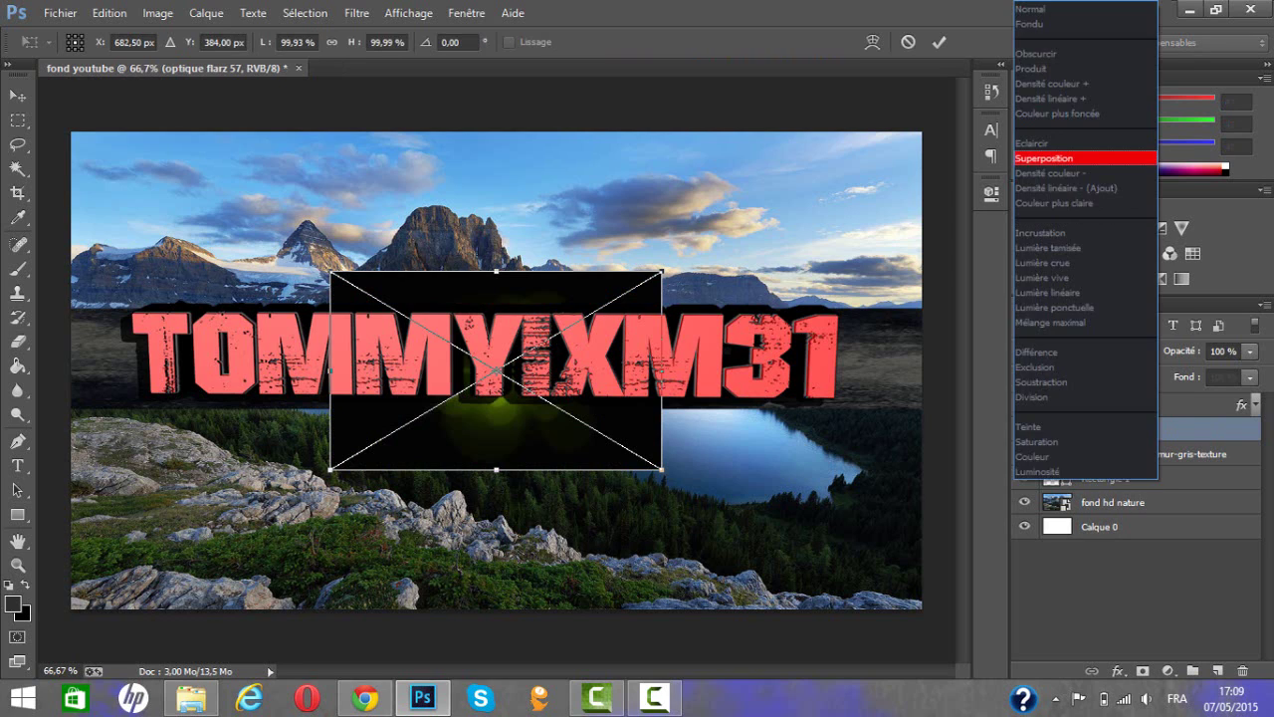
{"action": "key", "text": "Escape"}
{"action": "key", "text": "ctrl+z"}
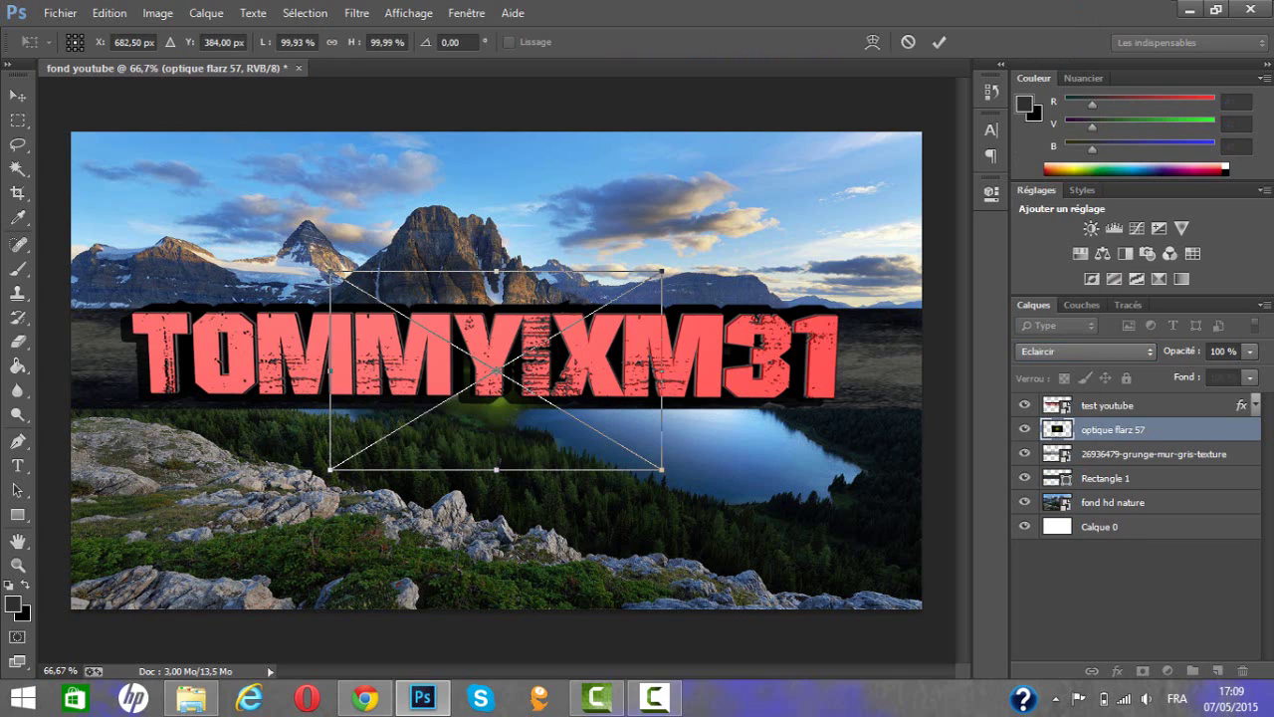
- Move the flare to the upper edge of the text, at about X 760 px and Y 274 px, and commit the placement
{"action": "left_click_drag", "start_coordinate": [511, 373], "coordinate": [652, 264]}
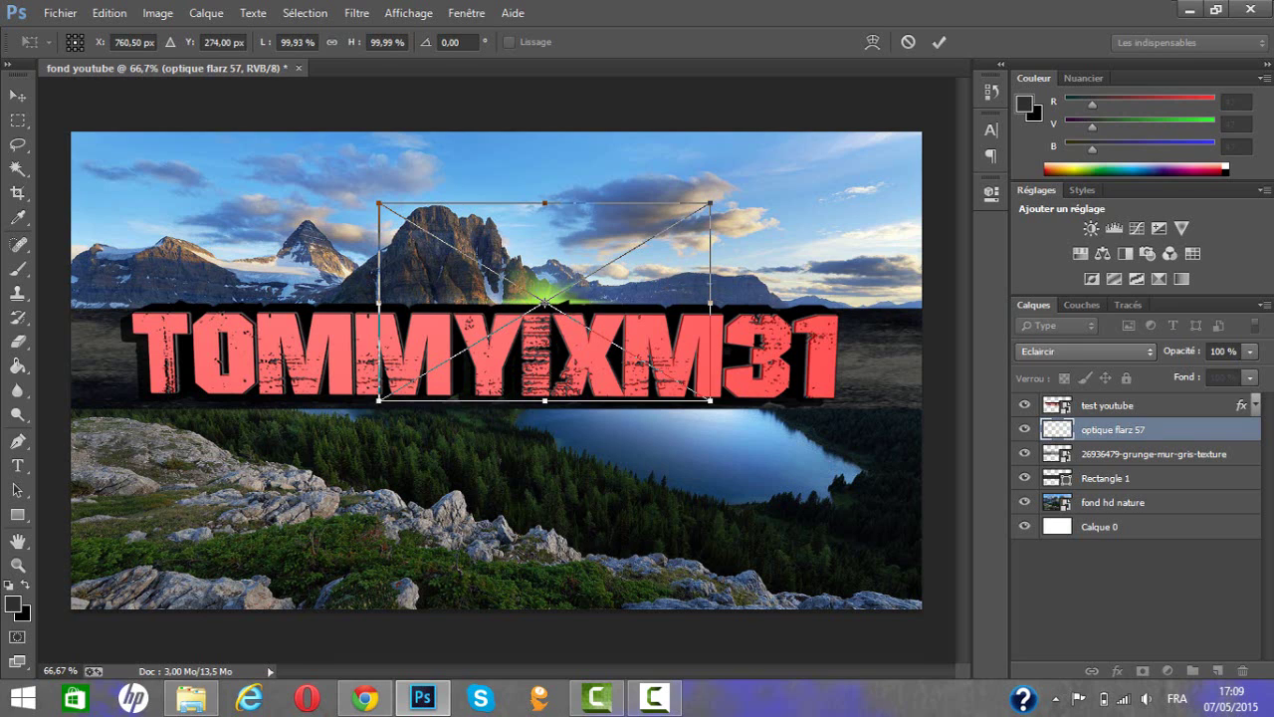
{"action": "key", "text": "Return"}
{"action": "key", "text": "Return"}
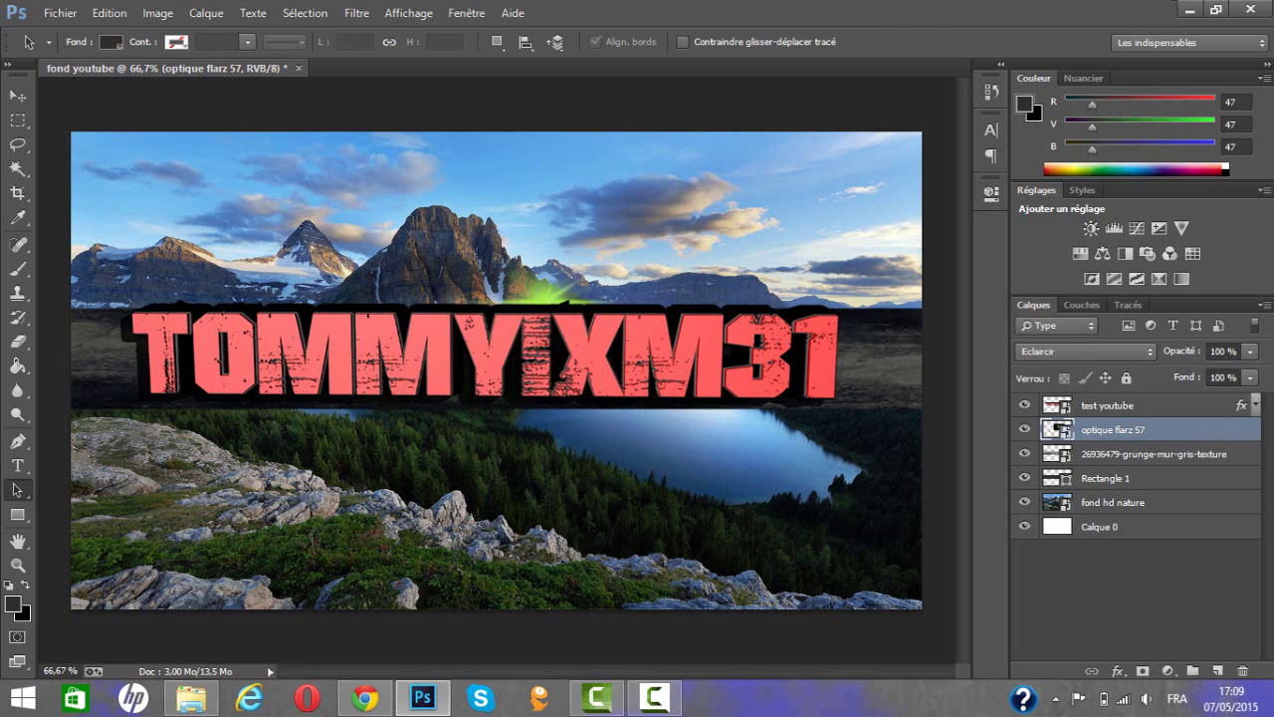
- Bring the optique flarz 57 layer above the test youtube layer and move the green flare onto the "31" of the text
{"action": "left_click_drag", "start_coordinate": [1113, 429], "coordinate": [1113, 396]}
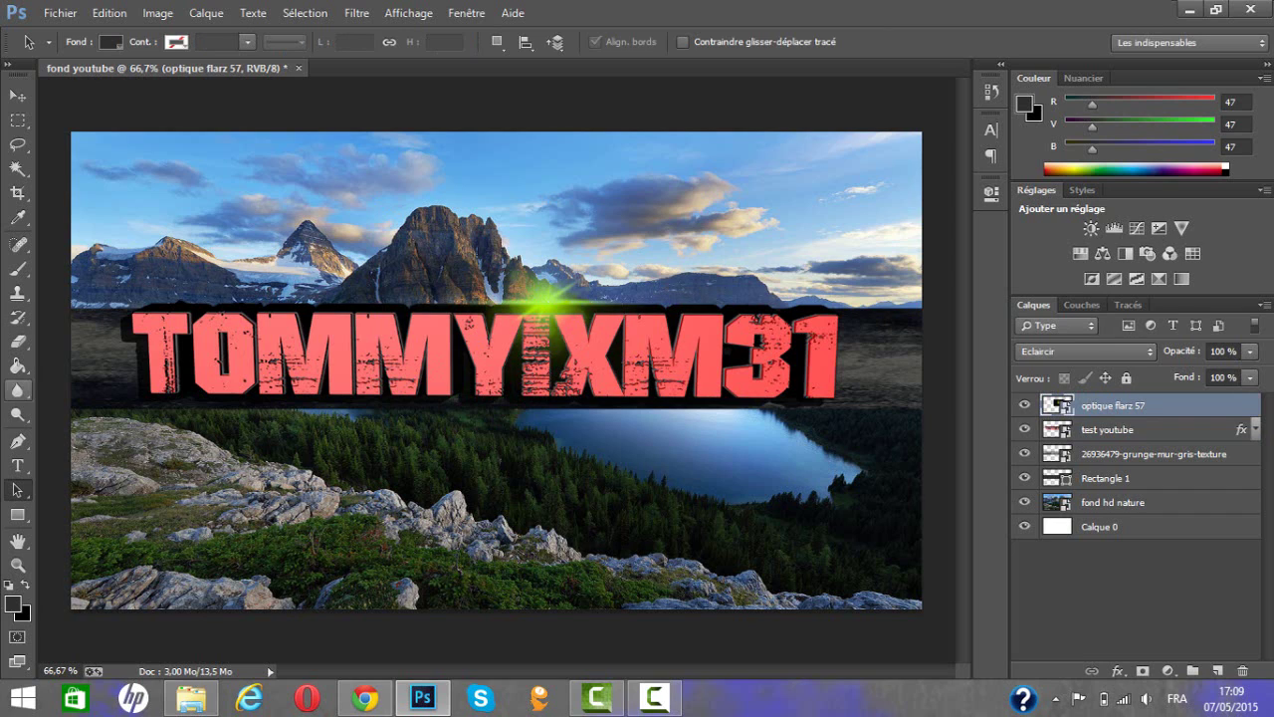
{"action": "key", "text": "v"}
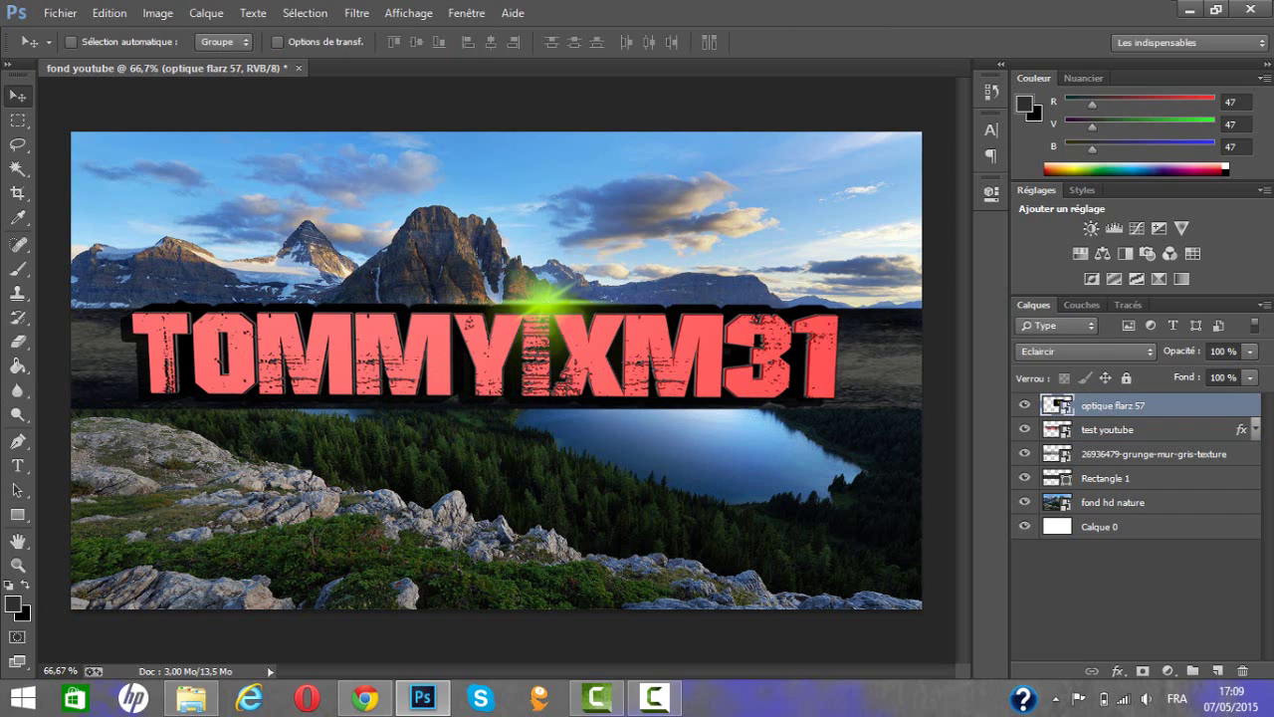
{"action": "left_click_drag", "start_coordinate": [538, 294], "coordinate": [816, 327]}
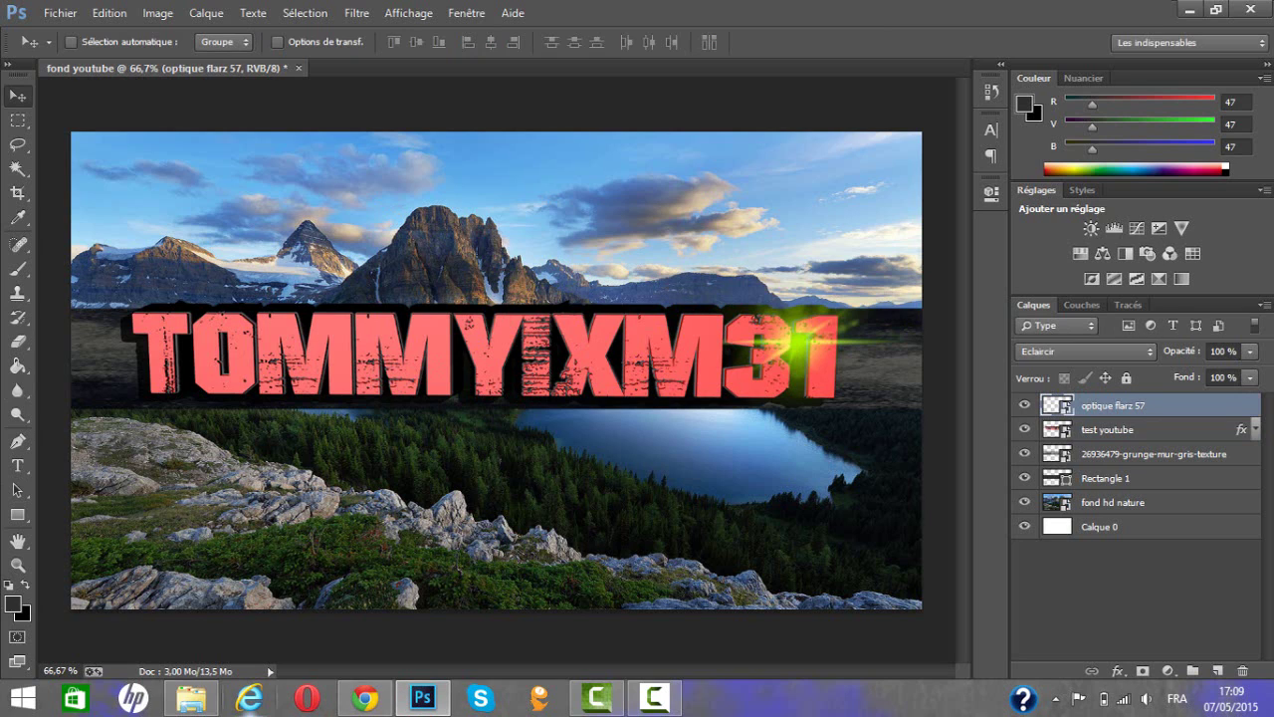
- Switch to File Explorer, place optical_flare_140 into the Photoshop document and set its blend mode to Eclaircir
{"action": "left_click", "coordinate": [191, 697]}
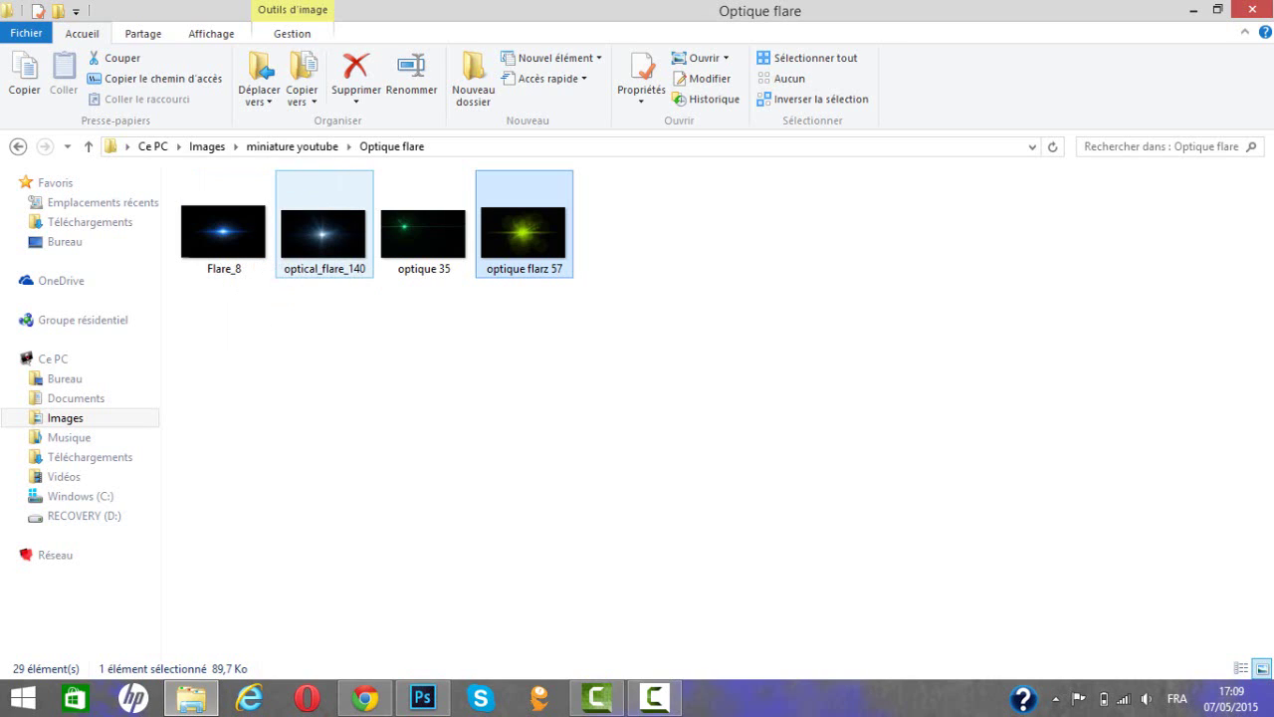
{"action": "left_click_drag", "start_coordinate": [323, 234], "coordinate": [448, 497]}
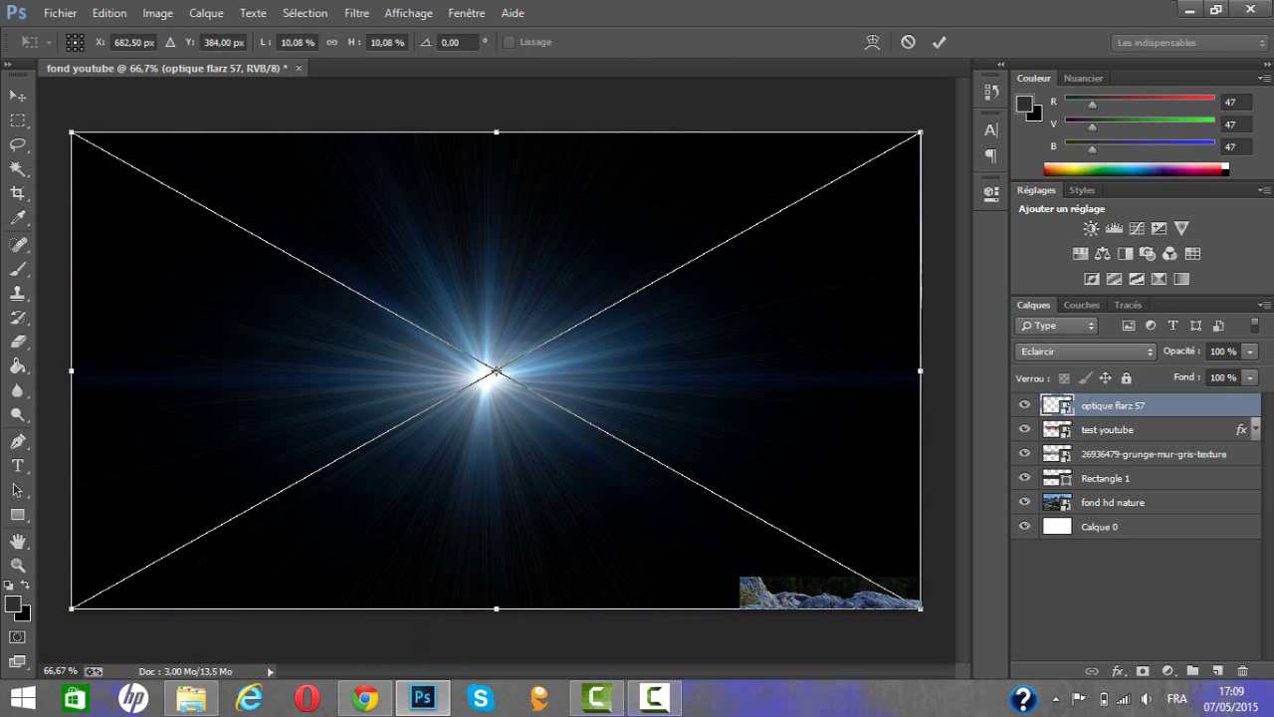
{"action": "left_click", "coordinate": [1085, 351]}
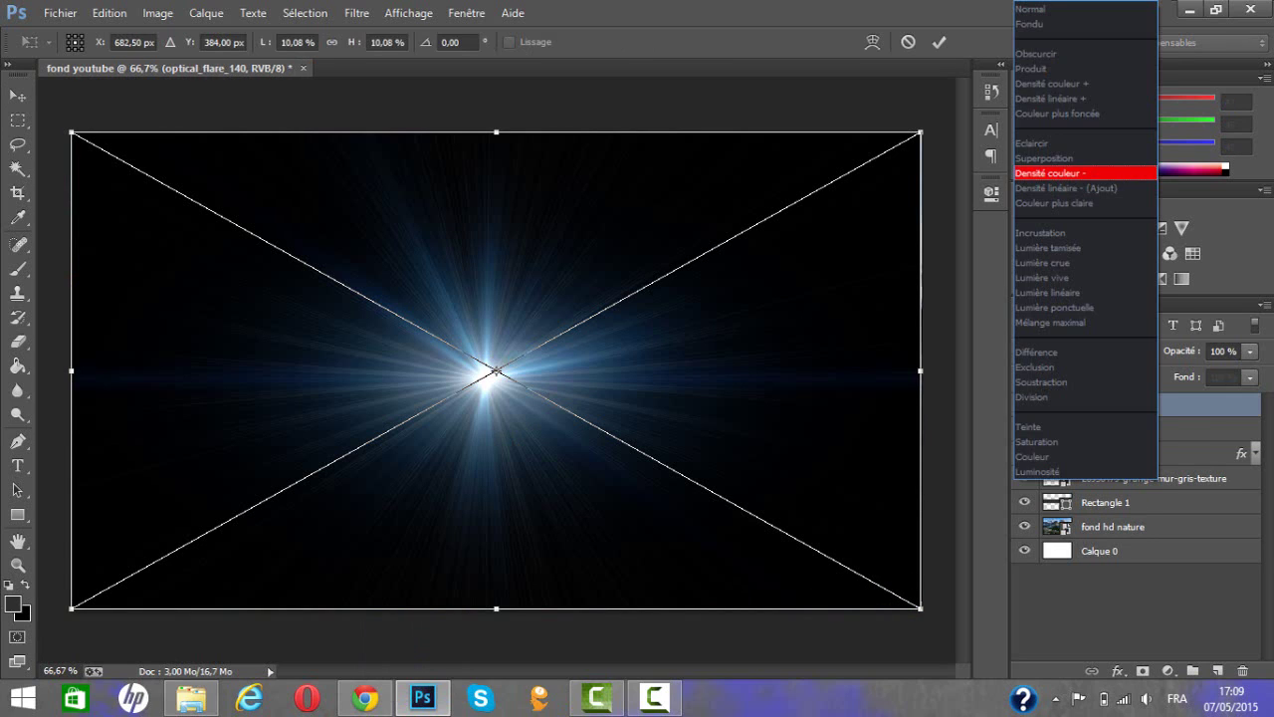
{"action": "left_click", "coordinate": [1085, 142]}
- Commit the optical_flare_140 placement and move the flare onto the upper edge of the text between the T and O
{"action": "key", "text": "Return"}
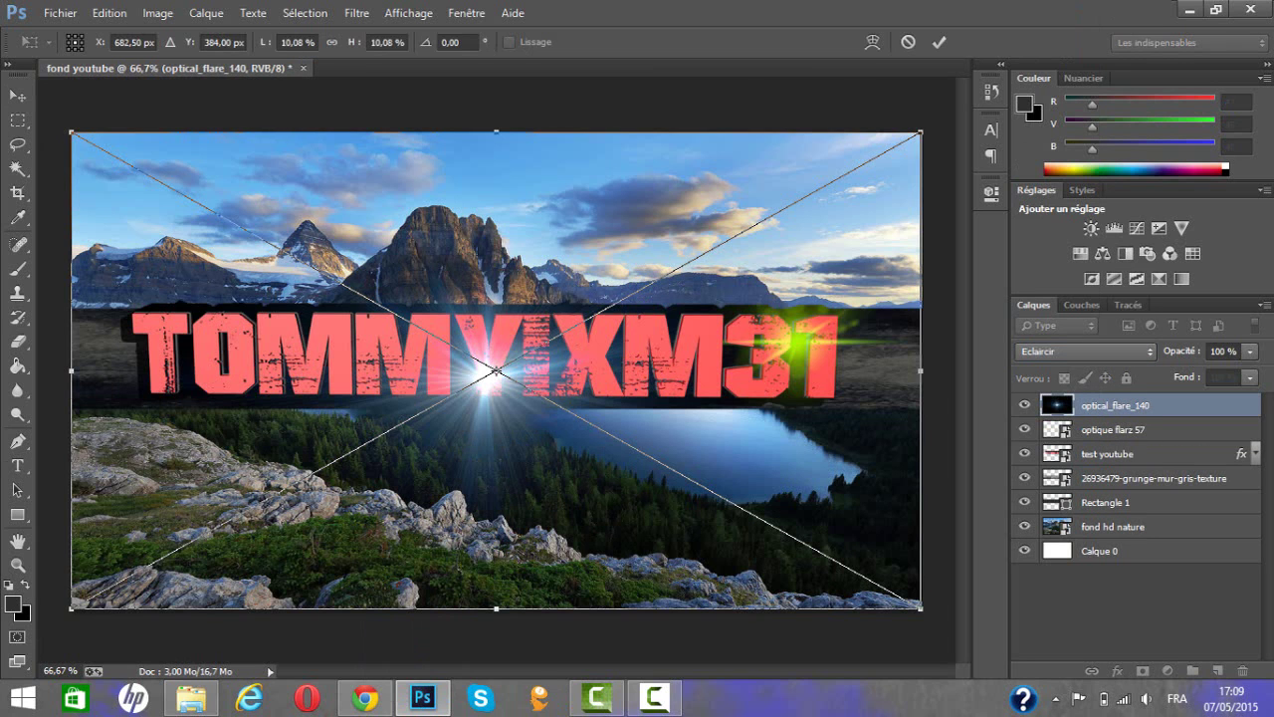
{"action": "key", "text": "v"}
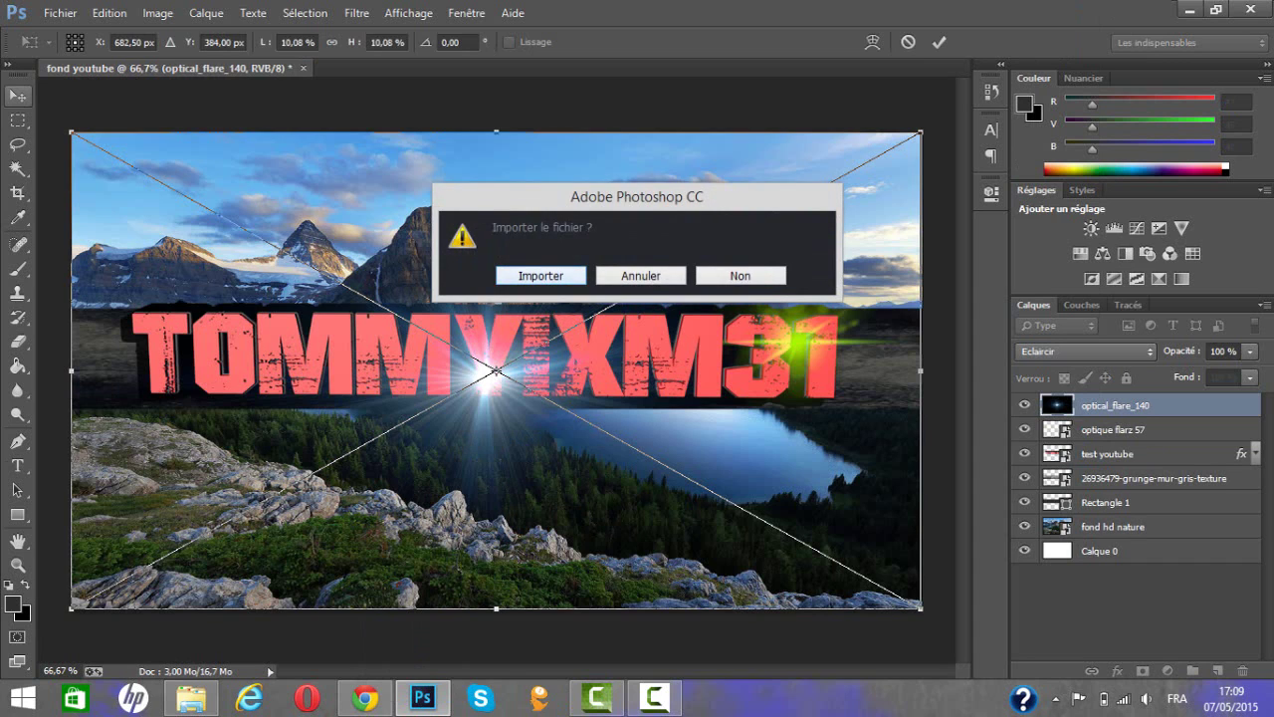
{"action": "key", "text": "Return"}
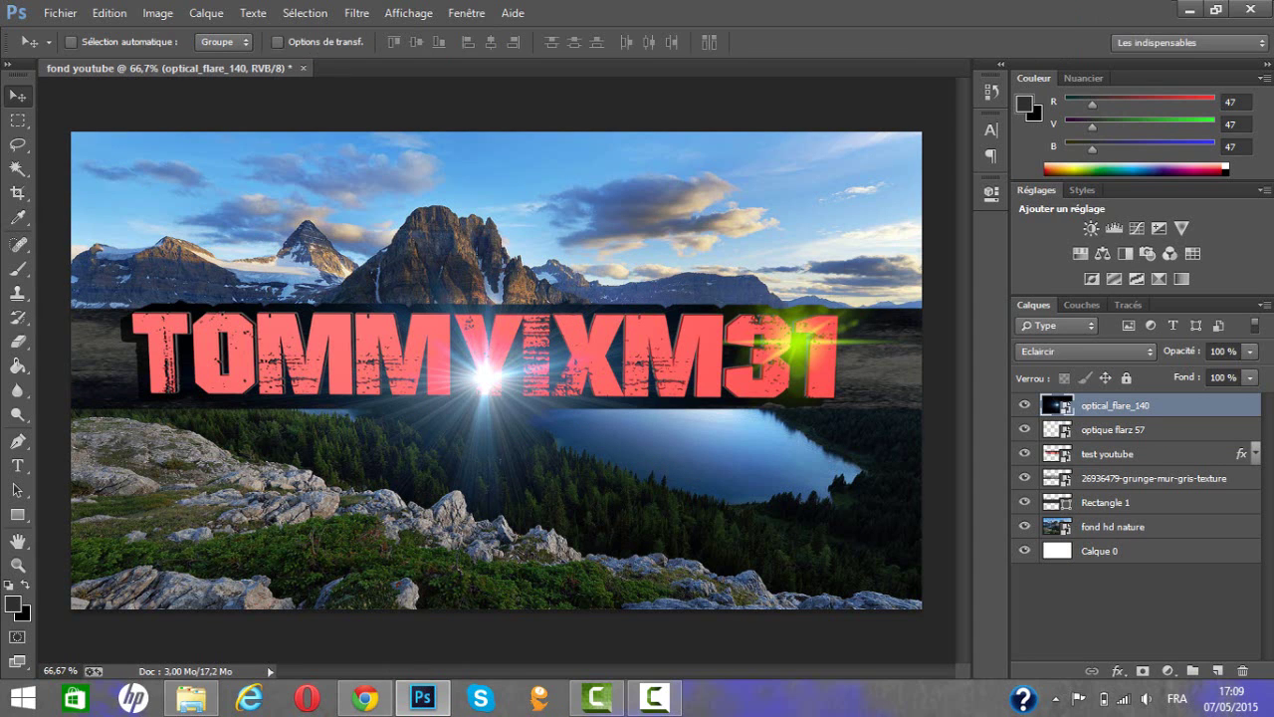
{"action": "left_click_drag", "start_coordinate": [501, 346], "coordinate": [211, 290]}
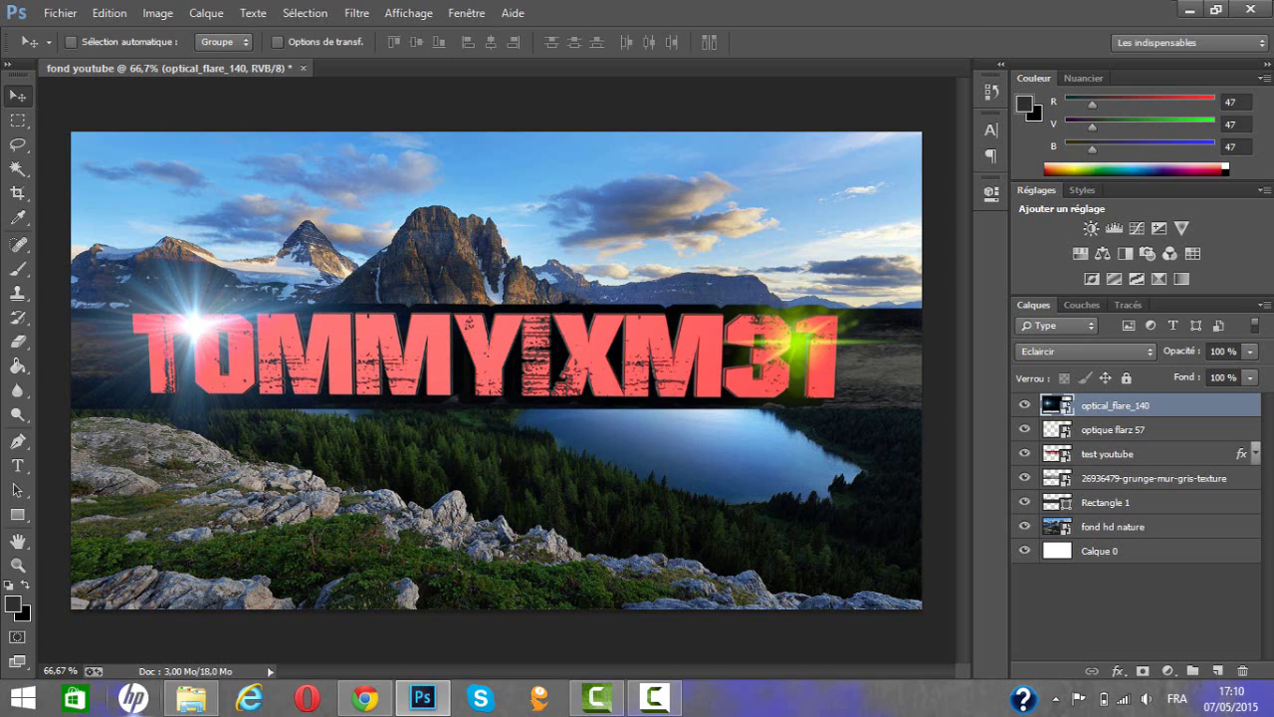
{"action": "left_click", "coordinate": [191, 697]}
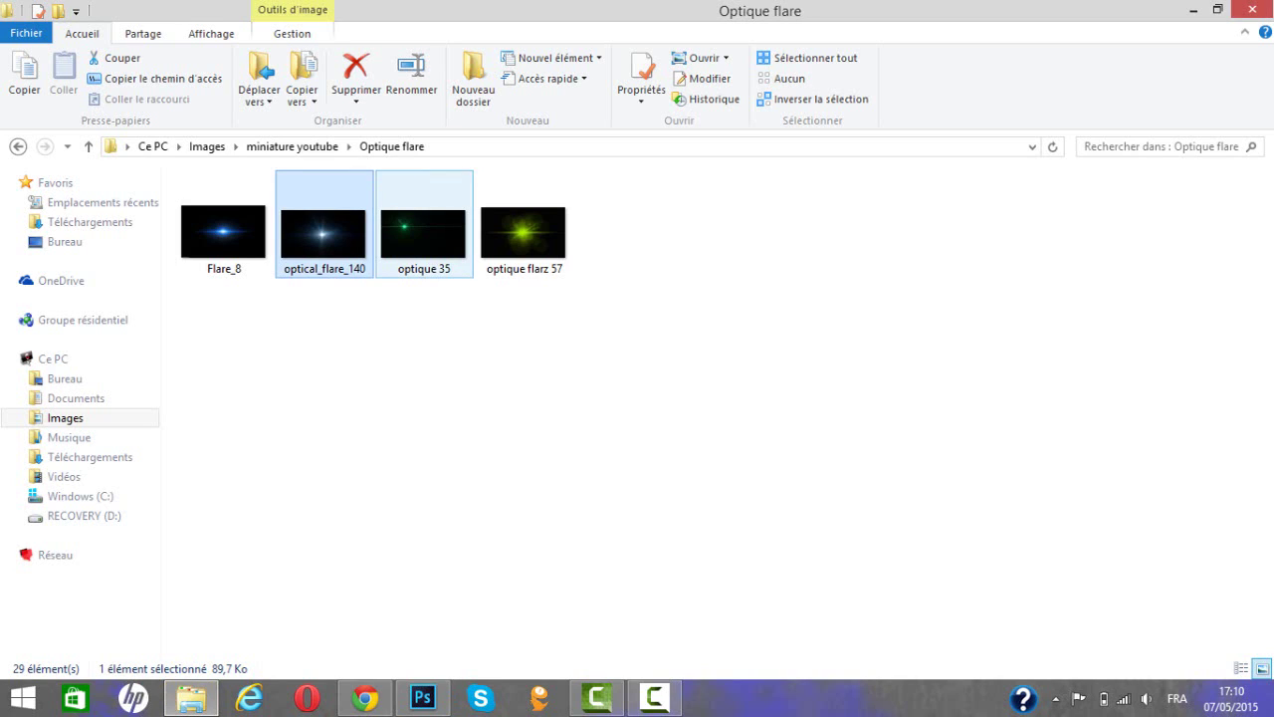
{"action": "left_click", "coordinate": [224, 231]}
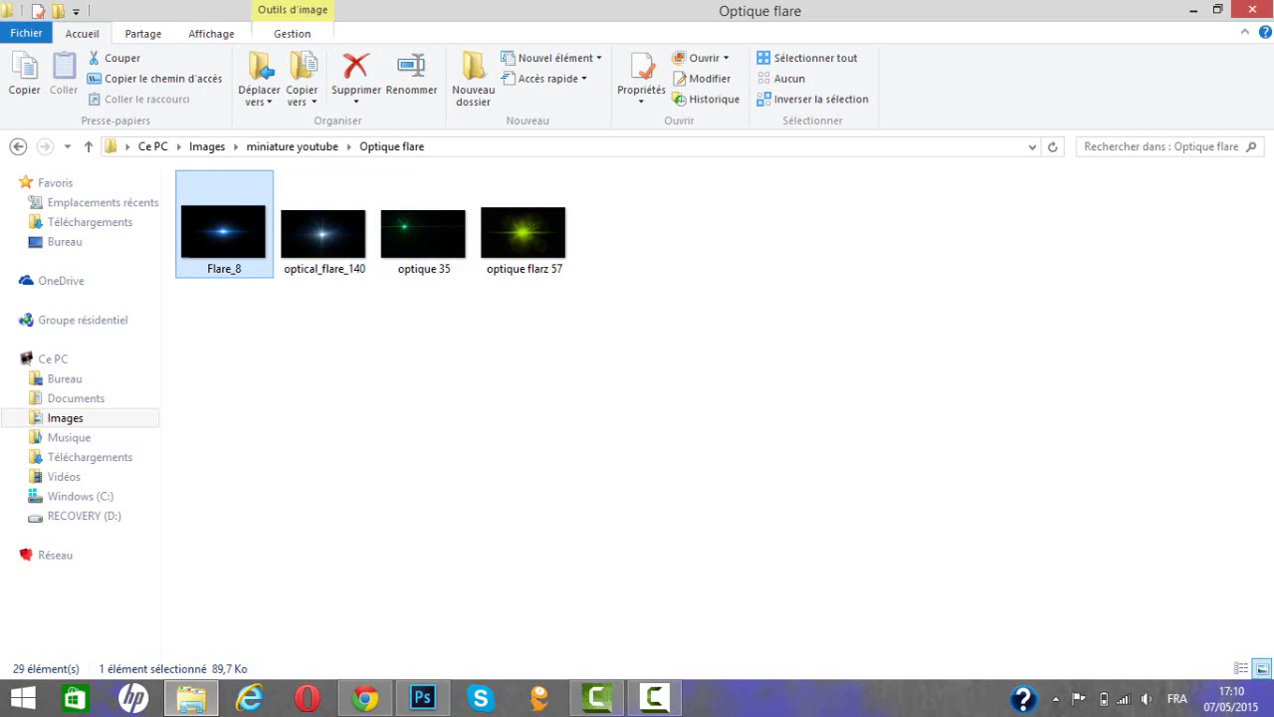
{"action": "left_click_drag", "start_coordinate": [224, 234], "coordinate": [416, 703]}
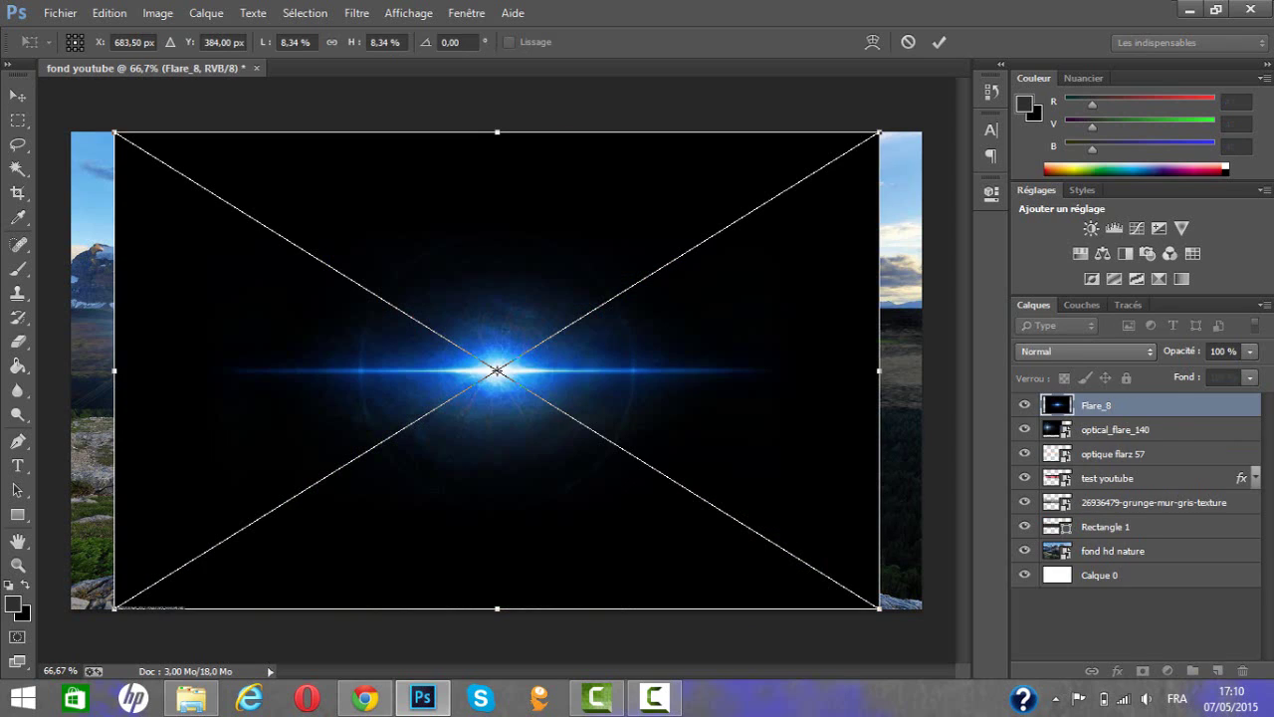
{"action": "left_click", "coordinate": [1085, 351]}
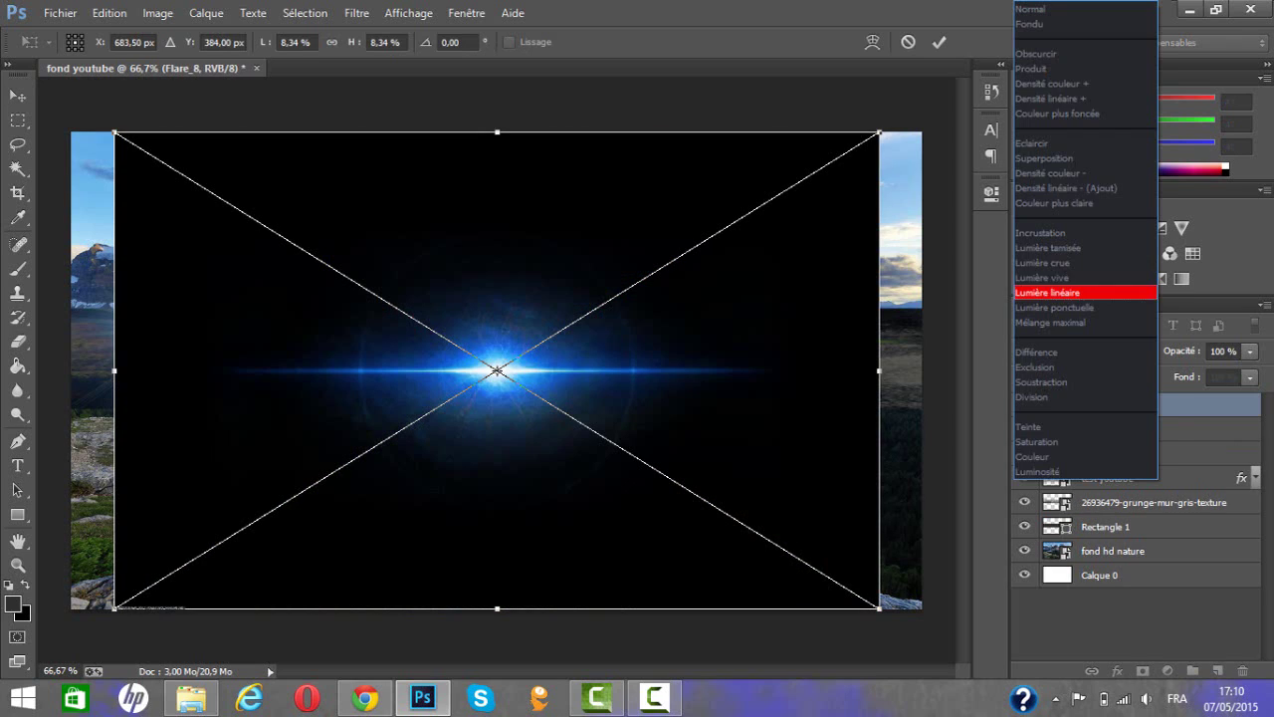
{"action": "left_click", "coordinate": [1085, 128]}
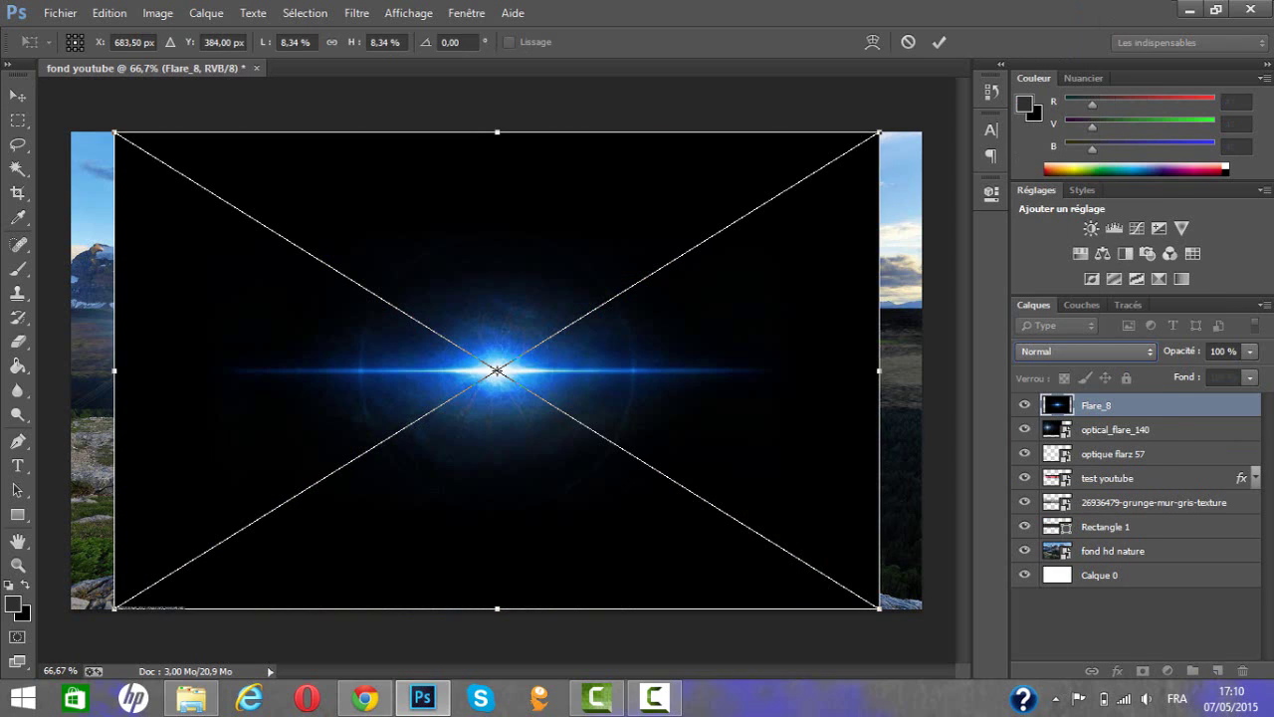
{"action": "left_click", "coordinate": [1085, 351]}
{"action": "left_click", "coordinate": [1085, 143]}
{"action": "key", "text": "Escape"}
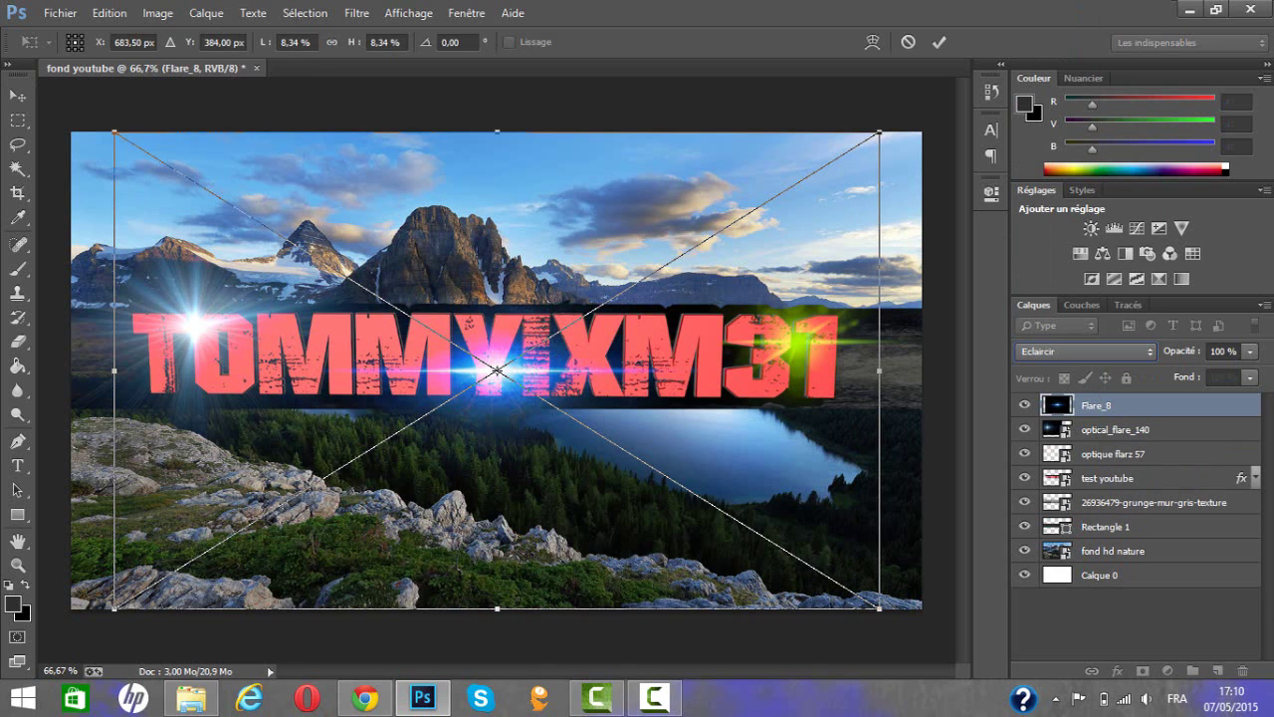
{"action": "left_click_drag", "start_coordinate": [879, 370], "coordinate": [1158, 370]}
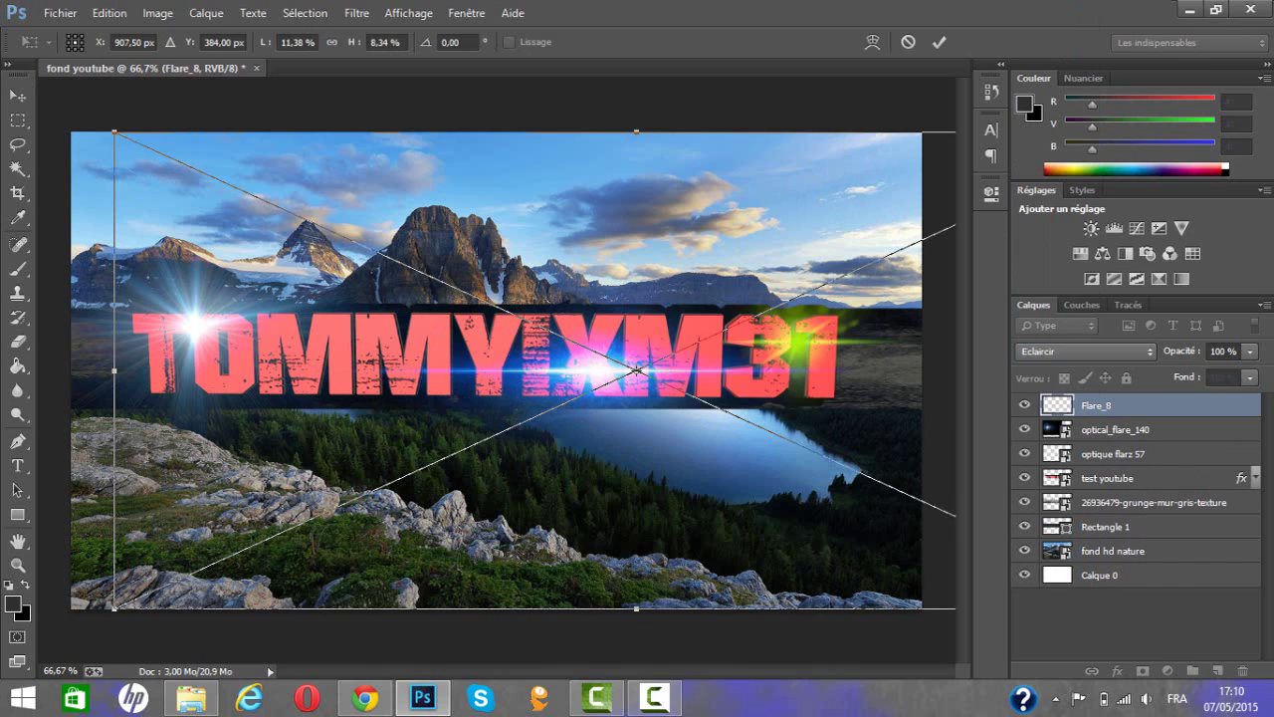
{"action": "left_click_drag", "start_coordinate": [114, 370], "coordinate": [38, 371]}
{"action": "left_click_drag", "start_coordinate": [841, 477], "coordinate": [1043, 507]}
{"action": "left_click", "coordinate": [1115, 429]}
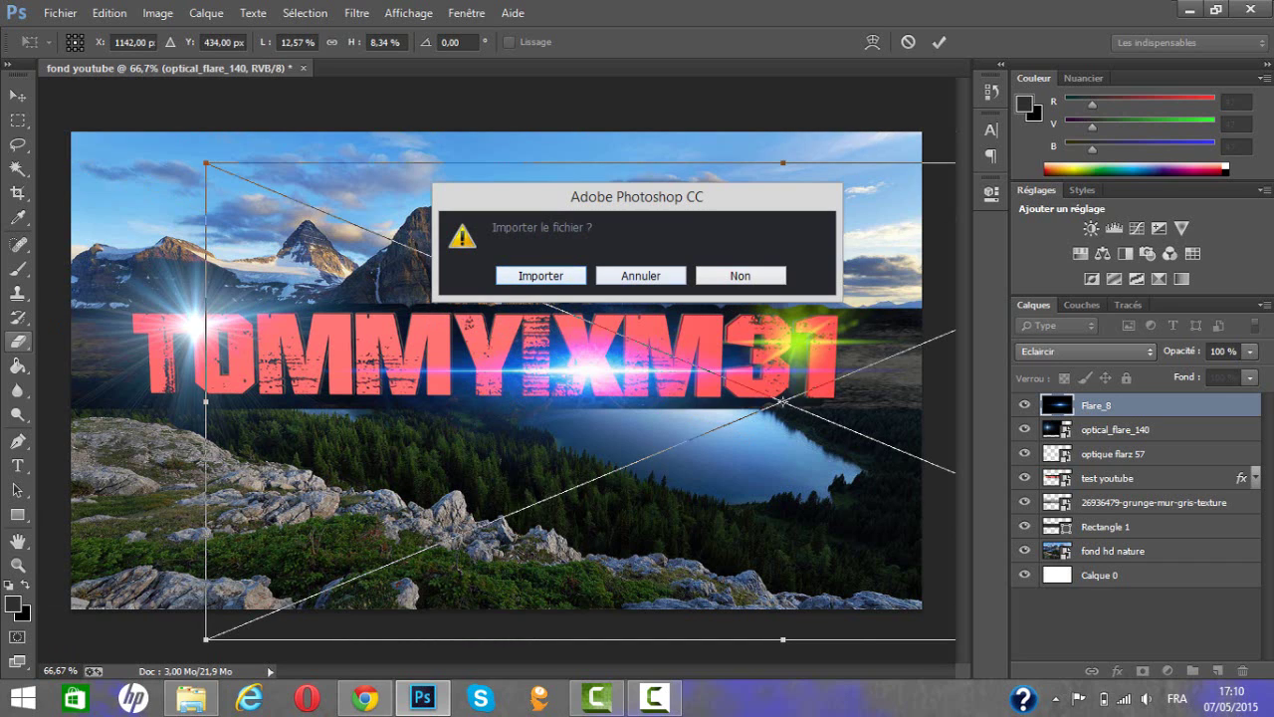
{"action": "left_click", "coordinate": [740, 275]}
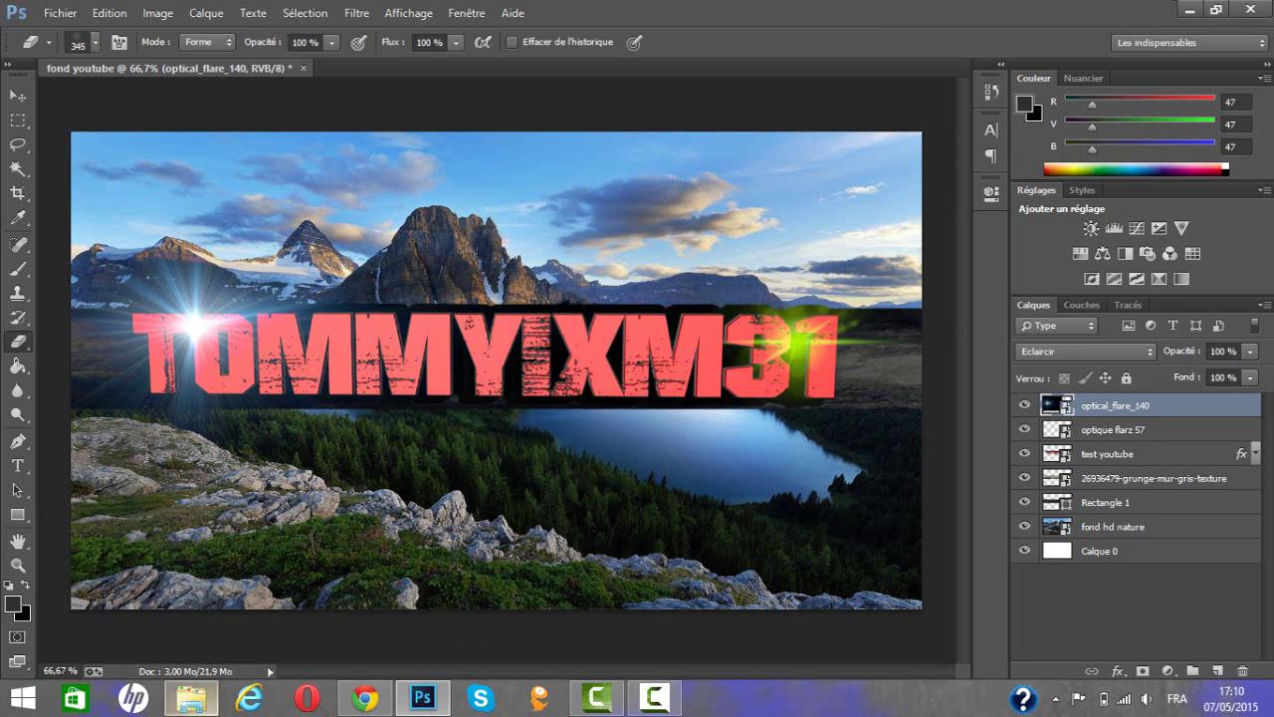
- Switch to File Explorer, place Flare_8 into the Photoshop document and set its blend mode to Eclaircir
{"action": "left_click", "coordinate": [192, 697]}
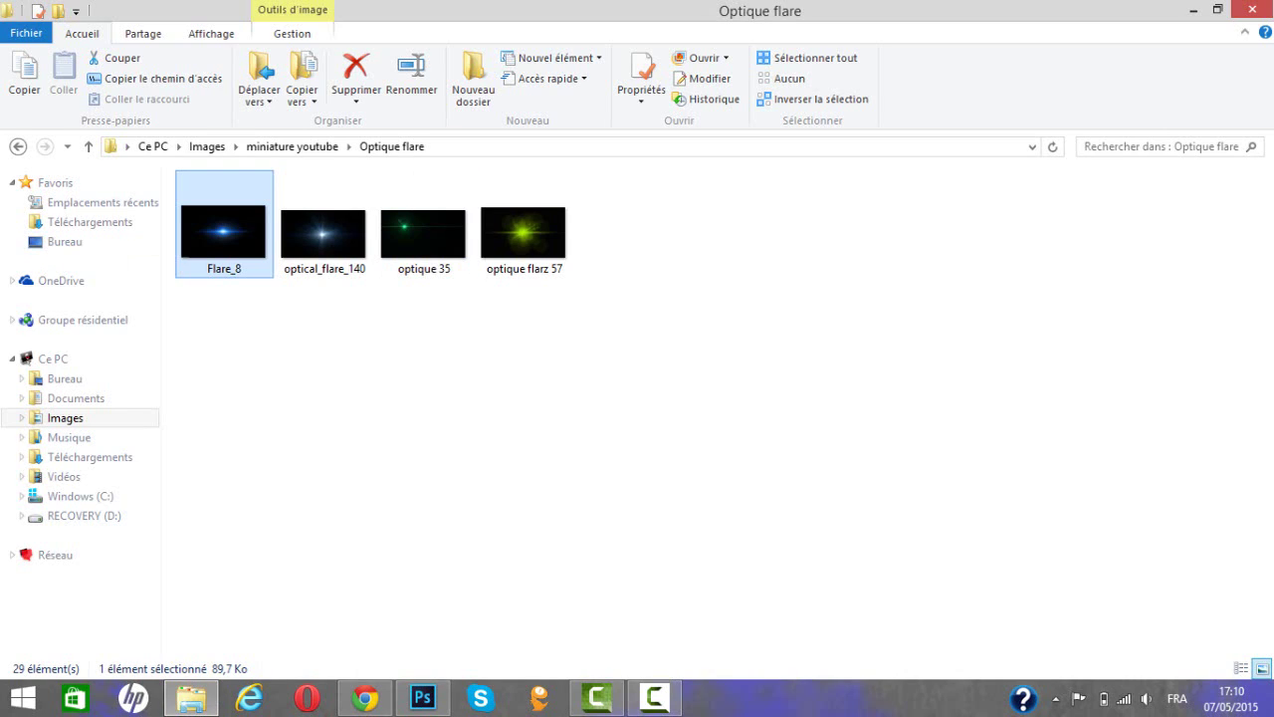
{"action": "left_click_drag", "start_coordinate": [224, 231], "coordinate": [496, 370]}
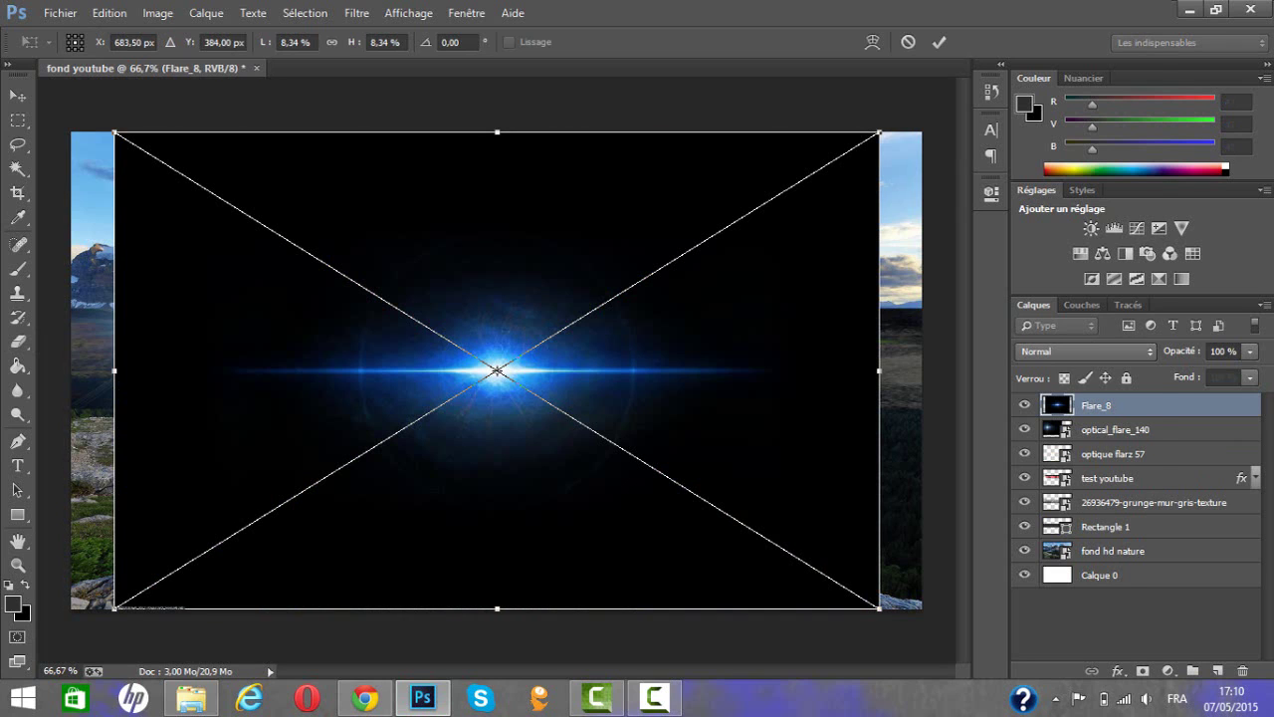
{"action": "left_click", "coordinate": [1085, 351]}
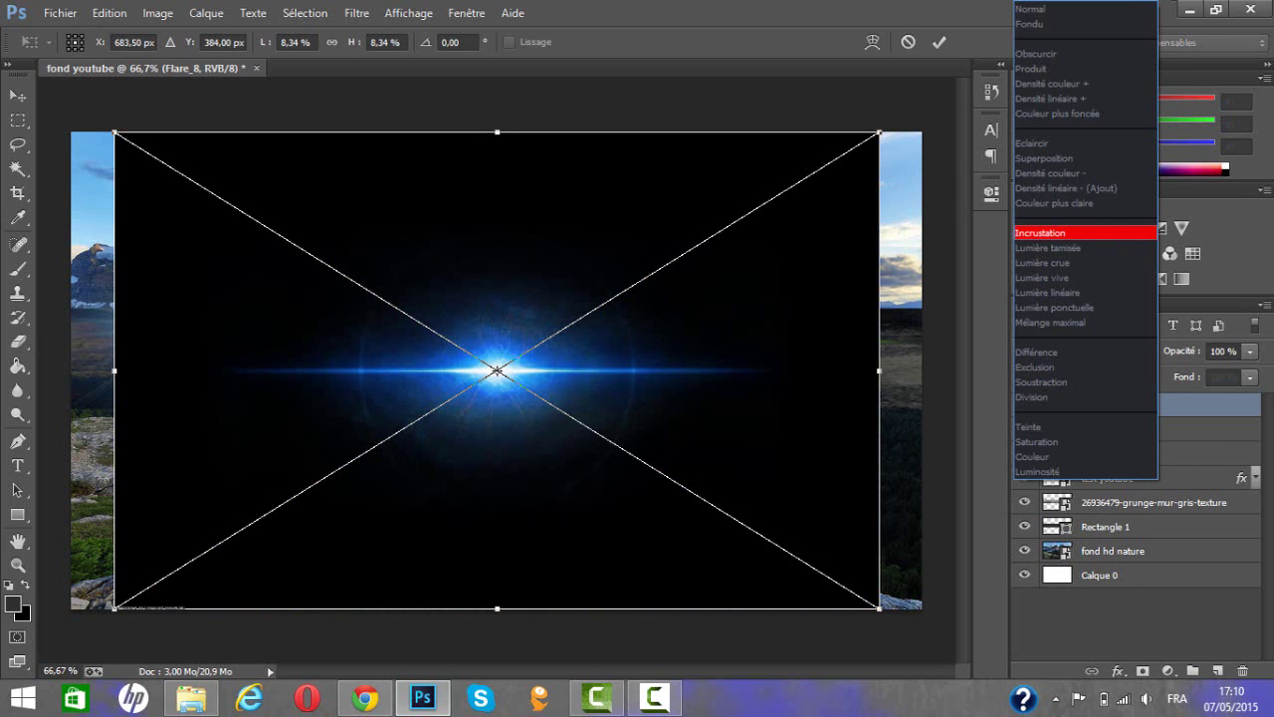
{"action": "left_click", "coordinate": [1085, 232]}
{"action": "key", "text": "Escape"}
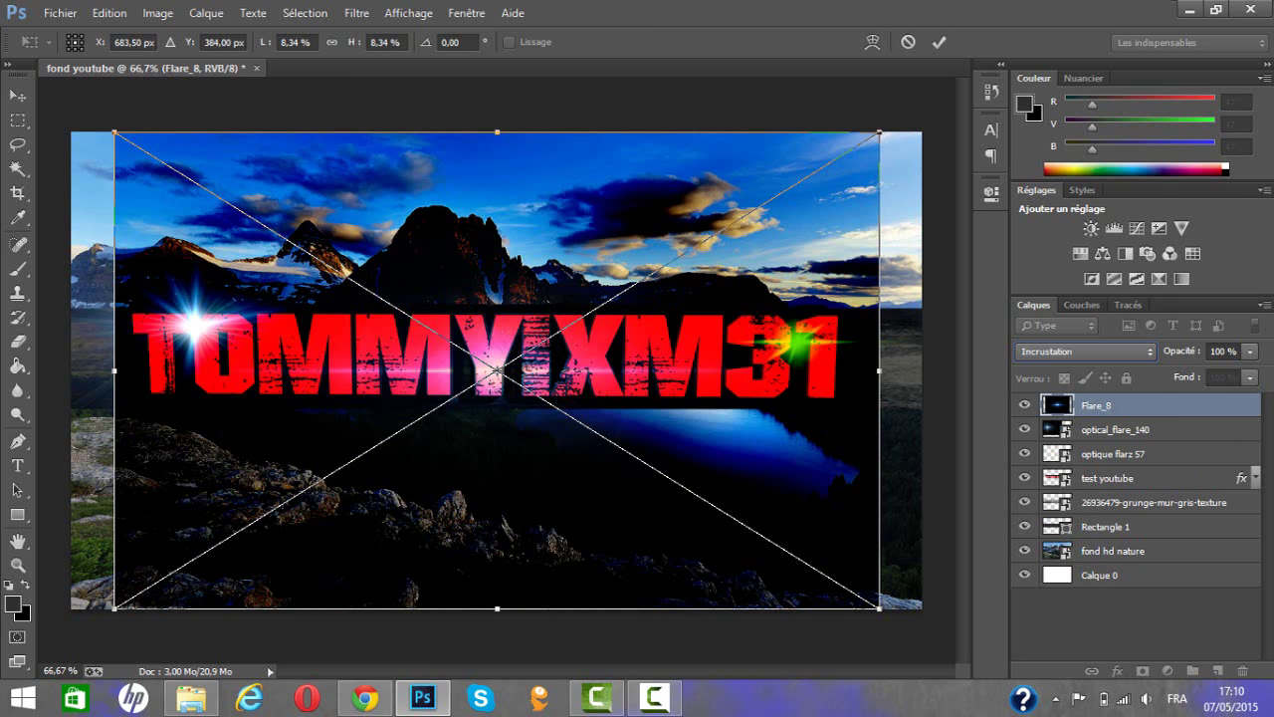
{"action": "left_click", "coordinate": [1085, 351]}
{"action": "left_click", "coordinate": [1085, 144]}
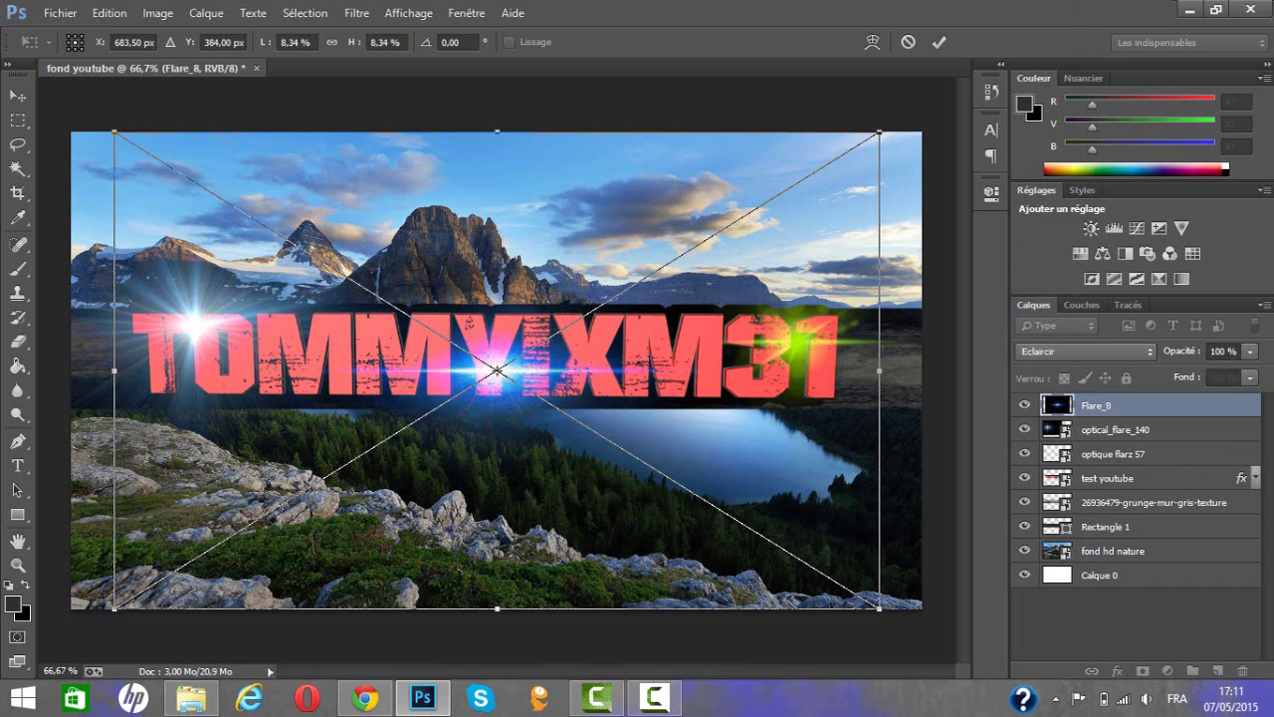
- Stretch Flare_8 to 13,86 % width, commit it, and position its light streak along the lower edge of the dark band, centred below the Y
{"action": "left_click_drag", "start_coordinate": [115, 370], "coordinate": [37, 370]}
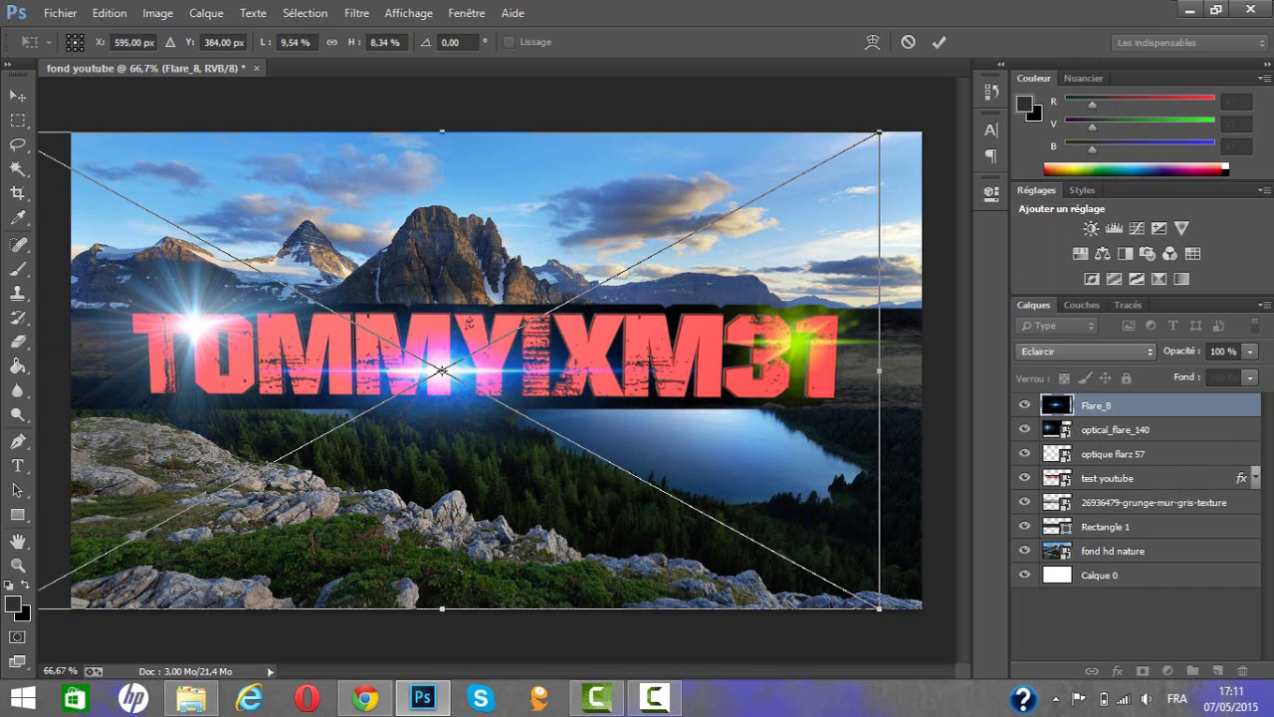
{"action": "left_click_drag", "start_coordinate": [879, 370], "coordinate": [1239, 374]}
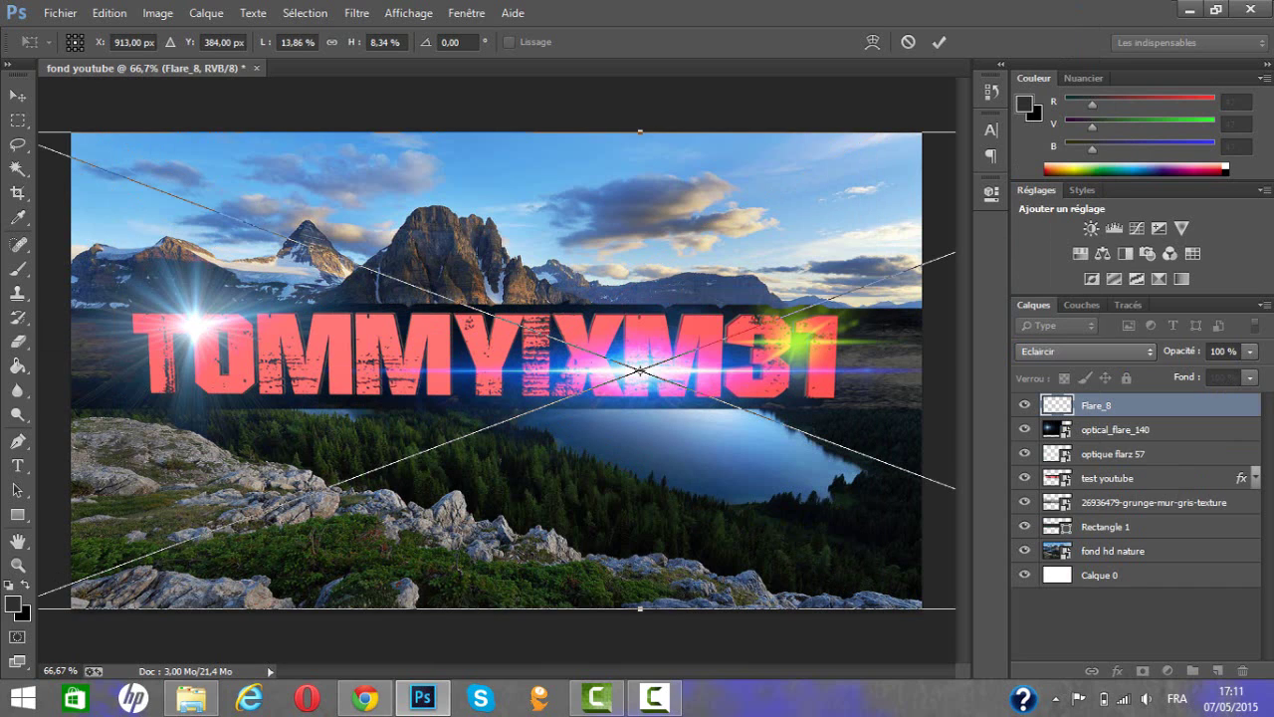
{"action": "left_click_drag", "start_coordinate": [685, 383], "coordinate": [556, 414]}
{"action": "left_click_drag", "start_coordinate": [677, 349], "coordinate": [623, 376]}
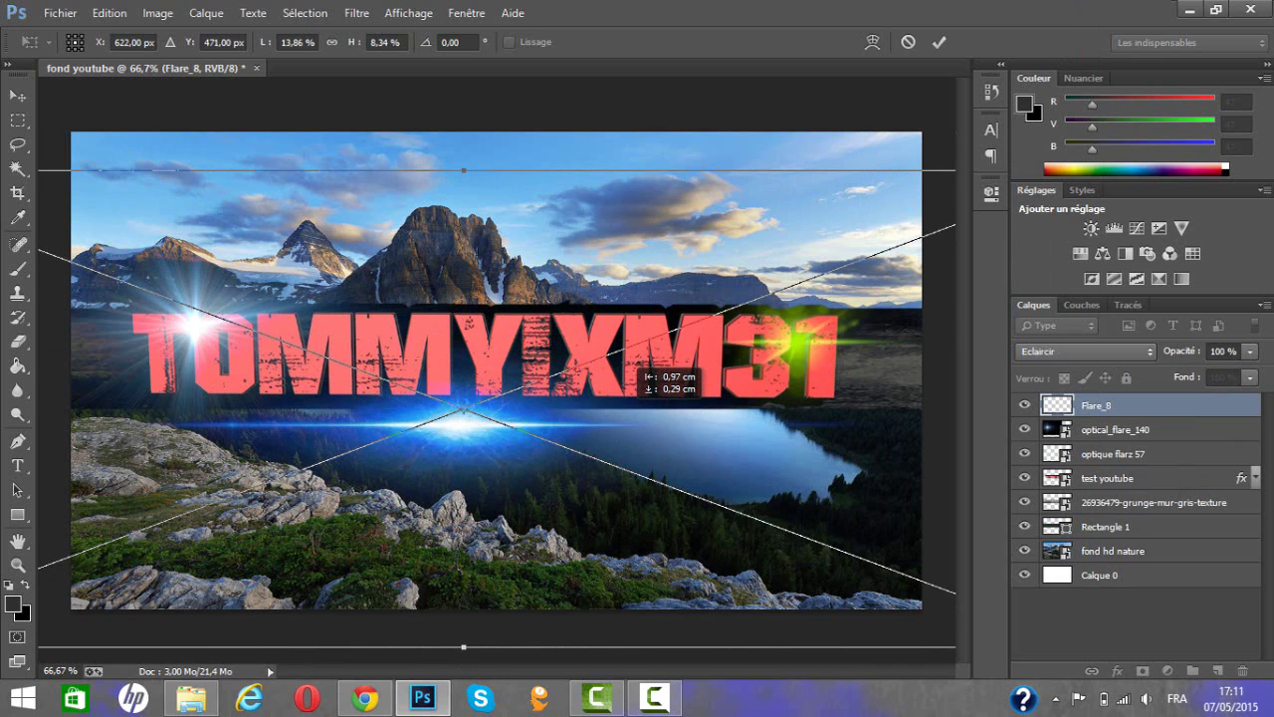
{"action": "left_click_drag", "start_coordinate": [632, 362], "coordinate": [654, 347]}
{"action": "key", "text": "Return"}
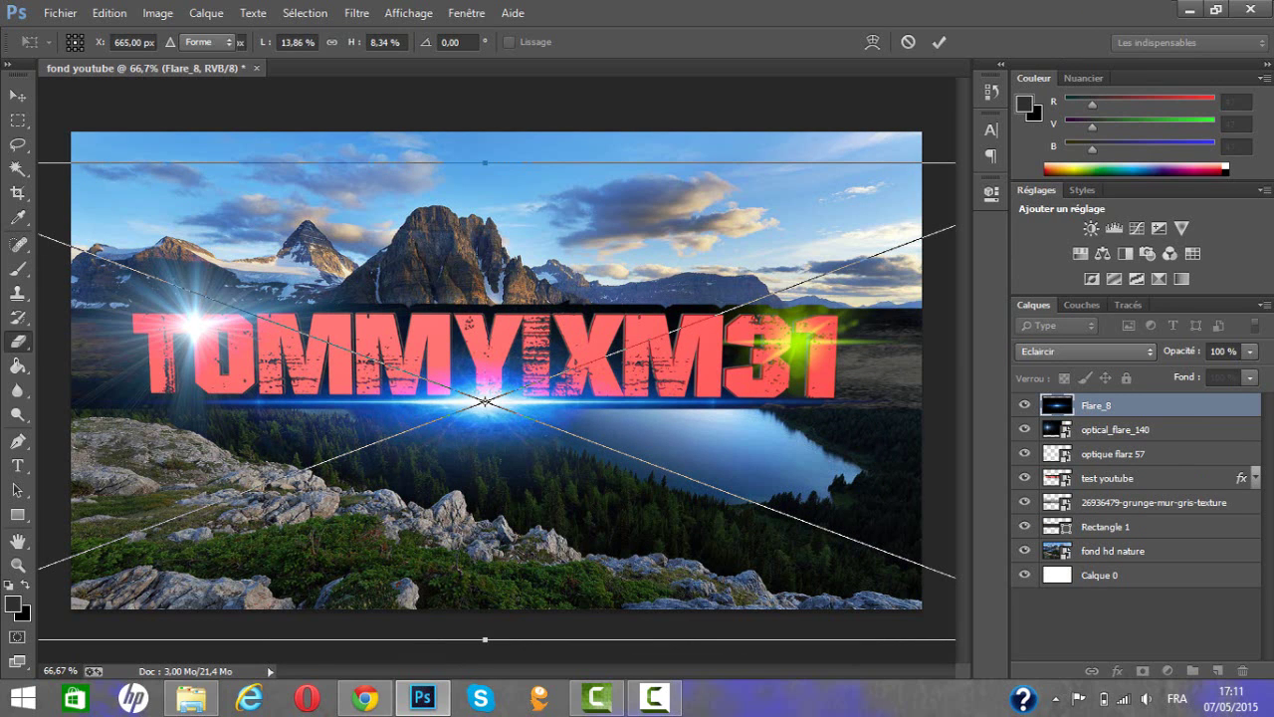
{"action": "key", "text": "v"}
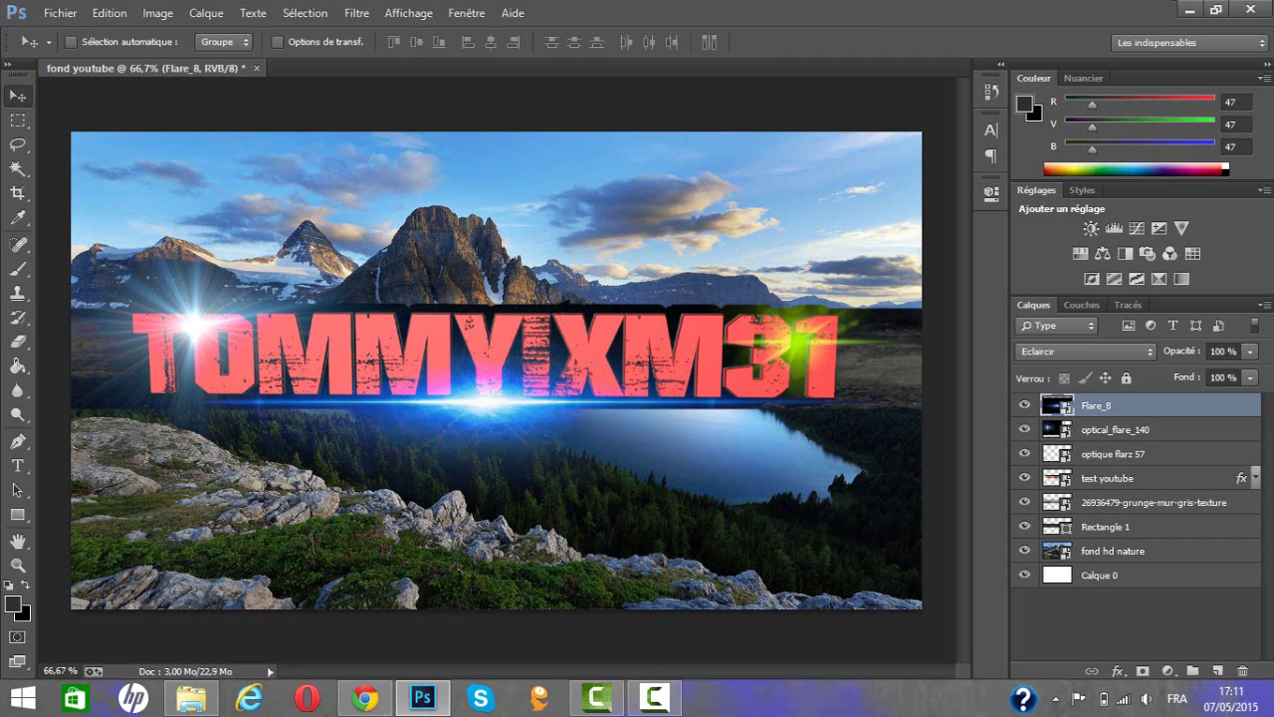
{"action": "left_click_drag", "start_coordinate": [478, 398], "coordinate": [477, 406]}
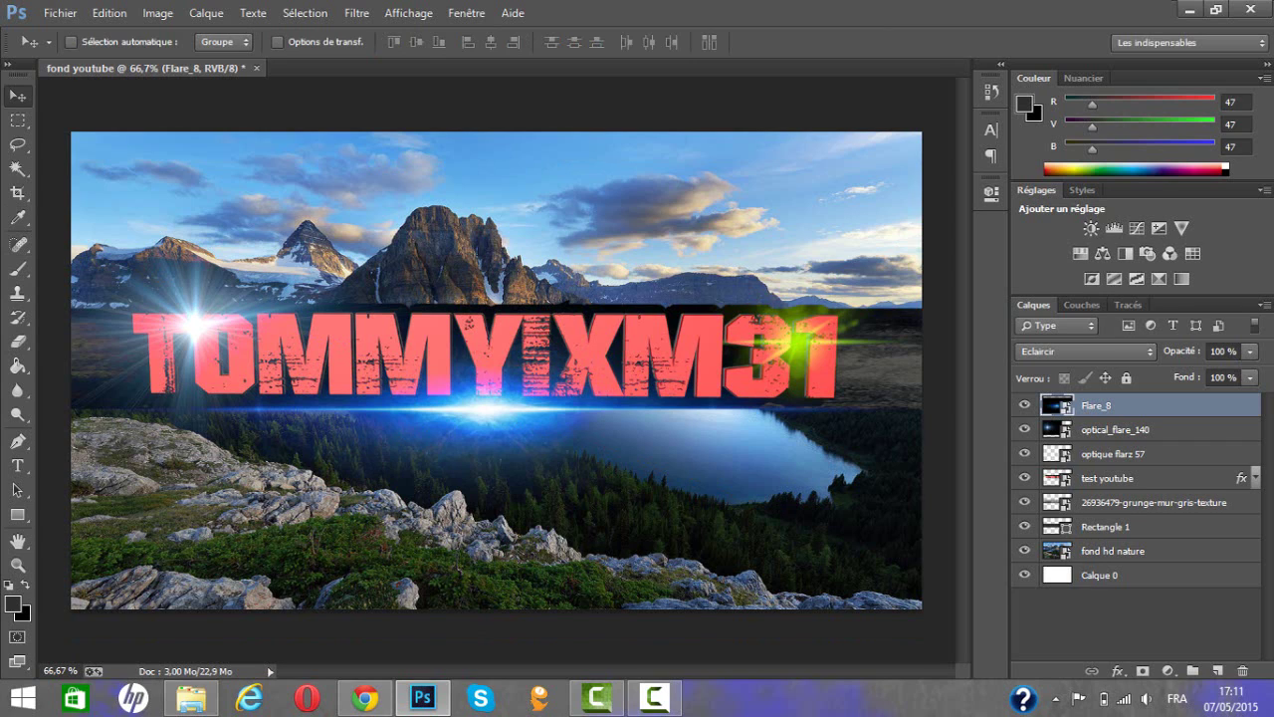
- With the Brush tool, load the 9 paint splatter brushes ABR file from the Brush folder inside the Bureau folder on the desktop
{"action": "key", "text": "b"}
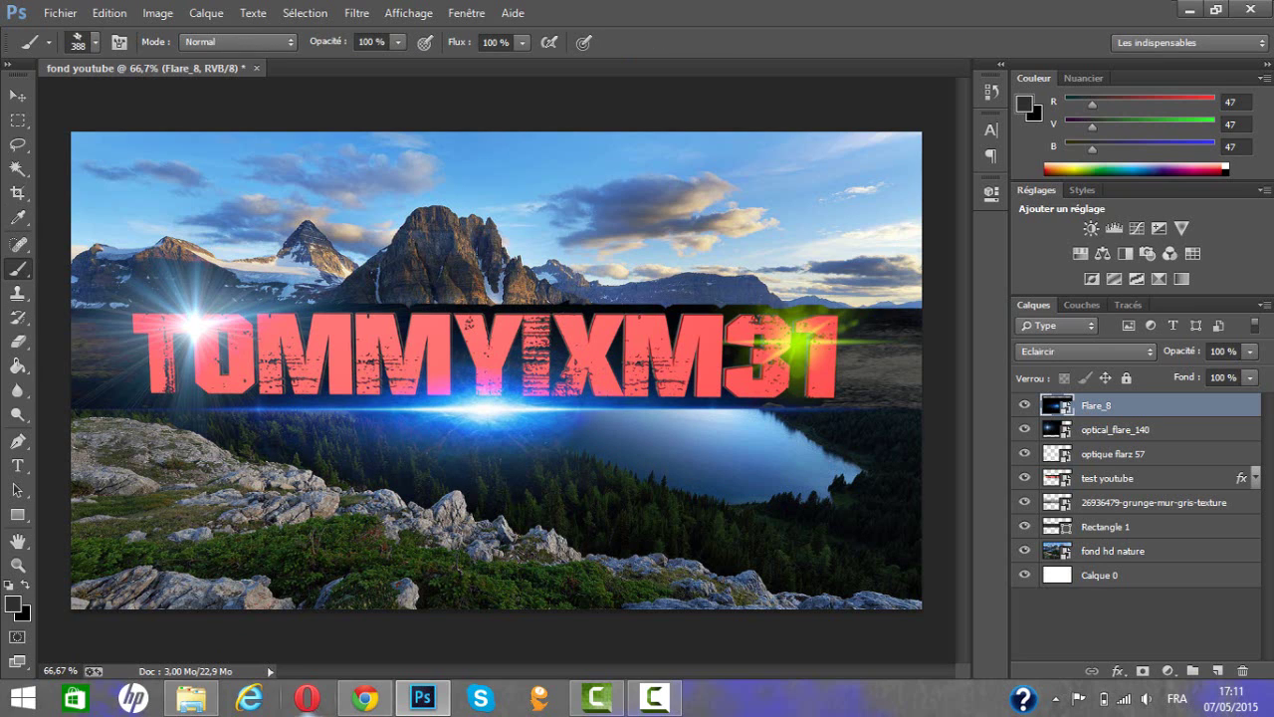
{"action": "left_click", "coordinate": [95, 42]}
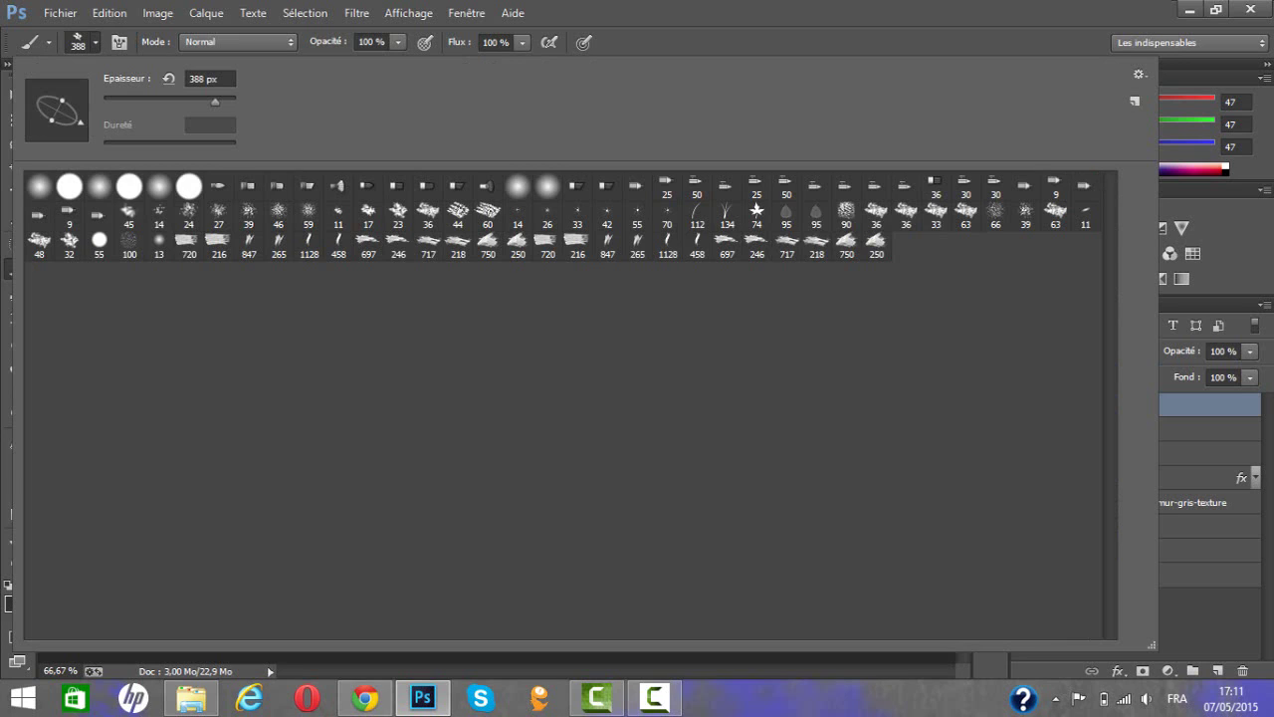
{"action": "left_click", "coordinate": [1139, 73]}
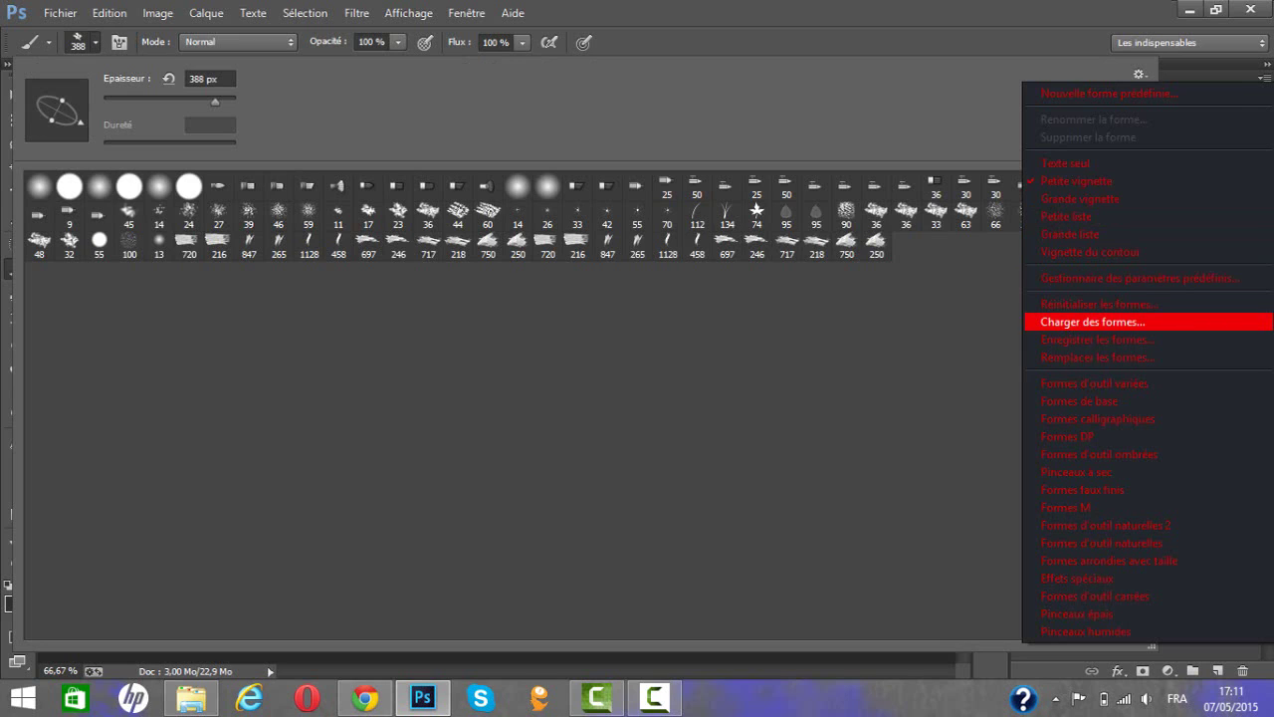
{"action": "left_click", "coordinate": [1092, 322]}
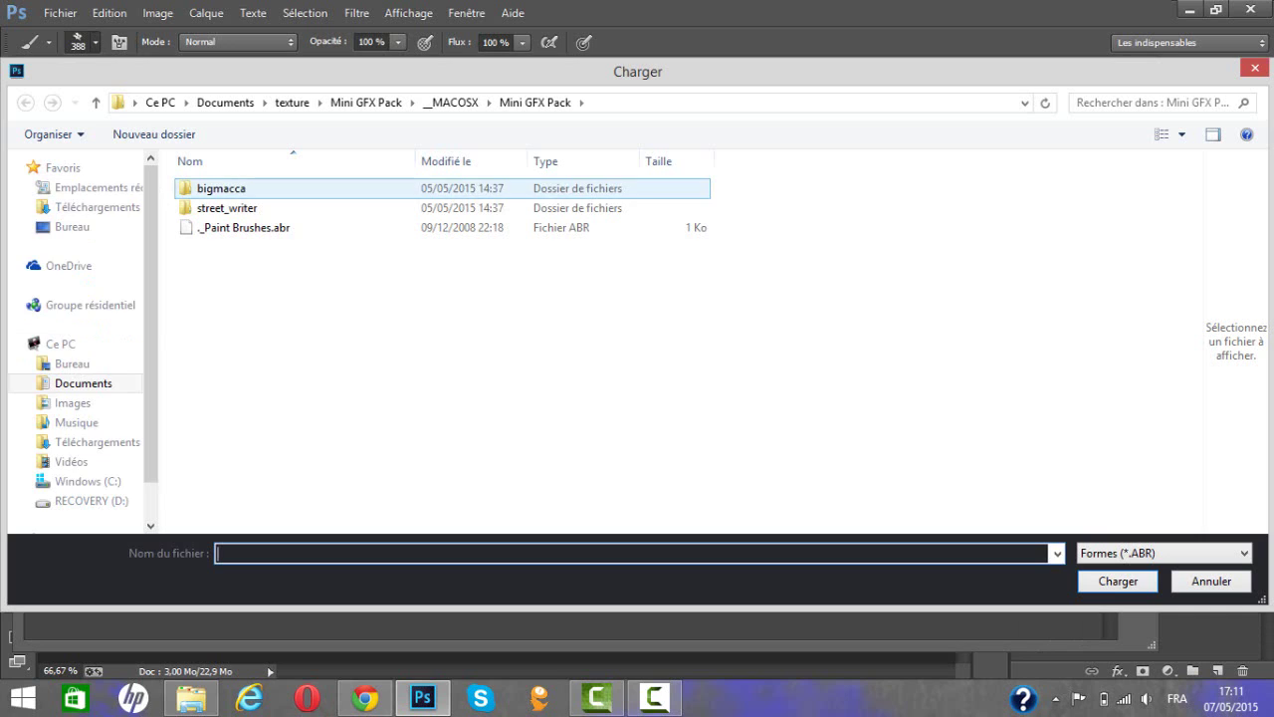
{"action": "left_click", "coordinate": [72, 227]}
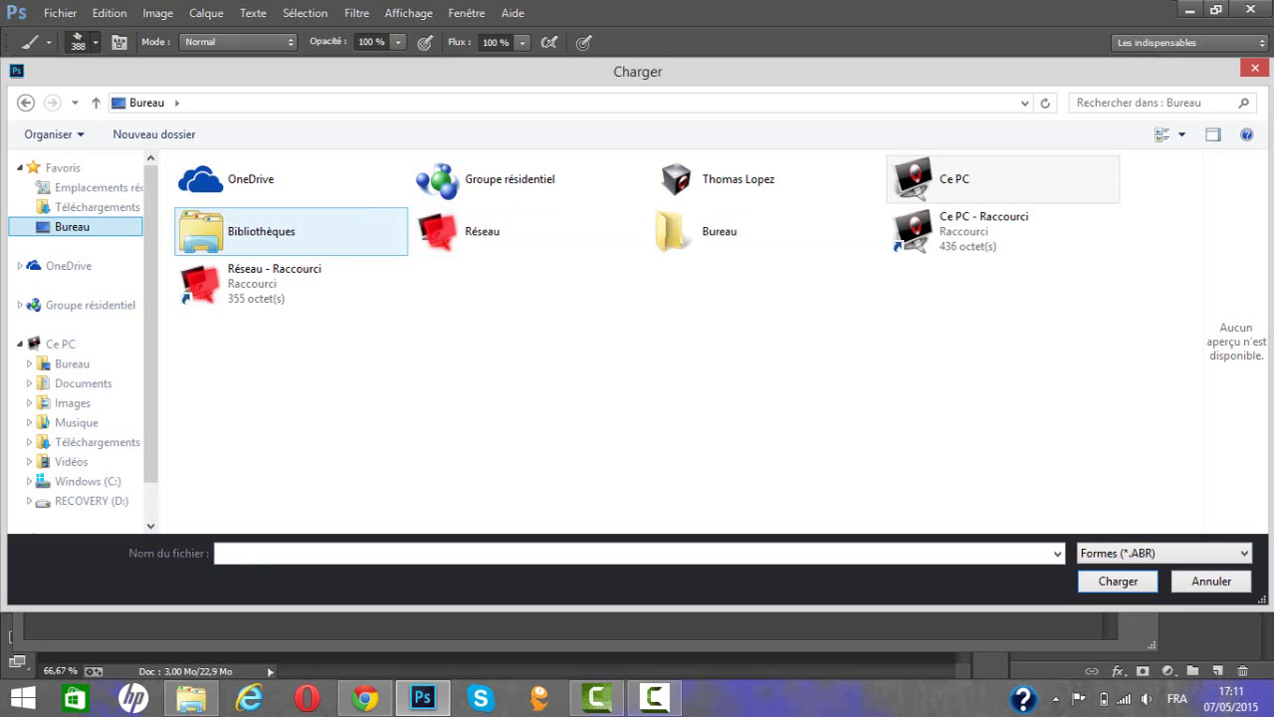
{"action": "left_click", "coordinate": [719, 231]}
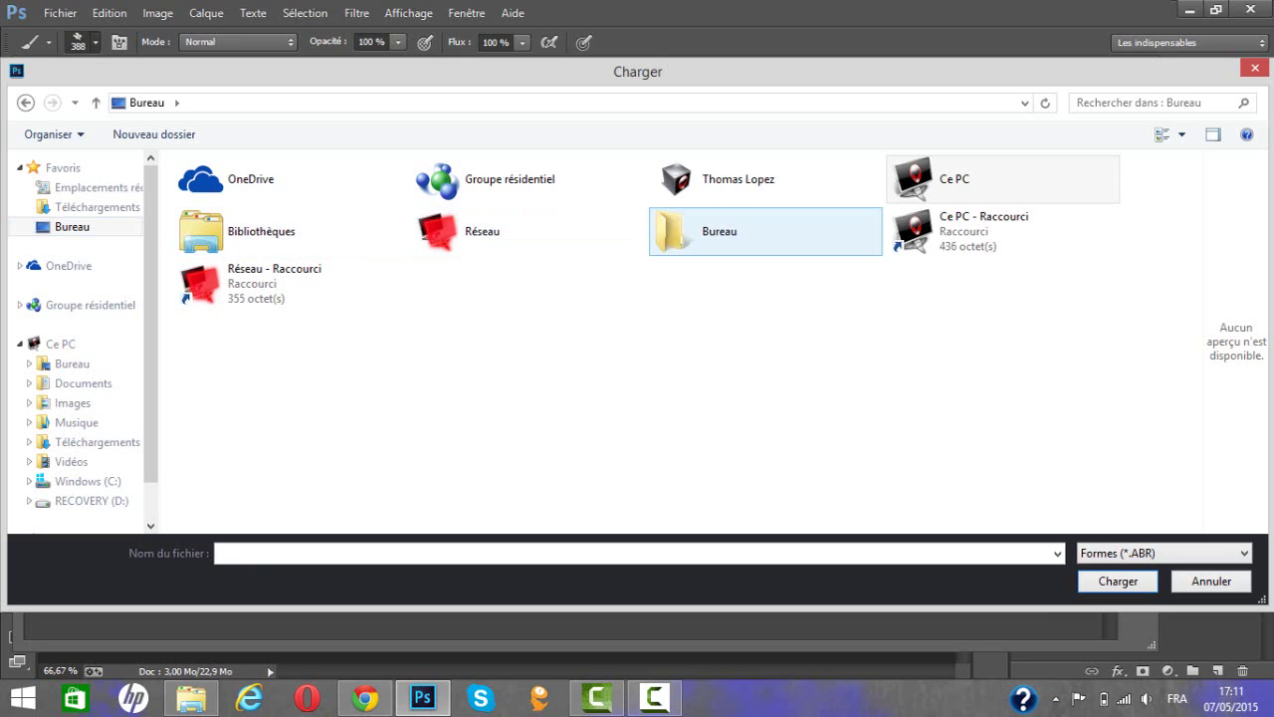
{"action": "double_click", "coordinate": [717, 231]}
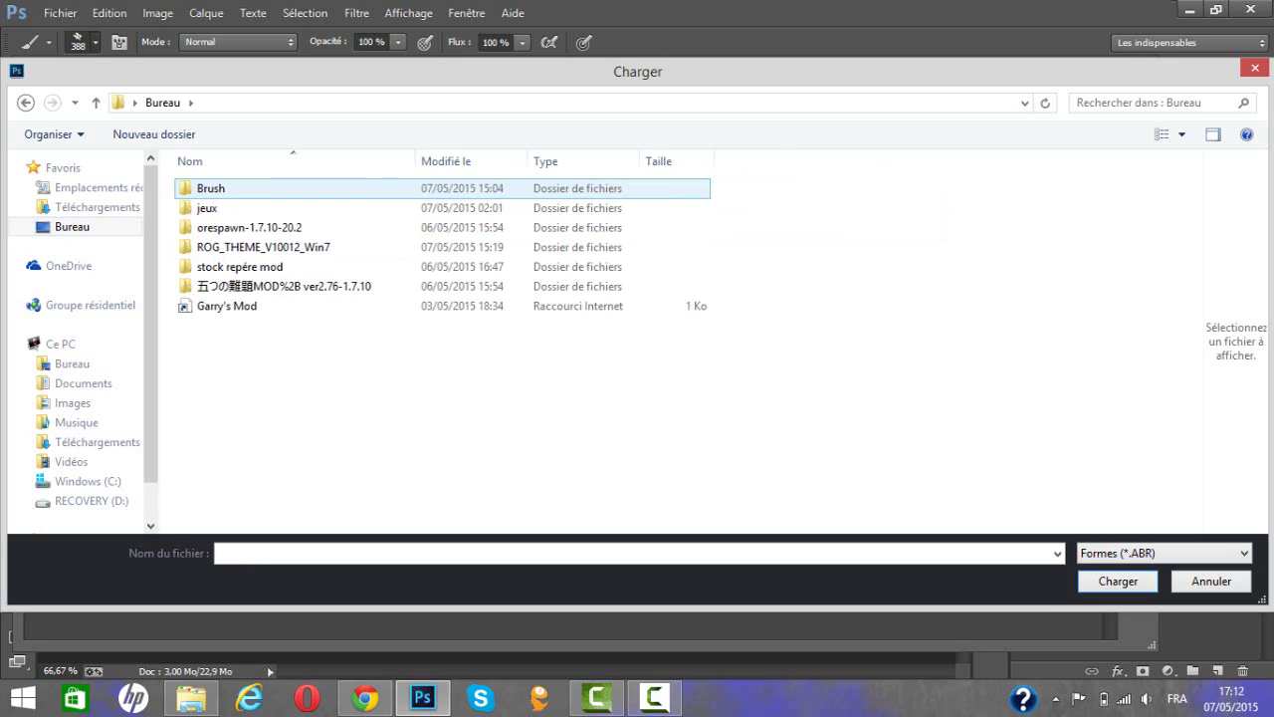
{"action": "left_click", "coordinate": [442, 188]}
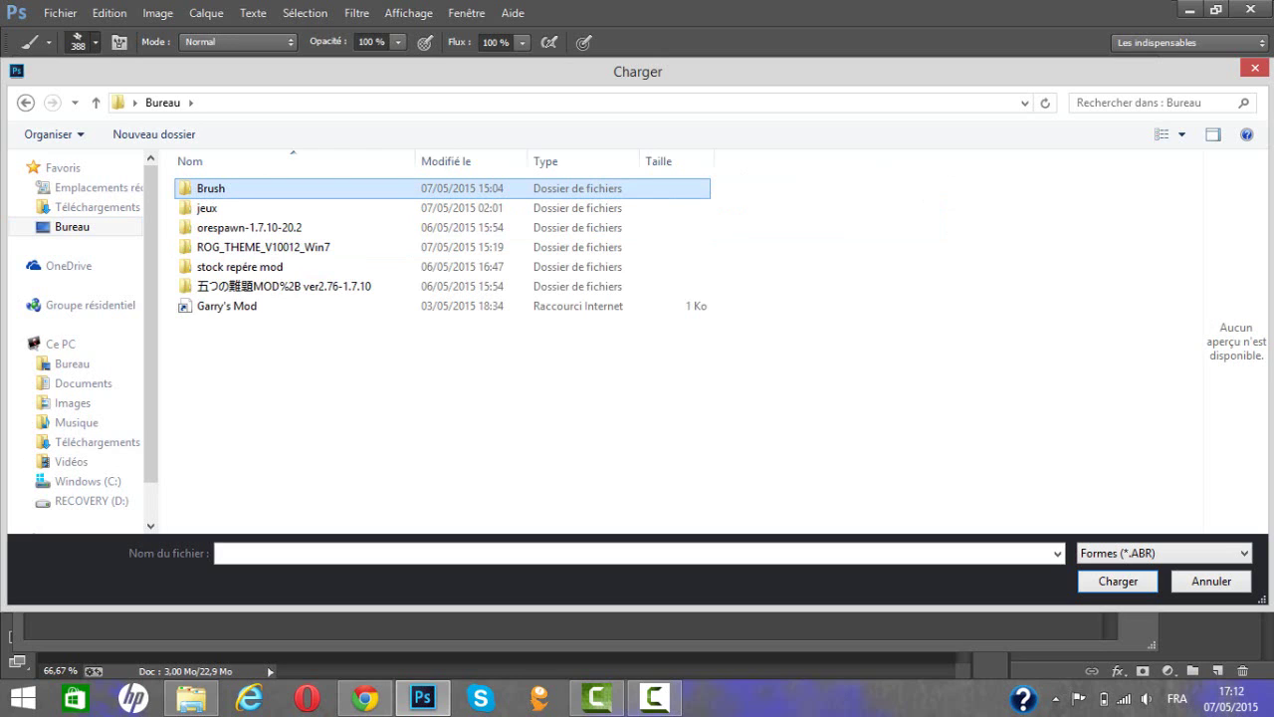
{"action": "double_click", "coordinate": [212, 188]}
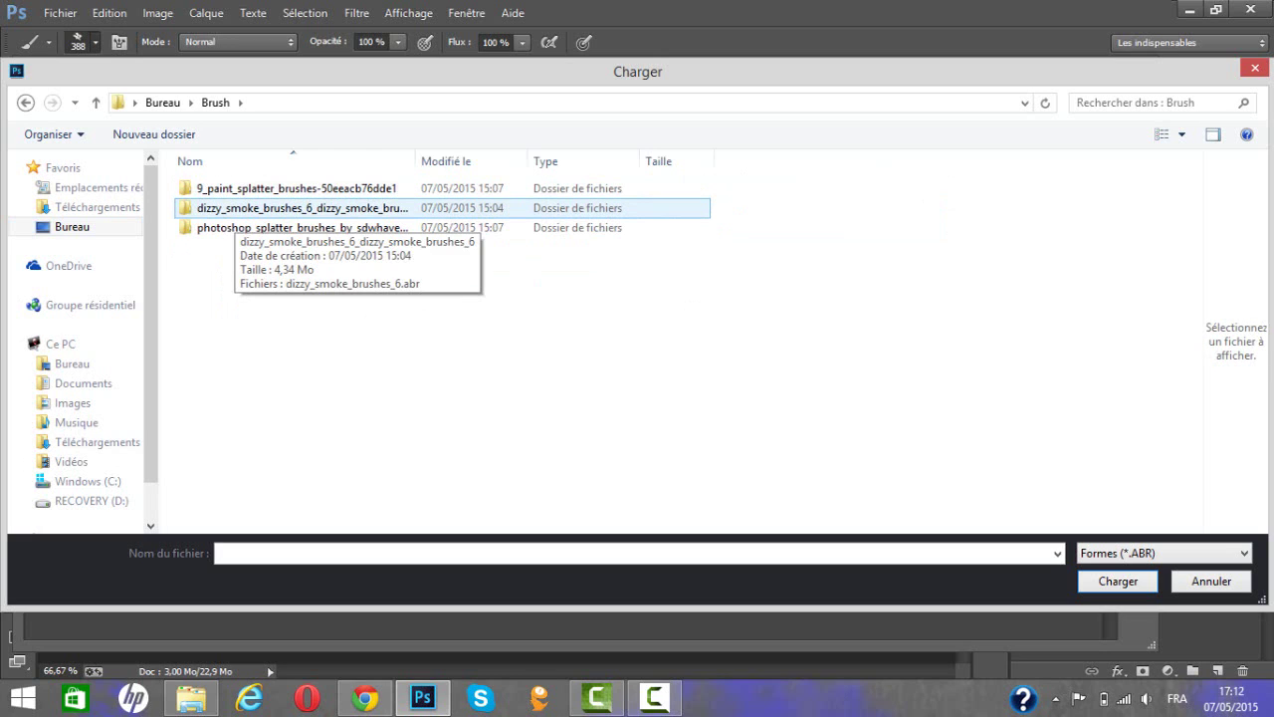
{"action": "double_click", "coordinate": [297, 188]}
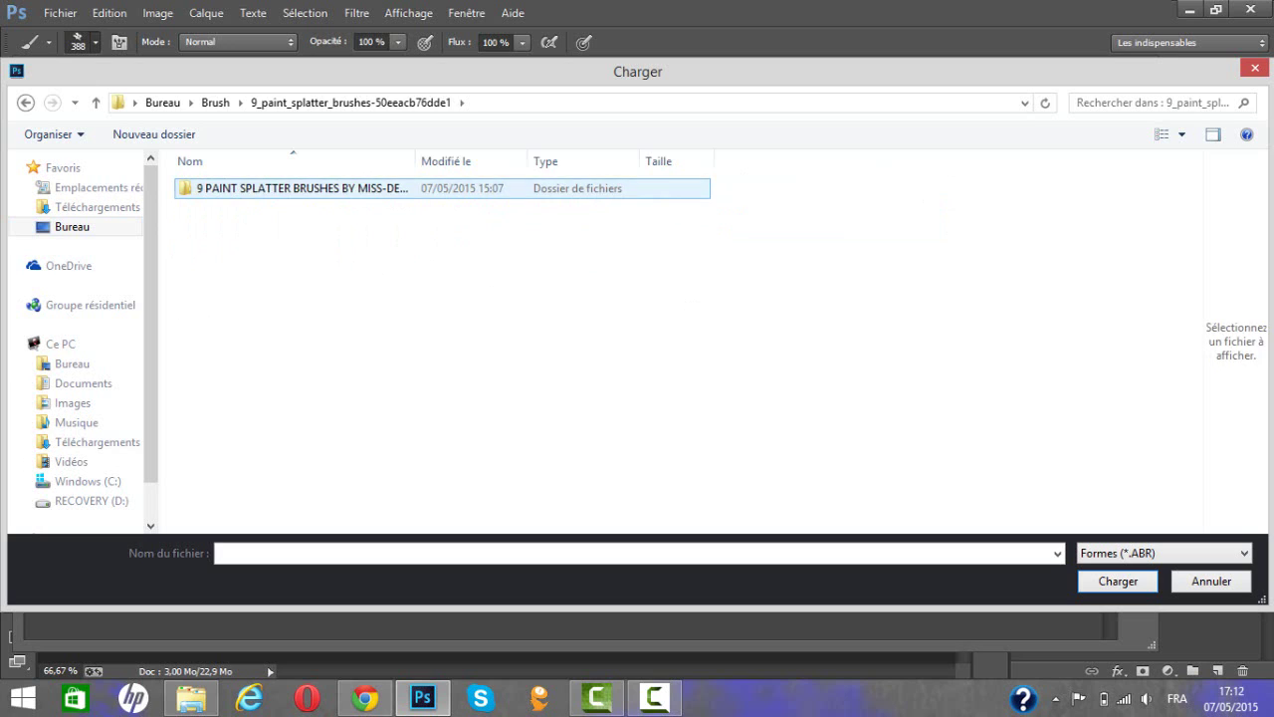
{"action": "left_click", "coordinate": [297, 189]}
{"action": "key", "text": "Return"}
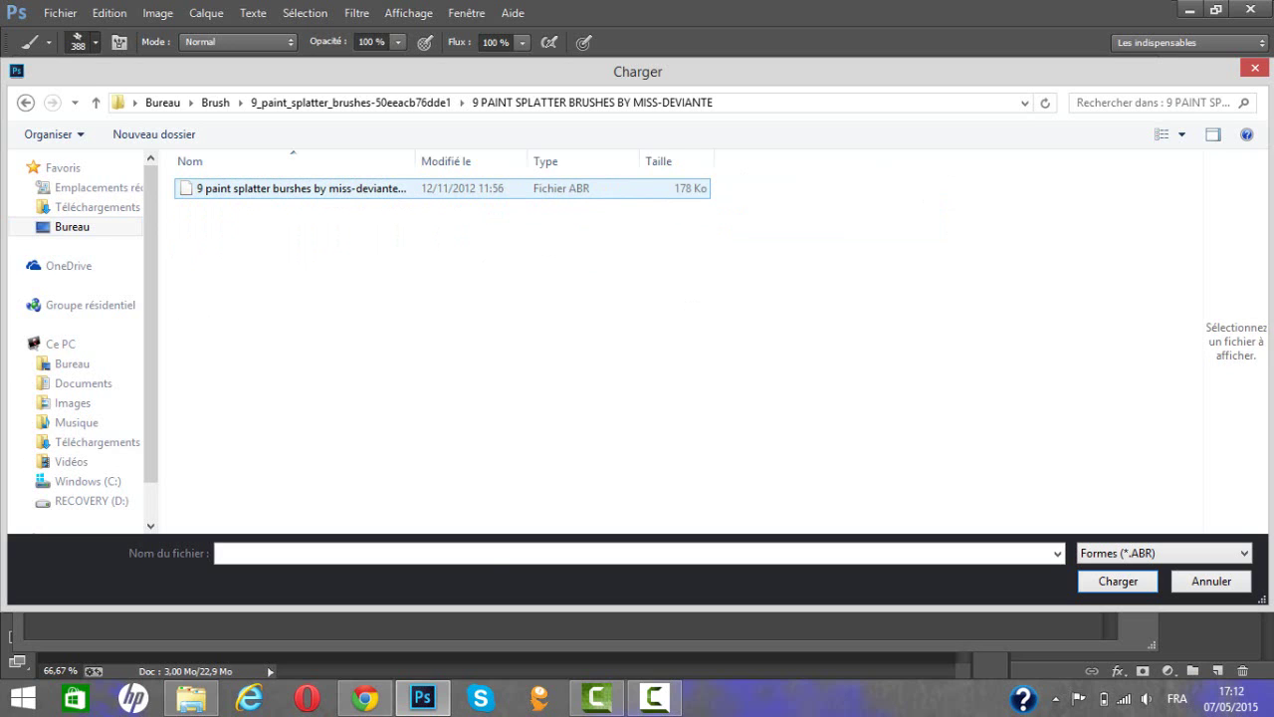
{"action": "key", "text": "Return"}
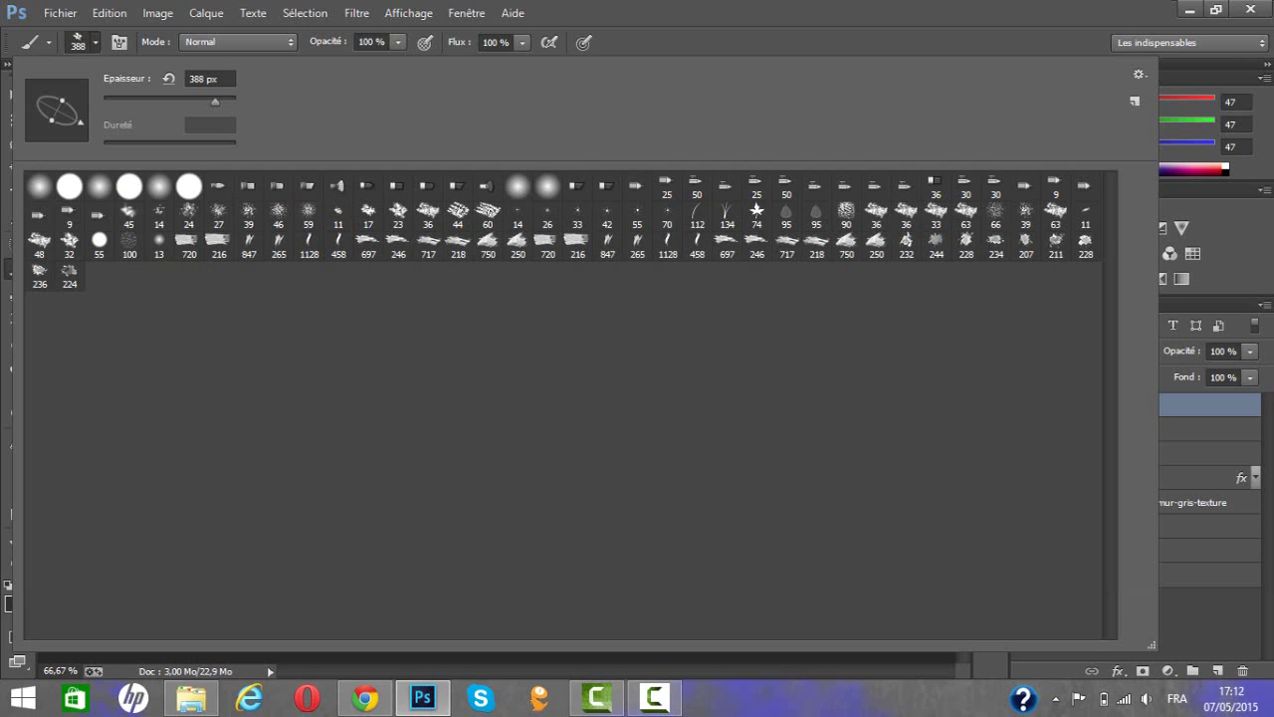
{"action": "left_click", "coordinate": [1139, 75]}
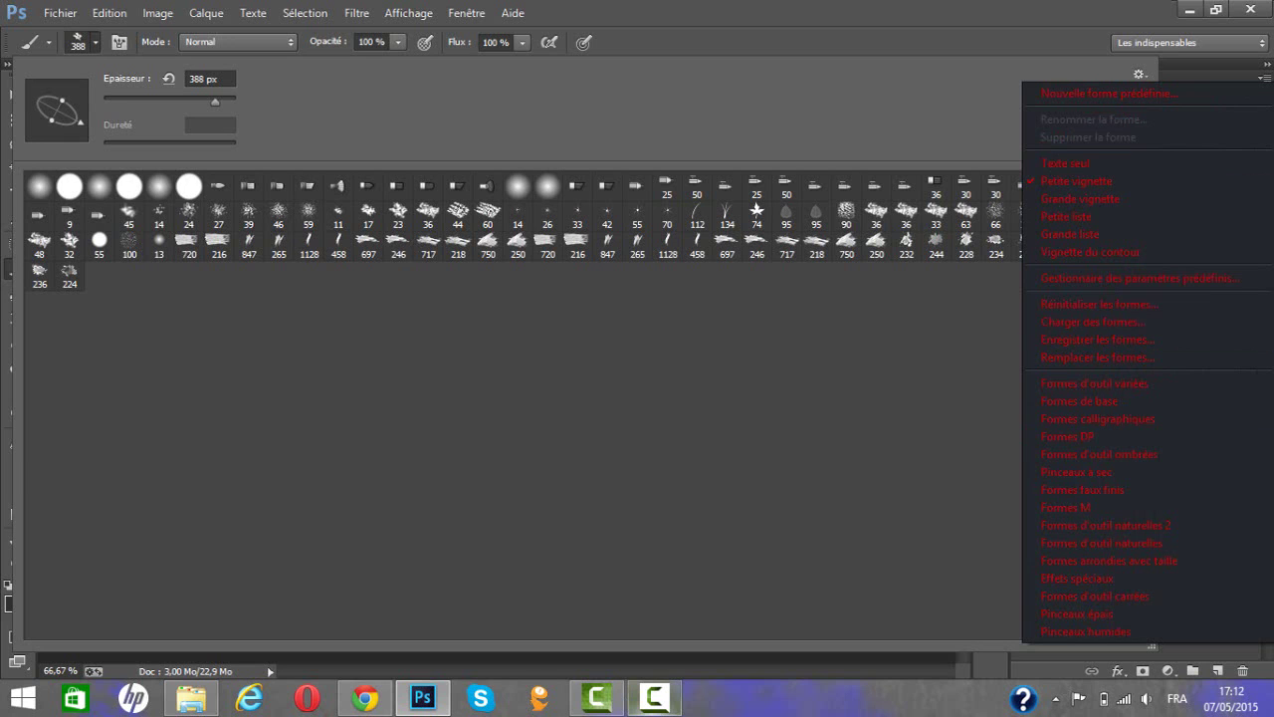
{"action": "left_click", "coordinate": [654, 697]}
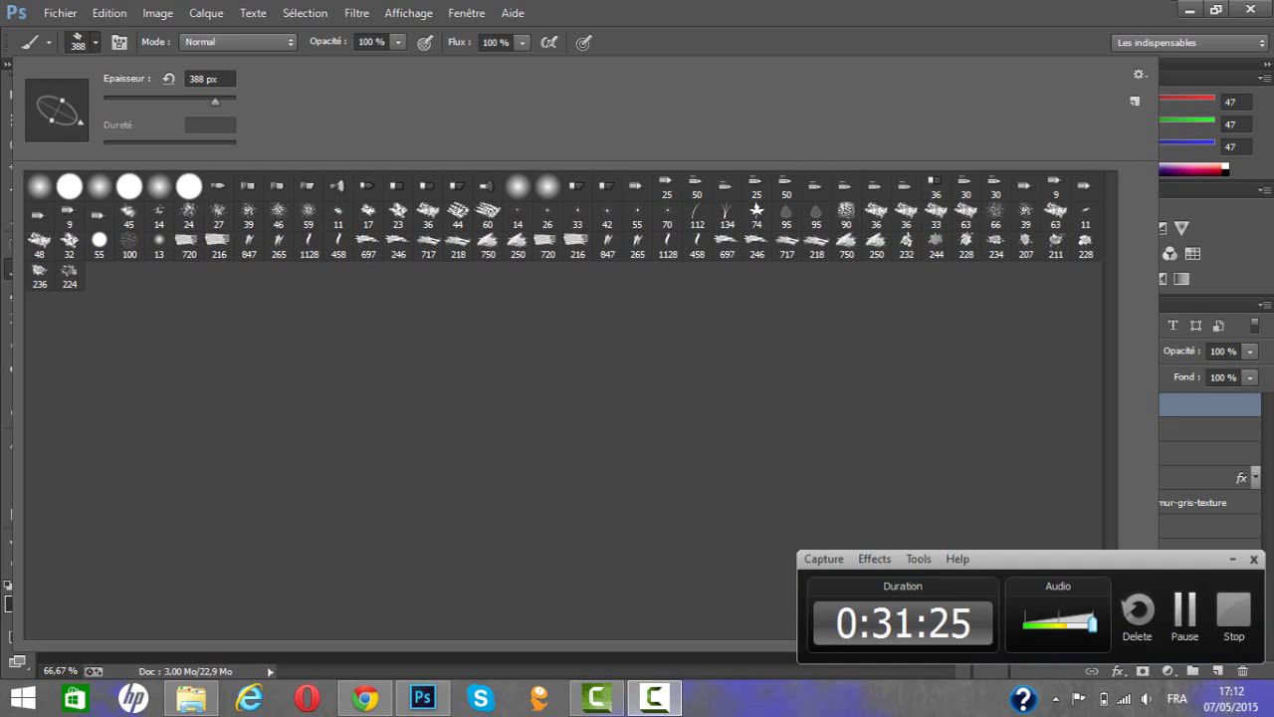
{"action": "left_click", "coordinate": [1183, 609]}
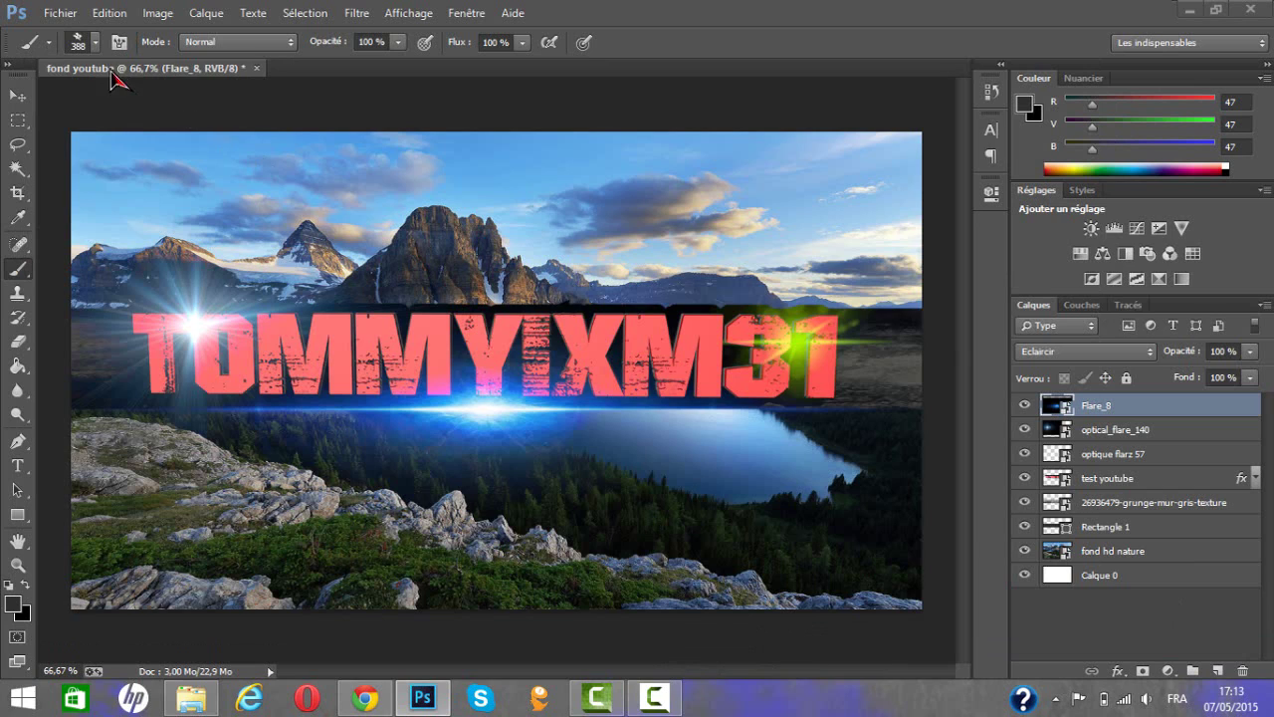
- Choose the 1904 splatter brush preset and set its size to 430 px
{"action": "right_click", "coordinate": [546, 289]}
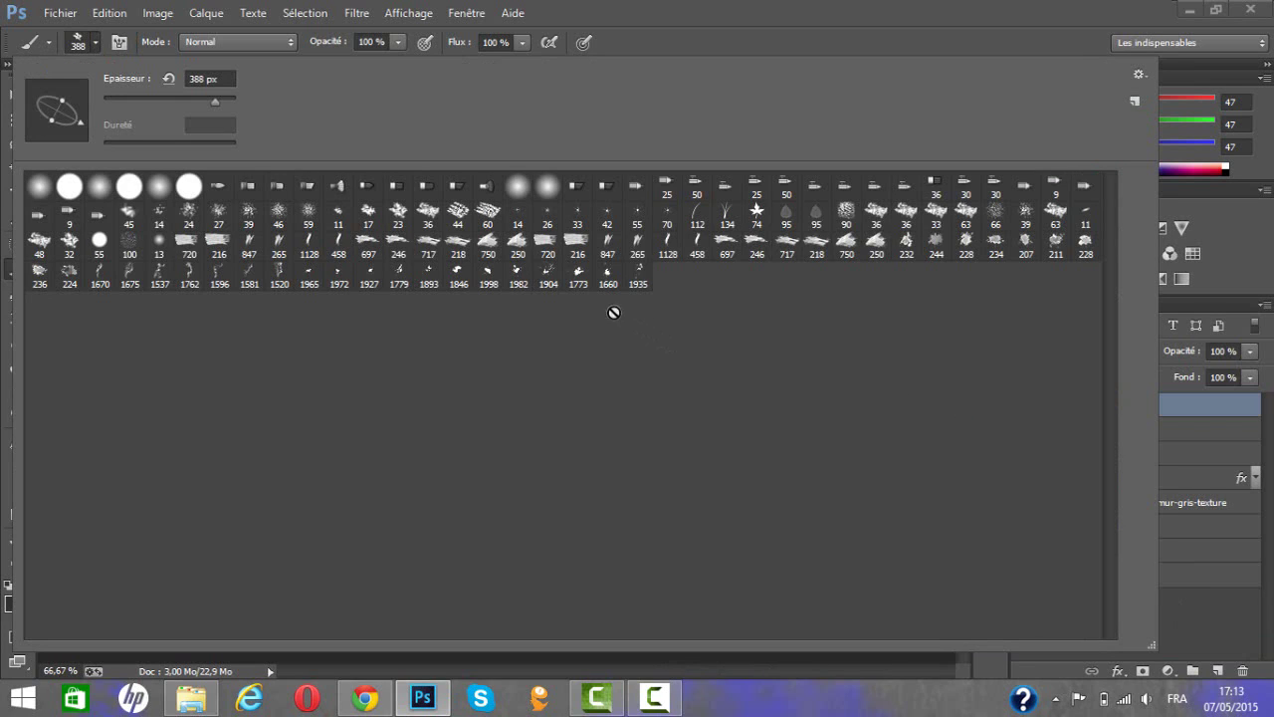
{"action": "left_click", "coordinate": [549, 275]}
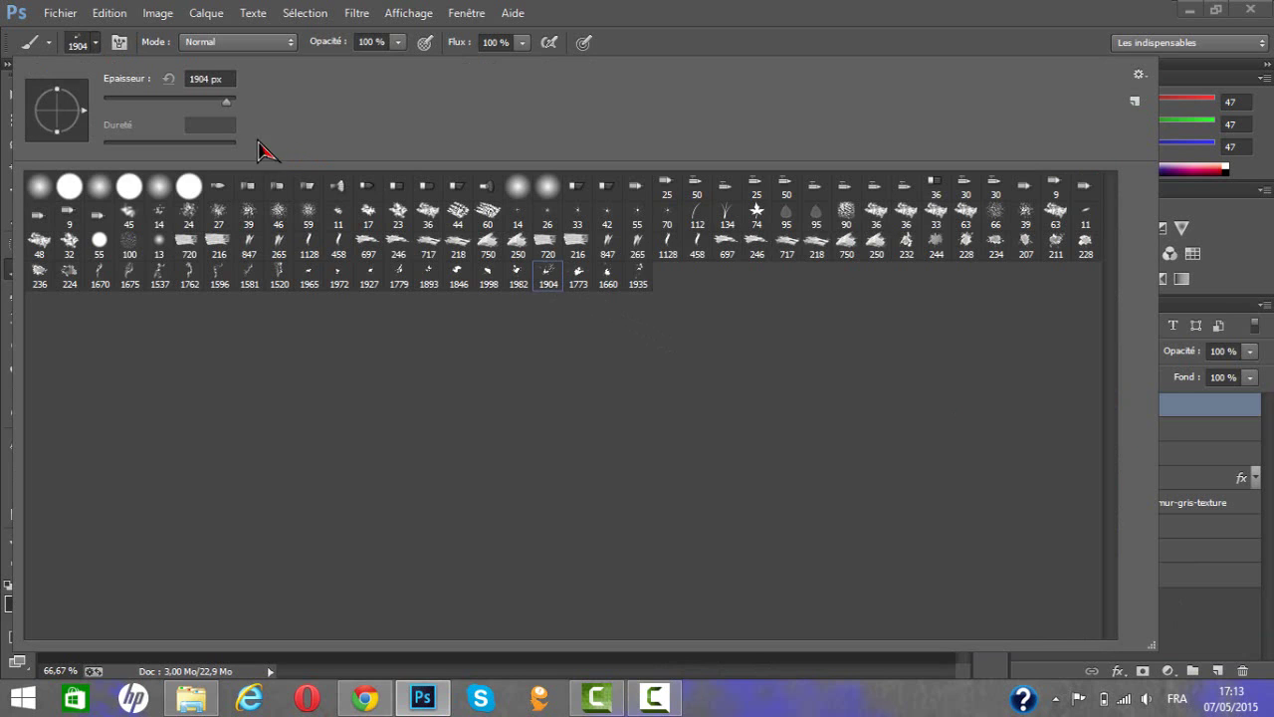
{"action": "left_click_drag", "start_coordinate": [228, 103], "coordinate": [218, 104]}
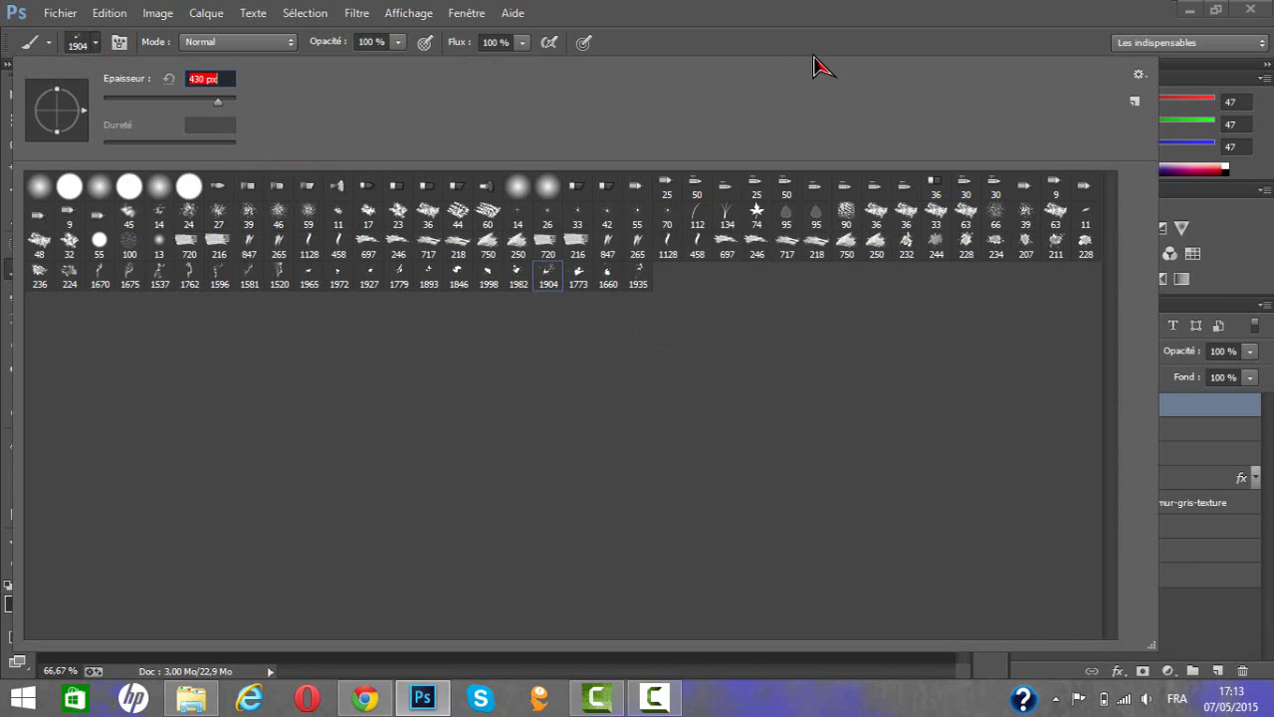
{"action": "left_click", "coordinate": [1007, 38]}
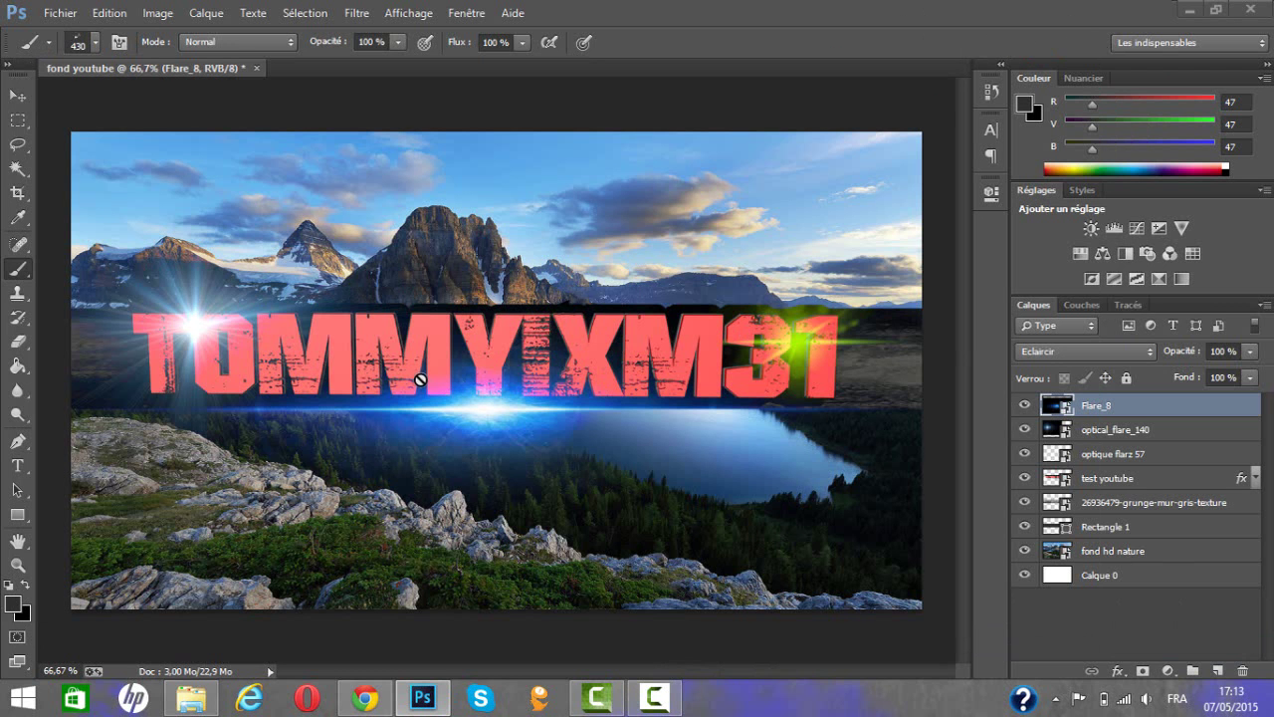
- Rasterize the Flare_8 layer, stamp the splatter brush on the flare below the Y, and undo the last stamp
{"action": "left_click", "coordinate": [443, 294]}
{"action": "left_click", "coordinate": [569, 285]}
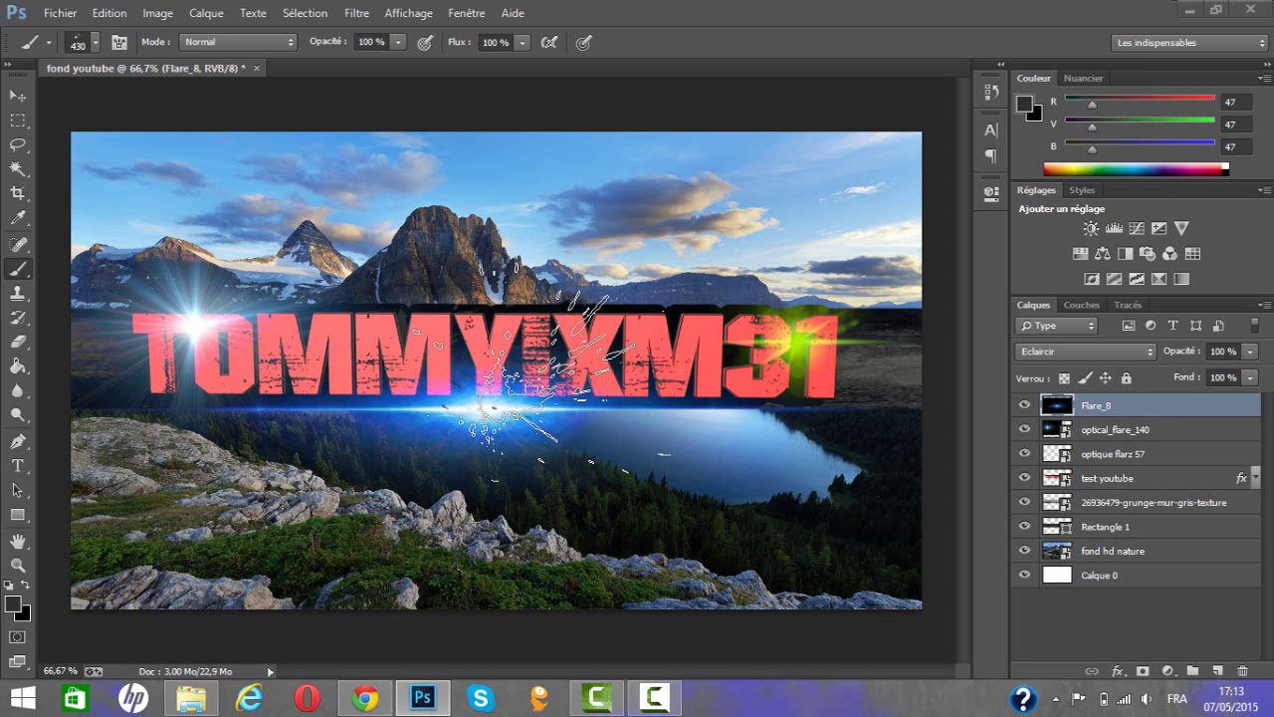
{"action": "left_click", "coordinate": [510, 378]}
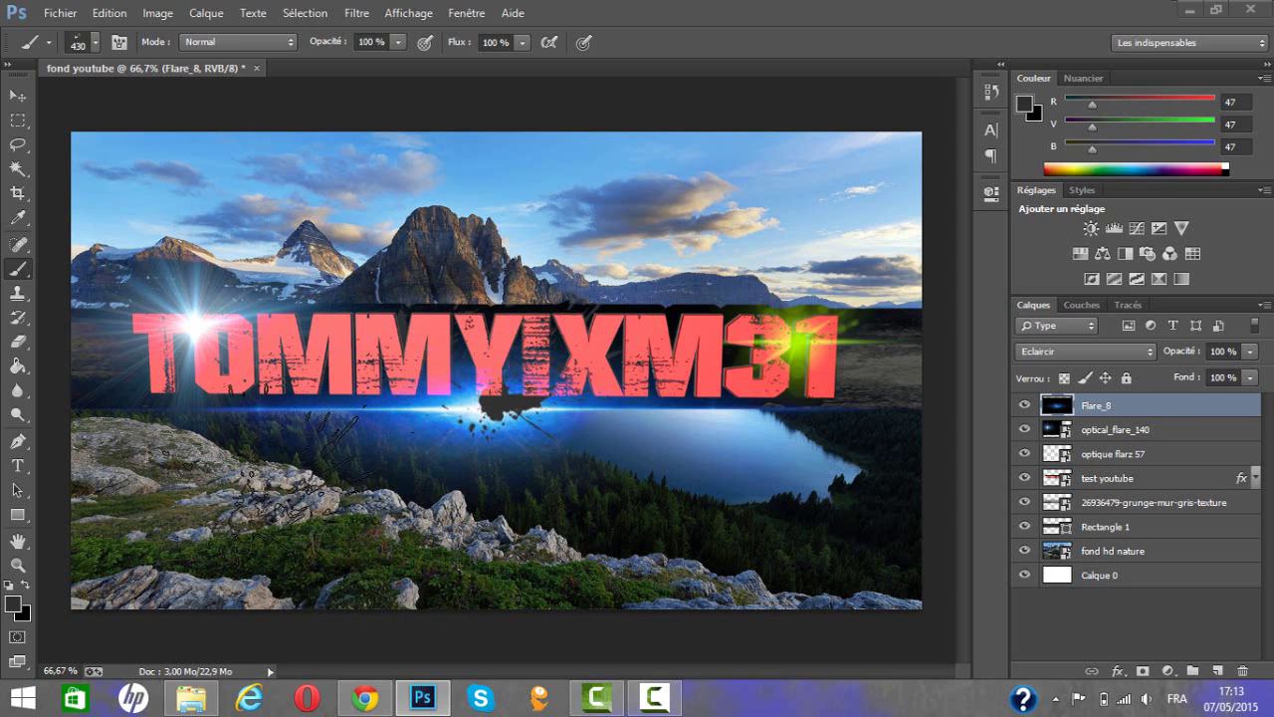
{"action": "key", "text": "ctrl+z"}
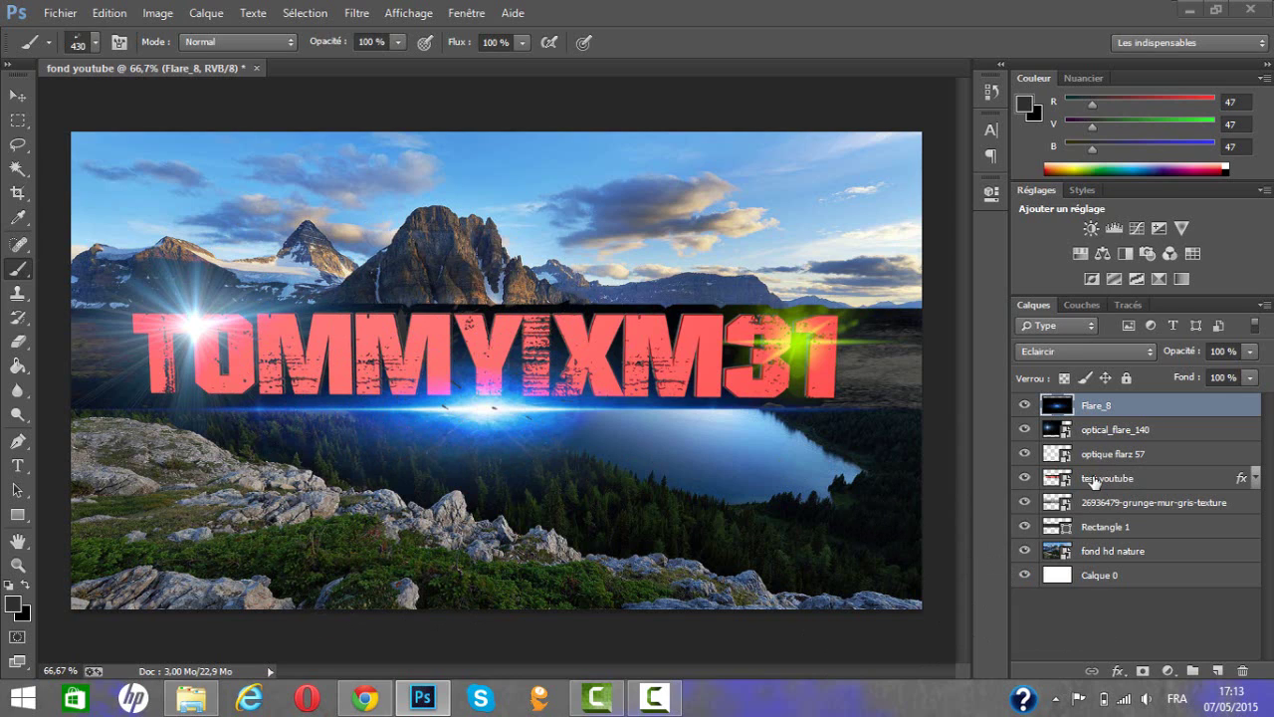
- Rasterize the 26936479-grunge-mur-gris-texture layer and stamp splatters on it over the sky and the central mountain
{"action": "left_click", "coordinate": [1093, 478]}
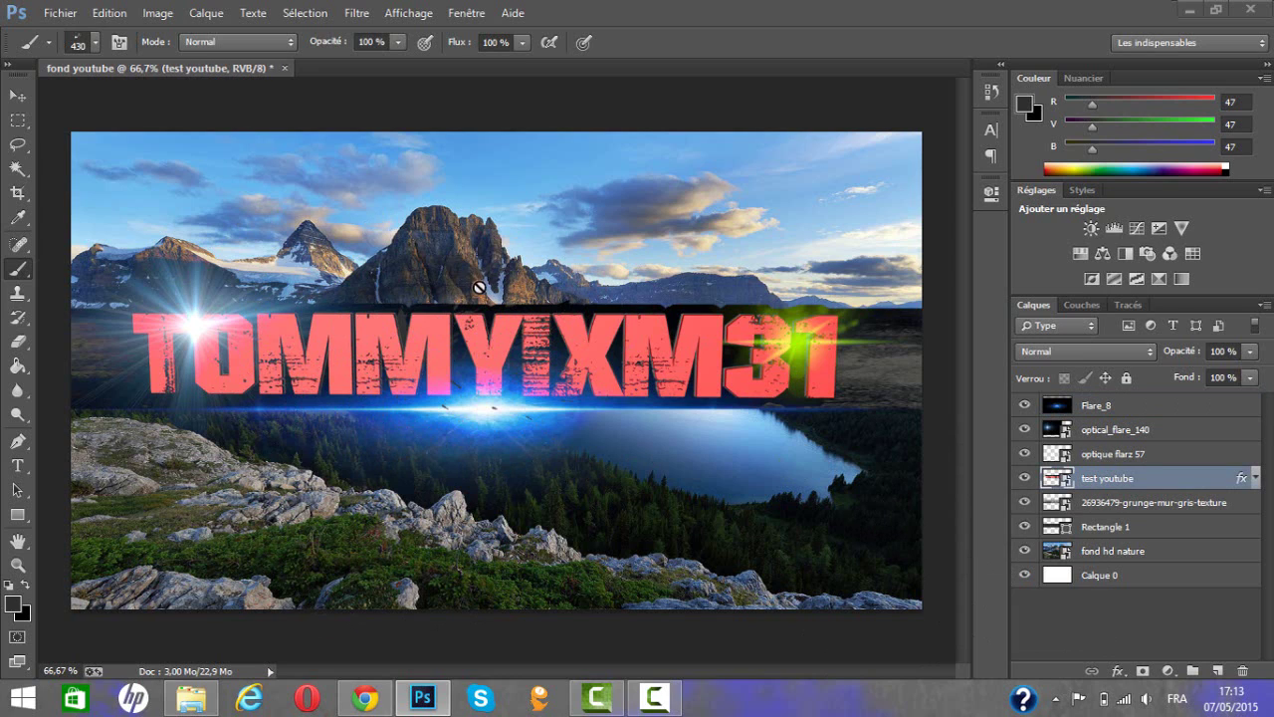
{"action": "left_click", "coordinate": [1106, 506]}
{"action": "key", "text": "alt+bracketleft"}
{"action": "left_click", "coordinate": [533, 236]}
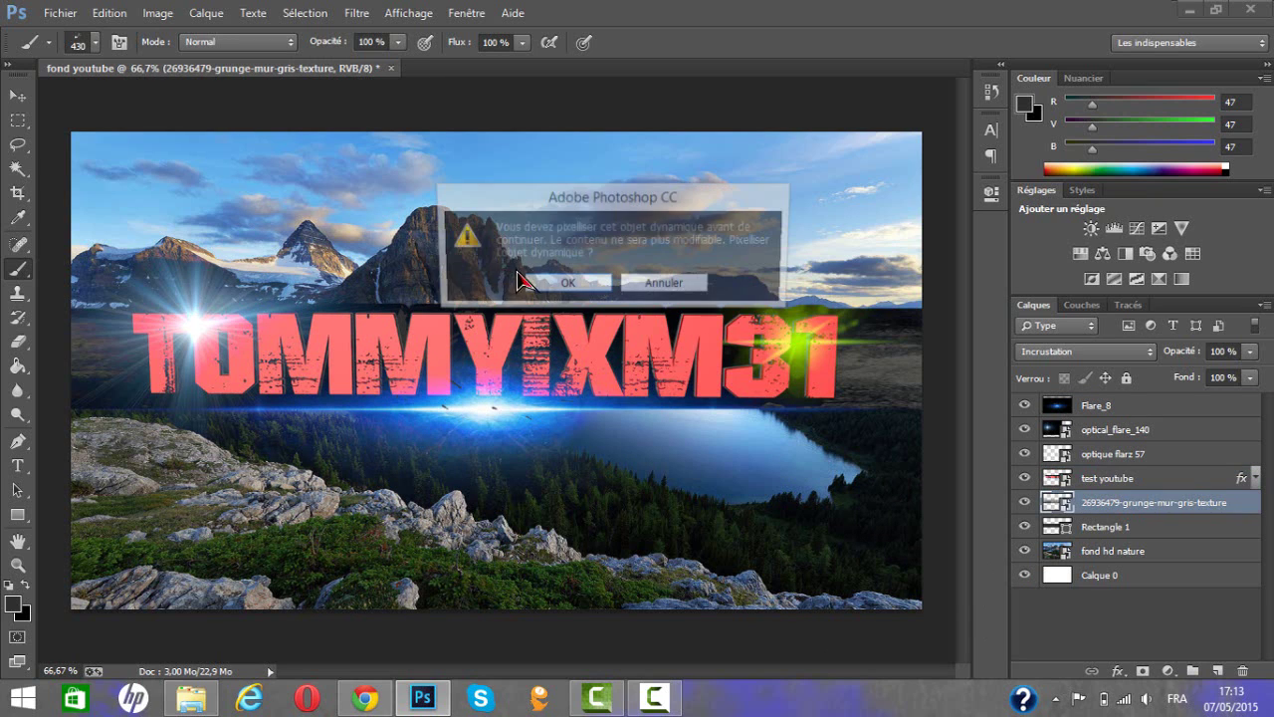
{"action": "key", "text": "Return"}
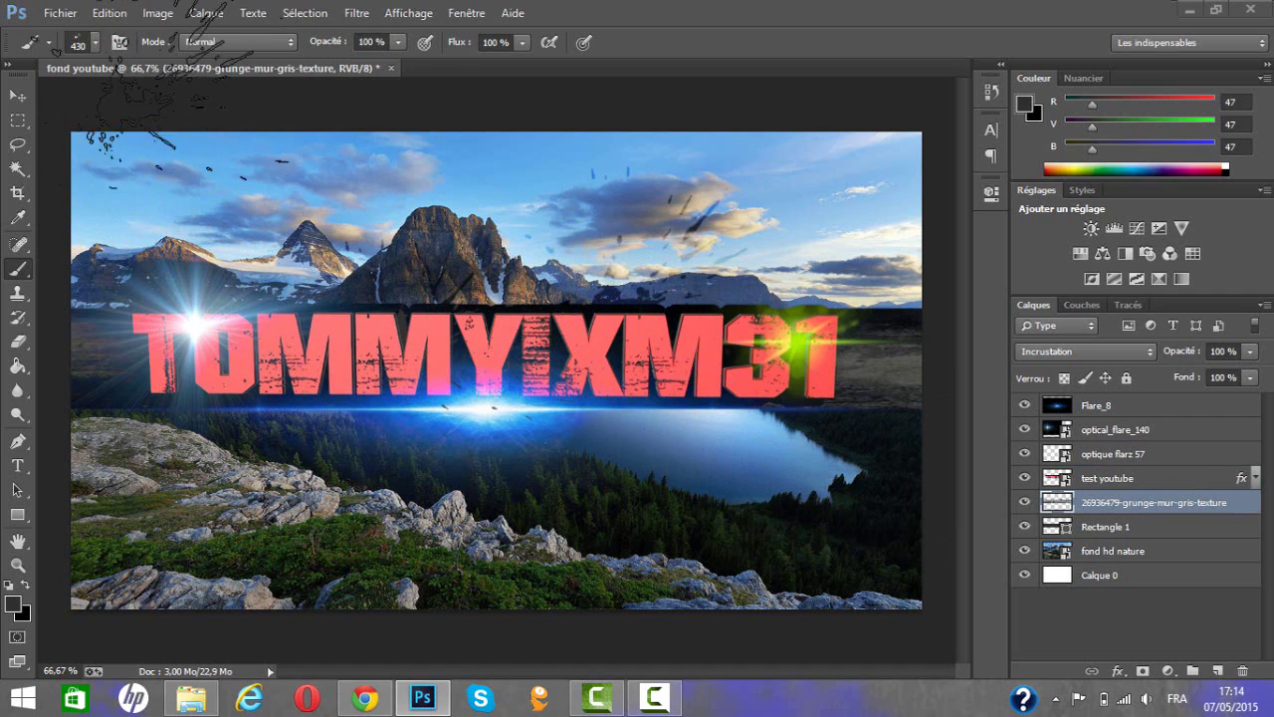
- Try stamping the 1537 px smoke brush over the right-hand sky, band and lake on the grunge texture layer
{"action": "right_click", "coordinate": [501, 368]}
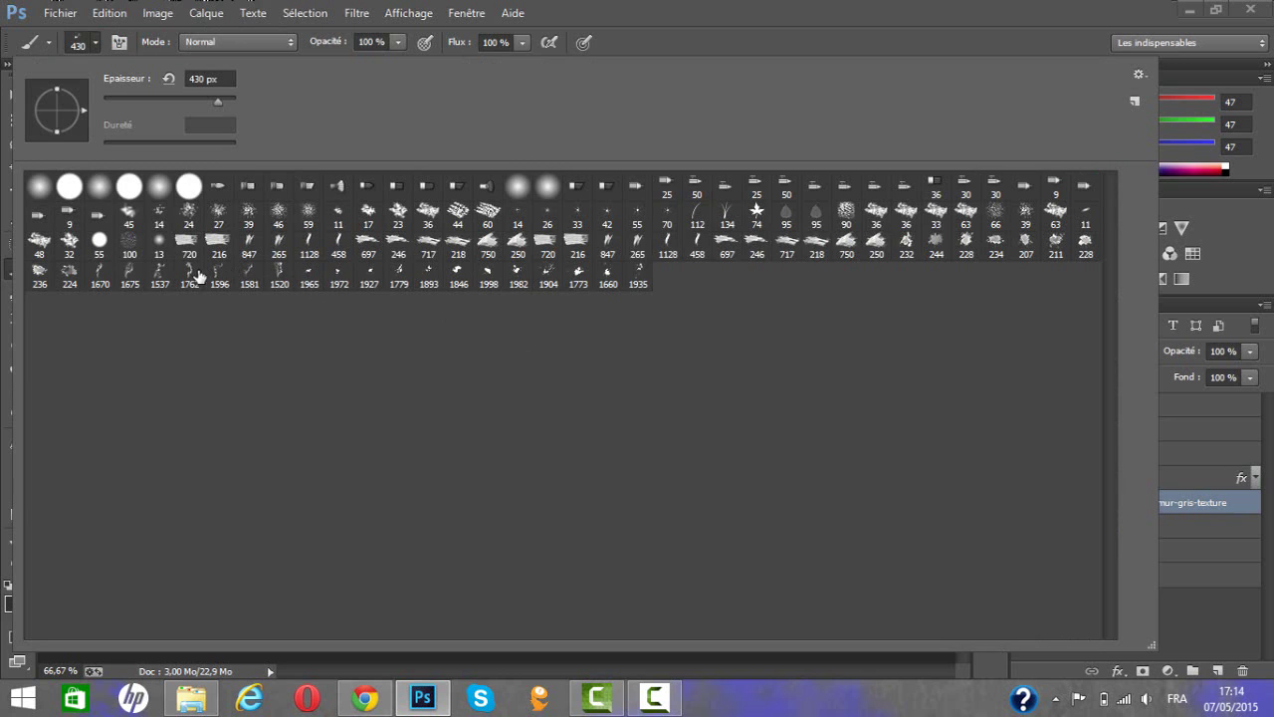
{"action": "left_click", "coordinate": [160, 274]}
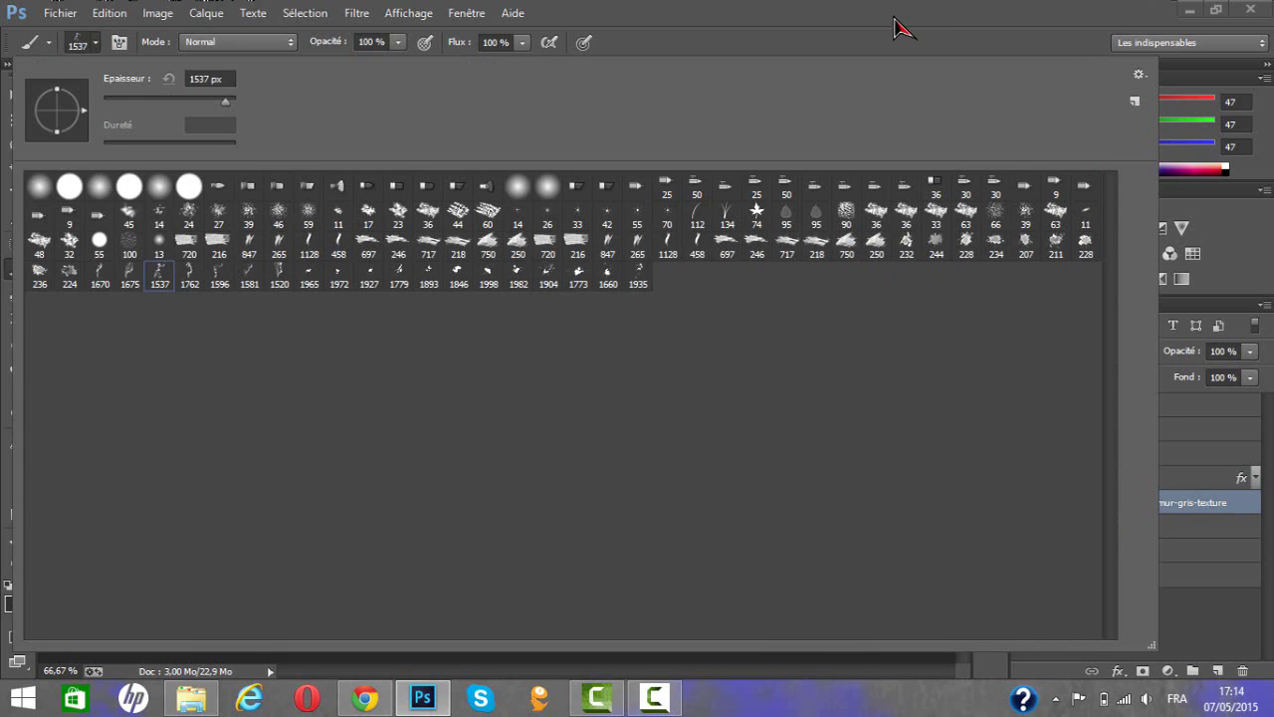
{"action": "left_click", "coordinate": [893, 26]}
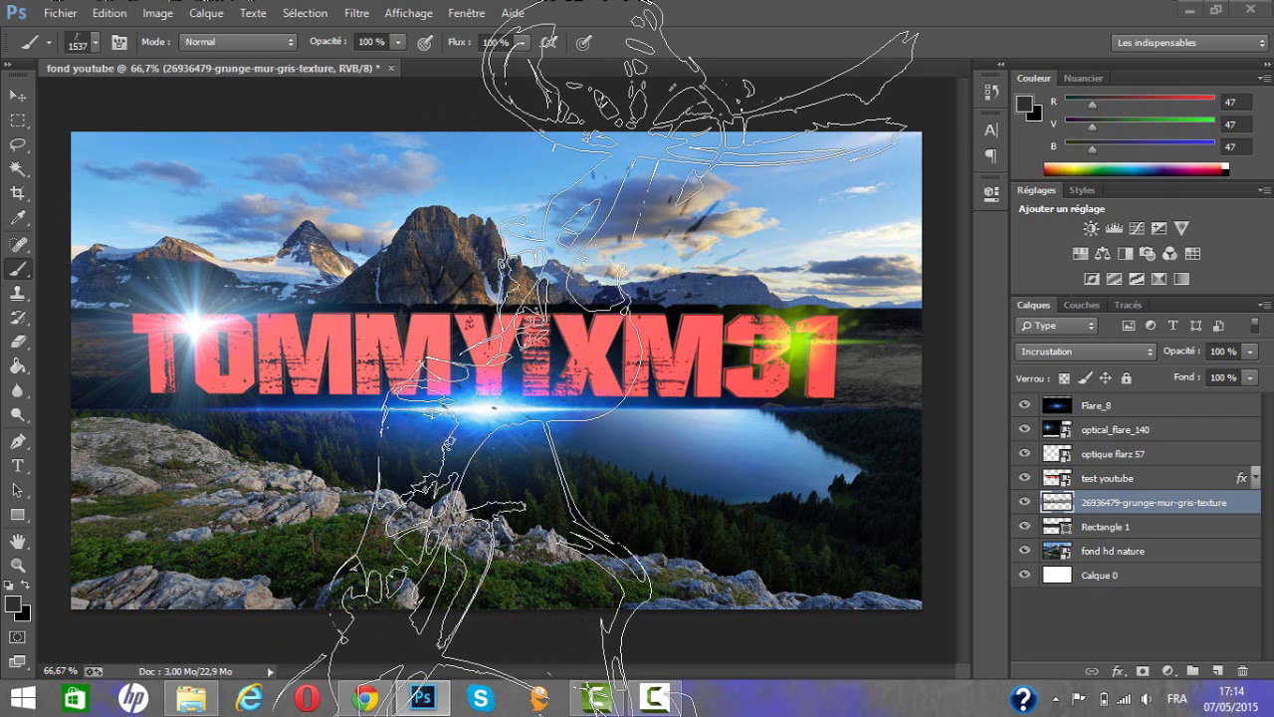
{"action": "left_click", "coordinate": [617, 344]}
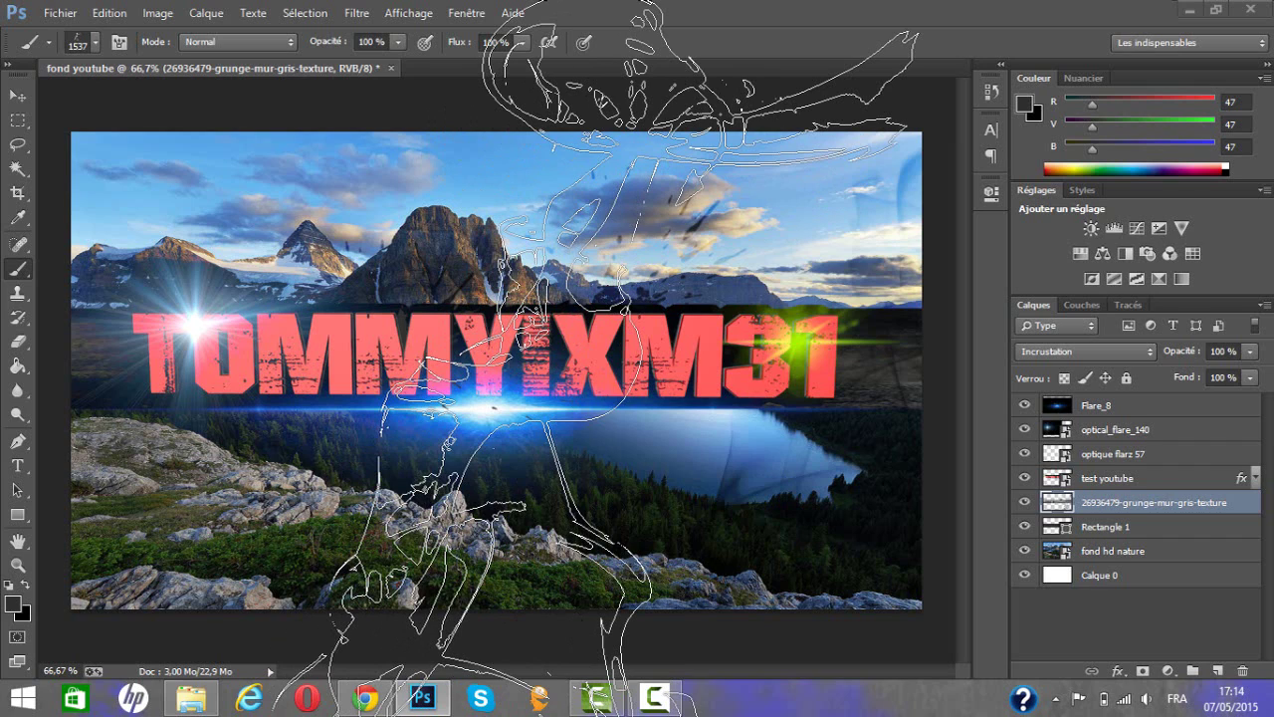
{"action": "left_click", "coordinate": [617, 344]}
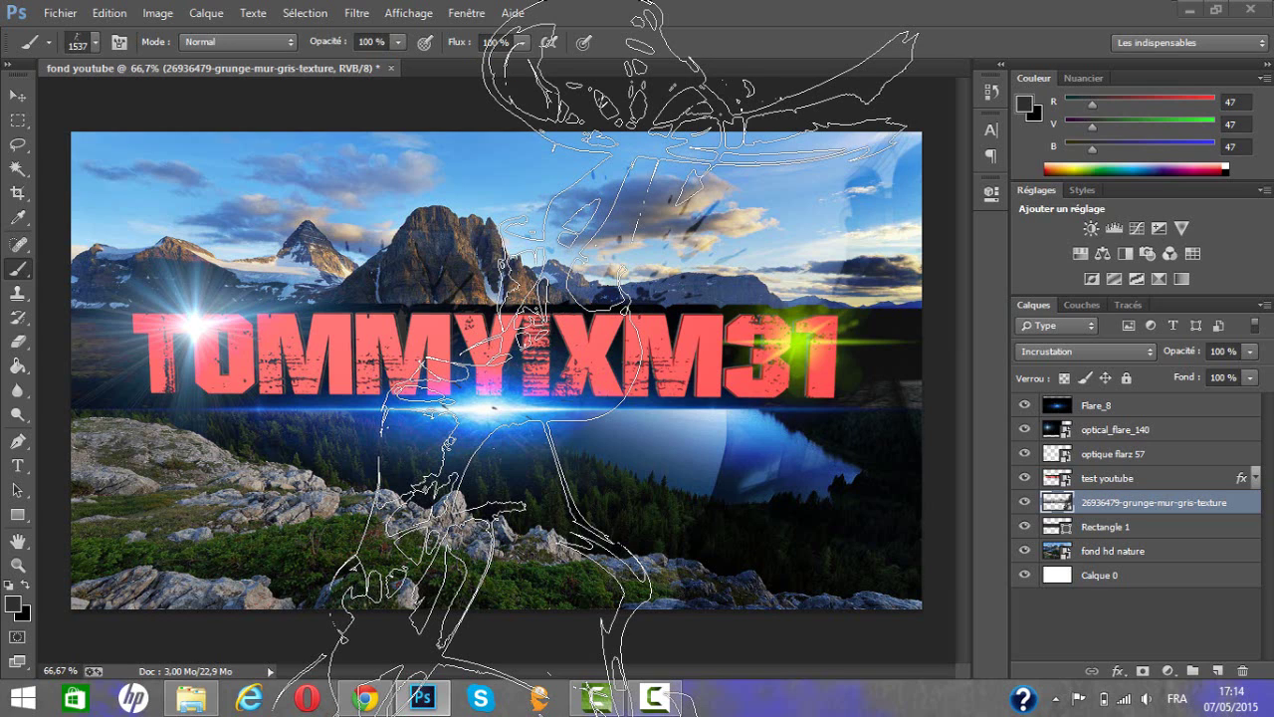
- With the 1773 px splatter brush, stamp large splashes over the foreground rocks and both sides of the sky on the grunge texture layer
{"action": "key", "text": "e"}
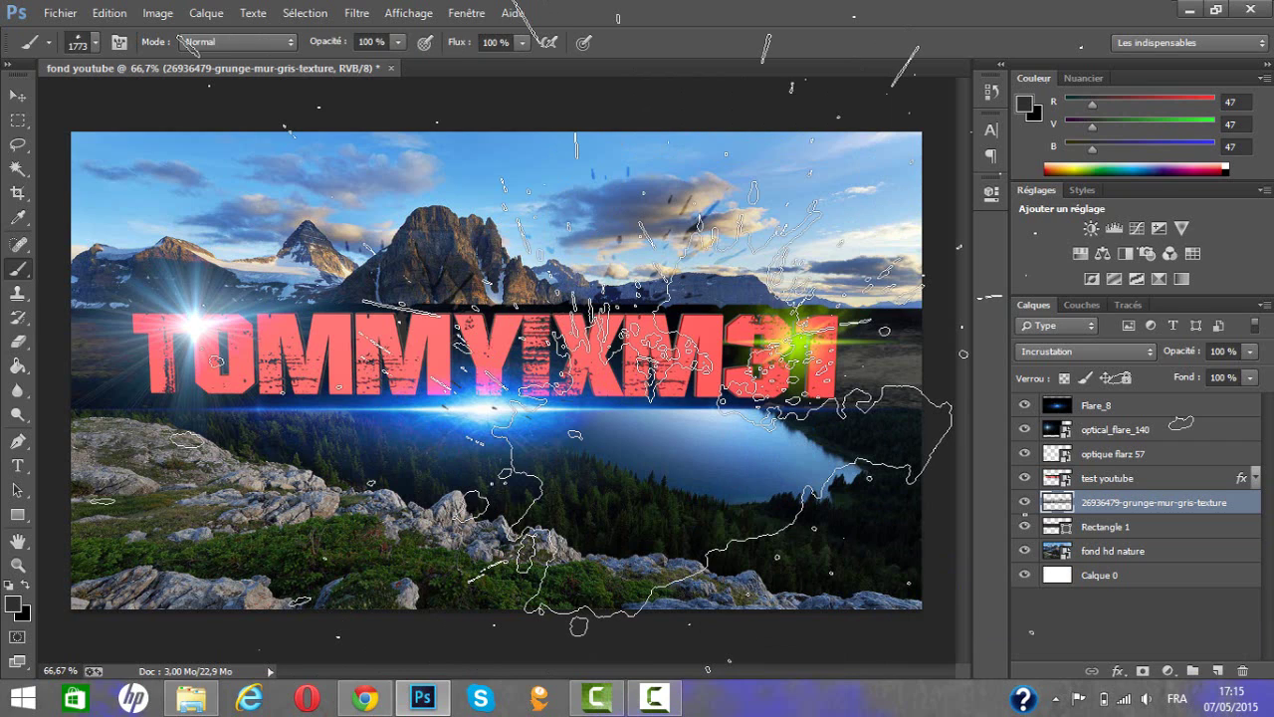
{"action": "left_click", "coordinate": [657, 398]}
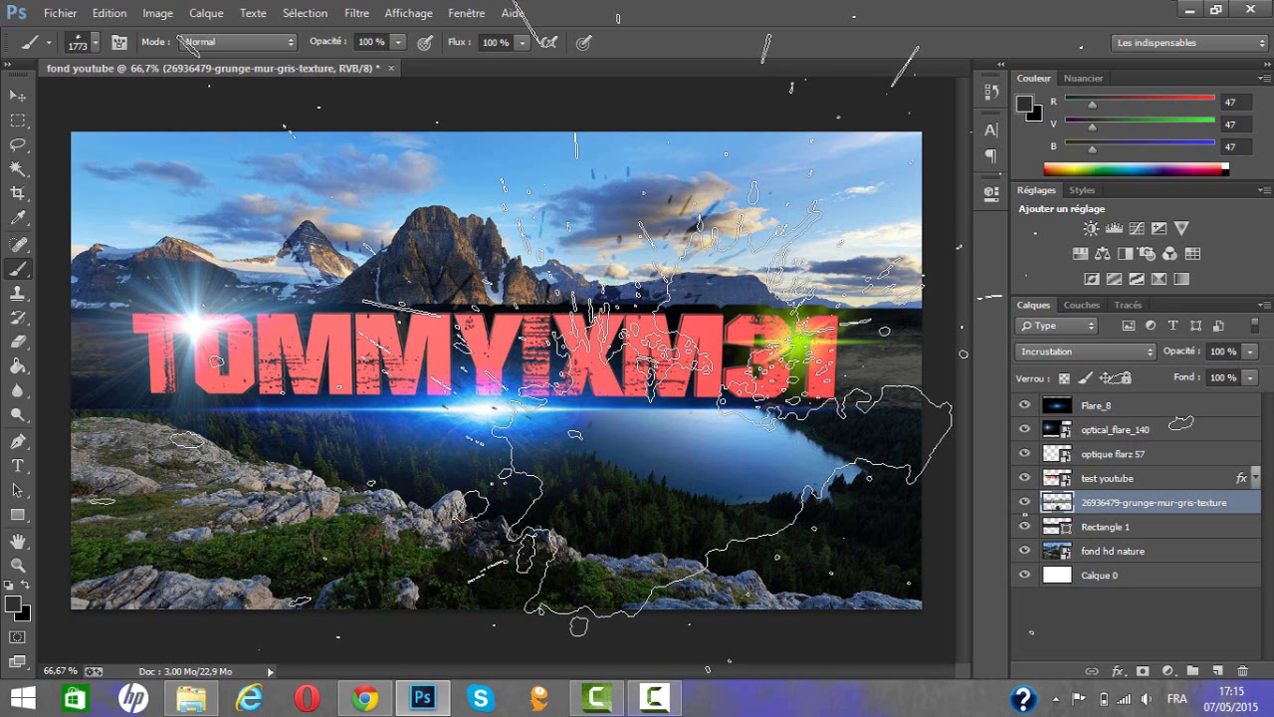
{"action": "left_click", "coordinate": [498, 358]}
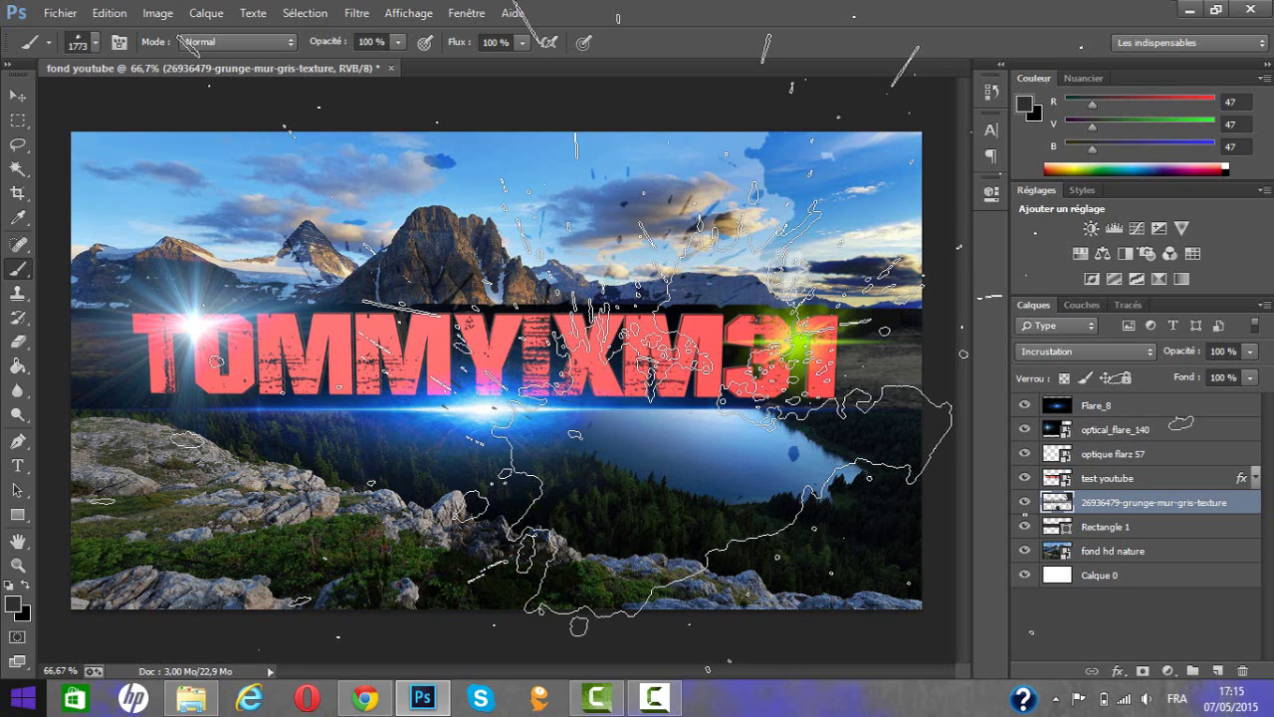
{"action": "left_click", "coordinate": [497, 359]}
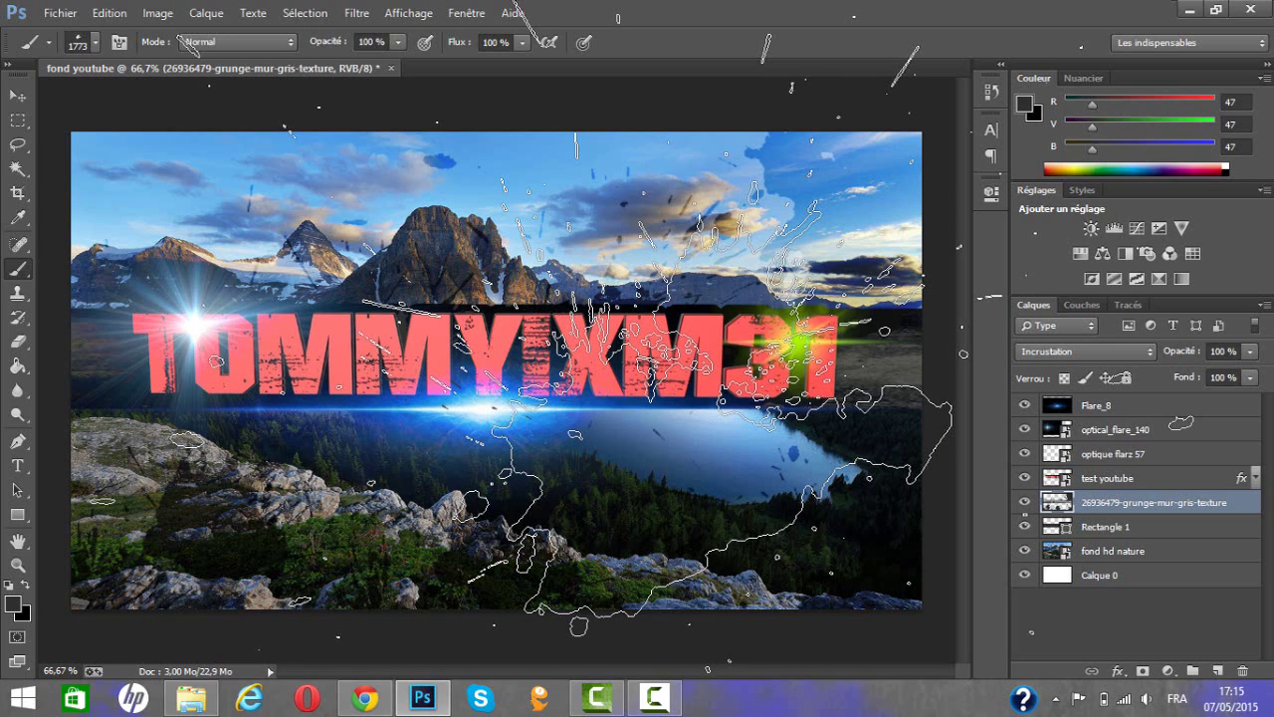
{"action": "left_click", "coordinate": [527, 343]}
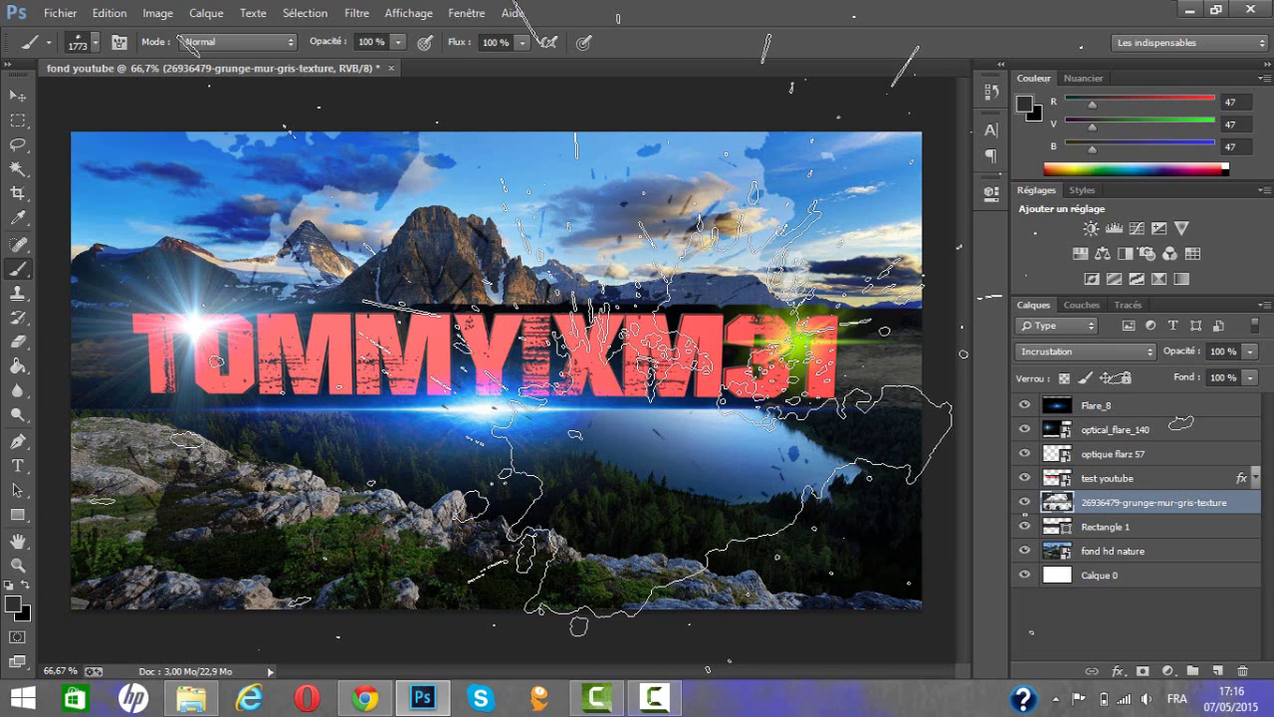
- Add a dark "BY Tommyixm31" text line in BAD GRUNGE at 5 pt on a new layer above the grunge texture
{"action": "left_click", "coordinate": [17, 490]}
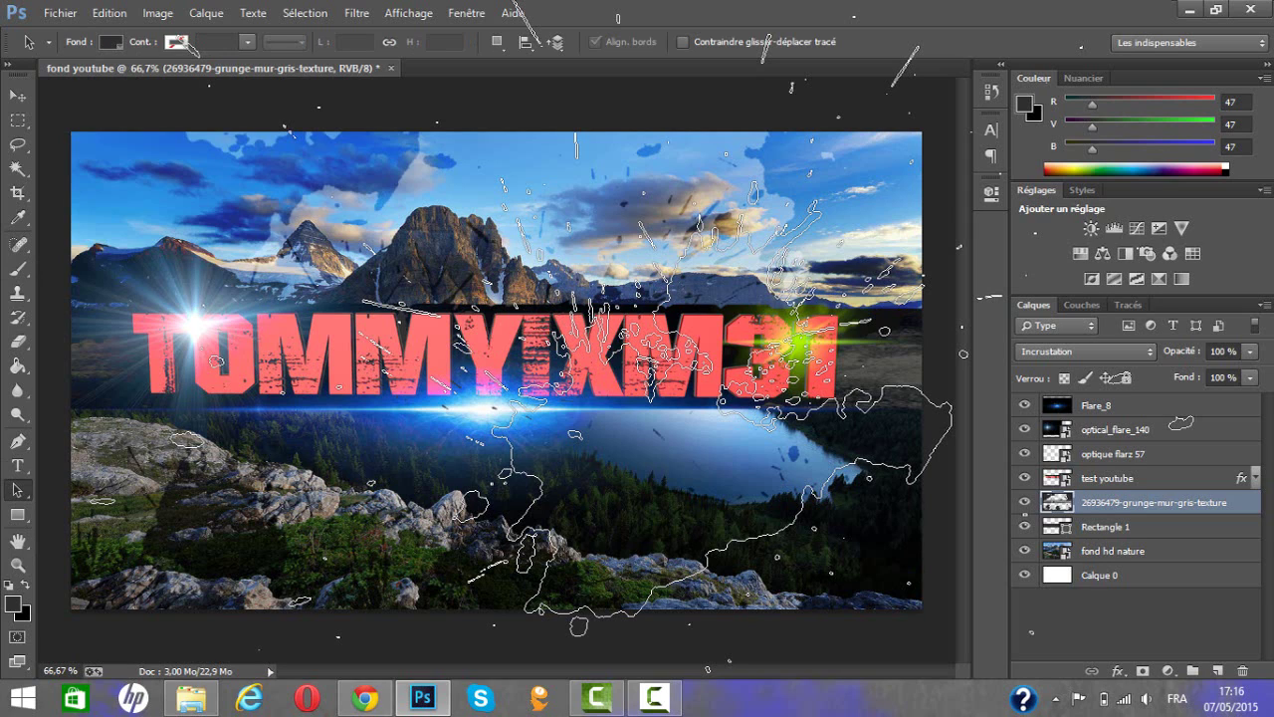
{"action": "left_click", "coordinate": [17, 464]}
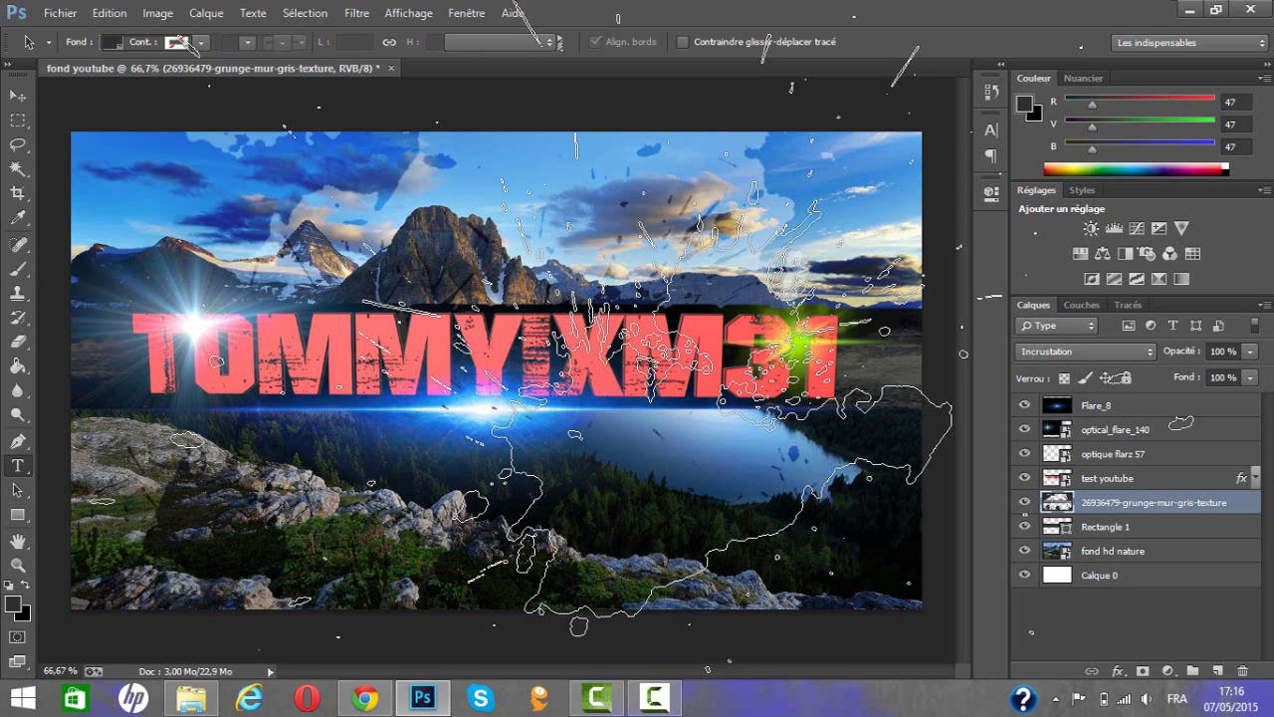
{"action": "left_click", "coordinate": [569, 226]}
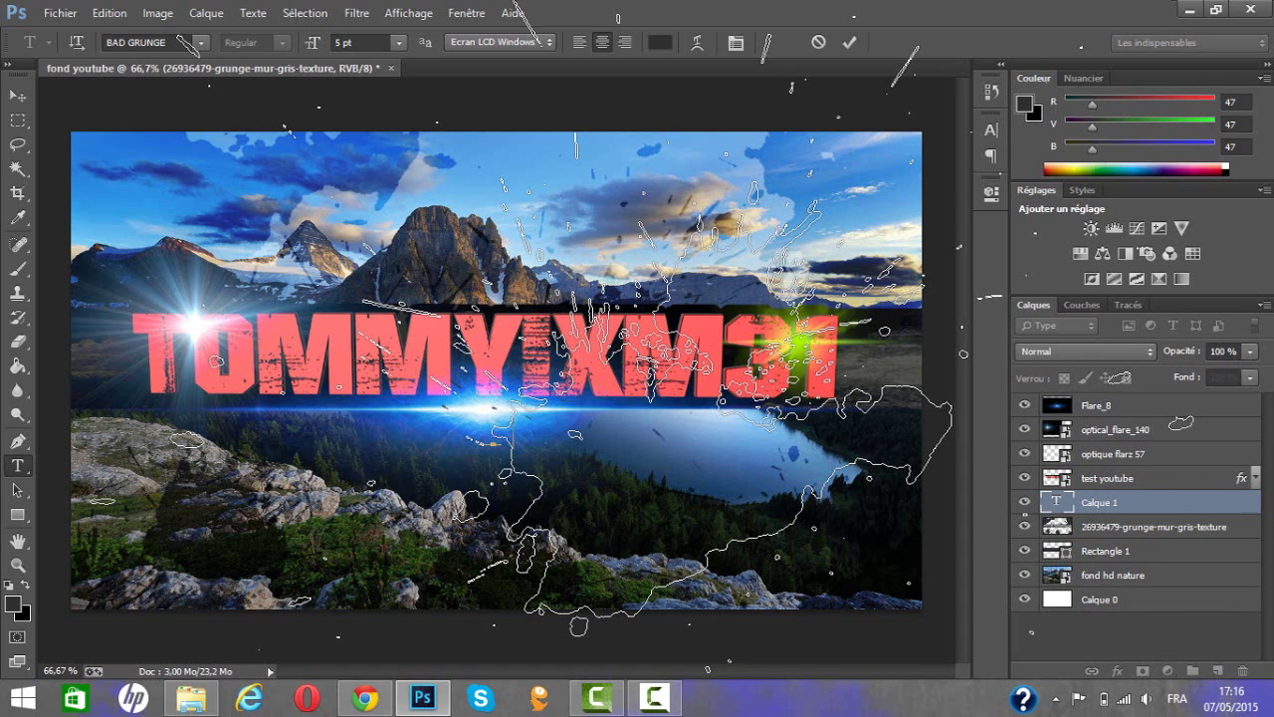
{"action": "type", "text": "mmyixm"}
{"action": "key", "text": "ctrl+a"}
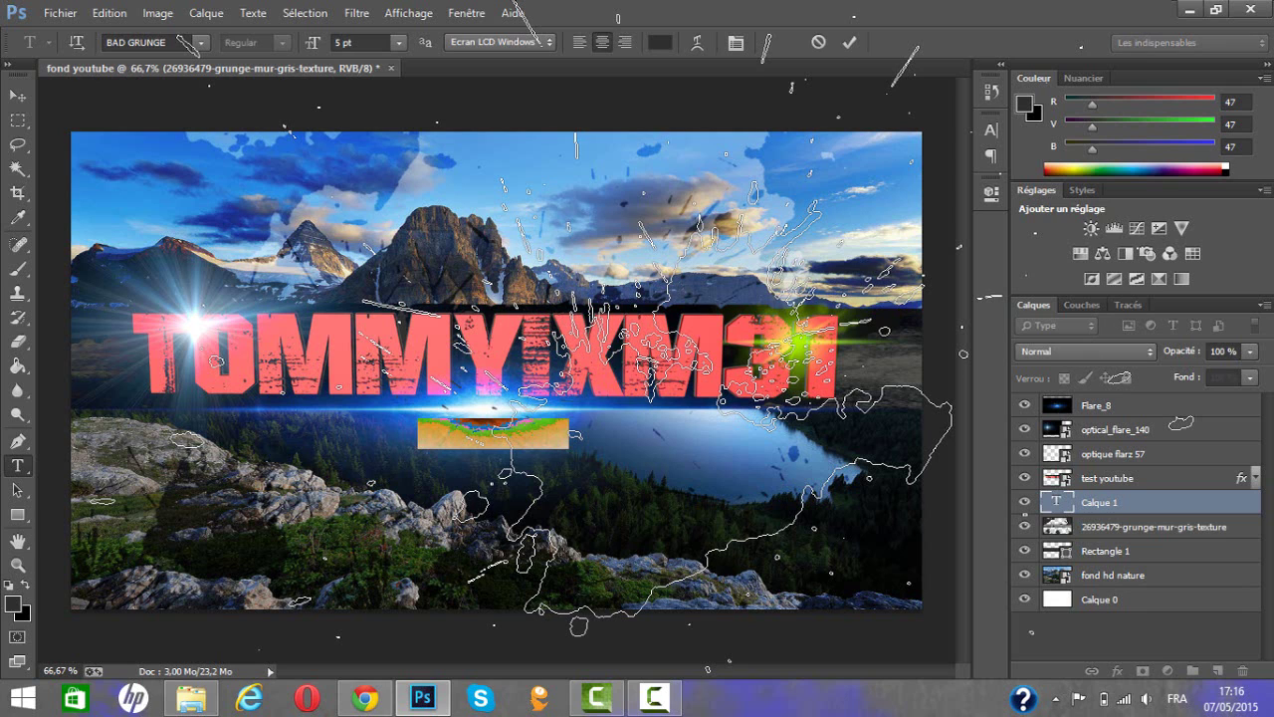
{"action": "left_click", "coordinate": [13, 603]}
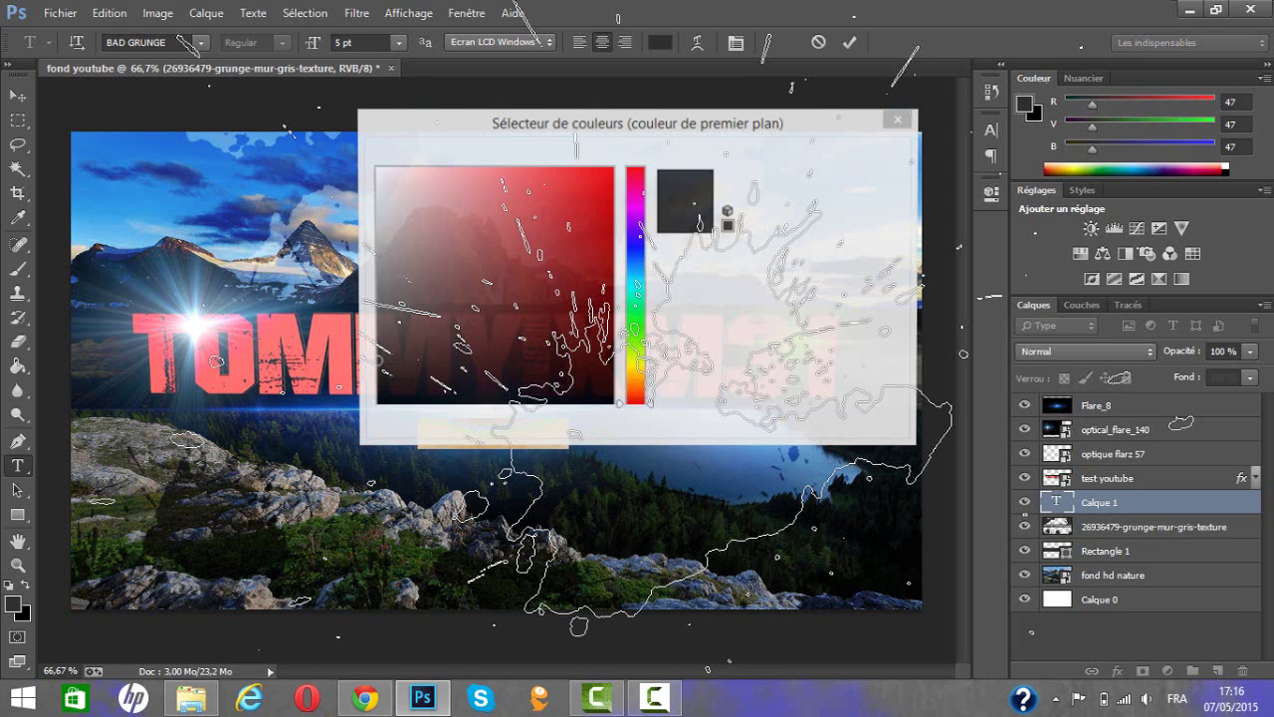
{"action": "key", "text": "Return"}
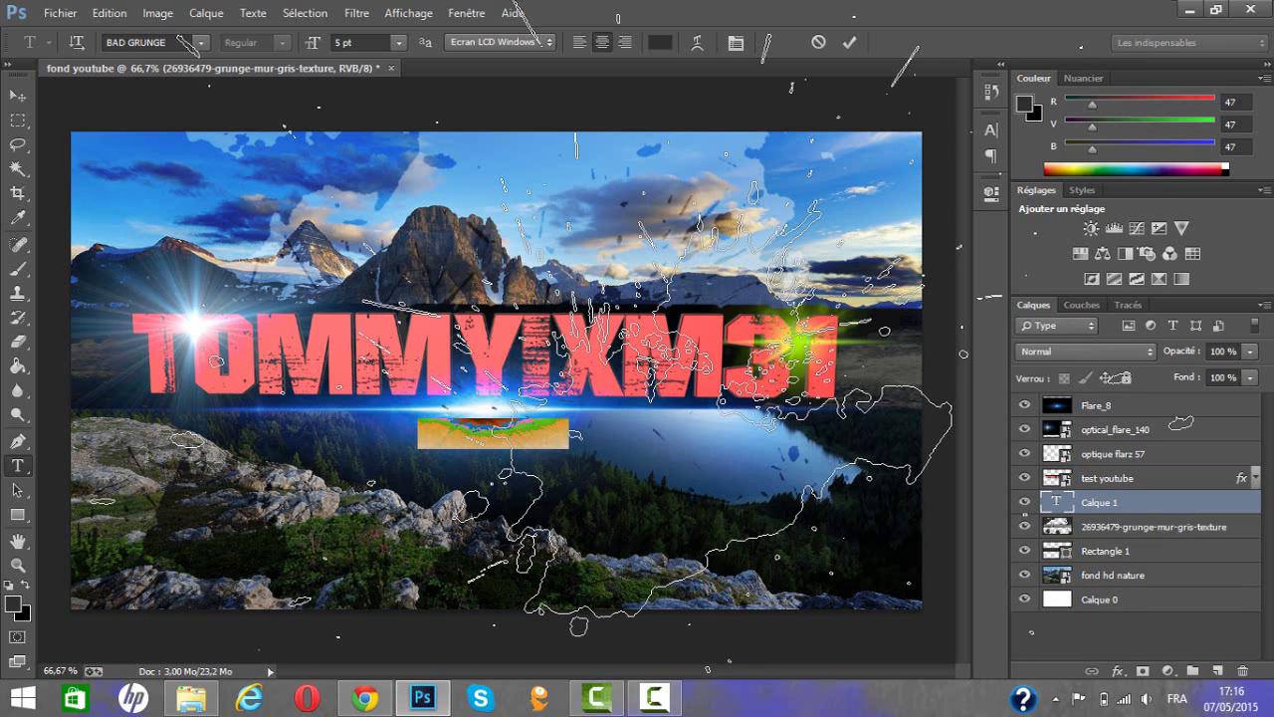
- Try placing the "BY Tommyixm31" text diagonally over the dark trees in the image's lower-right corner
{"action": "left_click_drag", "start_coordinate": [579, 498], "coordinate": [845, 328]}
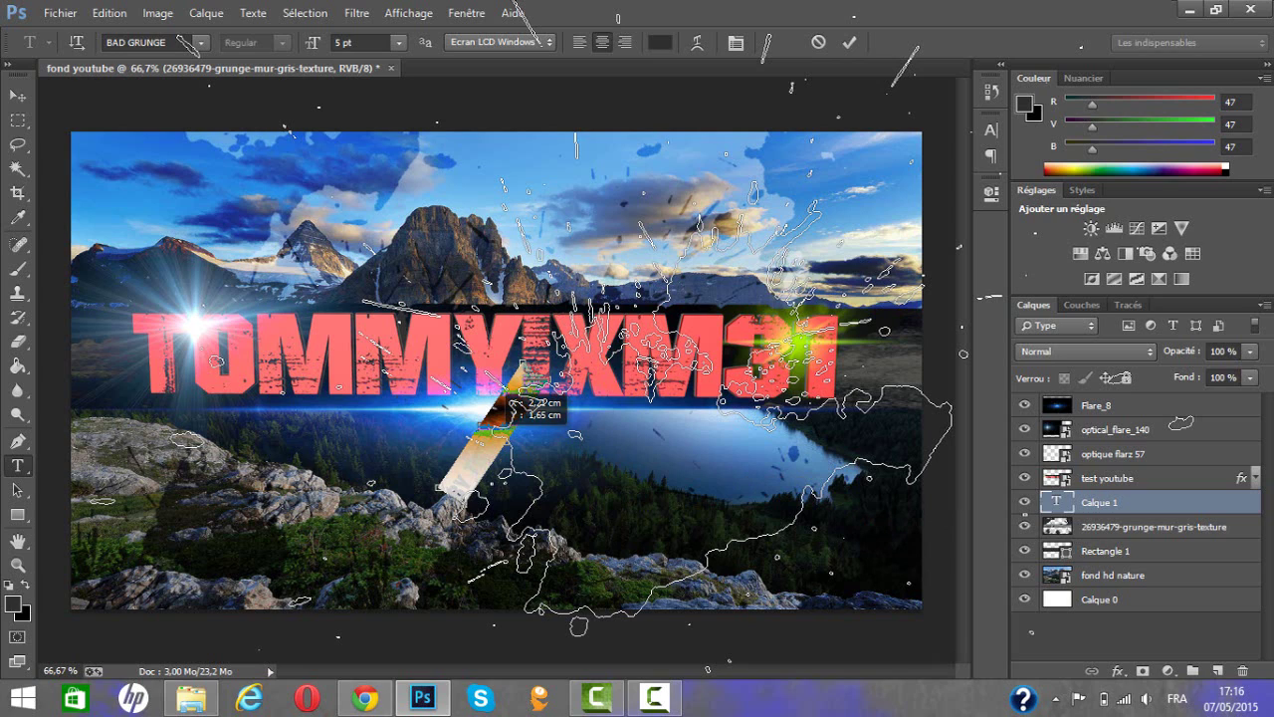
{"action": "left_click_drag", "start_coordinate": [500, 410], "coordinate": [838, 507], "text": "ctrl"}
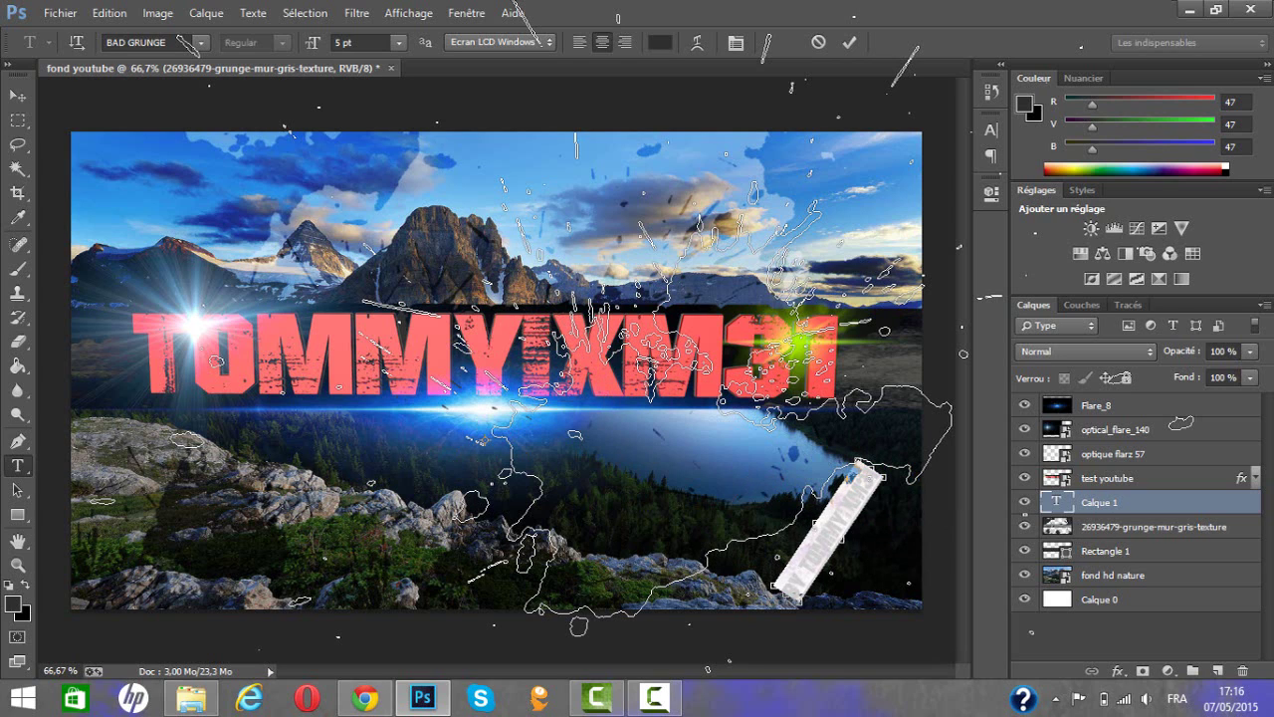
{"action": "left_click_drag", "start_coordinate": [485, 441], "coordinate": [827, 532], "text": "ctrl"}
{"action": "left_click", "coordinate": [17, 490]}
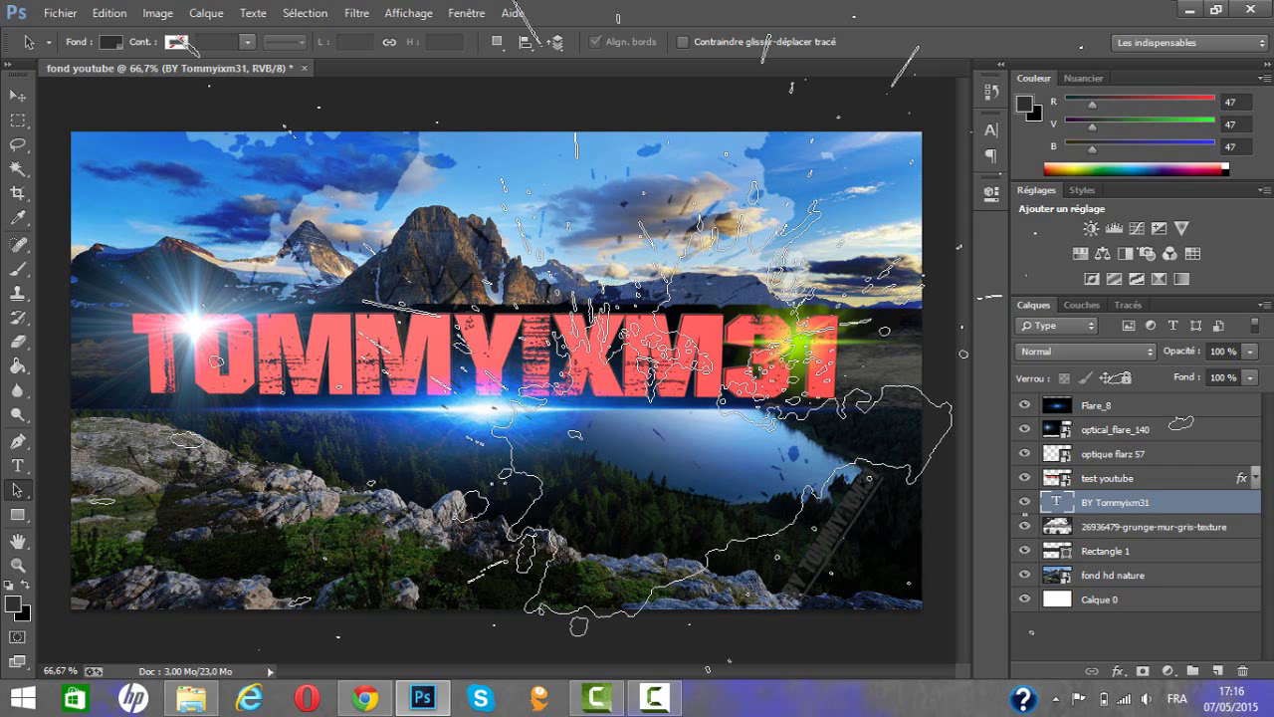
- Straighten the "BY Tommyixm31" text to horizontal and place it over the lake, just below the end of the large title
{"action": "left_click", "coordinate": [17, 465]}
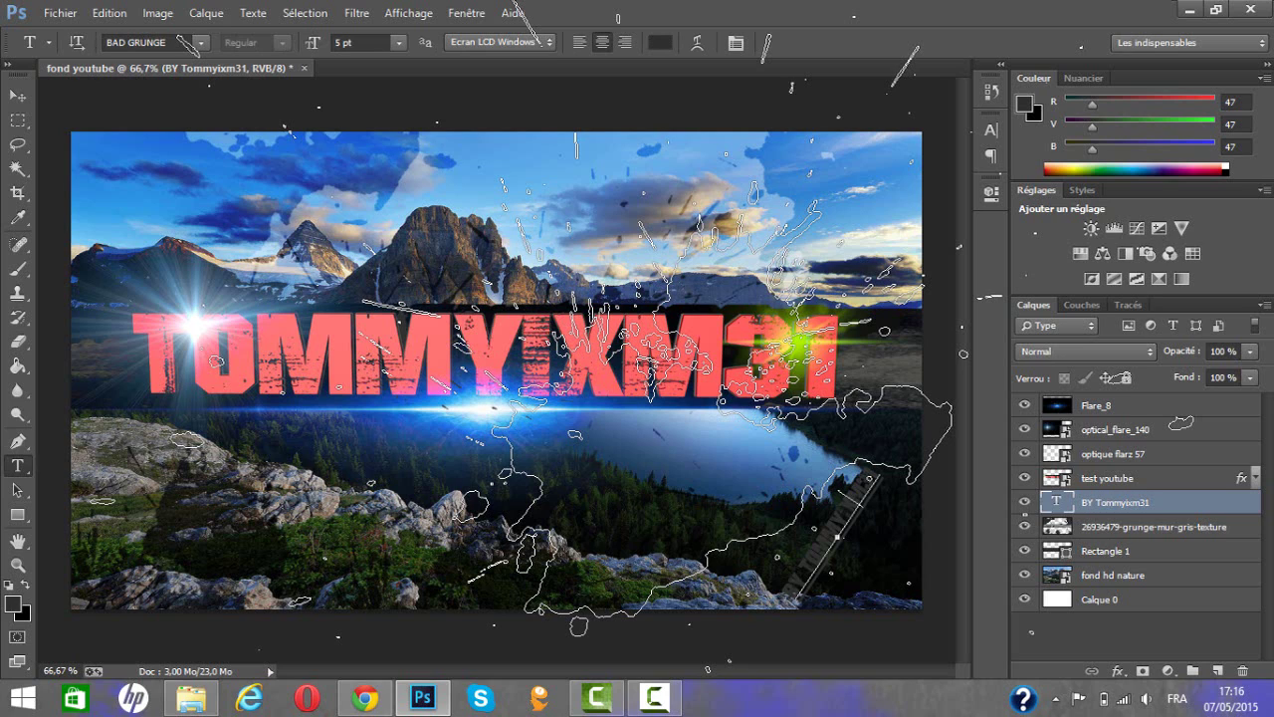
{"action": "left_click", "coordinate": [828, 531]}
{"action": "left_click_drag", "start_coordinate": [851, 497], "coordinate": [794, 423]}
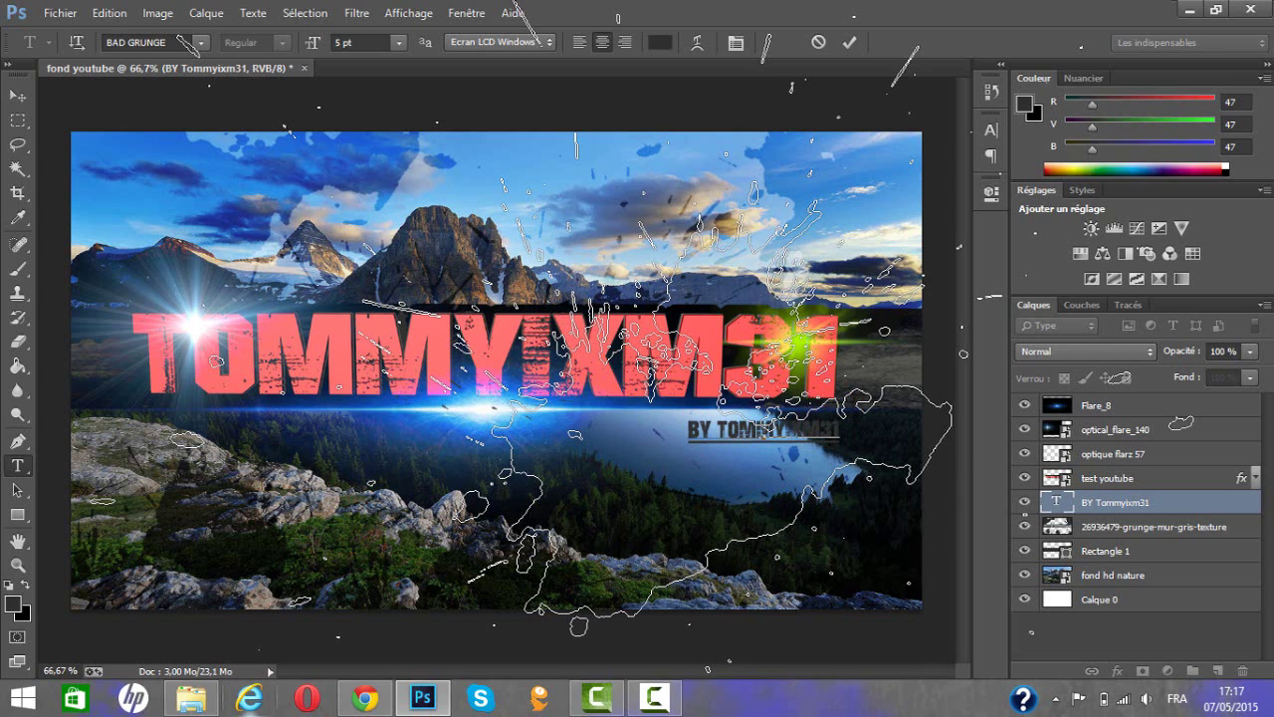
- Switch to File Explorer and open the inner Mini GFX Pack folder under Documents > texture > Mini GFX Pack
{"action": "left_click", "coordinate": [364, 697]}
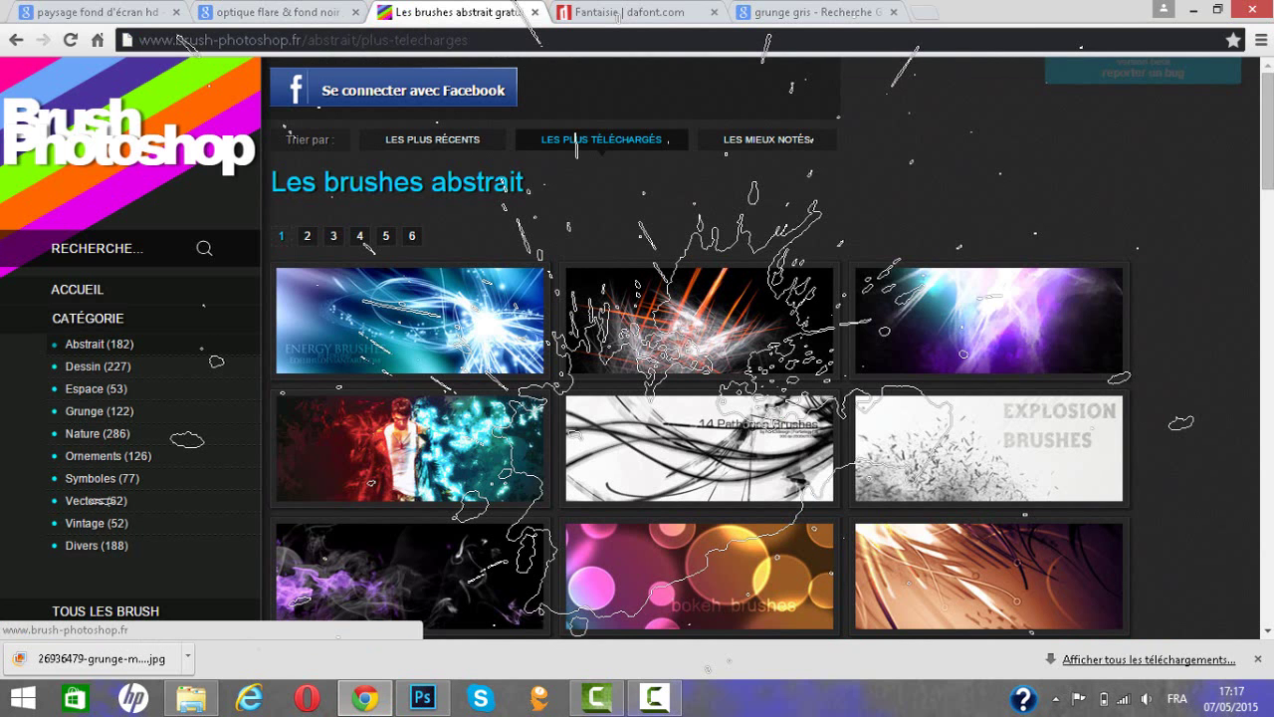
{"action": "left_click", "coordinate": [191, 697]}
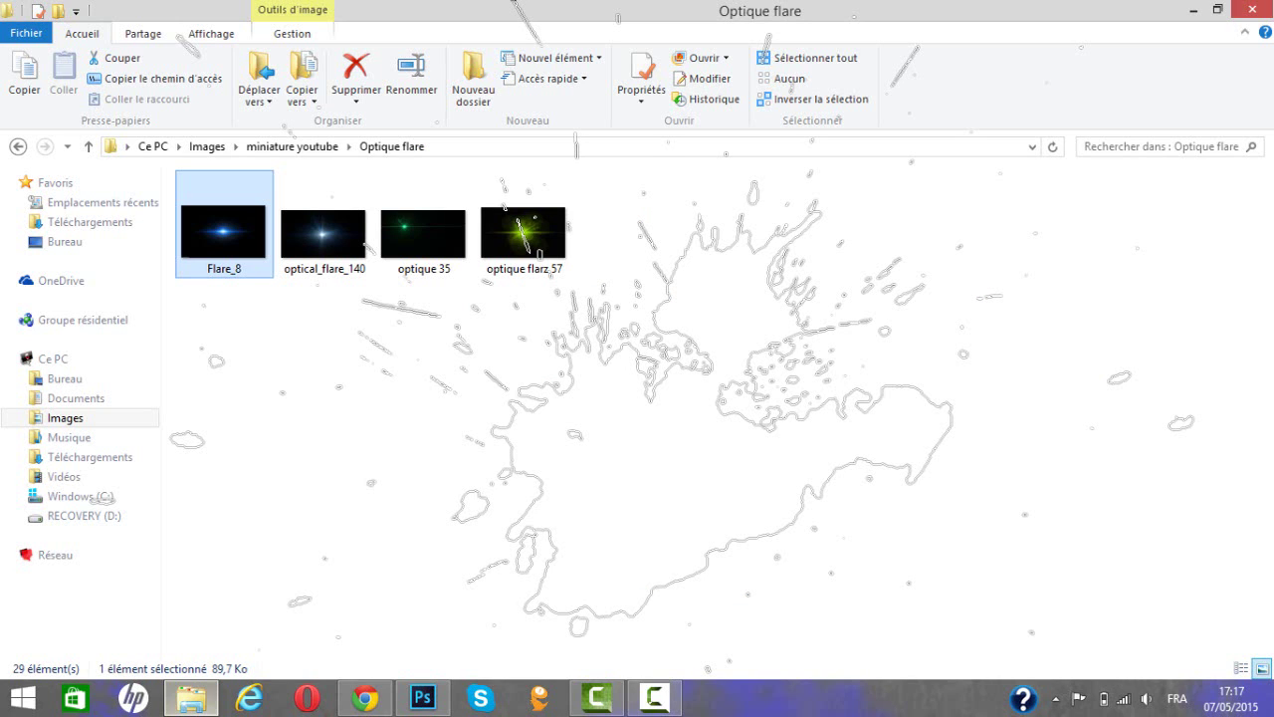
{"action": "left_click", "coordinate": [75, 397]}
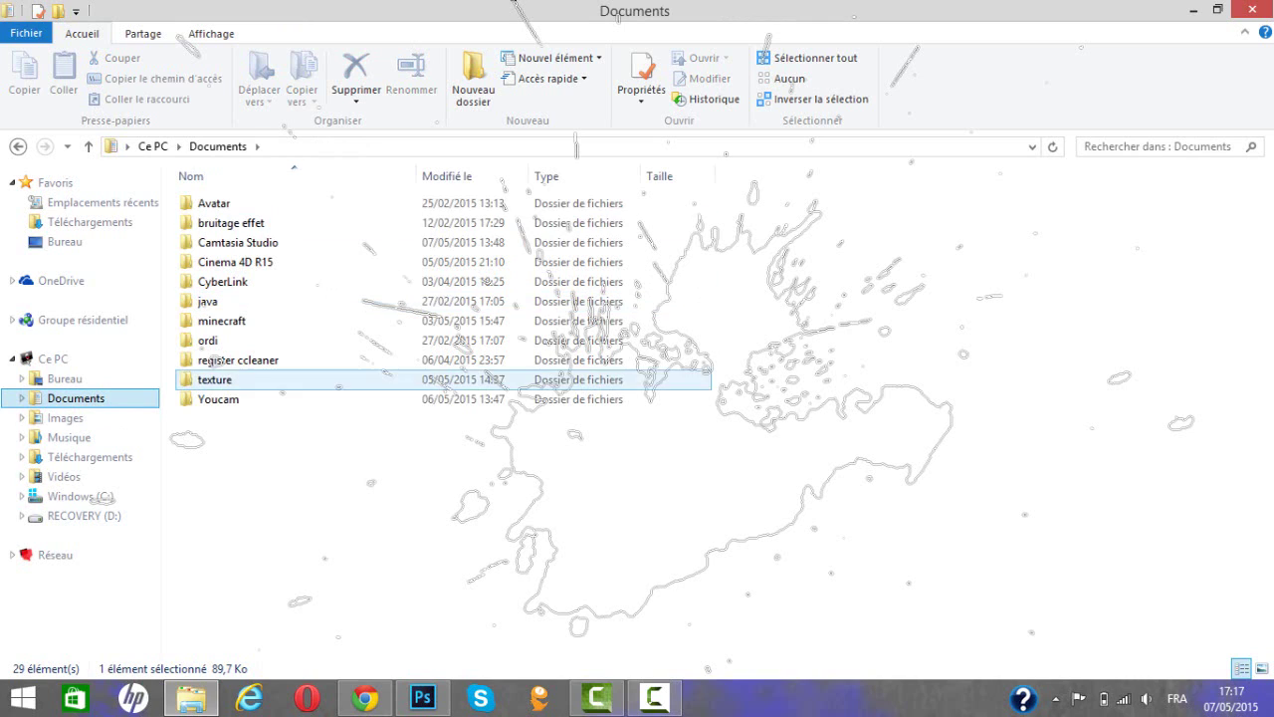
{"action": "left_click", "coordinate": [214, 379]}
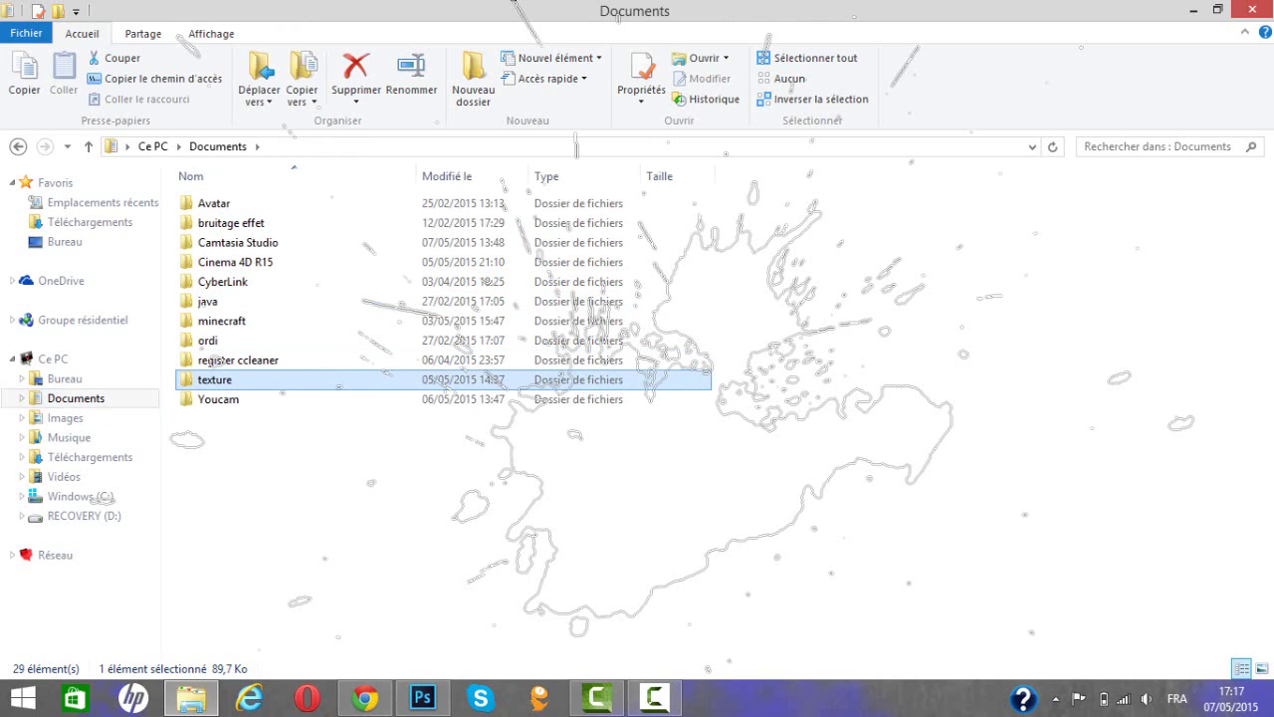
{"action": "key", "text": "Return"}
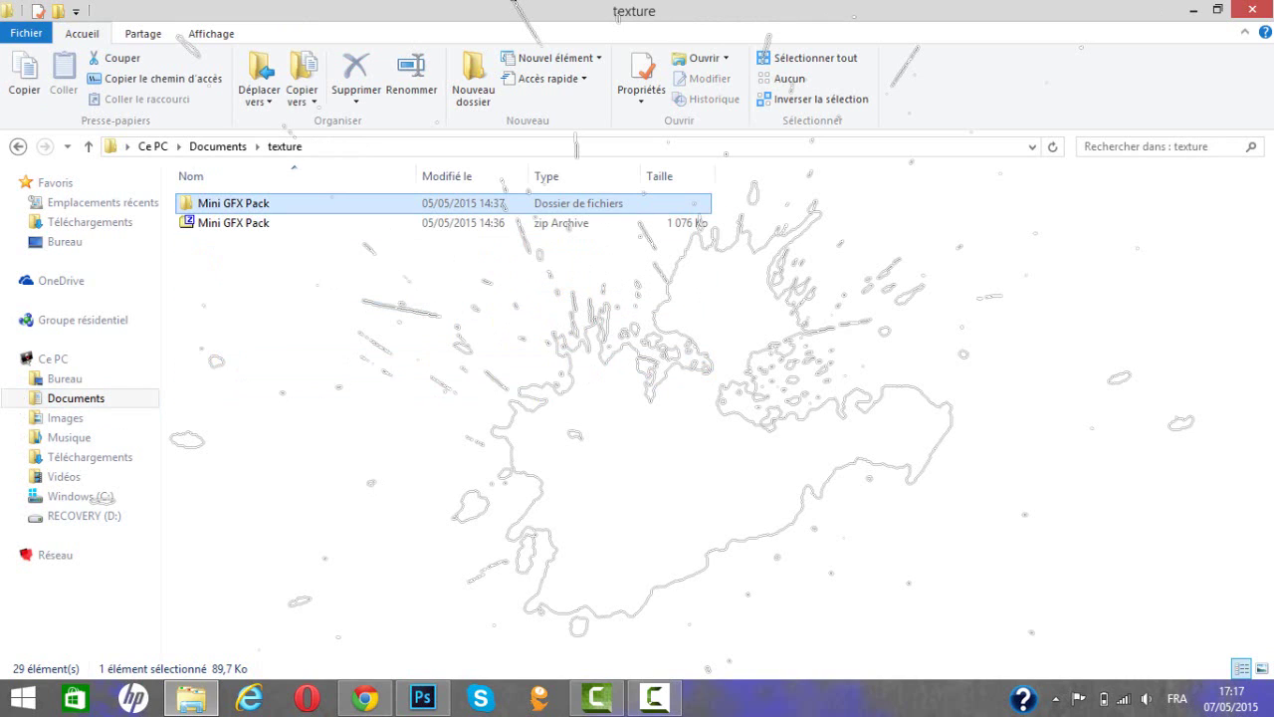
{"action": "key", "text": "Return"}
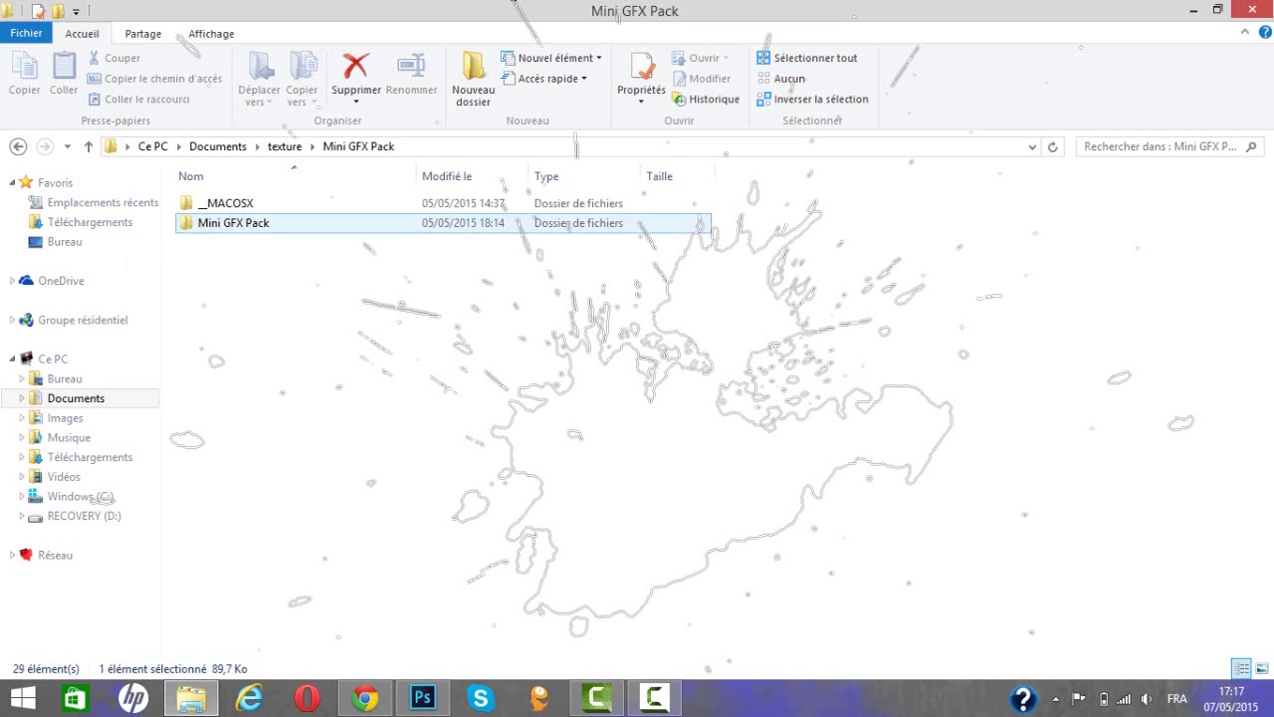
{"action": "left_click", "coordinate": [233, 223]}
{"action": "key", "text": "Return"}
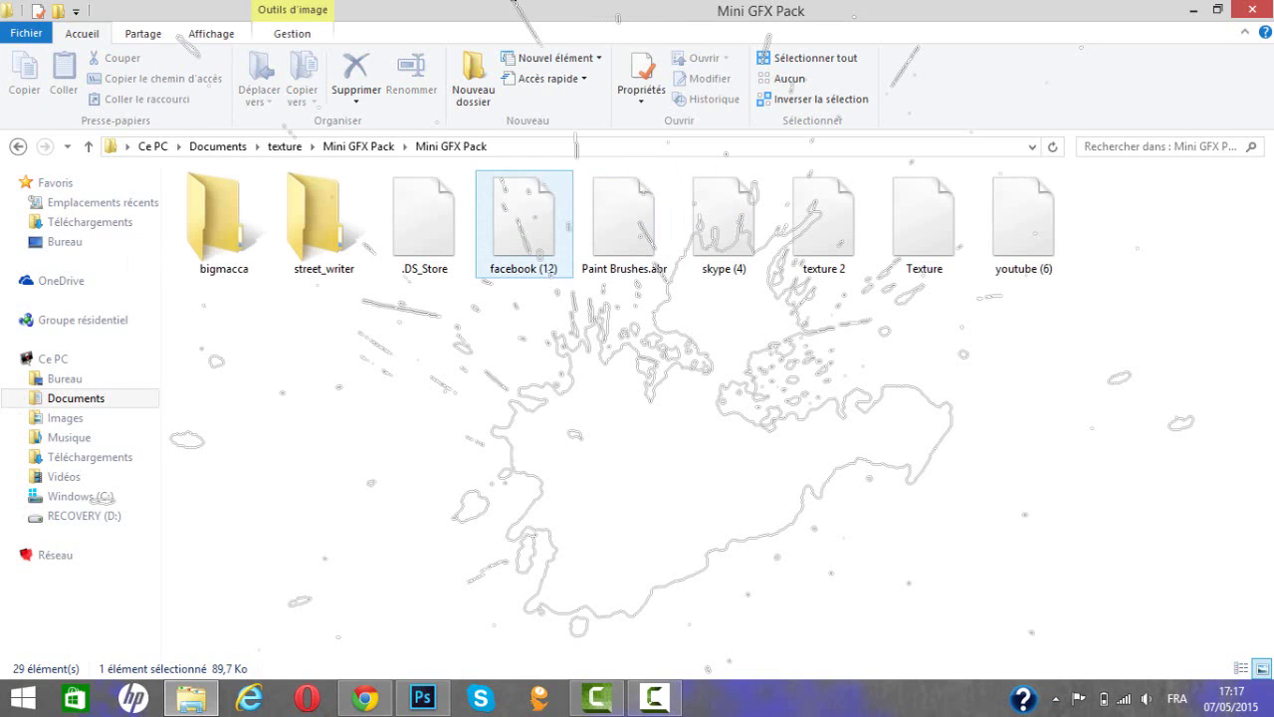
- Place the facebook (12) icon in the Photoshop document, scaled to 7.53 %, just before the "BY Tommyixm31" text
{"action": "left_click_drag", "start_coordinate": [523, 239], "coordinate": [432, 647]}
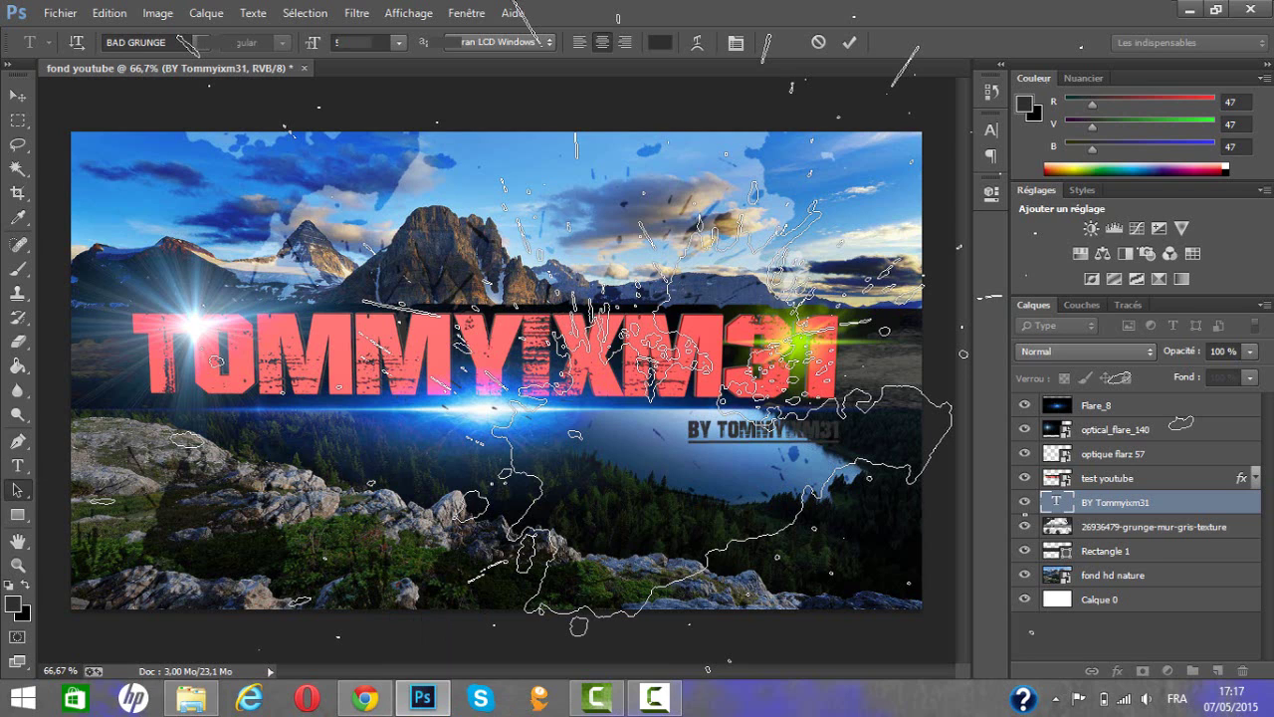
{"action": "key", "text": "alt+Tab"}
{"action": "left_click_drag", "start_coordinate": [524, 224], "coordinate": [495, 370]}
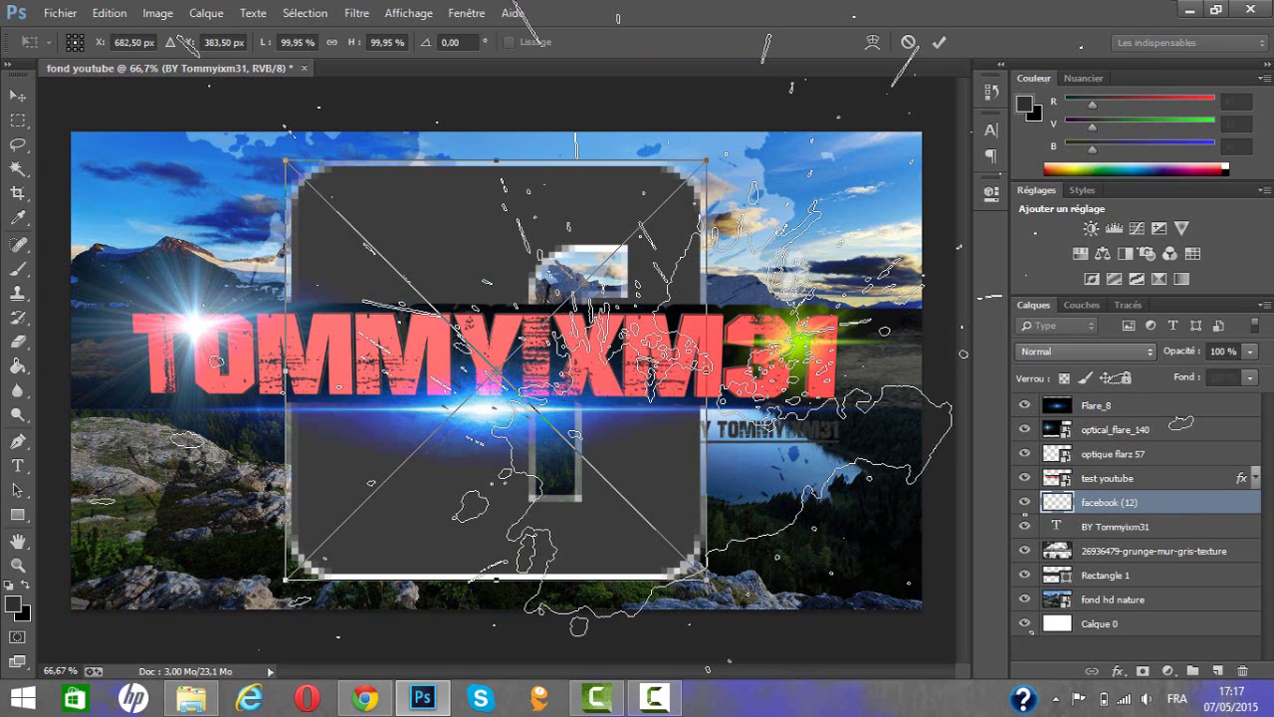
{"action": "left_click_drag", "start_coordinate": [704, 160], "coordinate": [649, 554]}
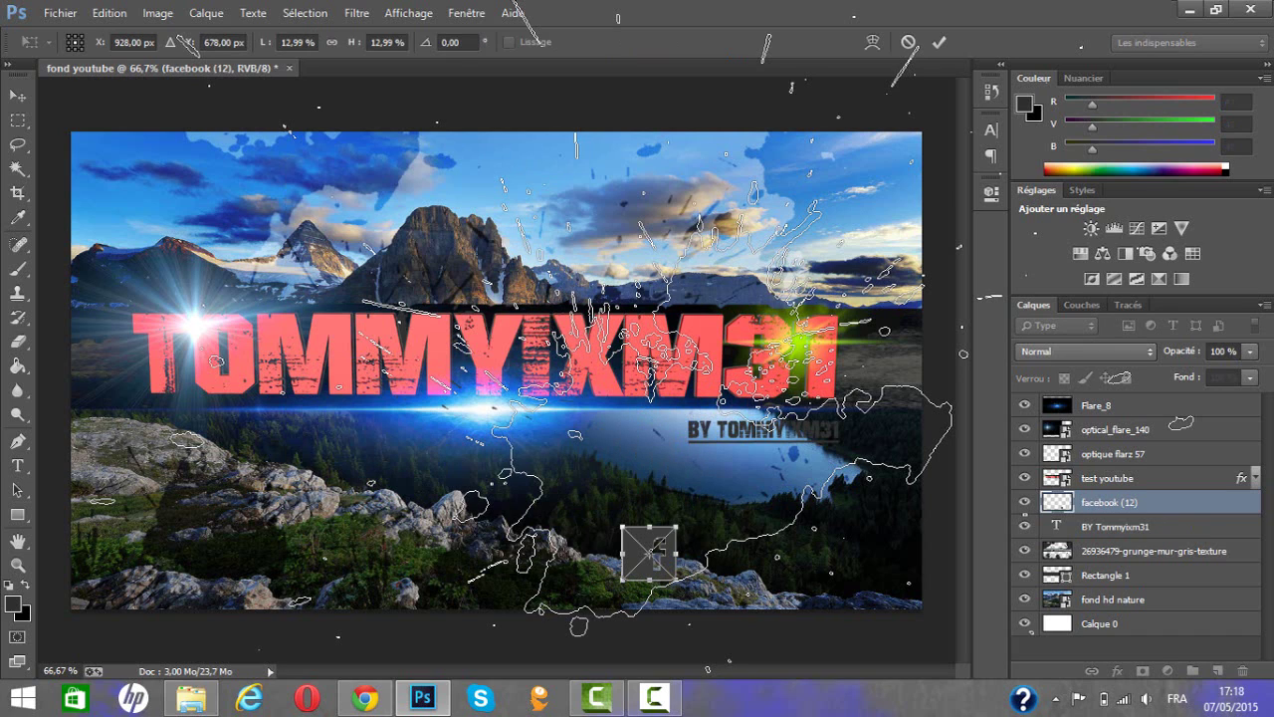
{"action": "left_click_drag", "start_coordinate": [676, 526], "coordinate": [637, 567]}
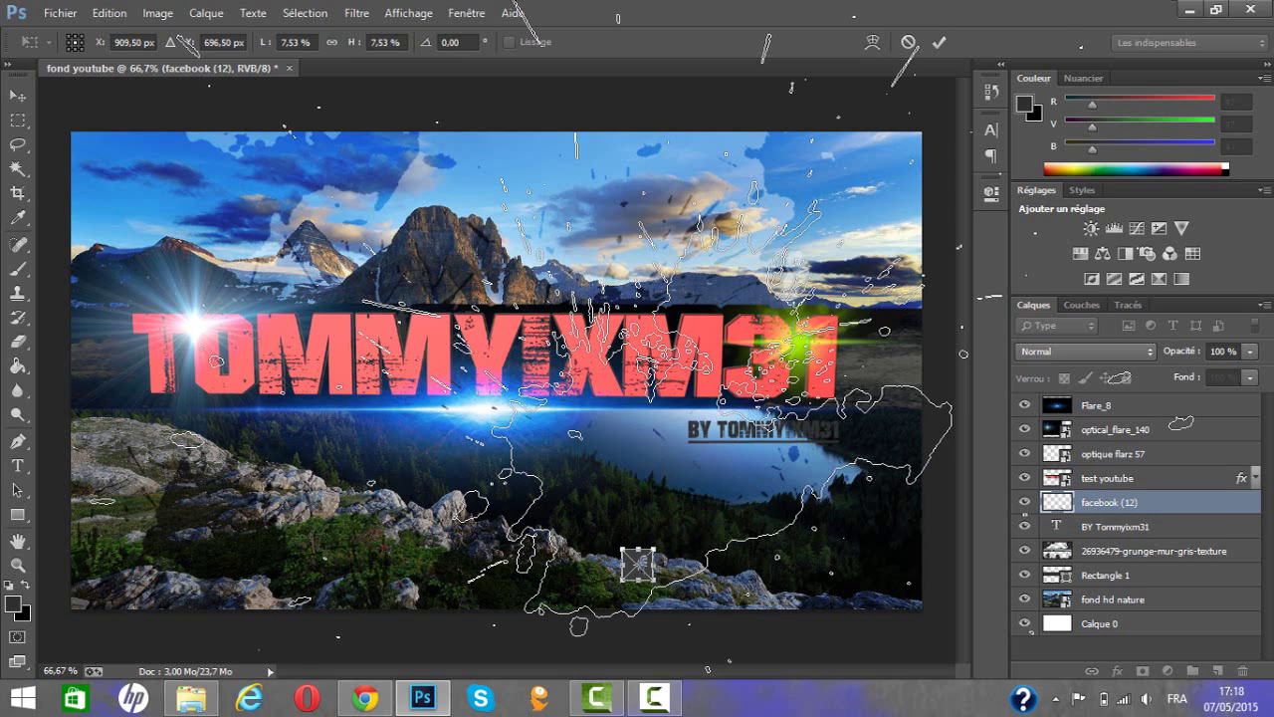
{"action": "left_click_drag", "start_coordinate": [637, 565], "coordinate": [660, 436]}
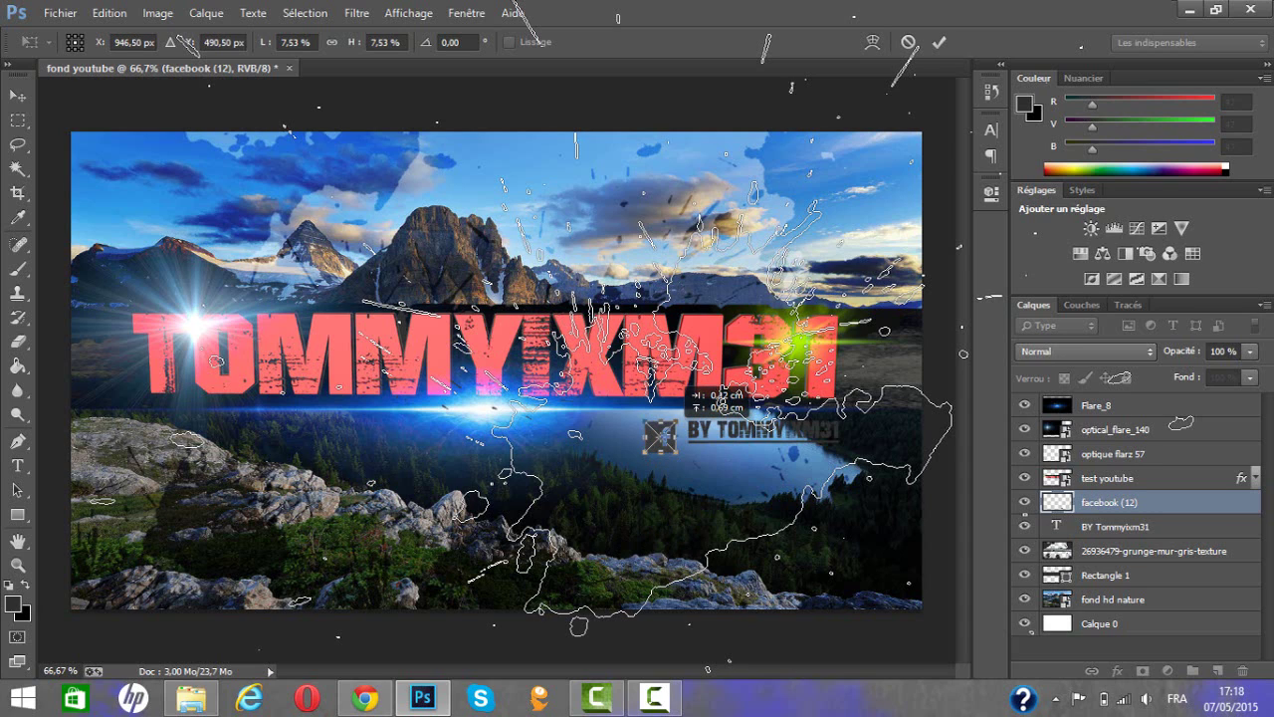
{"action": "key", "text": "Return"}
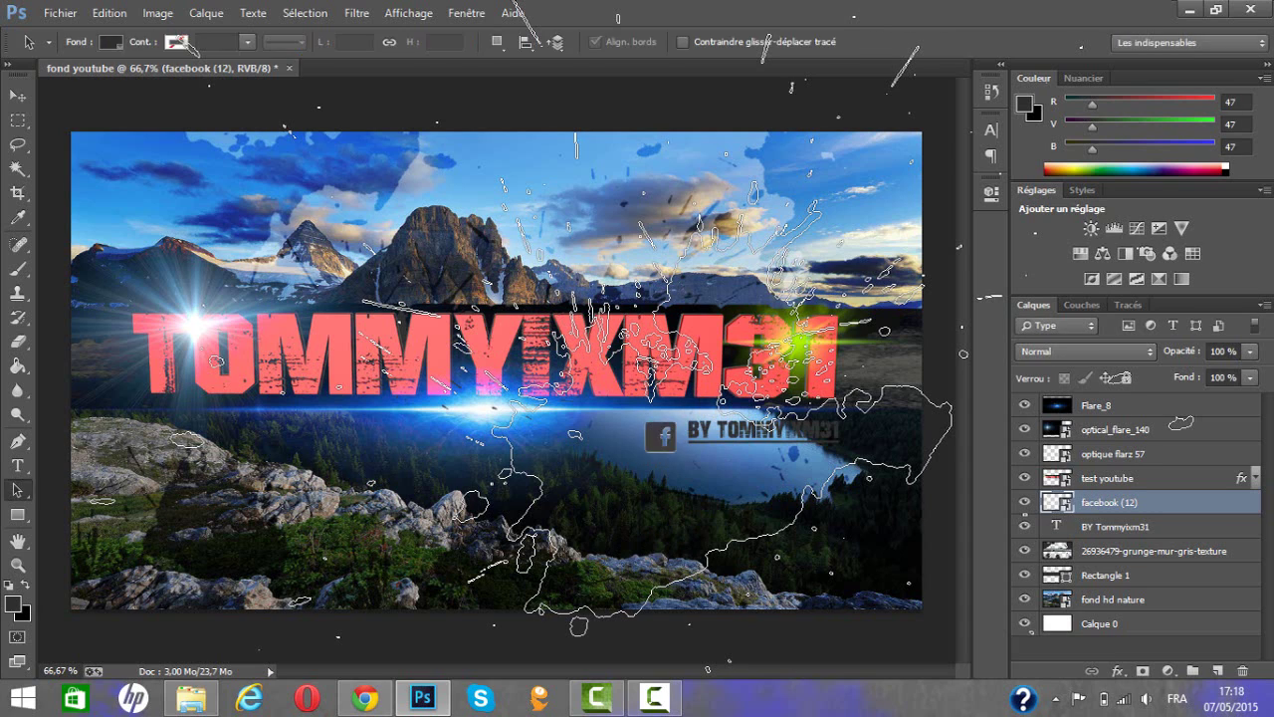
- Place the skype (4) icon from the Mini GFX Pack folder in the Photoshop document as a new layer
{"action": "left_click", "coordinate": [191, 697]}
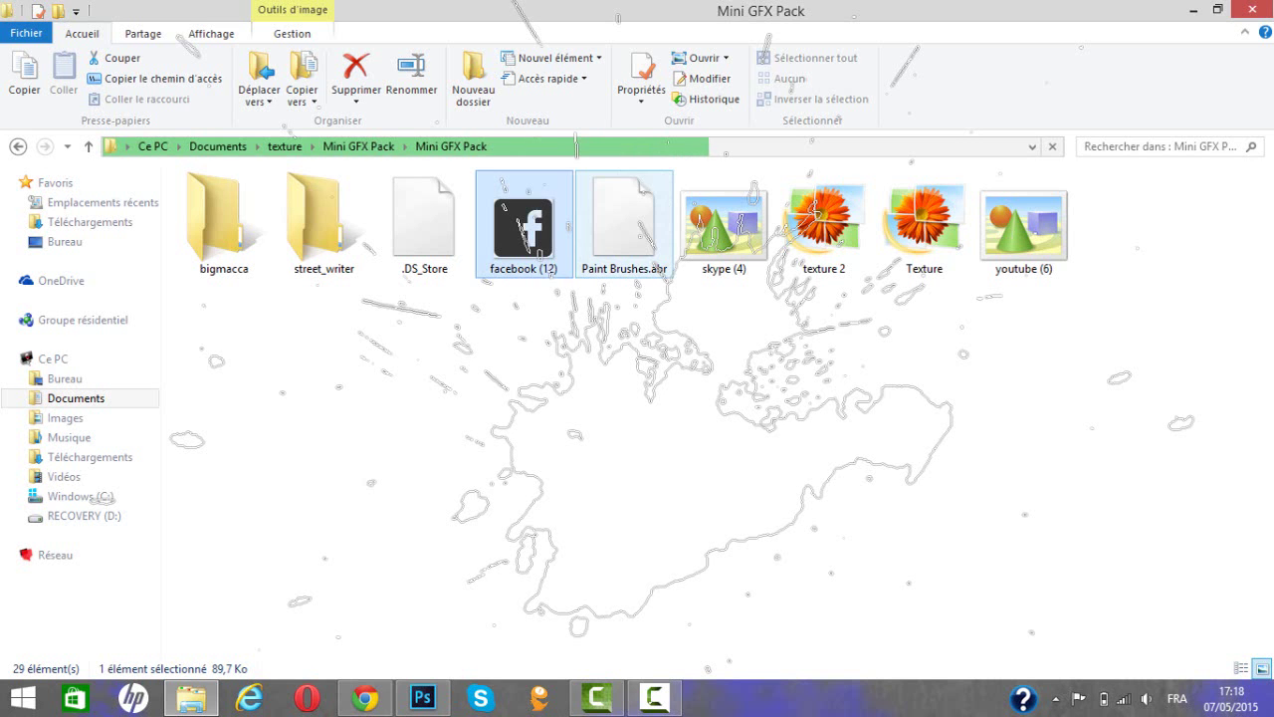
{"action": "left_click", "coordinate": [683, 330]}
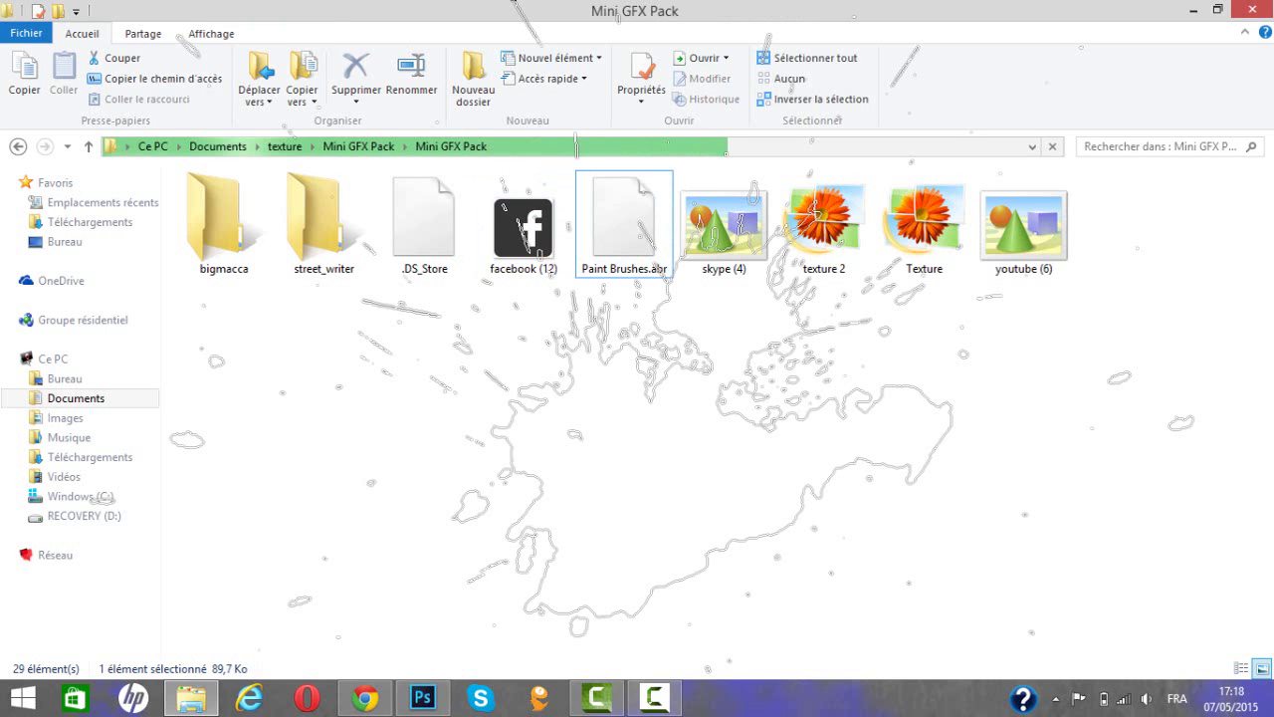
{"action": "left_click", "coordinate": [823, 223]}
{"action": "left_click", "coordinate": [724, 224]}
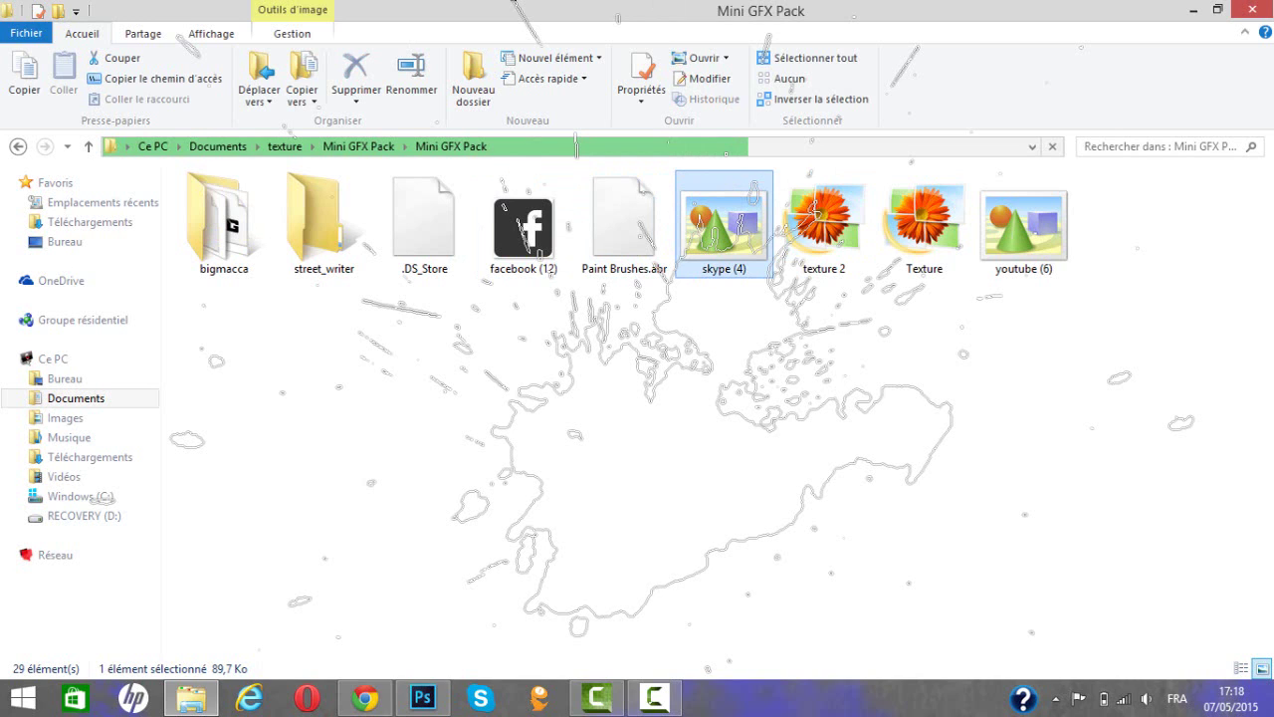
{"action": "left_click", "coordinate": [423, 697]}
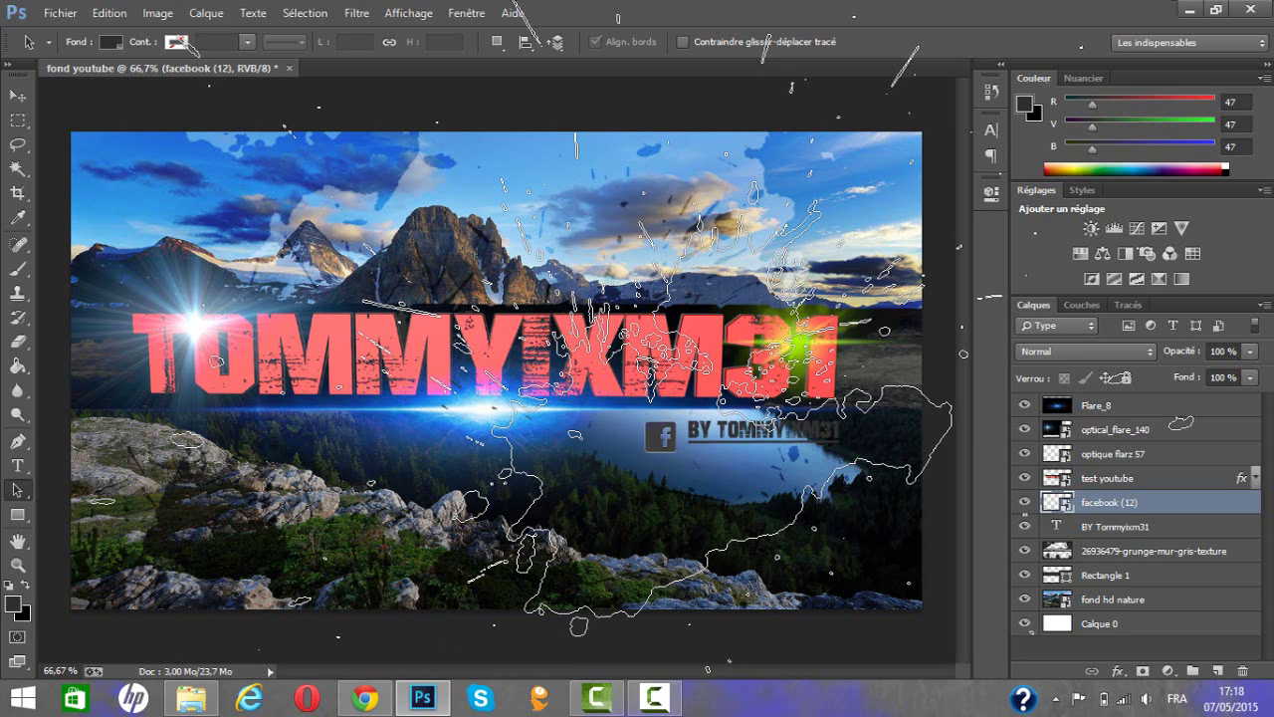
{"action": "key", "text": "ctrl+t"}
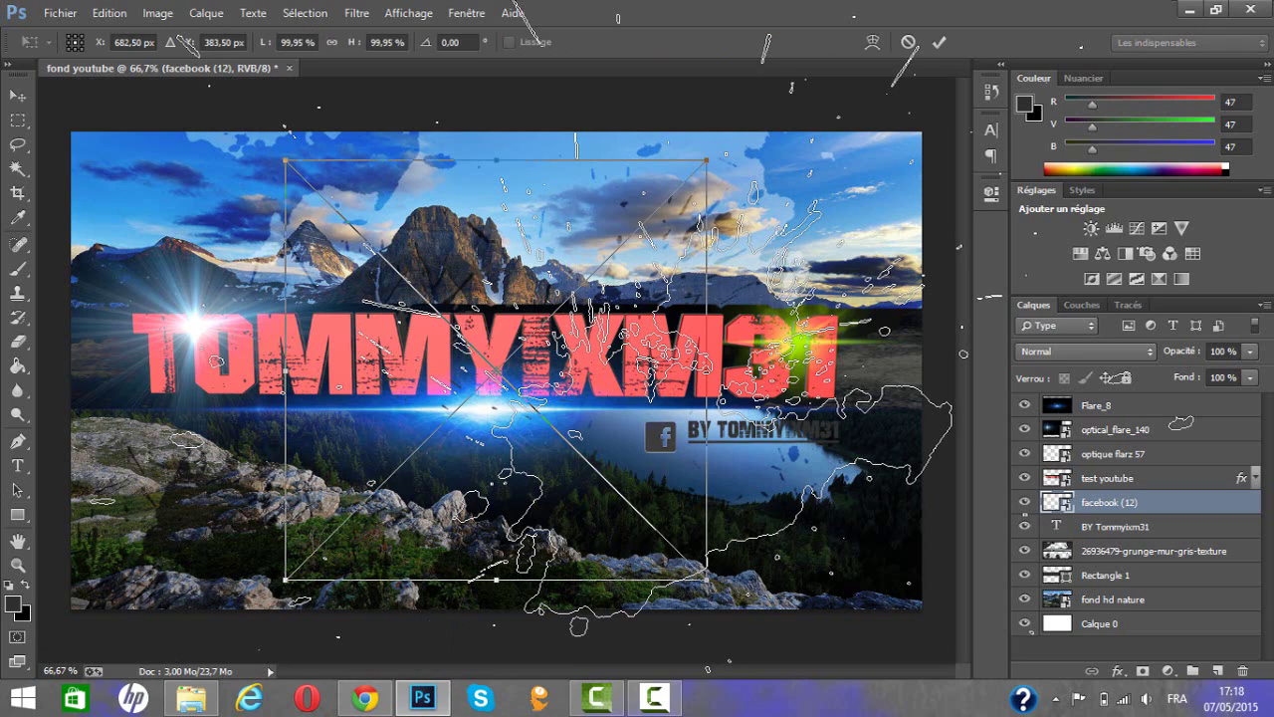
{"action": "key", "text": "Return"}
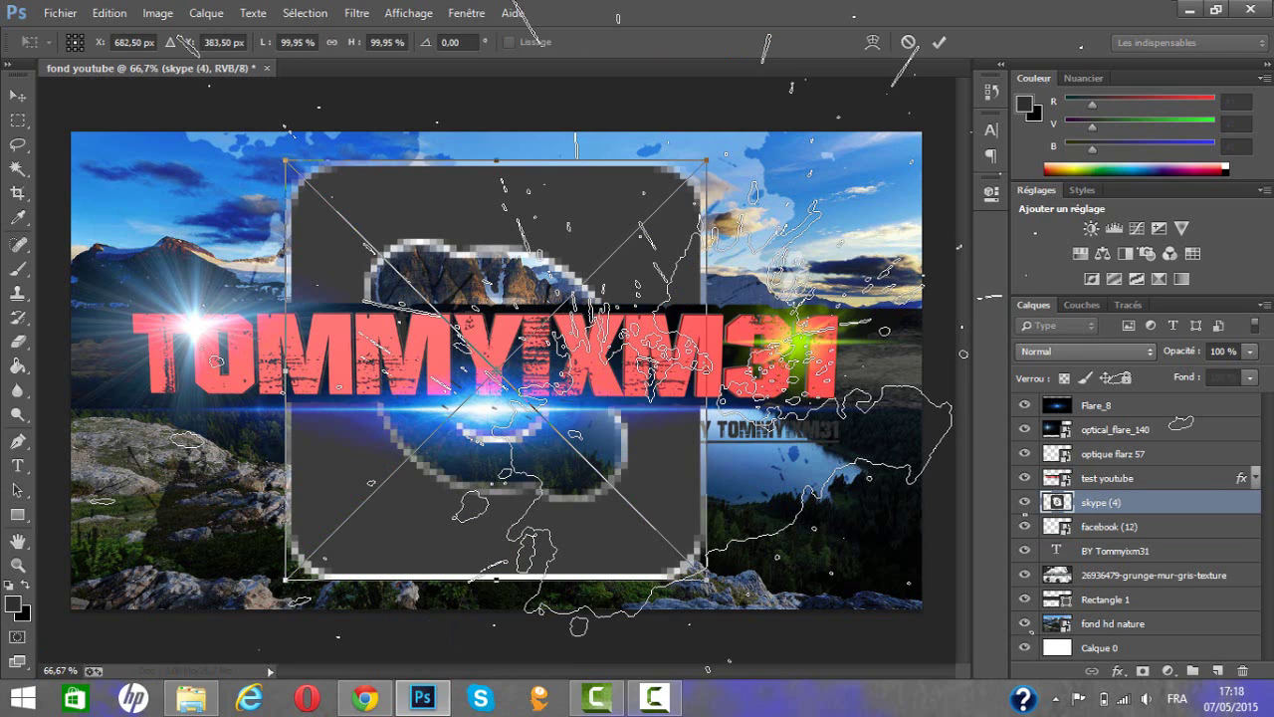
- Scale the skype (4) icon to 7.53 % width and 7.68 % height and align it beside the Facebook icon at X 847, Y 490 px
{"action": "left_click_drag", "start_coordinate": [706, 159], "coordinate": [668, 464], "text": "shift"}
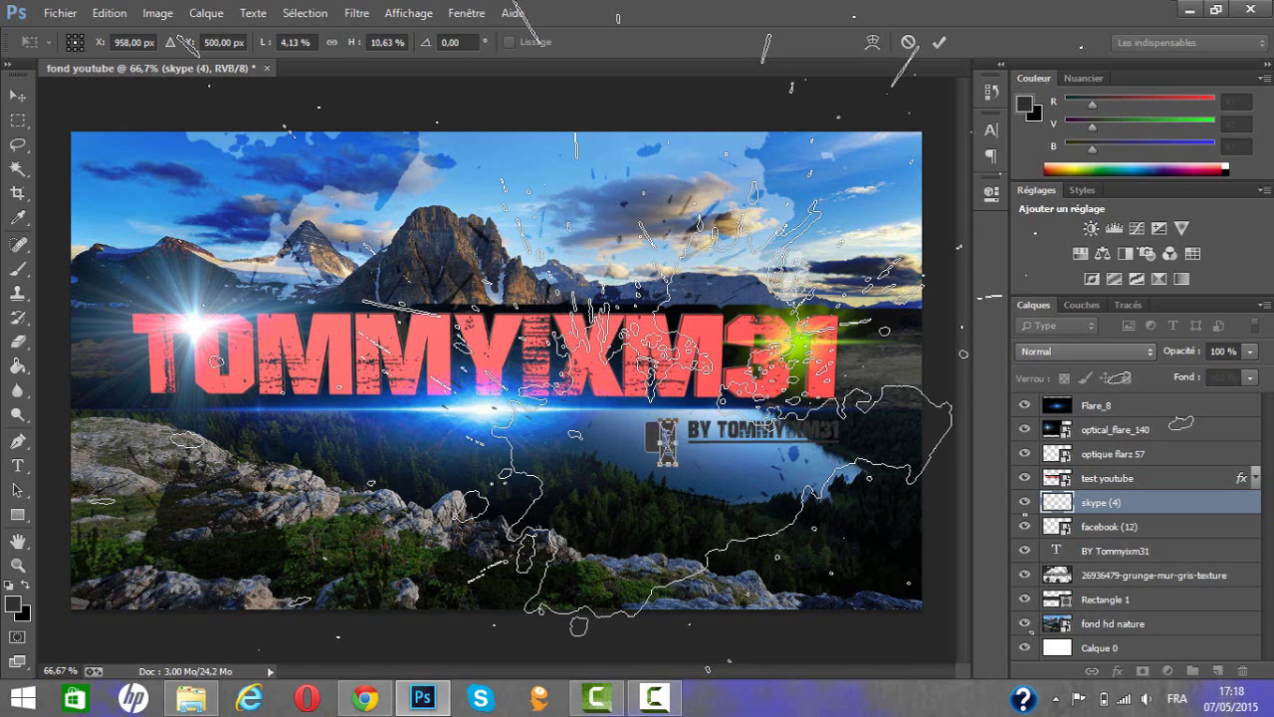
{"action": "mouse_move", "coordinate": [655, 441]}
{"action": "left_mouse_down"}
{"action": "mouse_move", "coordinate": [644, 441]}
{"action": "mouse_move", "coordinate": [660, 457]}
{"action": "left_mouse_up"}
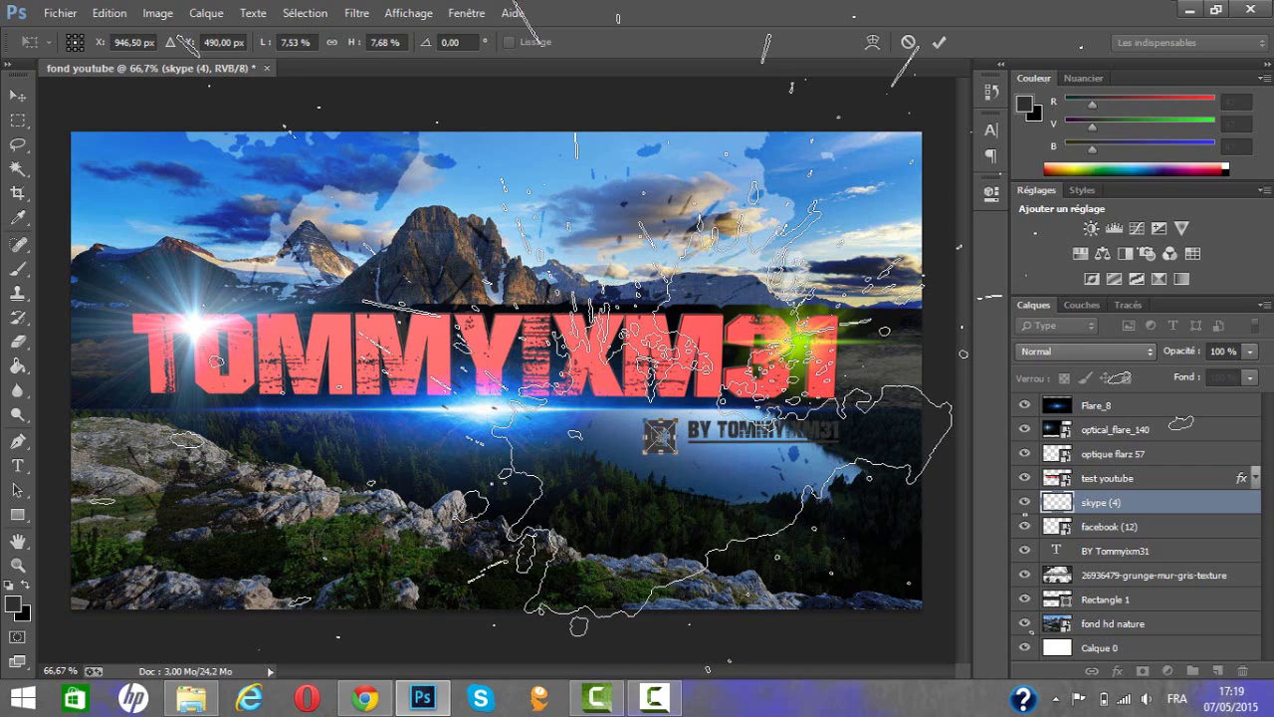
{"action": "left_click_drag", "start_coordinate": [660, 436], "coordinate": [660, 436]}
{"action": "mouse_move", "coordinate": [660, 436]}
{"action": "left_mouse_down"}
{"action": "mouse_move", "coordinate": [621, 438]}
{"action": "mouse_move", "coordinate": [660, 436]}
{"action": "left_mouse_up"}
{"action": "left_click_drag", "start_coordinate": [660, 436], "coordinate": [630, 437]}
{"action": "left_click_drag", "start_coordinate": [628, 438], "coordinate": [614, 438]}
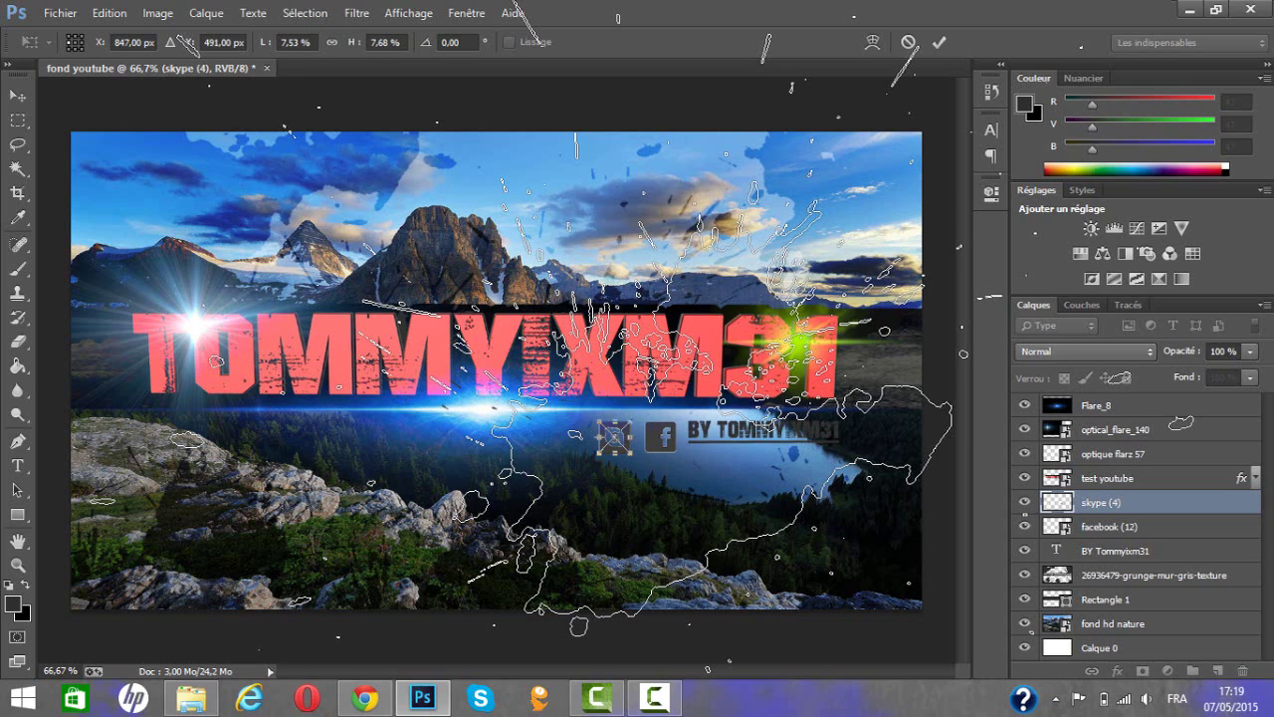
{"action": "mouse_move", "coordinate": [617, 434]}
{"action": "left_mouse_down"}
{"action": "mouse_move", "coordinate": [631, 441]}
{"action": "mouse_move", "coordinate": [613, 435]}
{"action": "left_mouse_up"}
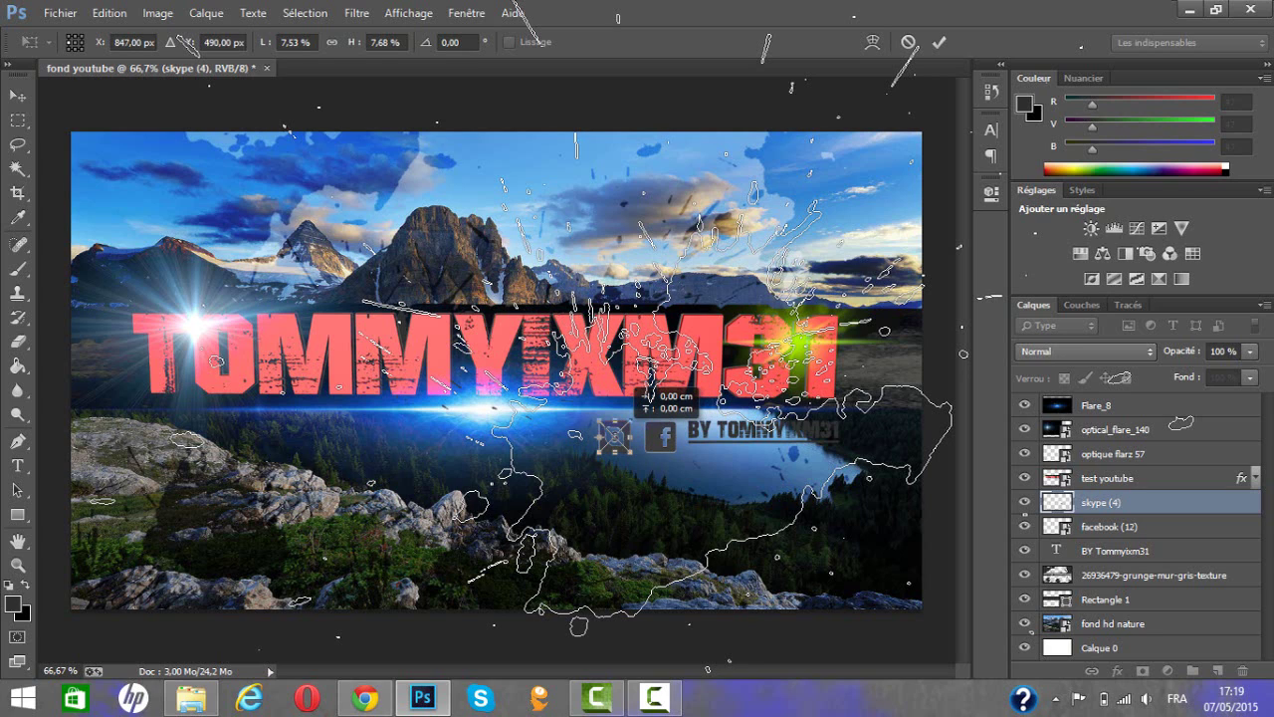
{"action": "key", "text": "Return"}
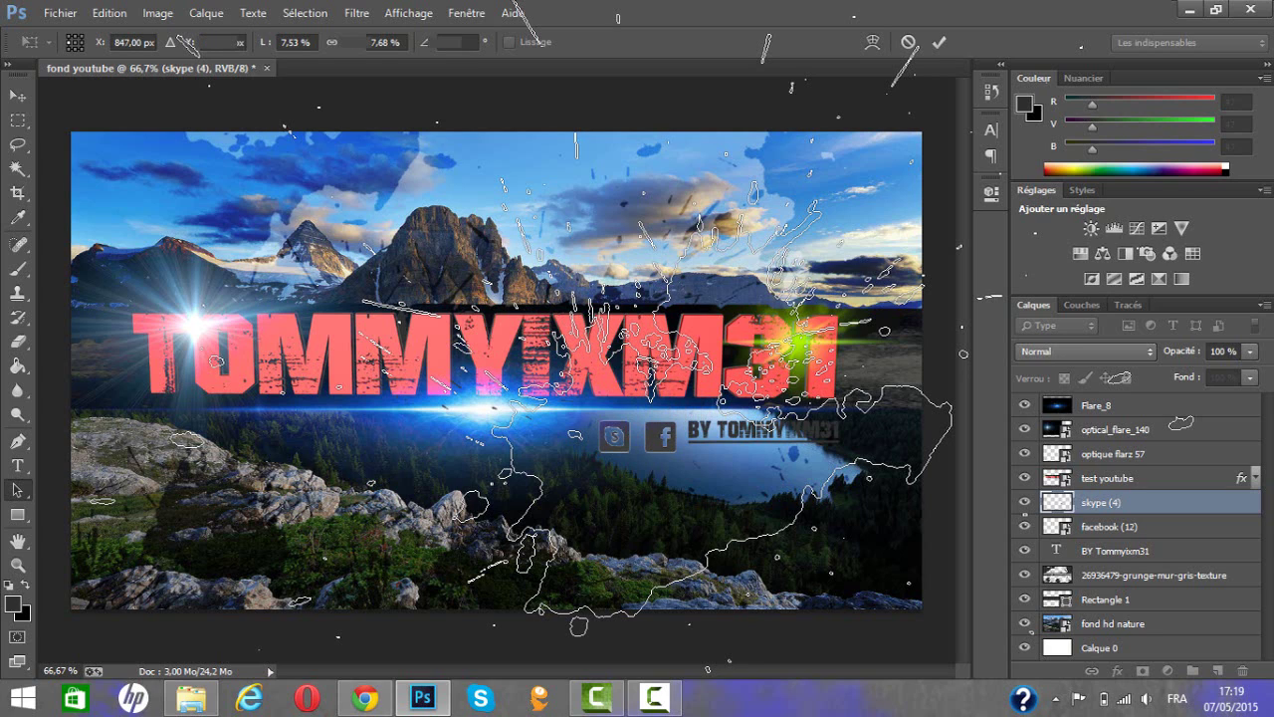
- Place the youtube (6) icon from the Mini GFX Pack folder in the Photoshop document as a new layer
{"action": "left_click", "coordinate": [190, 696]}
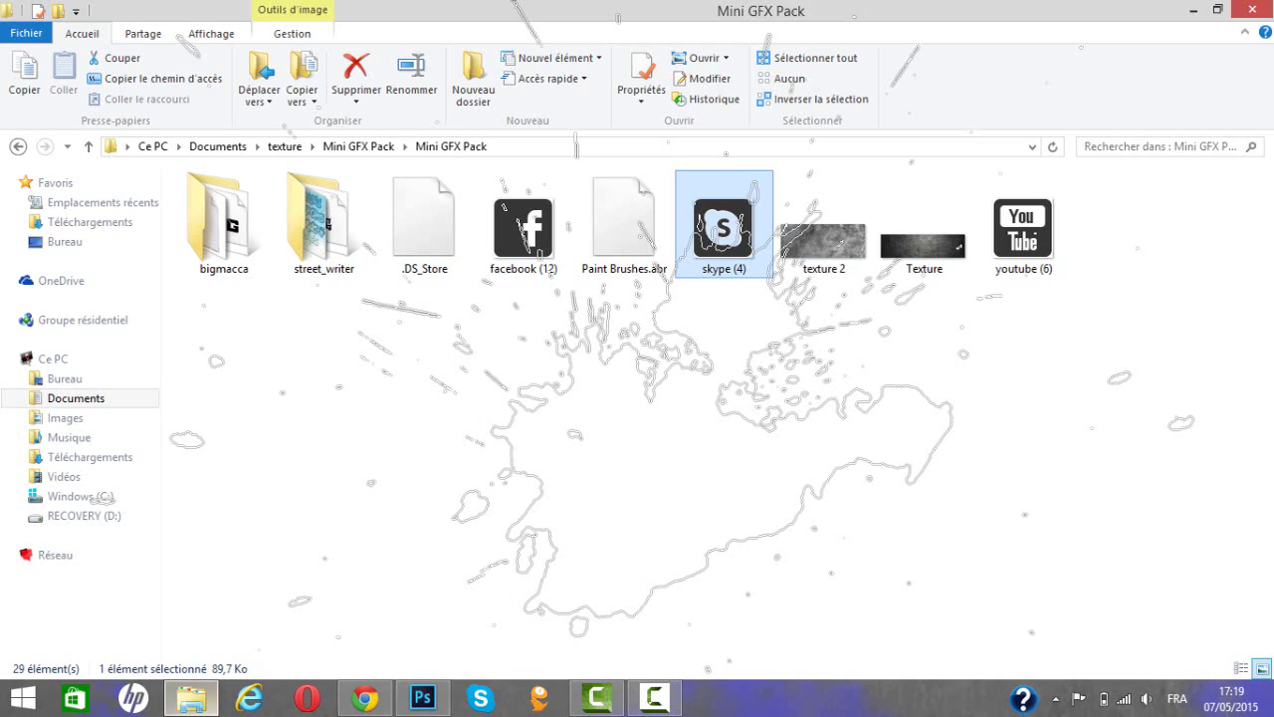
{"action": "left_click", "coordinate": [1023, 223]}
{"action": "left_click_drag", "start_coordinate": [1023, 227], "coordinate": [587, 299]}
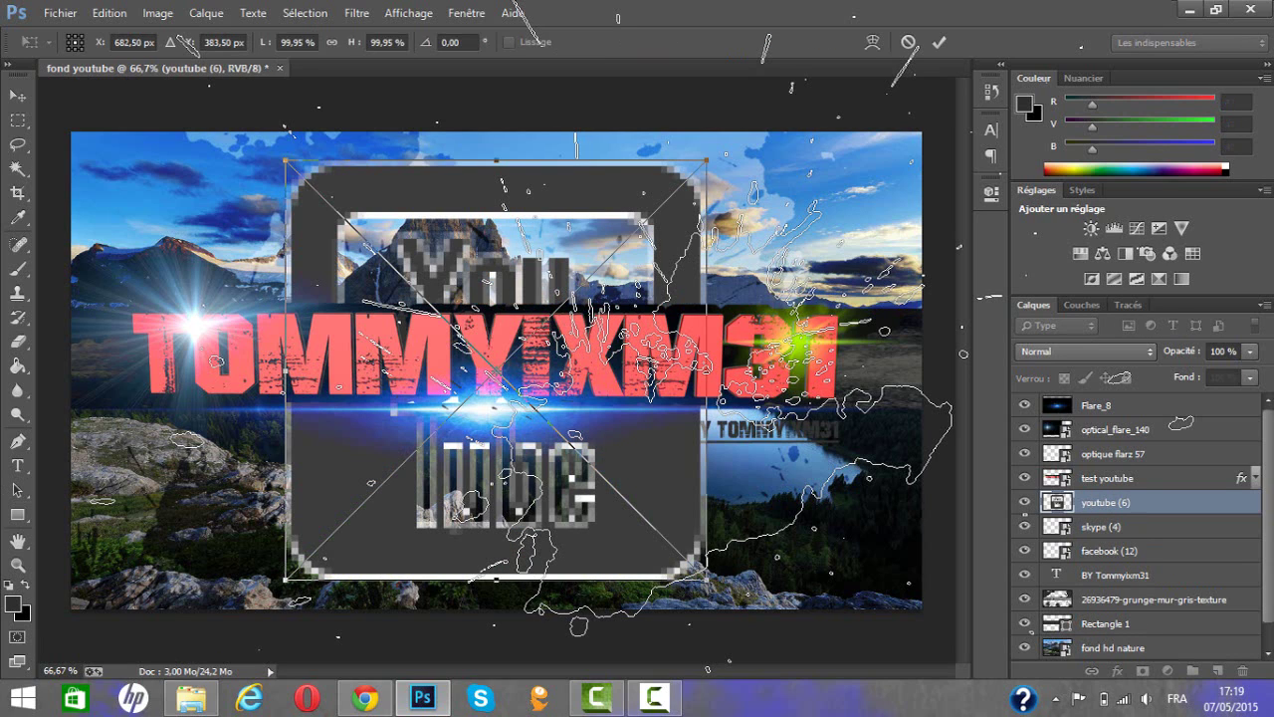
- Scale the youtube (6) icon to 7.53 % and place it in line beside the Skype icon
{"action": "left_click_drag", "start_coordinate": [707, 161], "coordinate": [587, 443], "text": "shift"}
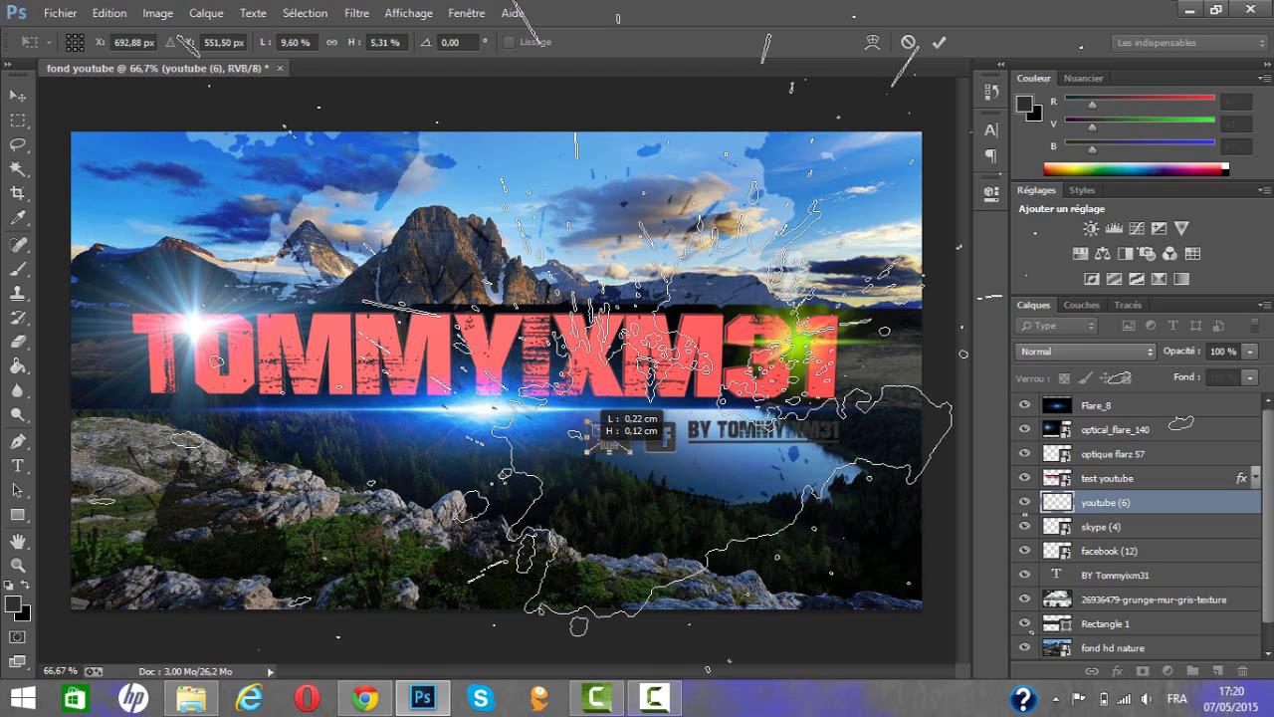
{"action": "key", "text": "ctrl+z"}
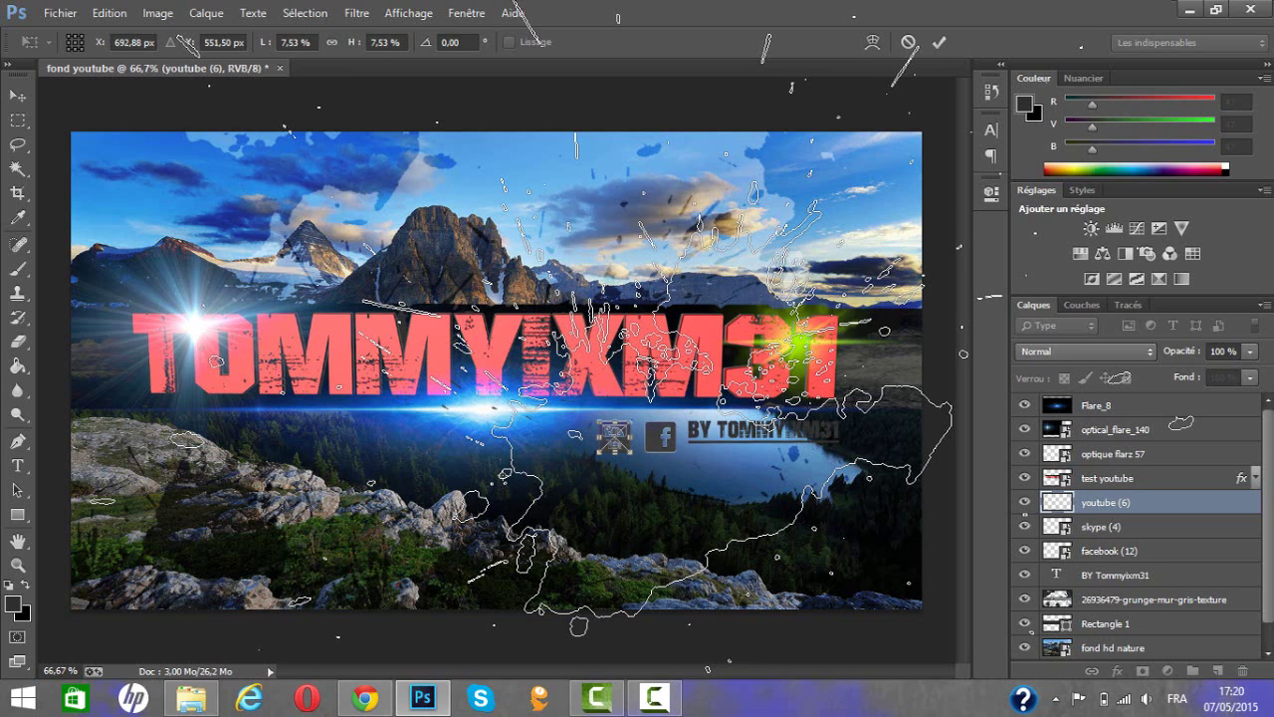
{"action": "left_click_drag", "start_coordinate": [614, 438], "coordinate": [566, 438]}
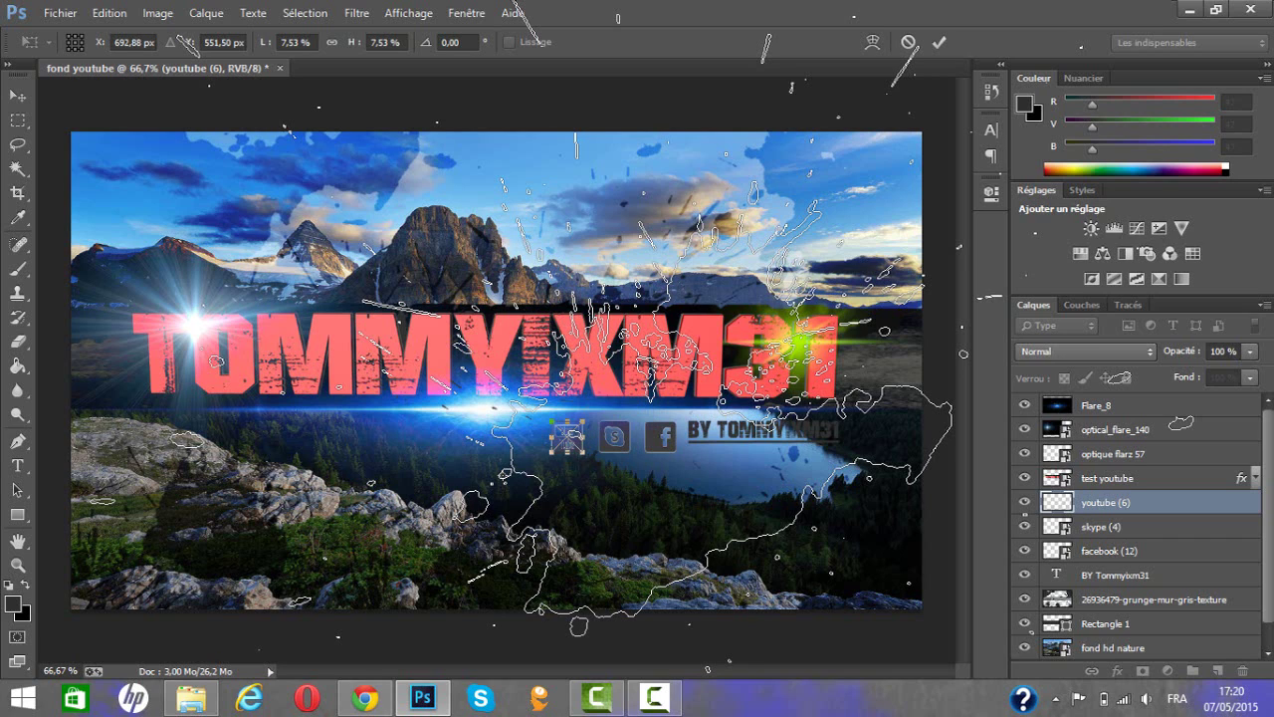
{"action": "left_click_drag", "start_coordinate": [503, 476], "coordinate": [567, 437]}
{"action": "key", "text": "Return"}
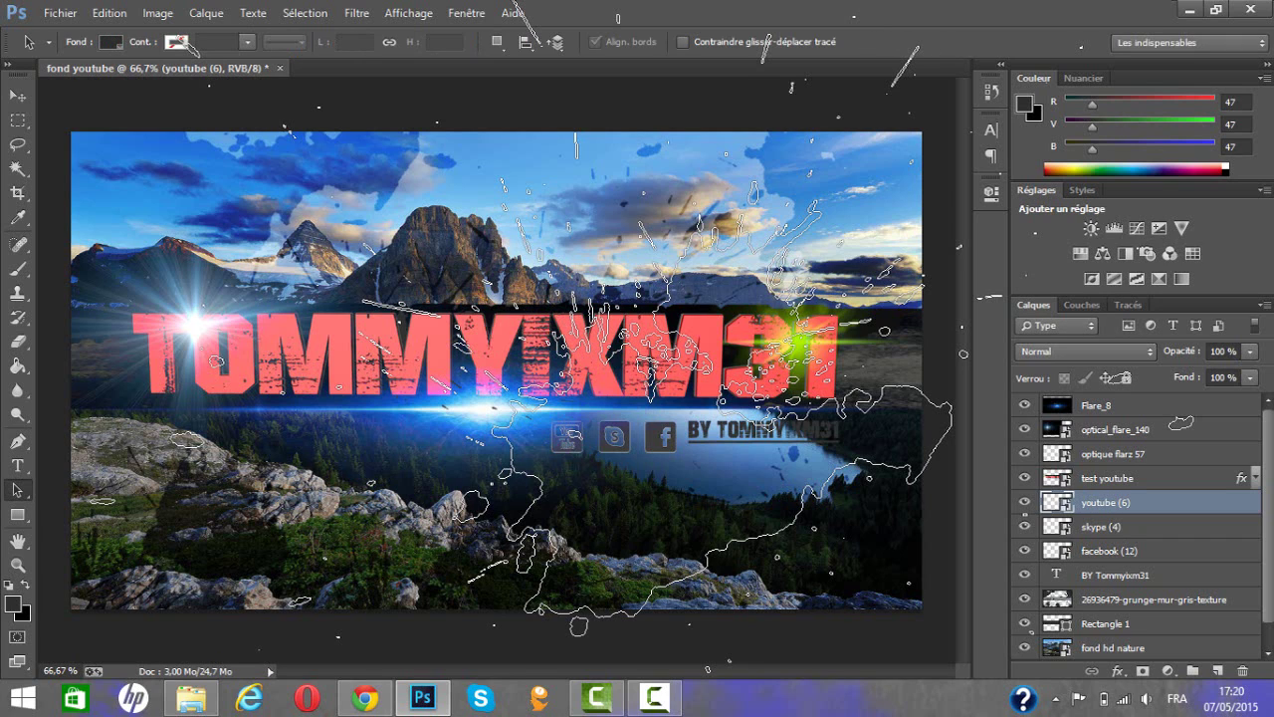
{"action": "key", "text": "alt"}
{"action": "left_click", "coordinate": [59, 13]}
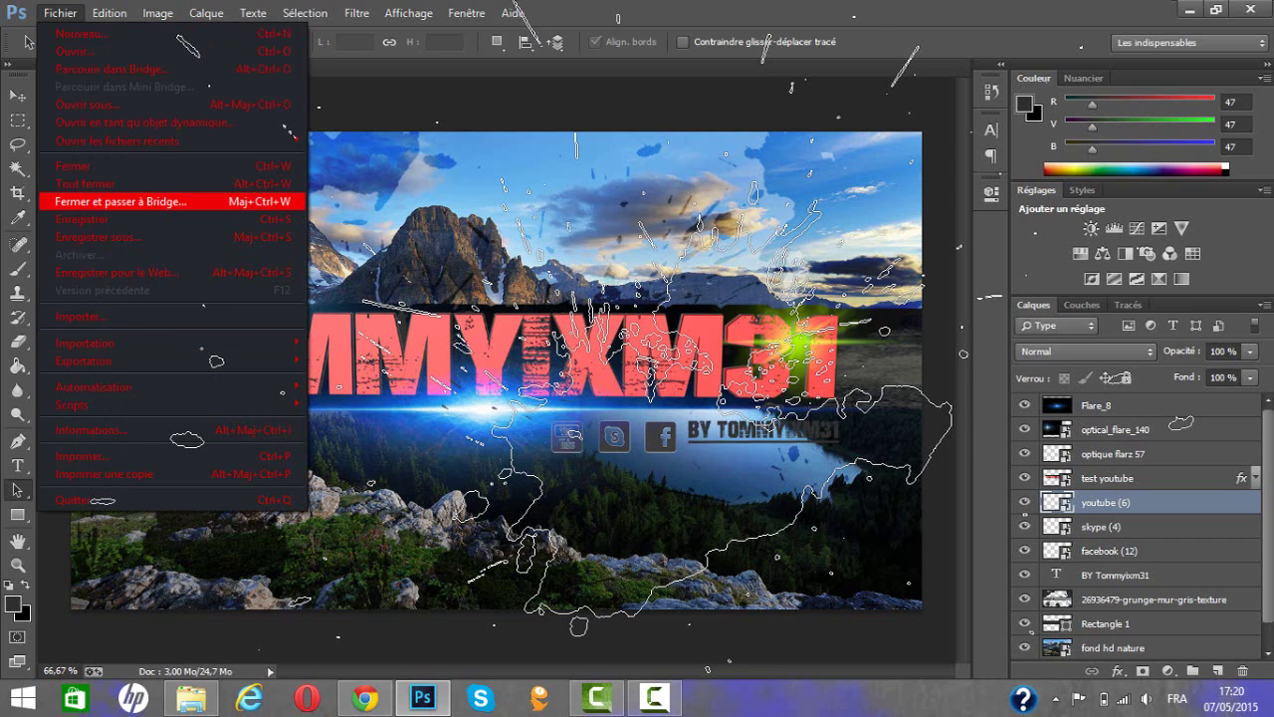
{"action": "key", "text": "Up"}
{"action": "key", "text": "Up"}
{"action": "key", "text": "Up"}
{"action": "key", "text": "Up"}
{"action": "key", "text": "Up"}
{"action": "key", "text": "Down"}
{"action": "key", "text": "Down"}
{"action": "key", "text": "Down"}
{"action": "key", "text": "Down"}
{"action": "key", "text": "Down"}
{"action": "key", "text": "Down"}
{"action": "key", "text": "Down"}
{"action": "key", "text": "Down"}
{"action": "key", "text": "Down"}
{"action": "key", "text": "Up"}
{"action": "key", "text": "Up"}
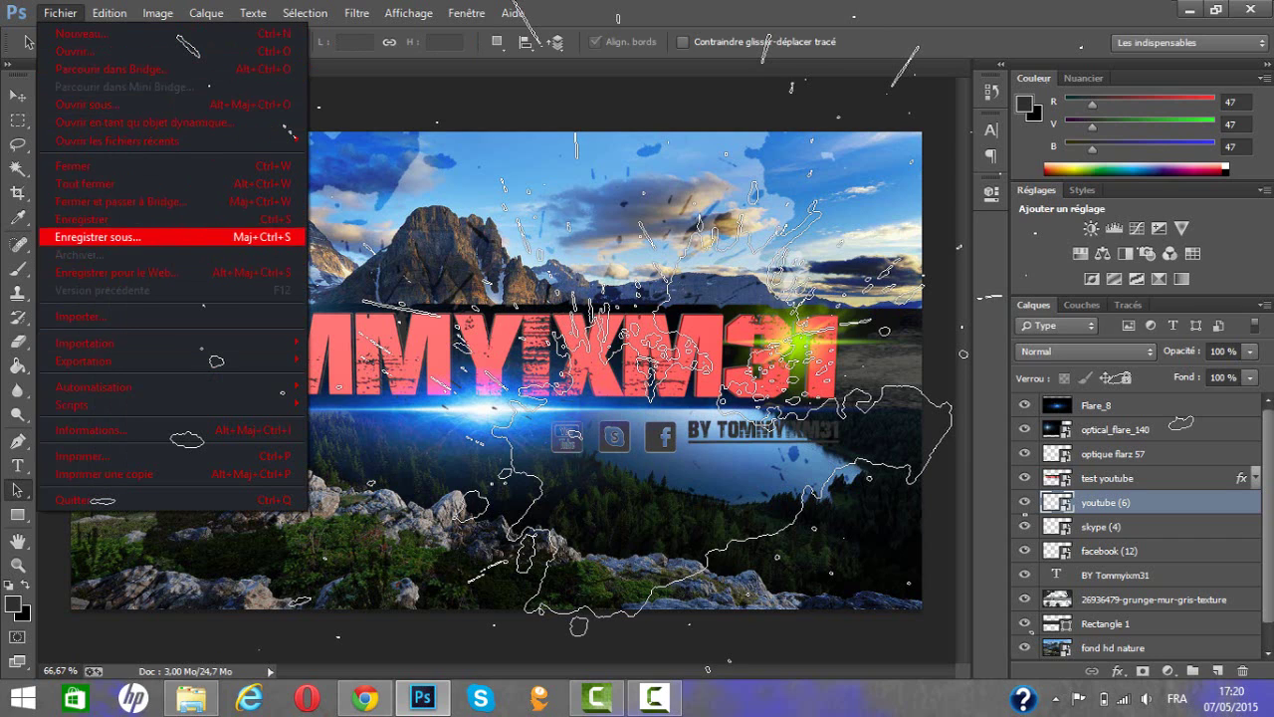
{"action": "key", "text": "Escape"}
{"action": "key", "text": "Escape"}
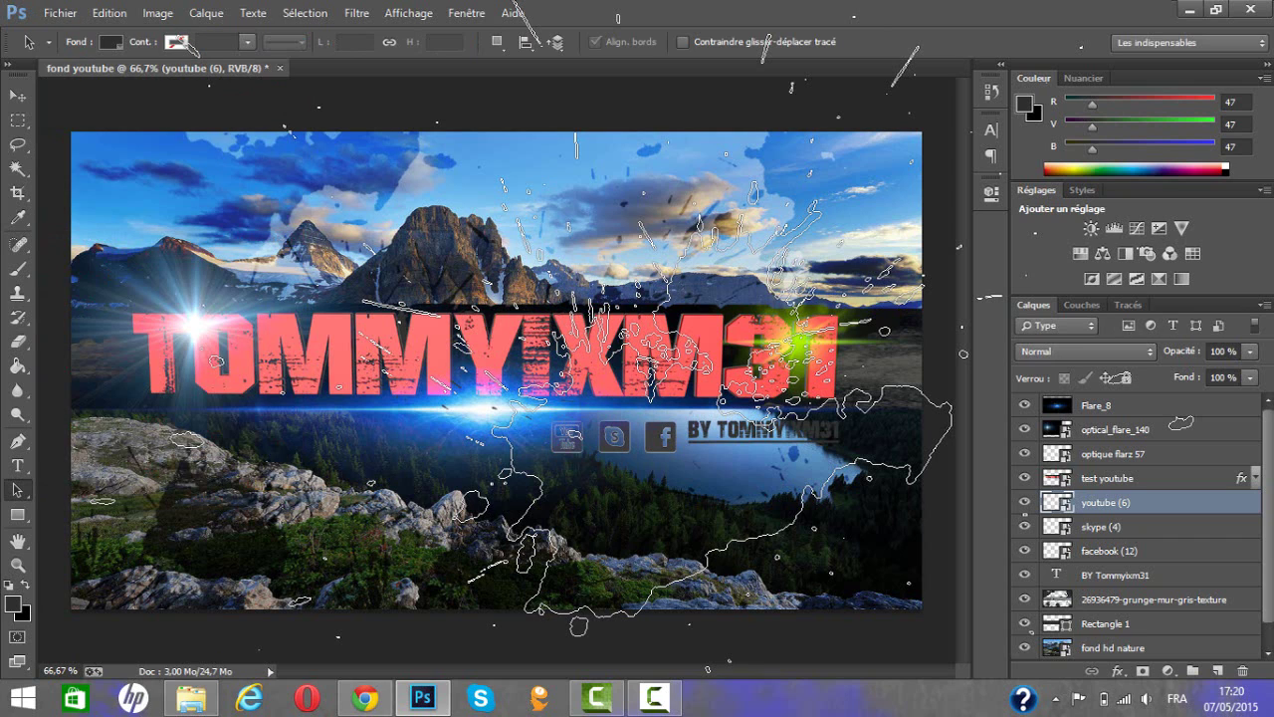
- Save a PNG copy of the document as "fond youtube" in Images > fond d'escrant, accepting the PNG options
{"action": "key", "text": "ctrl+shift+s"}
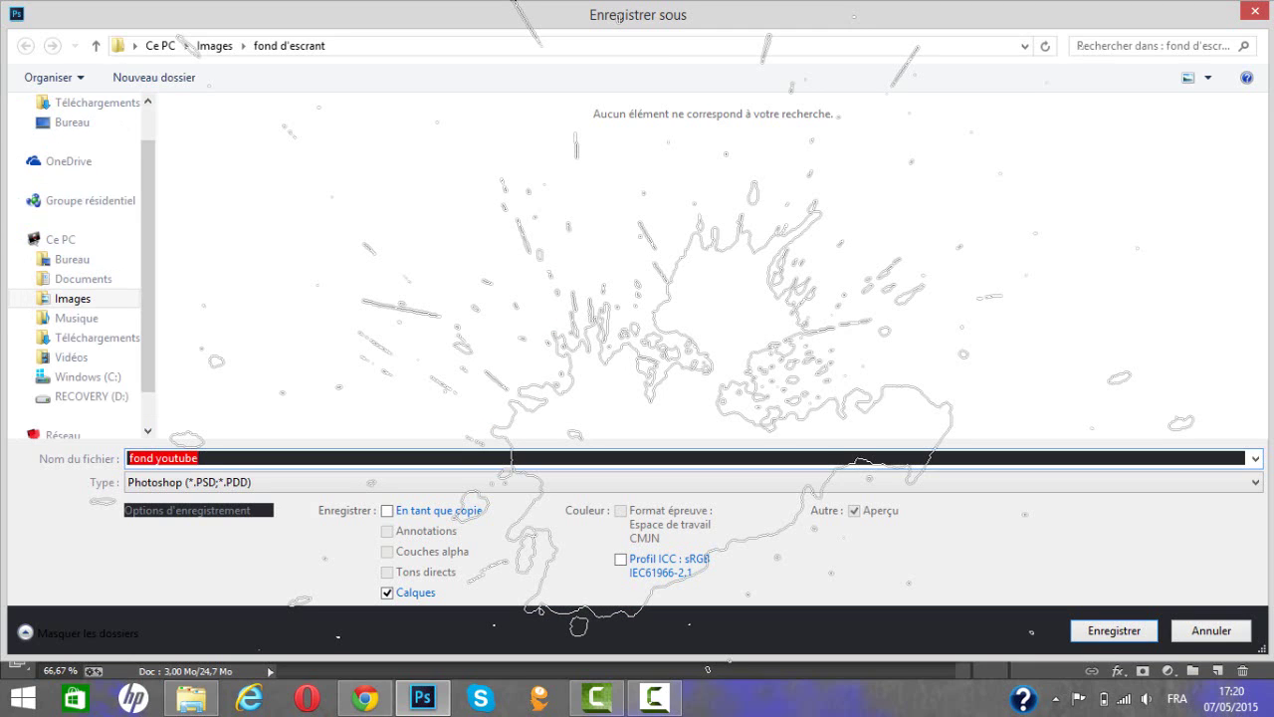
{"action": "left_click", "coordinate": [693, 482]}
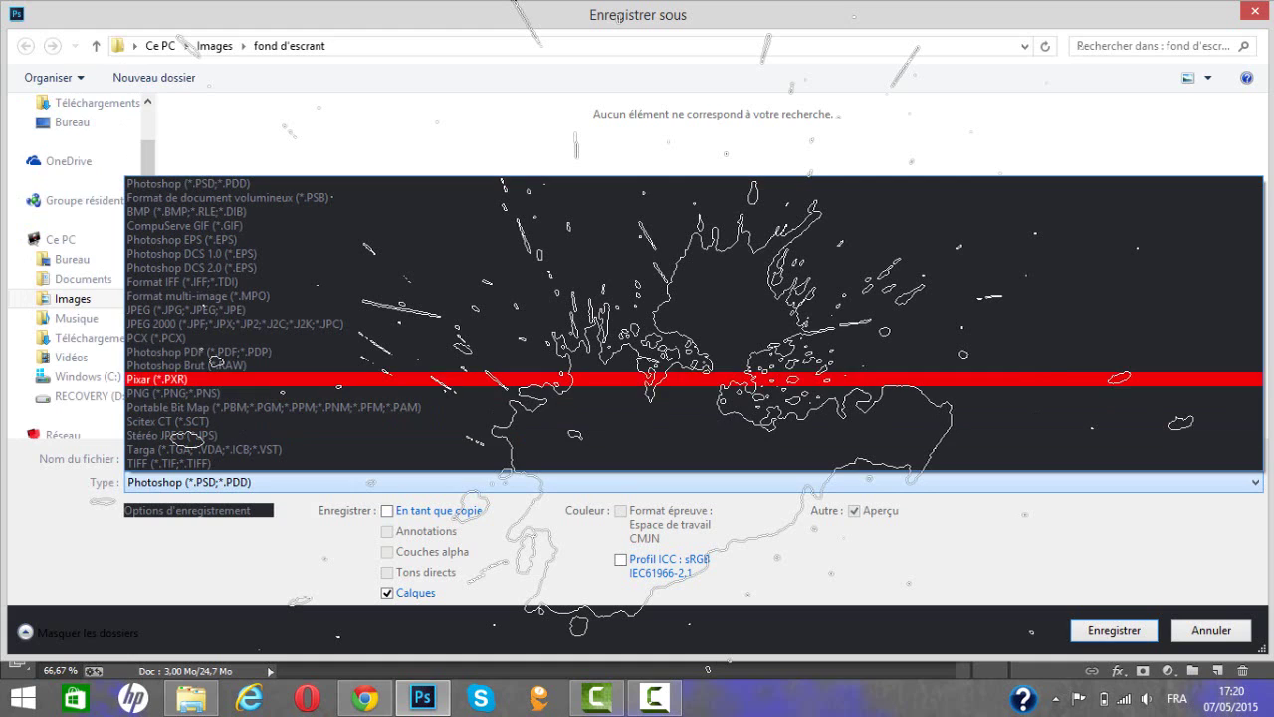
{"action": "left_click", "coordinate": [137, 393]}
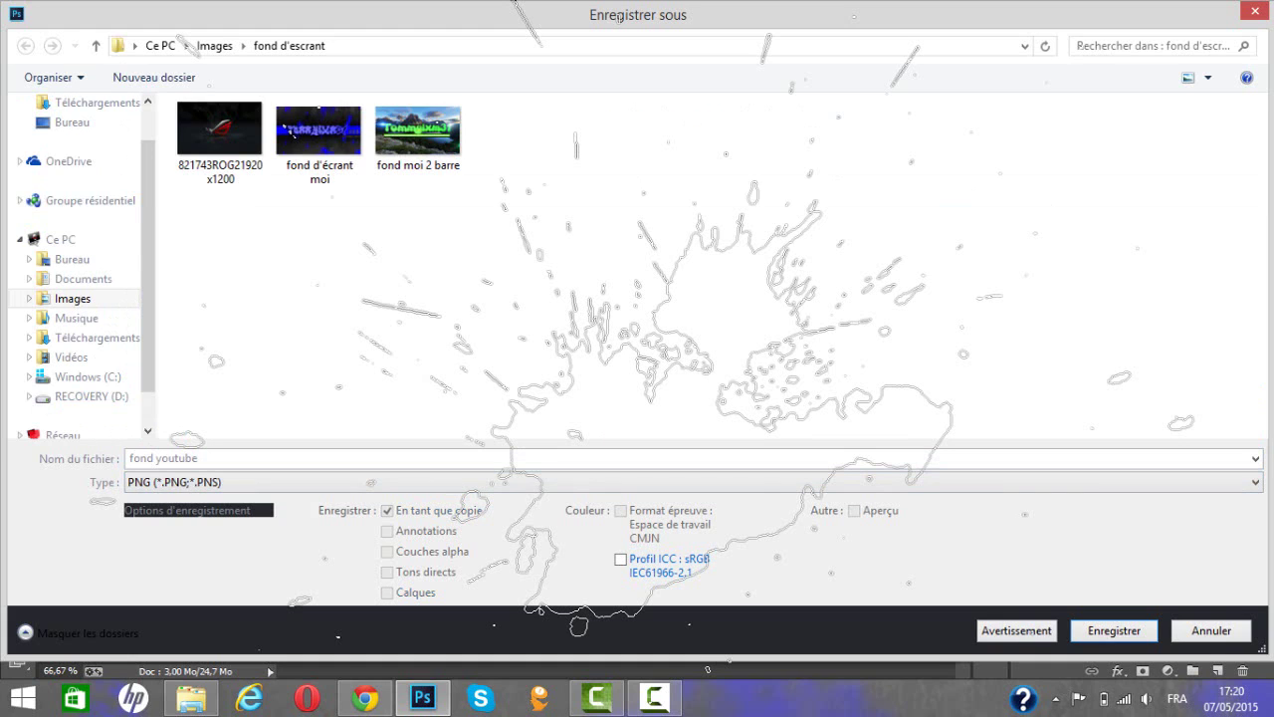
{"action": "left_click", "coordinate": [1114, 630]}
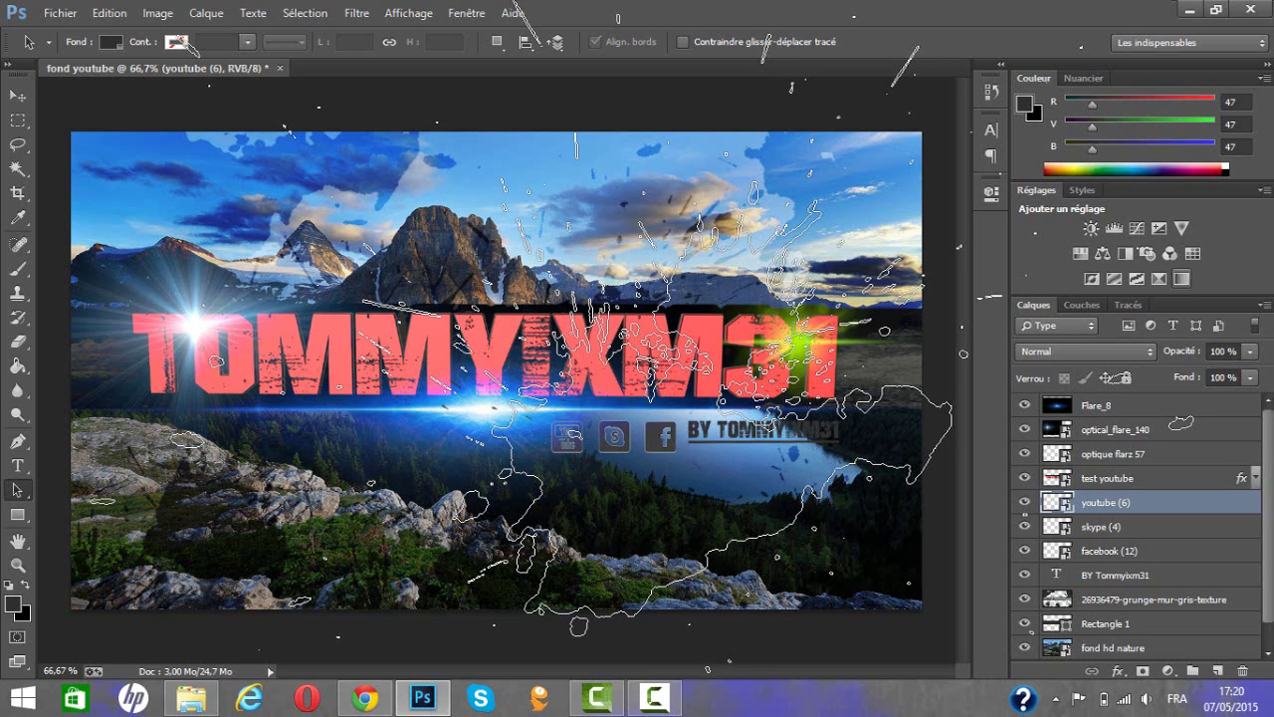
{"action": "key", "text": "Return"}
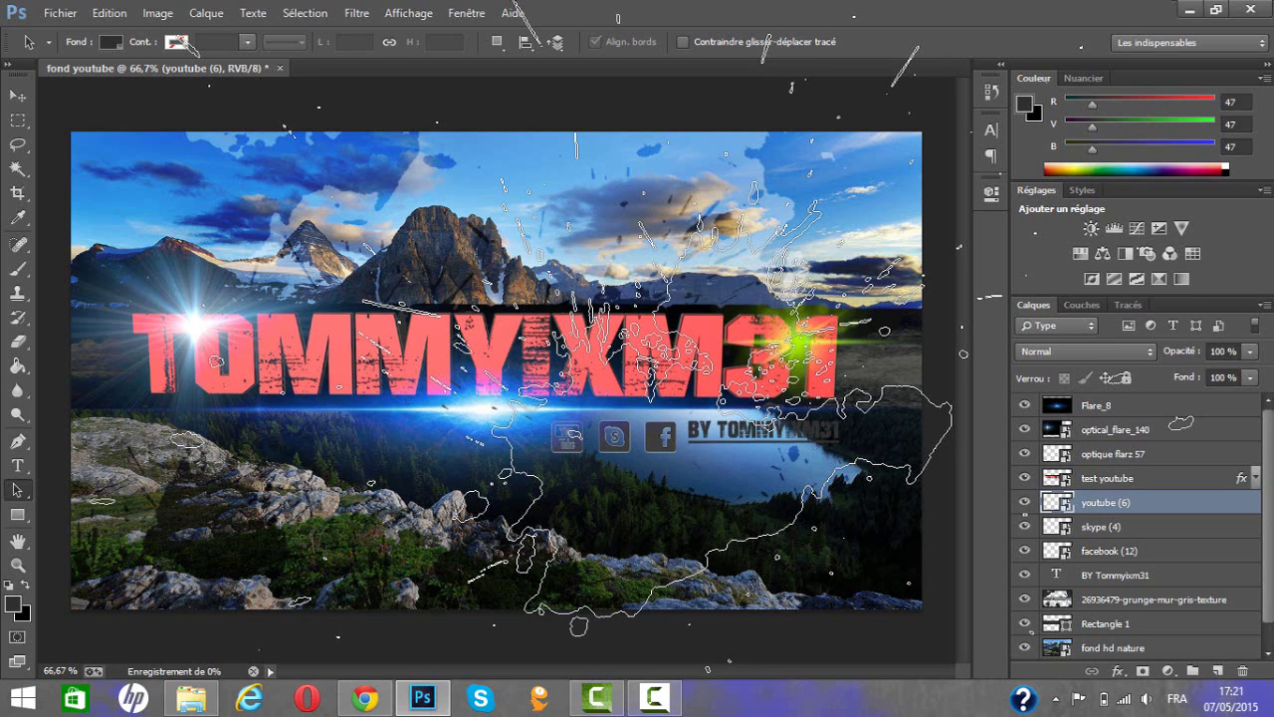
- Quit Photoshop and accept that it closes once the background save is finished
{"action": "key", "text": "ctrl+q"}
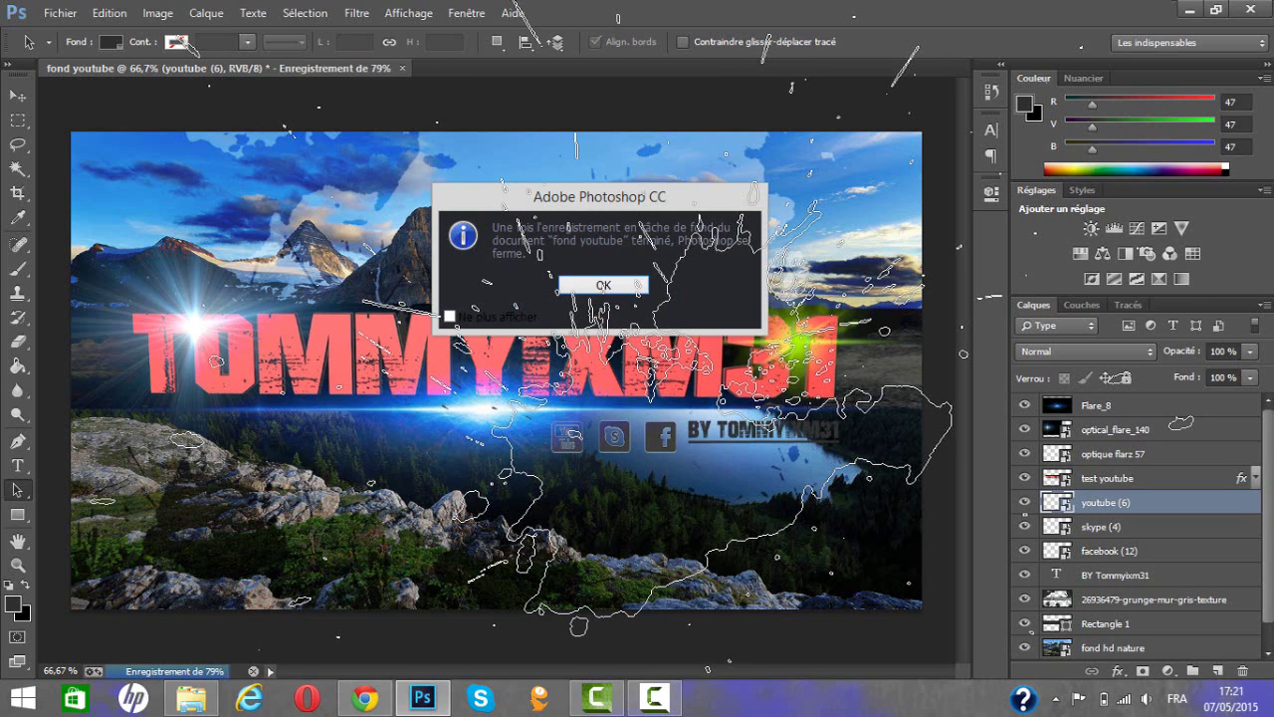
{"action": "key", "text": "Return"}
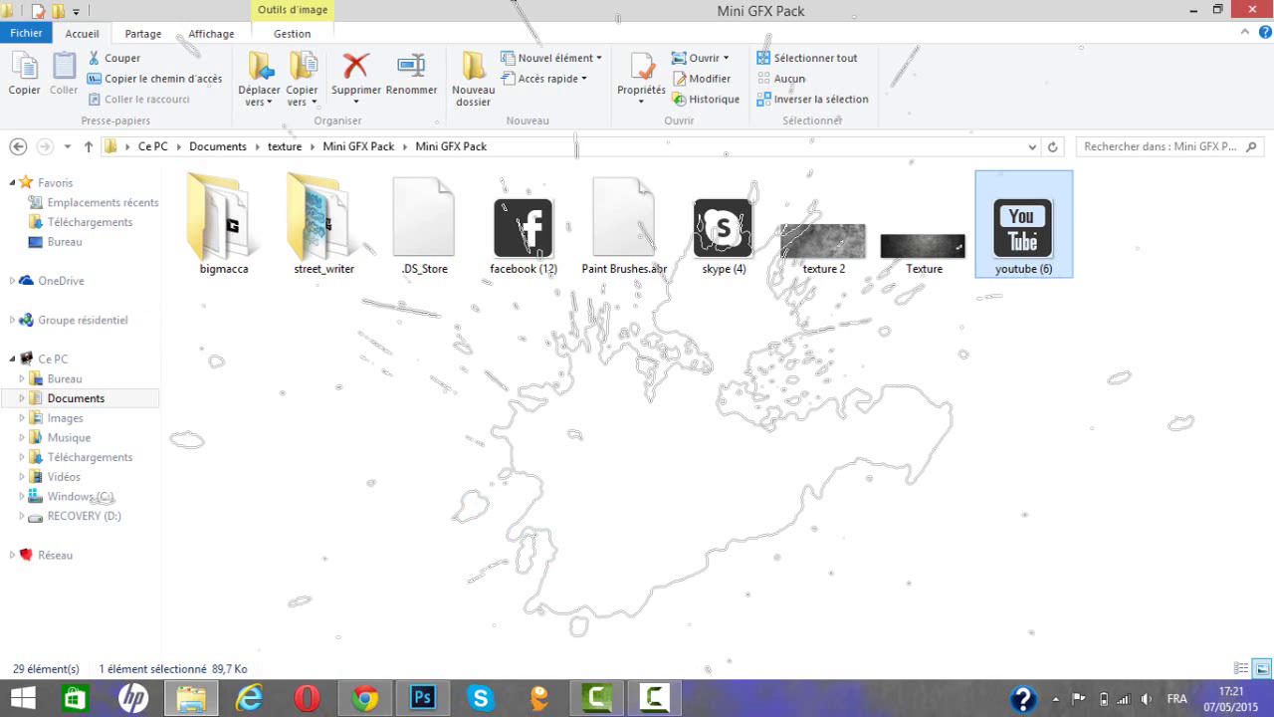
- Open the Images > fond d'escrant folder in File Explorer and let Photoshop quit without saving the document's changes
{"action": "key", "text": "BackSpace"}
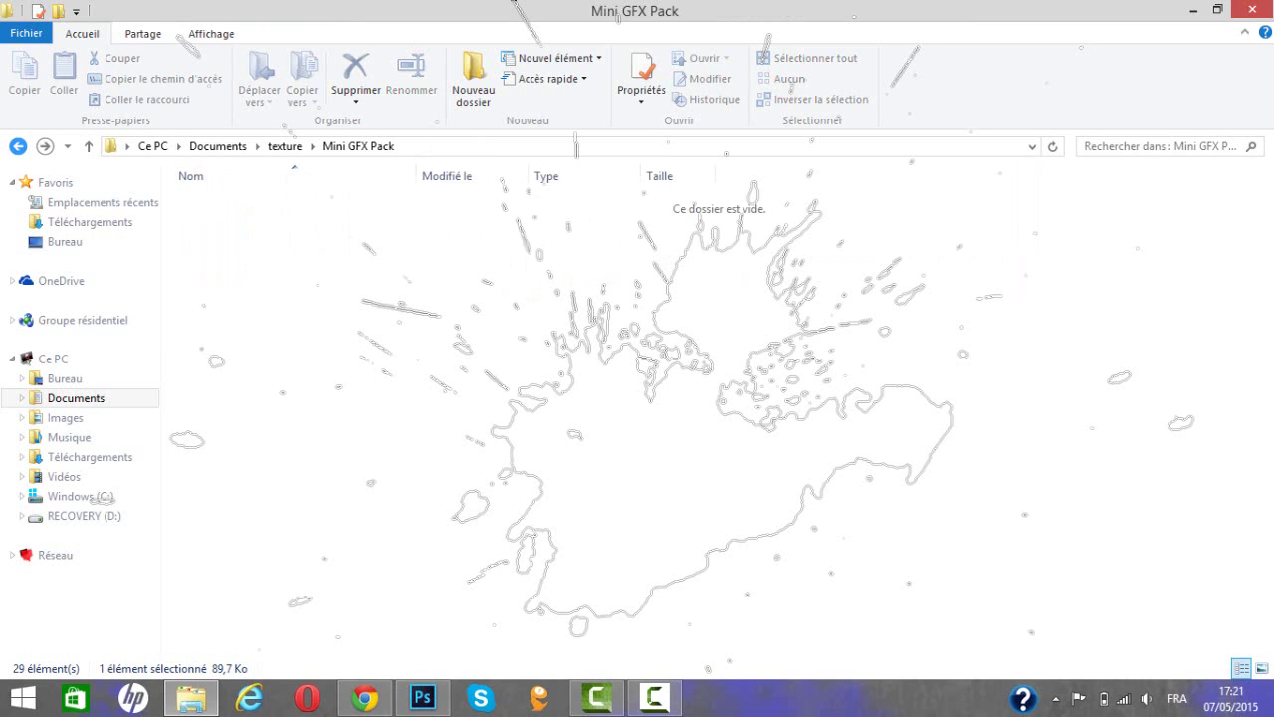
{"action": "key", "text": "BackSpace"}
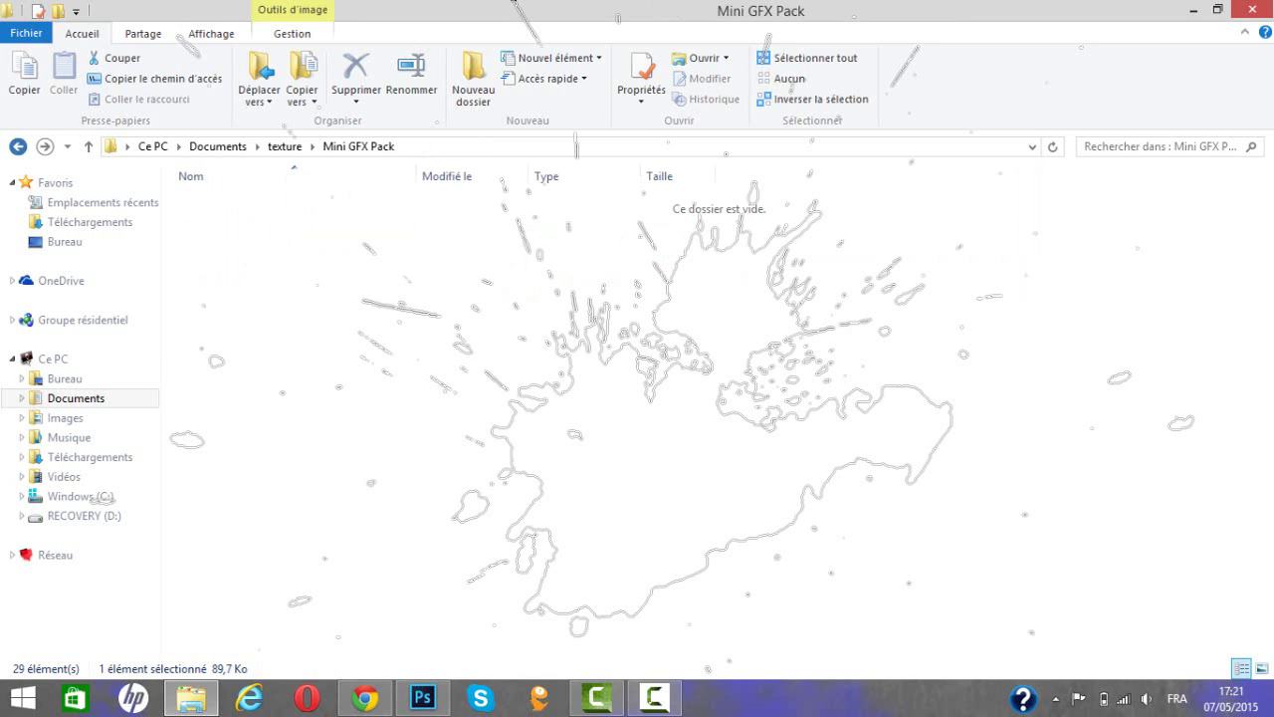
{"action": "left_click", "coordinate": [65, 417]}
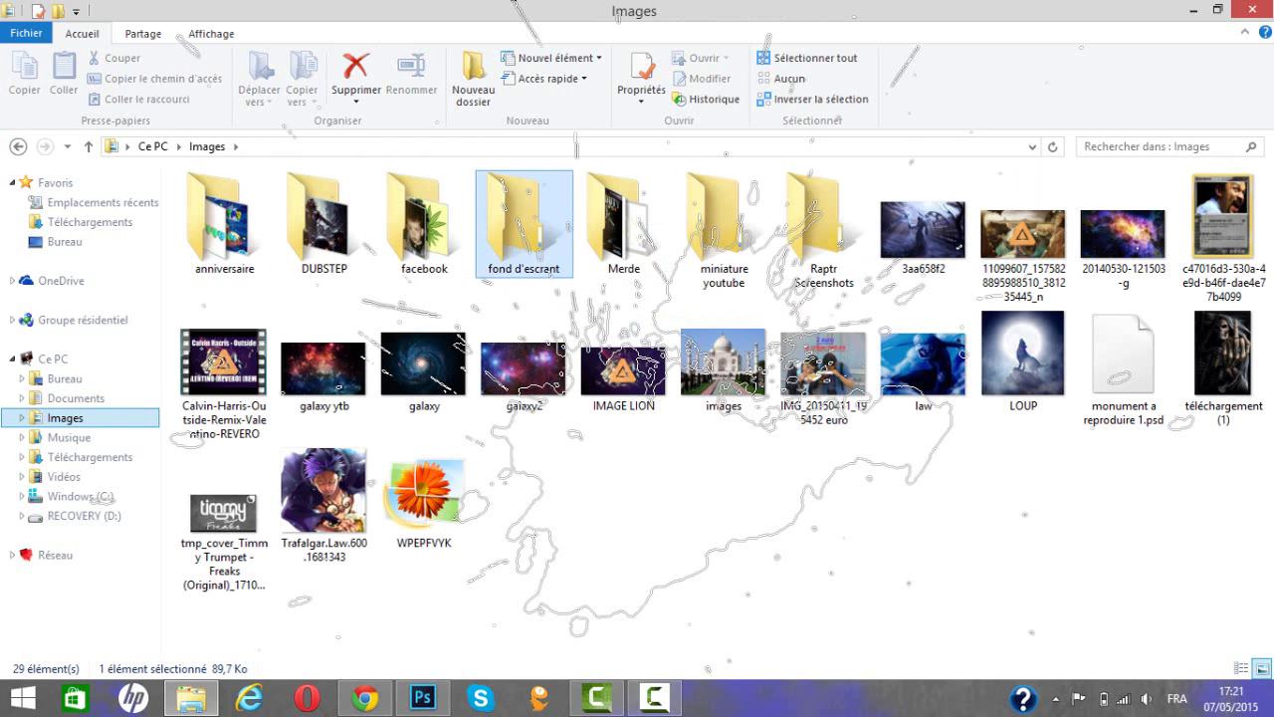
{"action": "key", "text": "Return"}
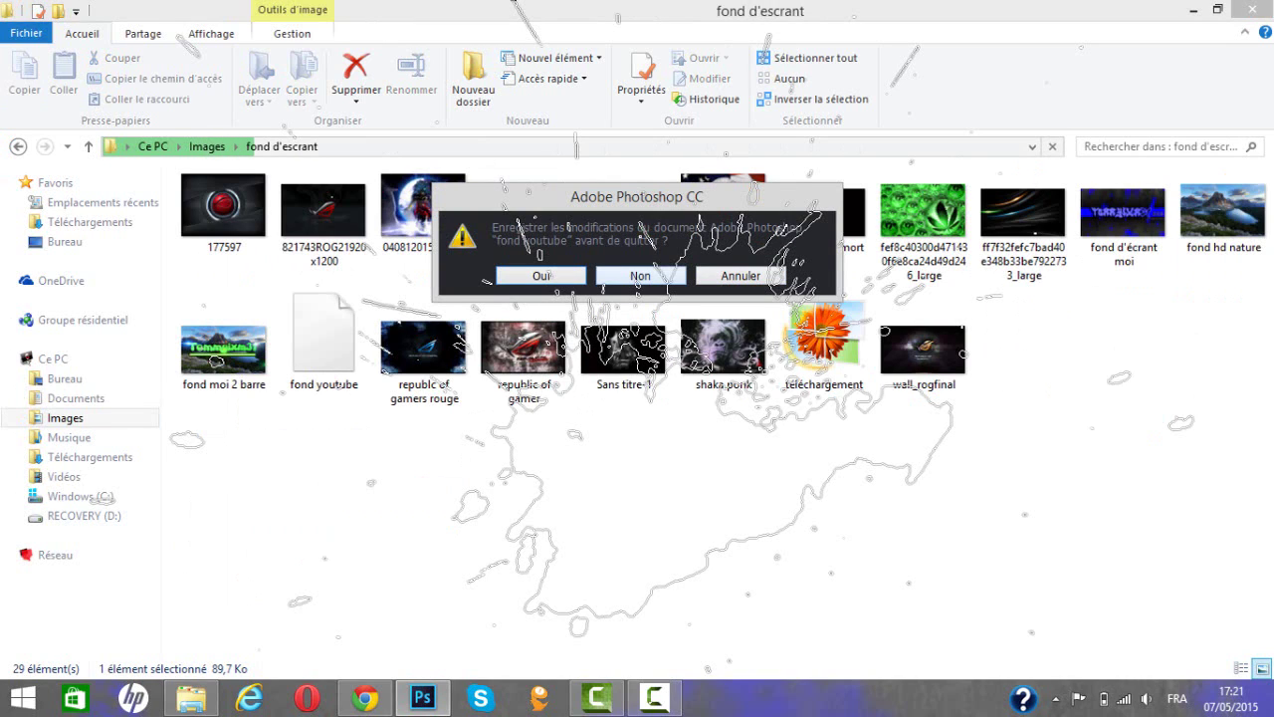
{"action": "left_click", "coordinate": [640, 275]}
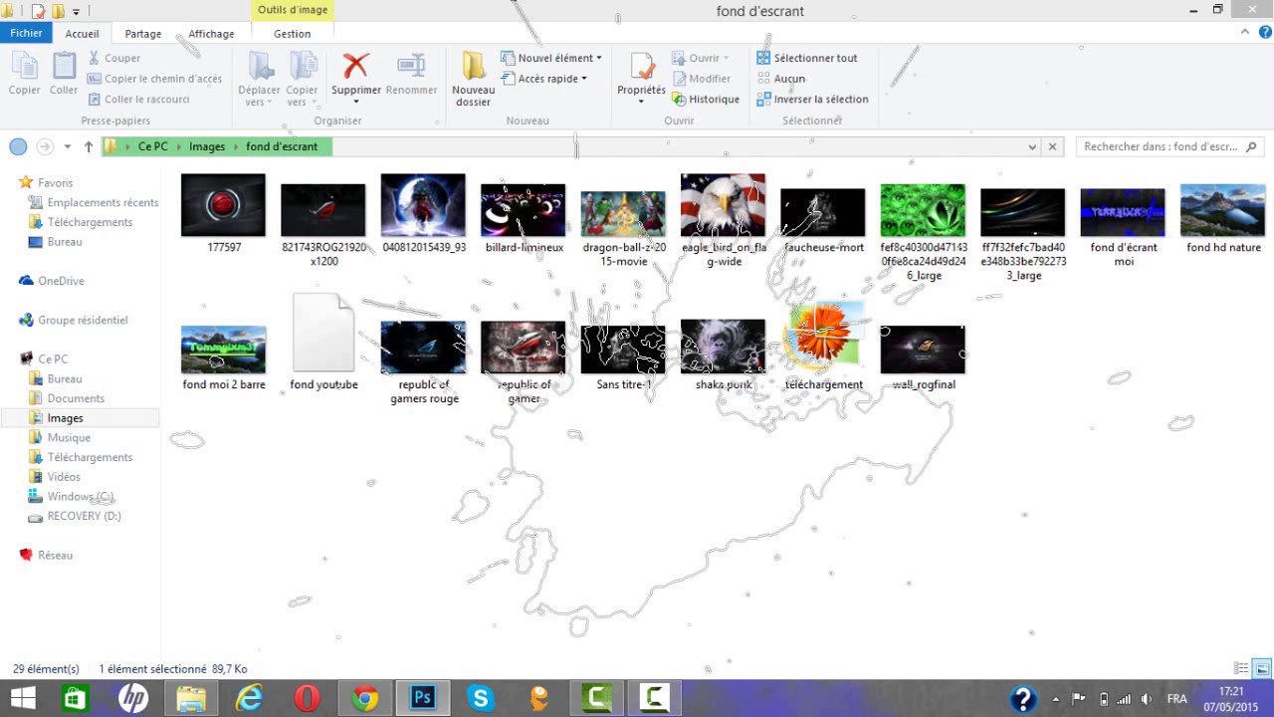
- Look at the Miniature youtube picture in the Images > miniature youtube folder and return to Images
{"action": "left_click", "coordinate": [18, 146]}
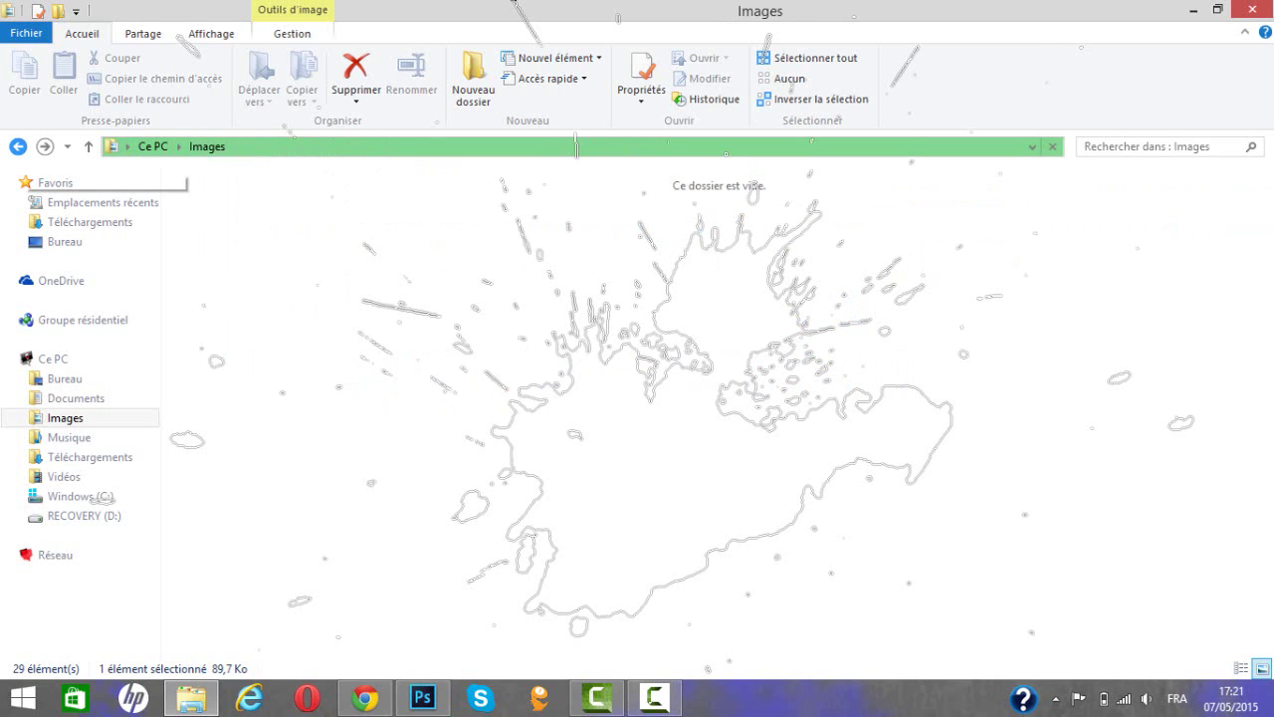
{"action": "key", "text": "Right"}
{"action": "key", "text": "Right"}
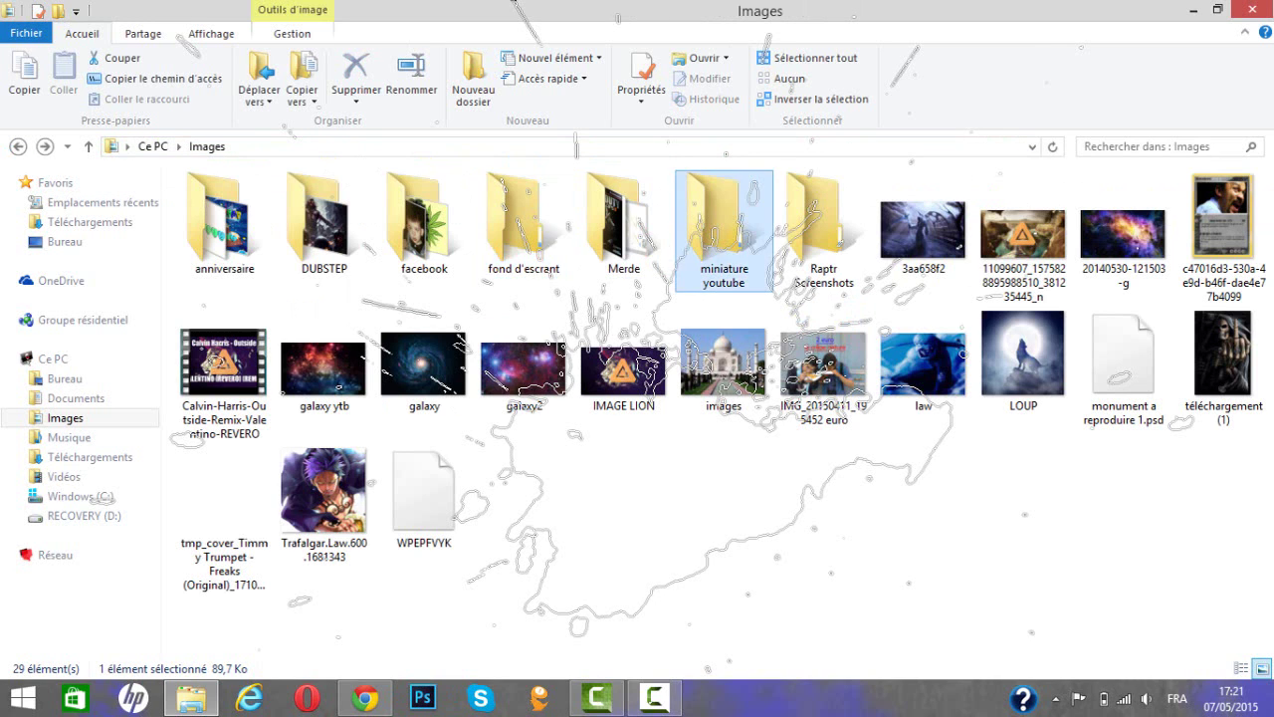
{"action": "key", "text": "Return"}
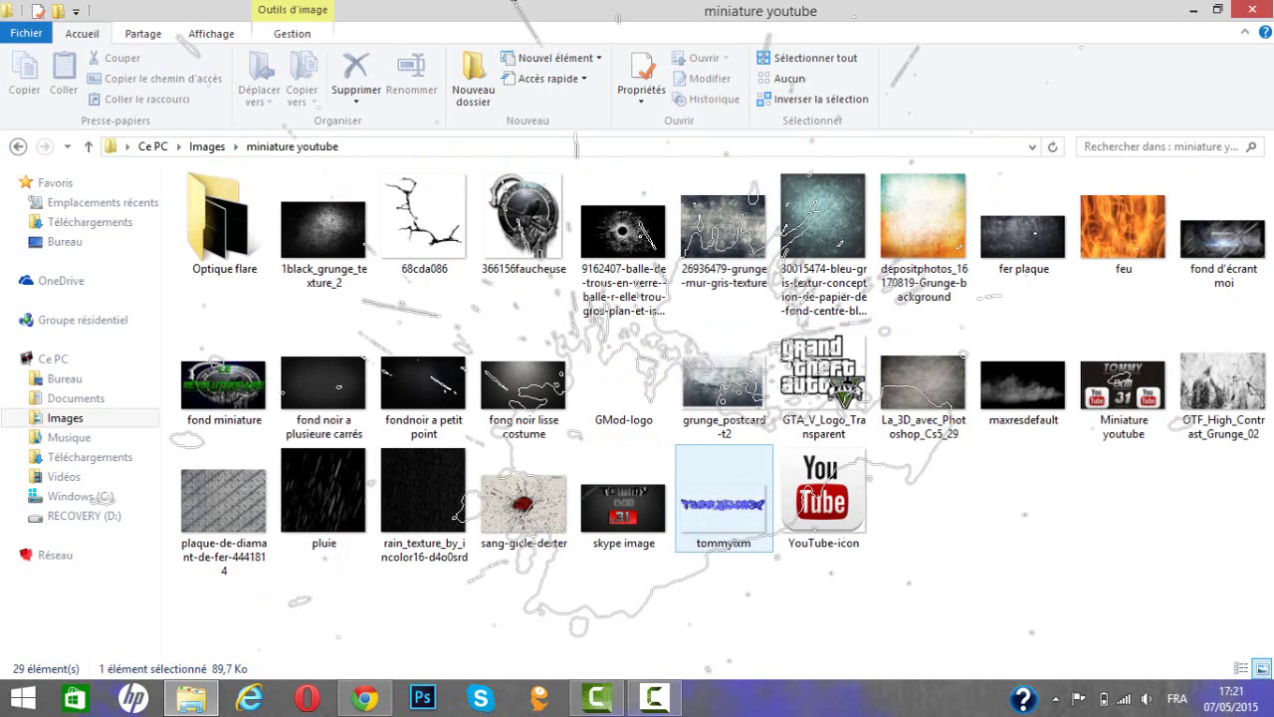
{"action": "left_click", "coordinate": [1122, 389]}
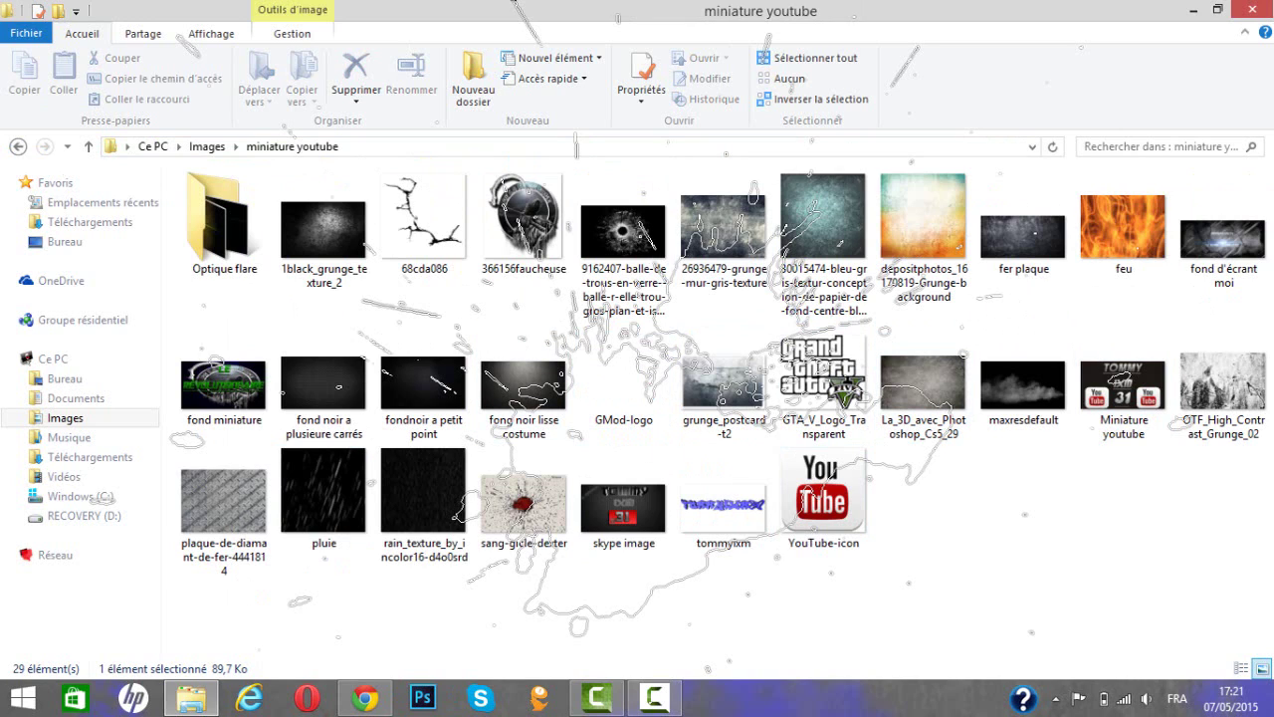
{"action": "key", "text": "alt+Up"}
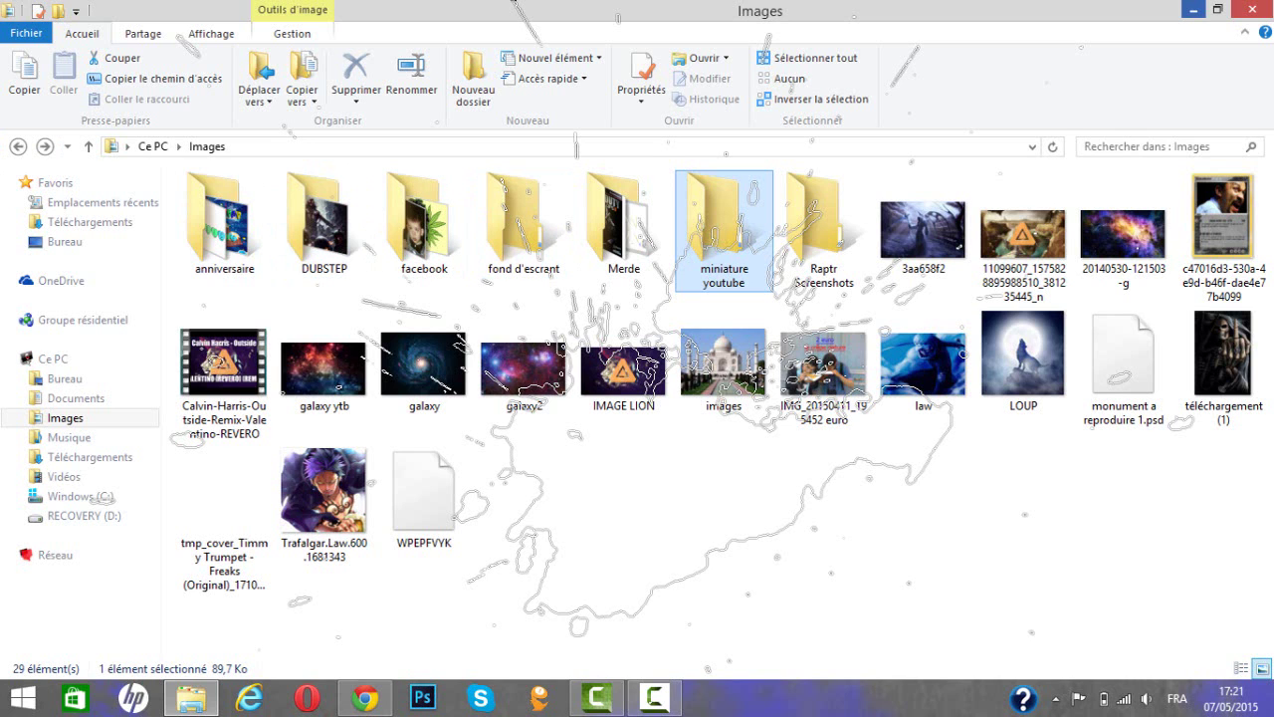
- Minimize File Explorer to view the desktop and bring the Images folder window back
{"action": "left_click", "coordinate": [1193, 10]}
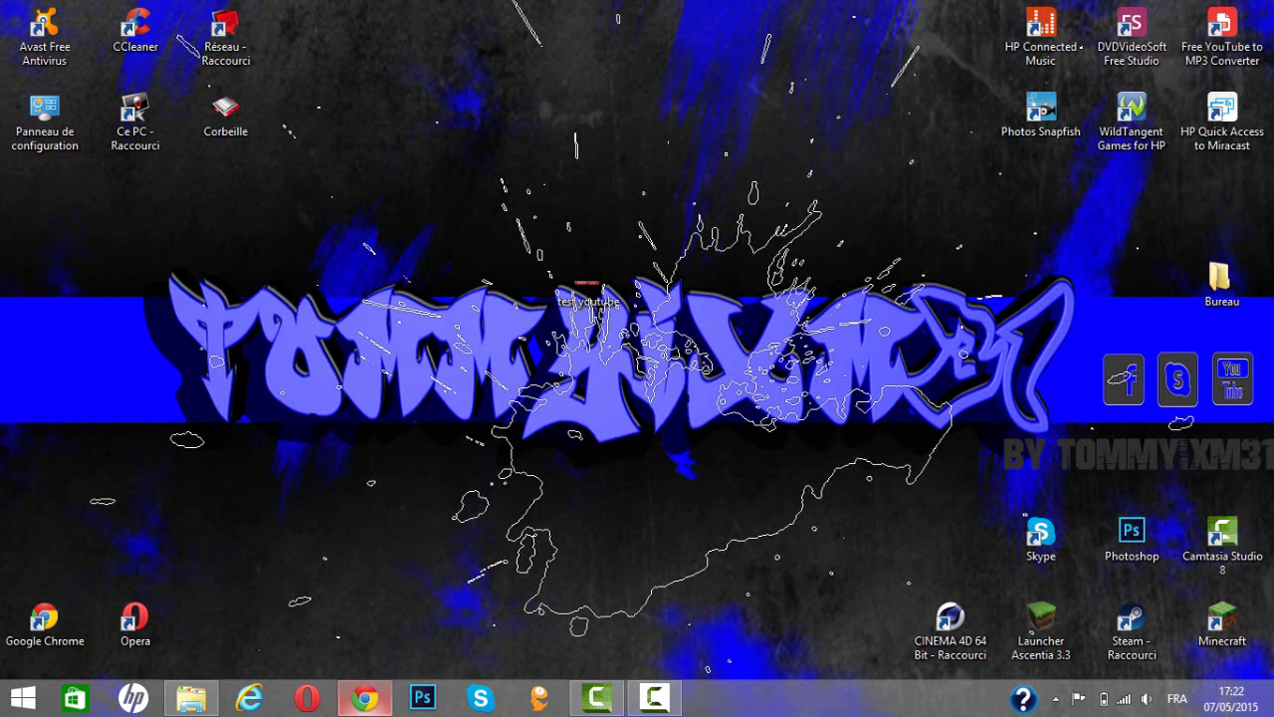
{"action": "left_click", "coordinate": [365, 696]}
{"action": "left_click", "coordinate": [364, 696]}
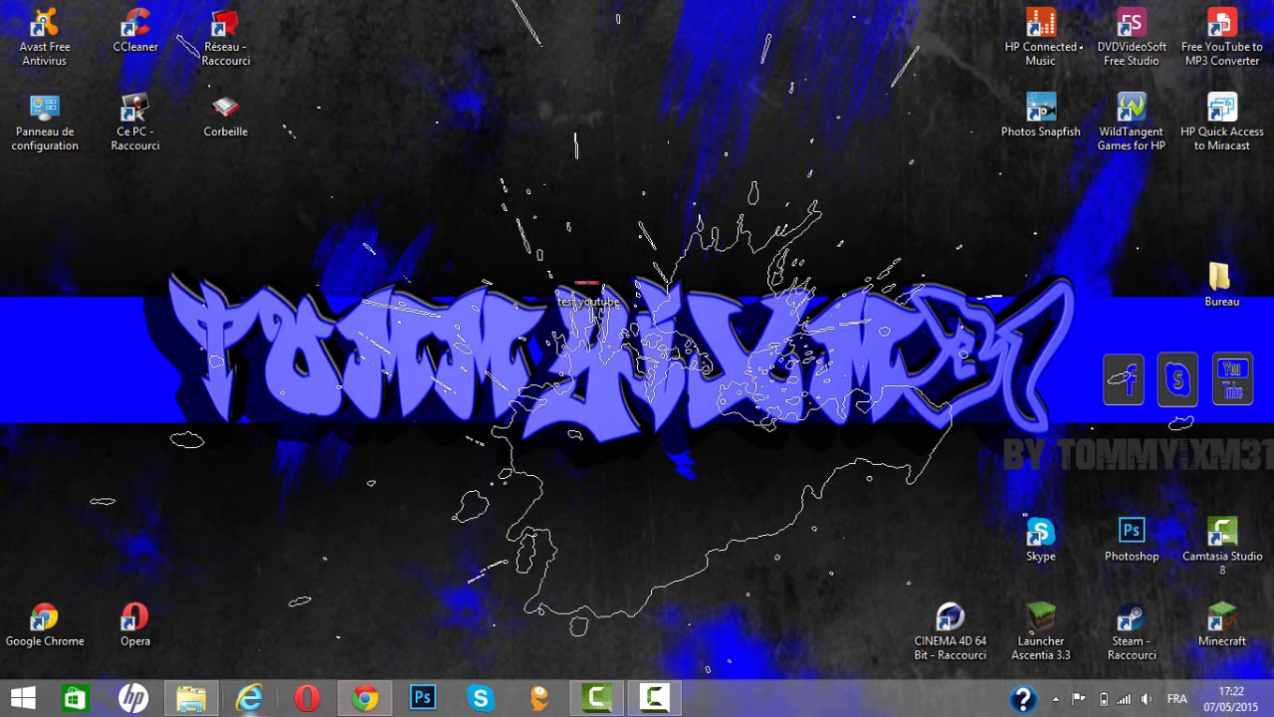
{"action": "left_click", "coordinate": [190, 697]}
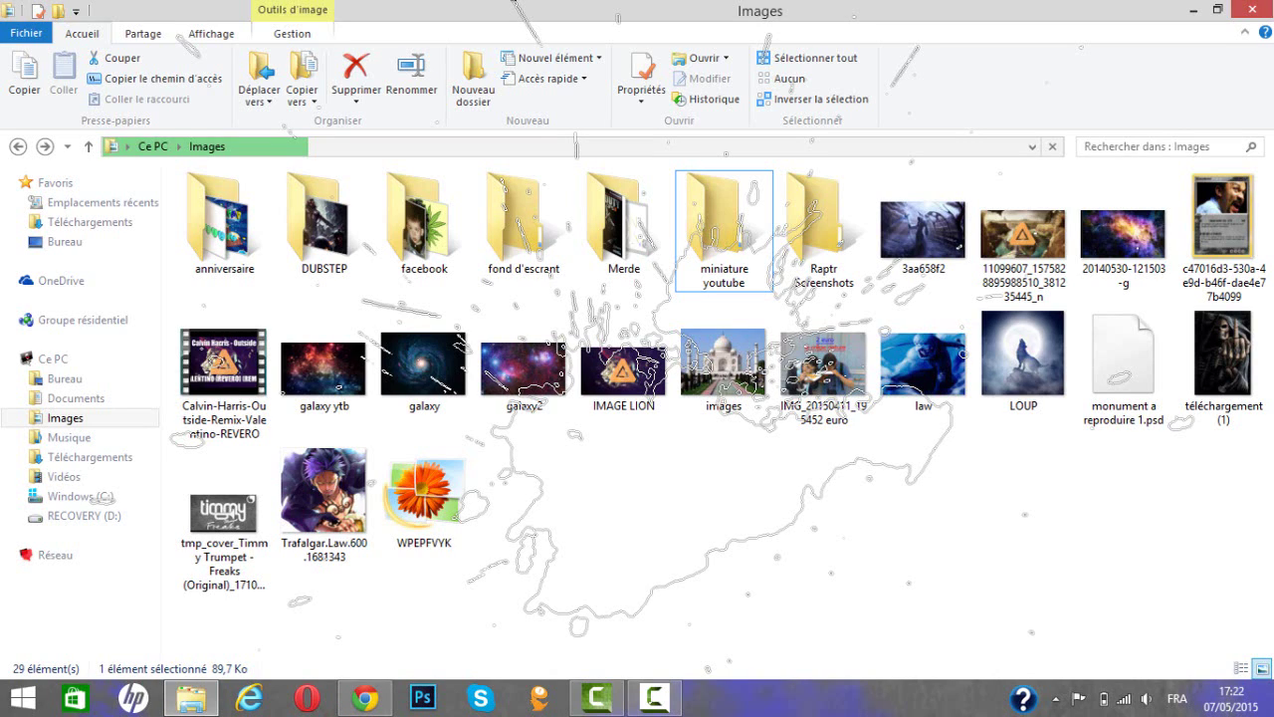